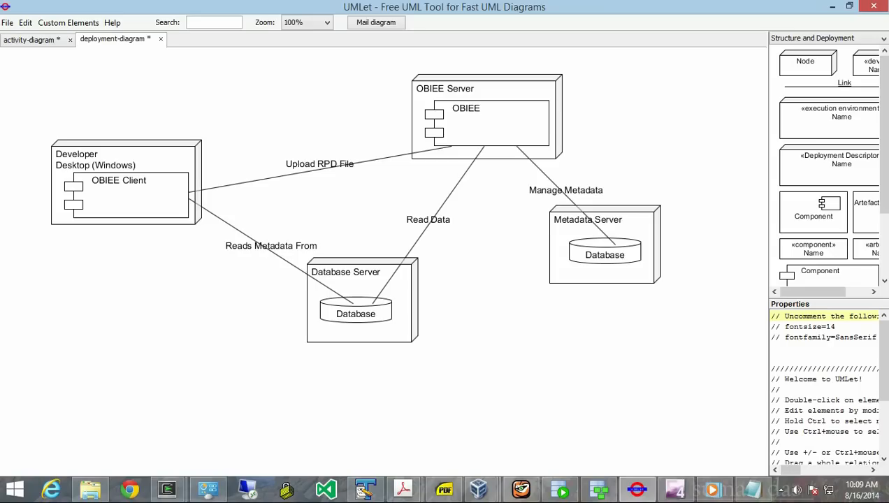
- Switch from the UMLet deployment diagram to a new Chrome tab
left_click(130, 489)
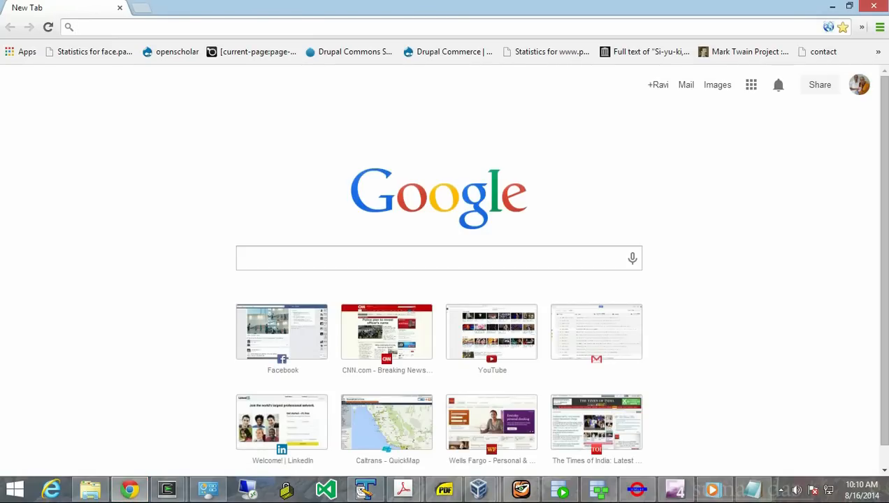
- Load the Enterprise Manager login page at compassion.hqsft.com:7001/em
type("compassion.hqsft.com:7001")
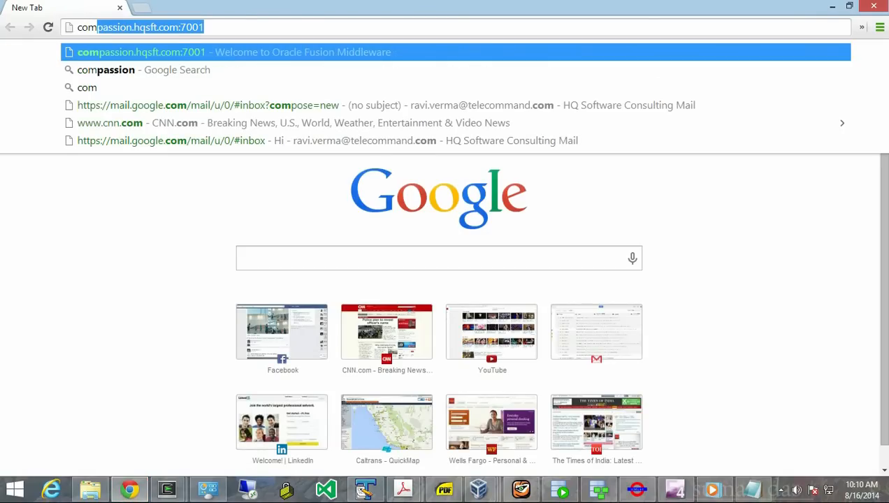
key("Return")
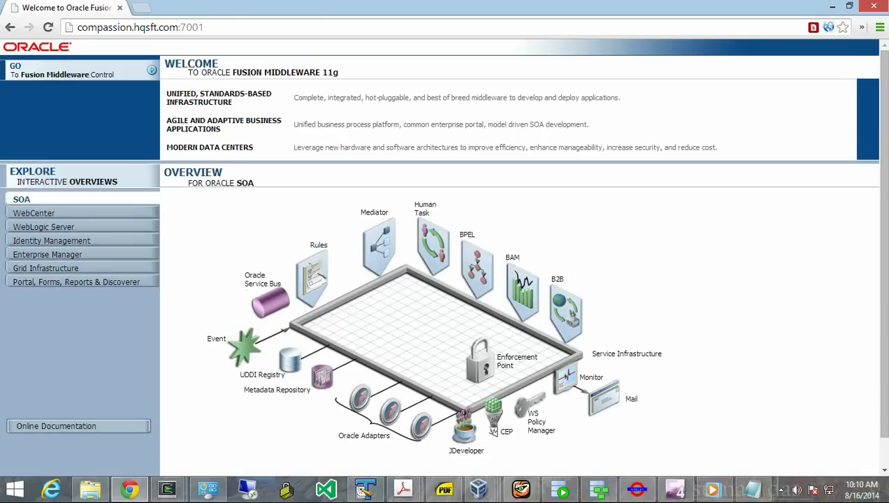
left_click(204, 27)
left_click(204, 27)
type("/em")
key("Return")
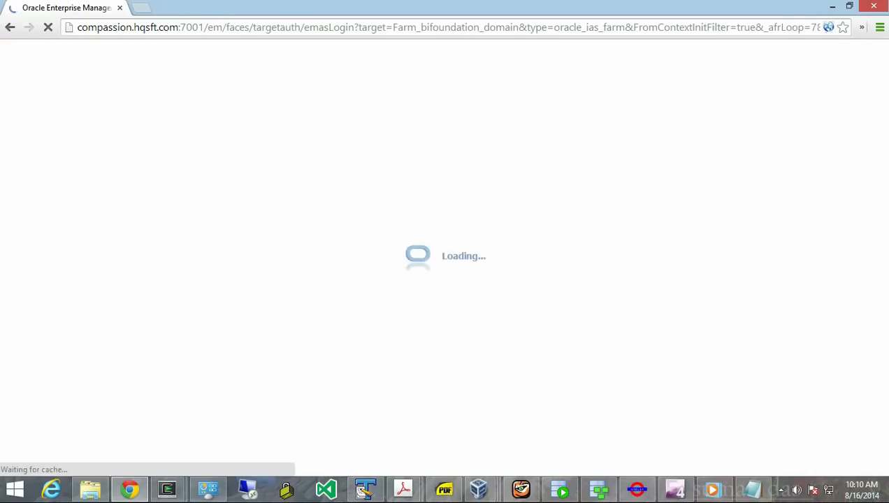
- Sign in with the saved administrator login and open Business Intelligence > coreapplication
type("w")
key("Down")
key("Return")
key("Return")
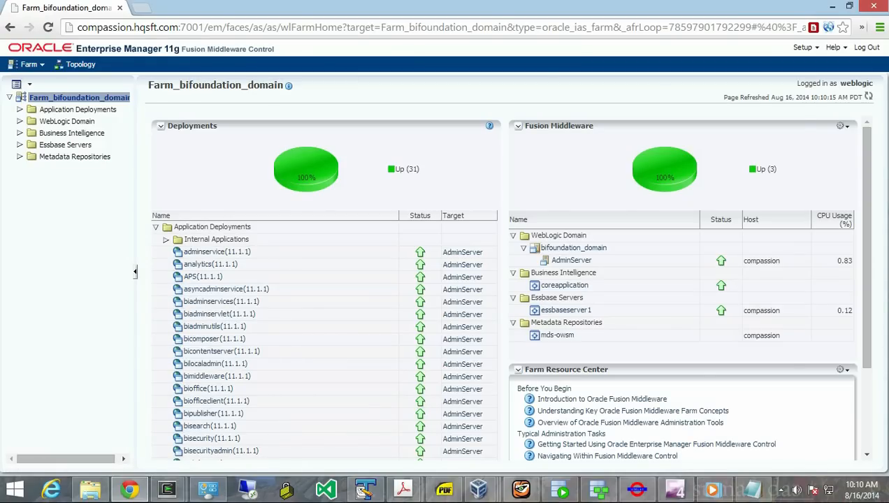
left_click(72, 133)
left_click(73, 145)
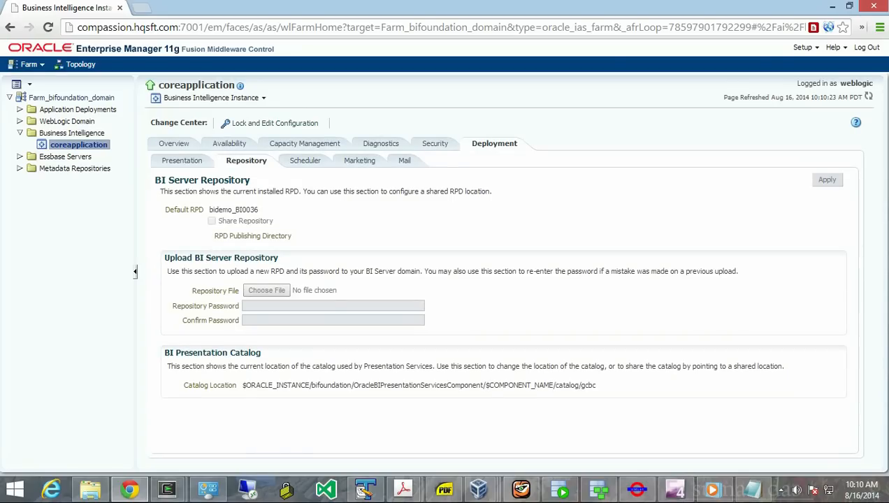
- Check the default RPD name bidemo_BI0036, then open a new browser tab
left_click_drag(260, 210, 209, 210)
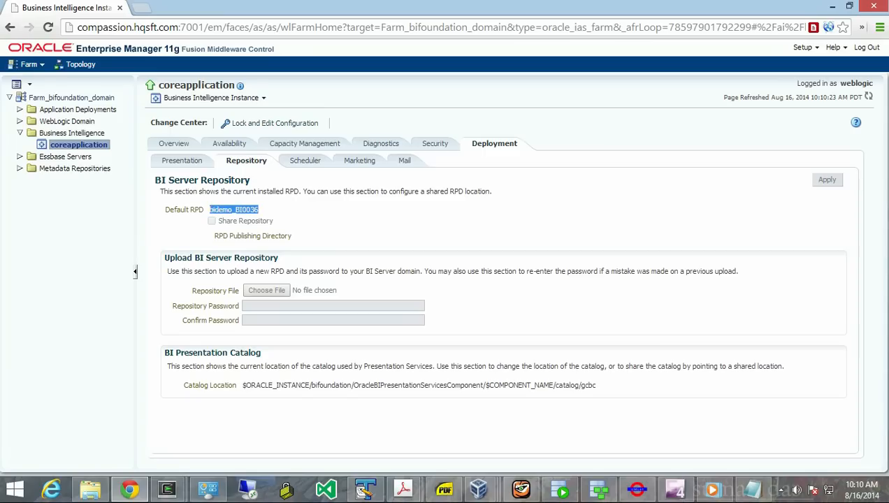
left_click(259, 209)
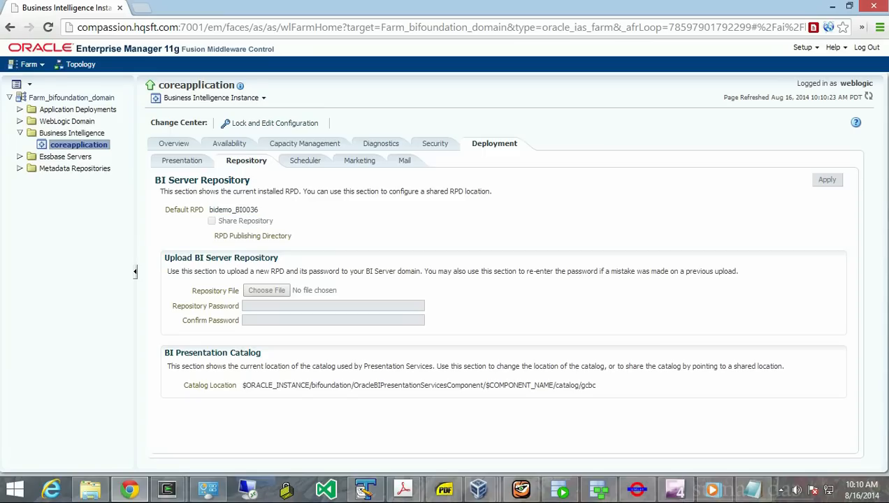
key("ctrl+t")
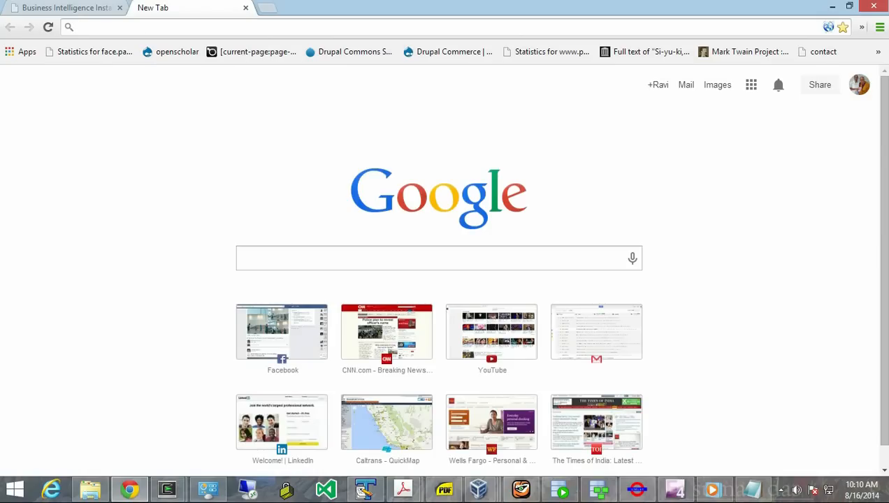
- Load the server's /analytics address and sign in to Oracle BI Analytics
type("com")
key("Right")
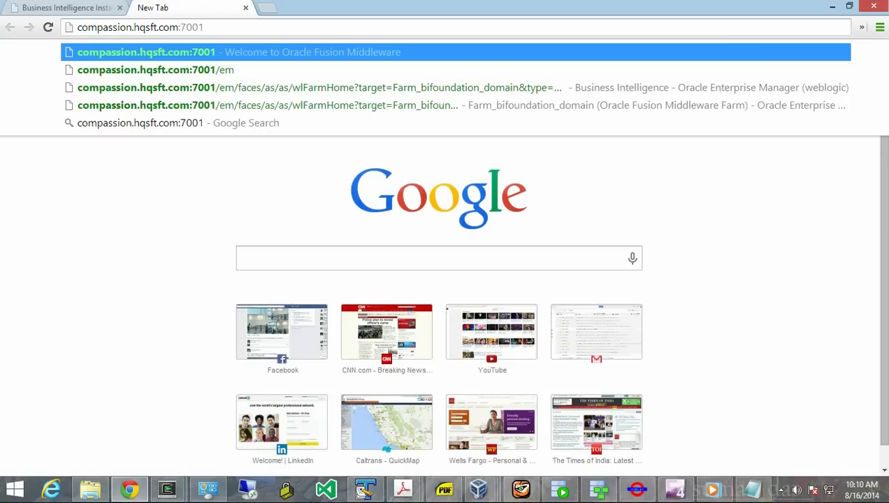
type("/analytics")
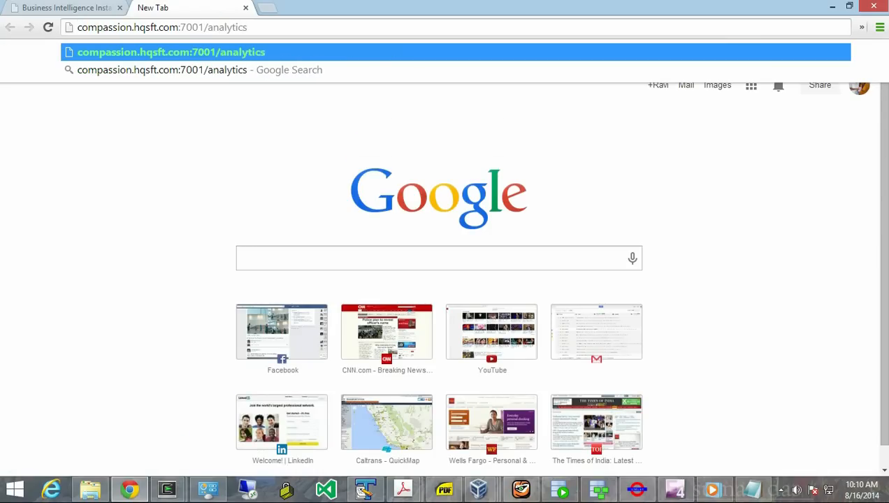
key("Return")
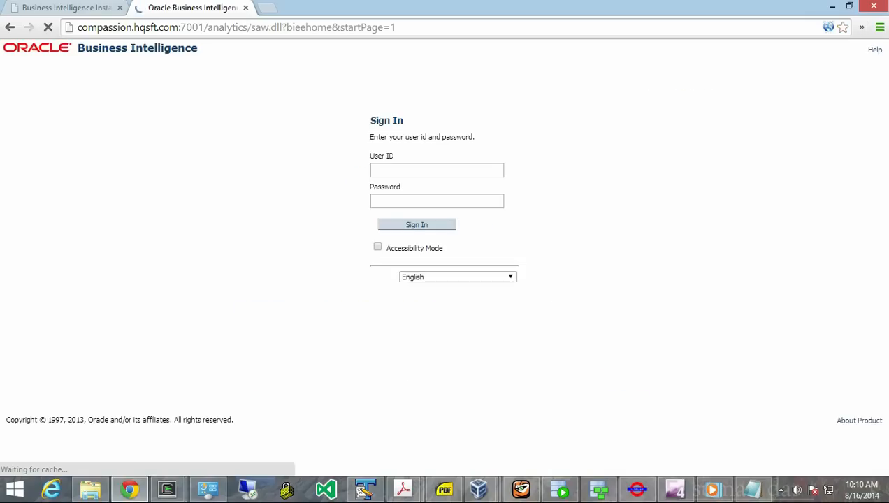
key("Return")
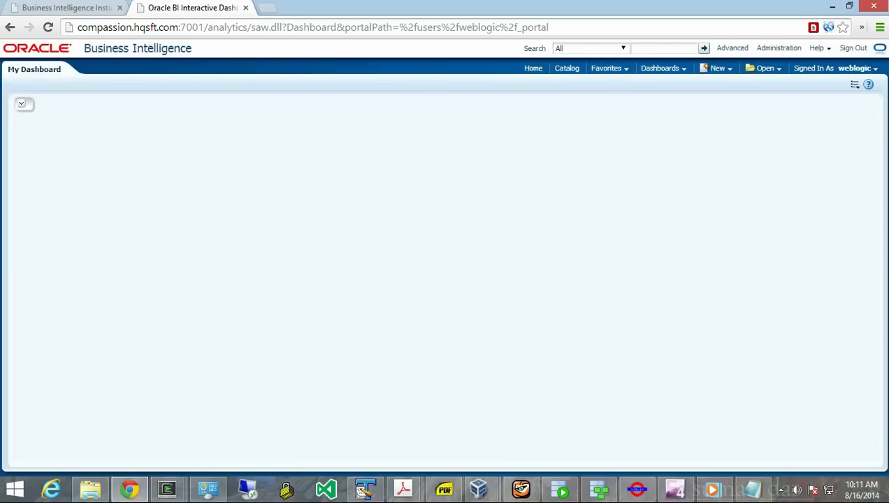
- Browse the Catalog, Home page, My Dashboard and New items list, then return to Enterprise Manager
left_click(567, 68)
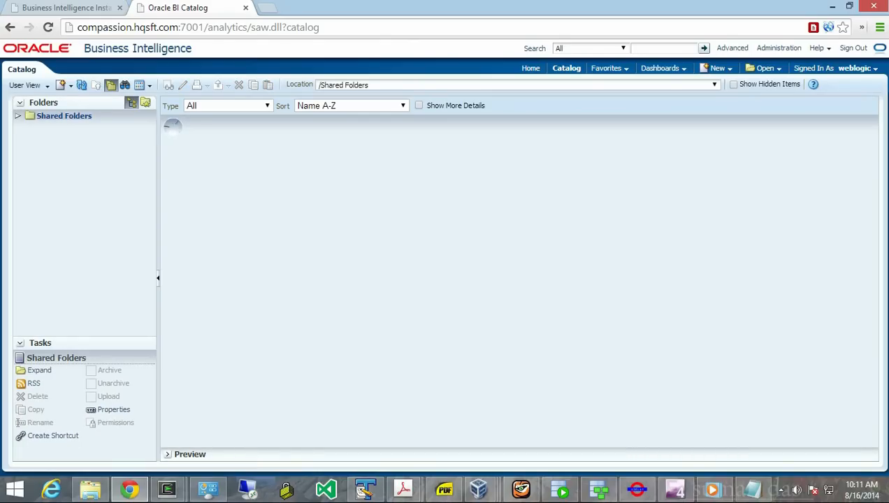
left_click(531, 68)
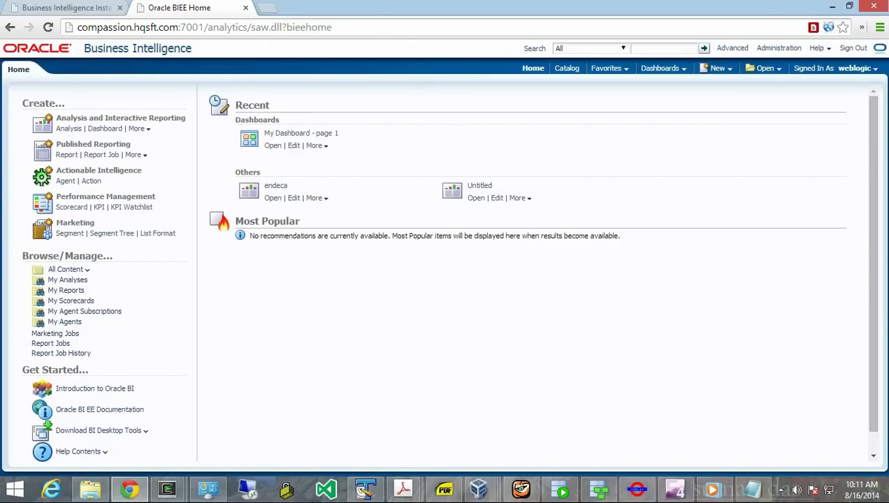
left_click(273, 146)
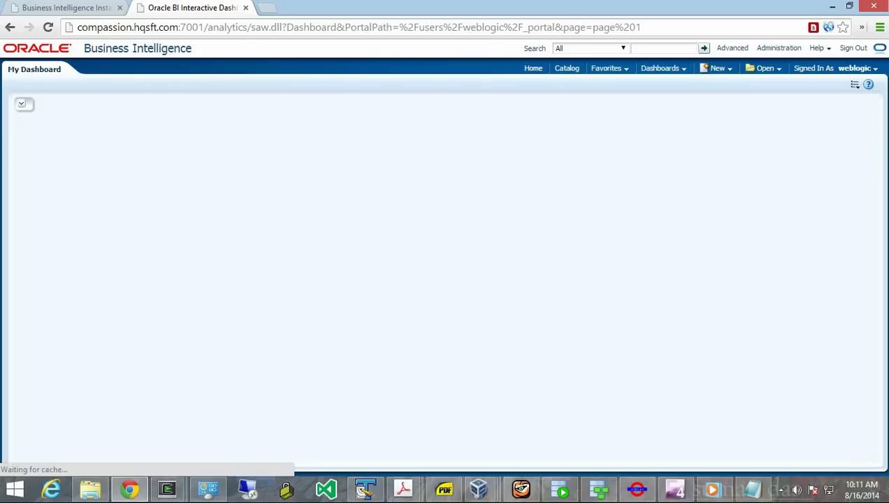
left_click(716, 68)
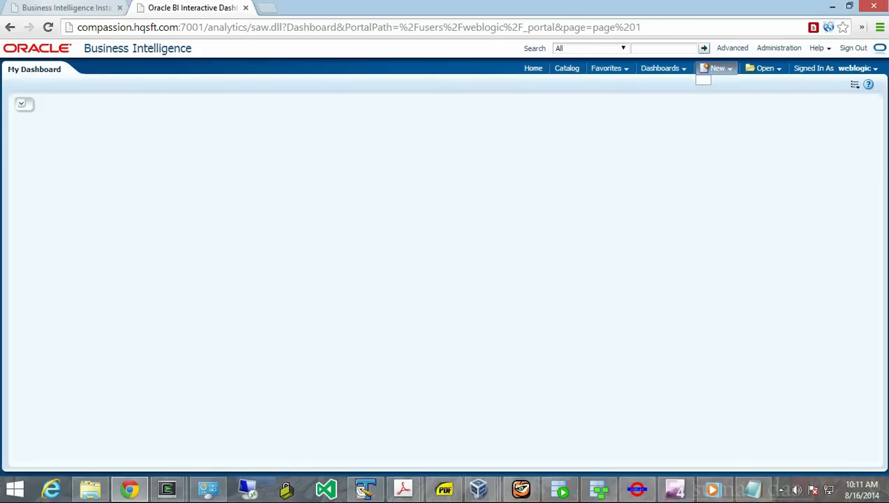
left_click(65, 7)
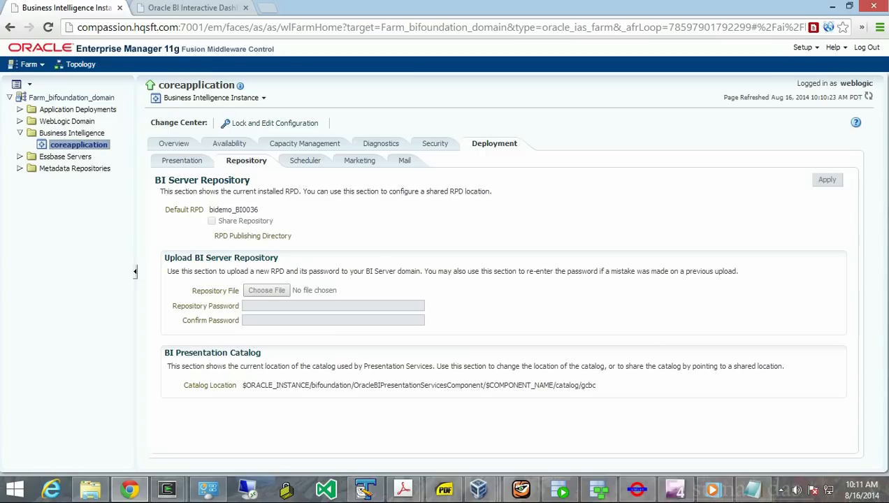
- Toggle between the UMLet deployment diagram and Enterprise Manager, then bring SQL Developer forward
left_click(636, 490)
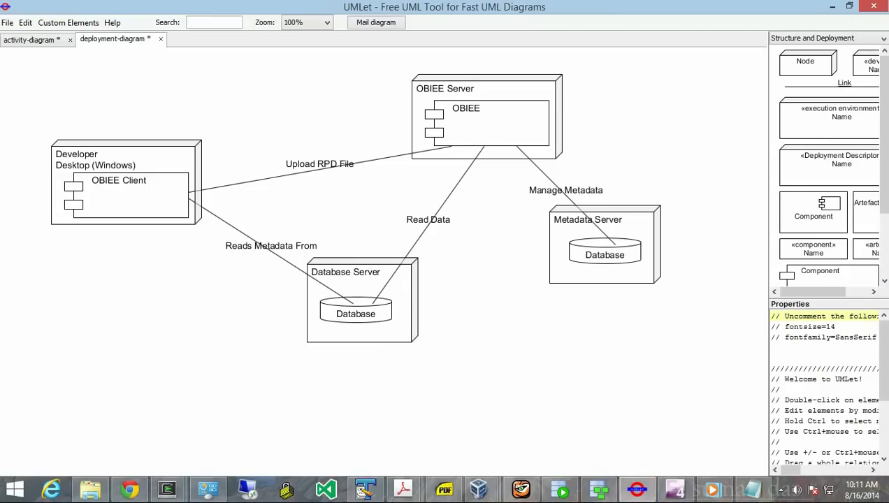
left_click(130, 490)
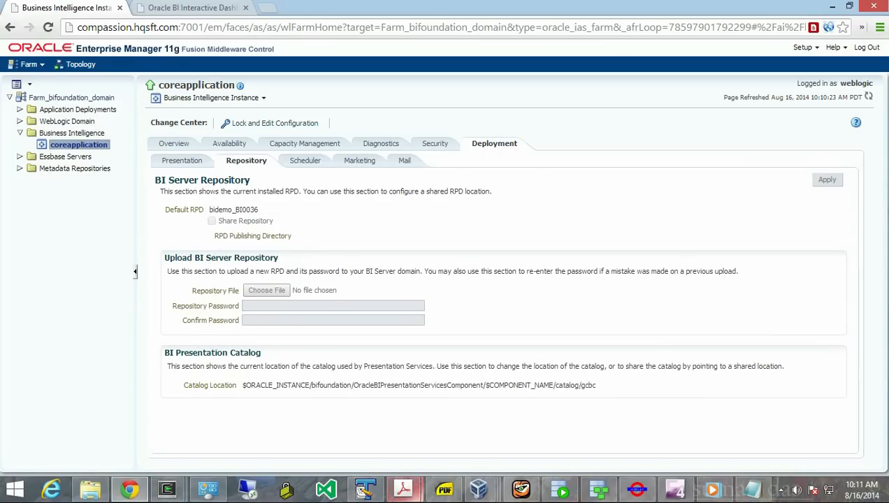
left_click(637, 489)
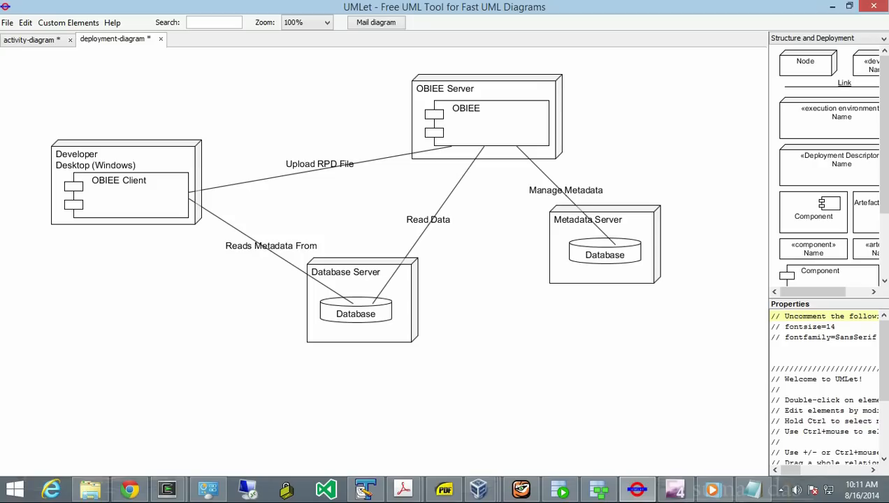
mouse_move(403, 489)
left_click(561, 490)
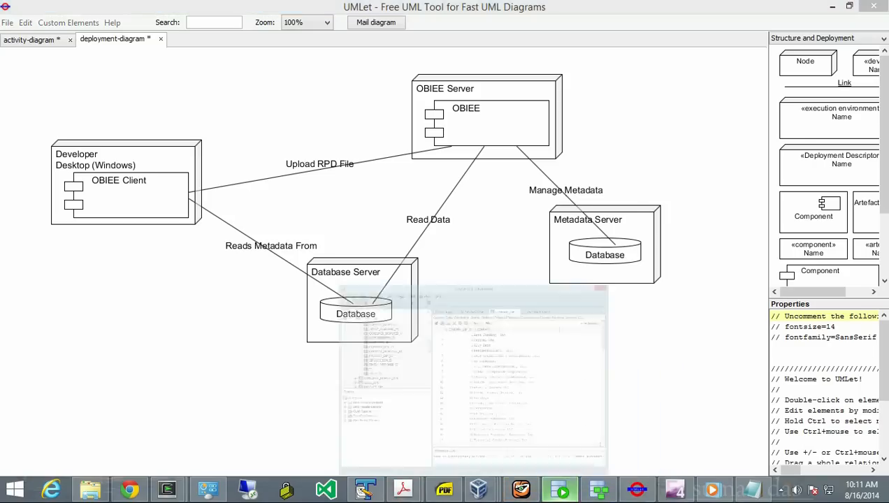
- Preview TIME_DIM_TEMP's rows, then drop the table via Table > Drop and confirm
left_click_drag(225, 152, 225, 115)
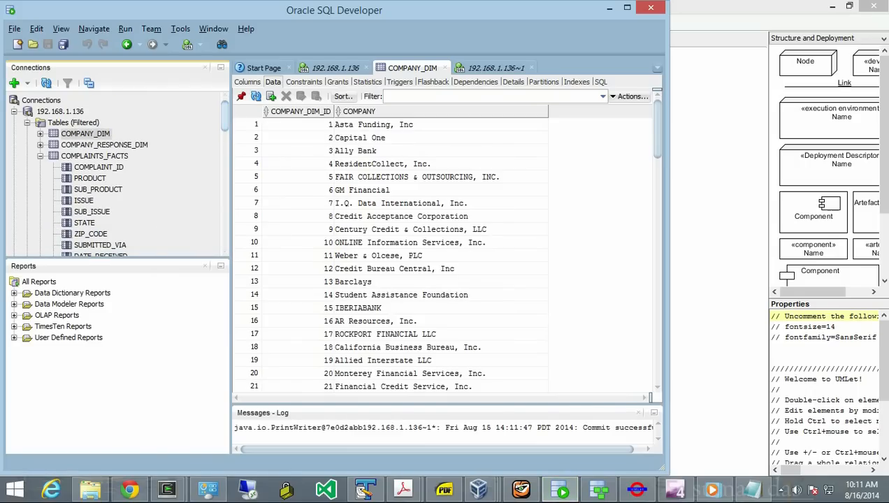
left_click(39, 156)
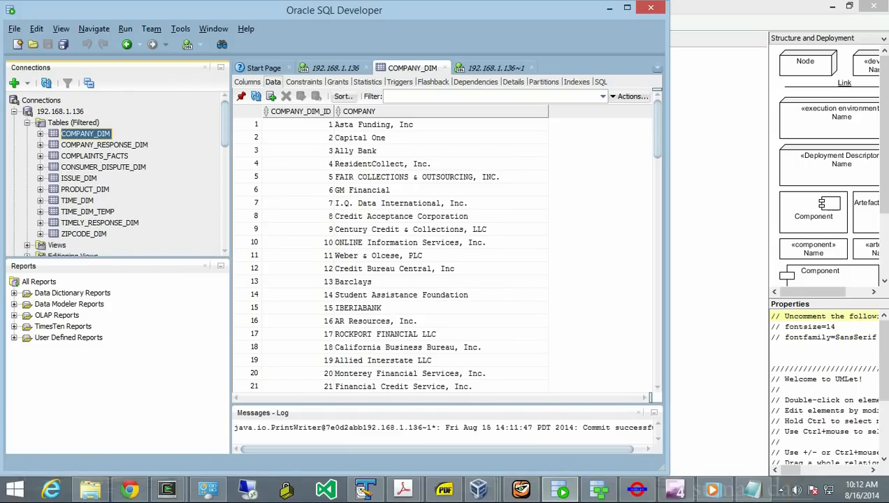
left_click(88, 212)
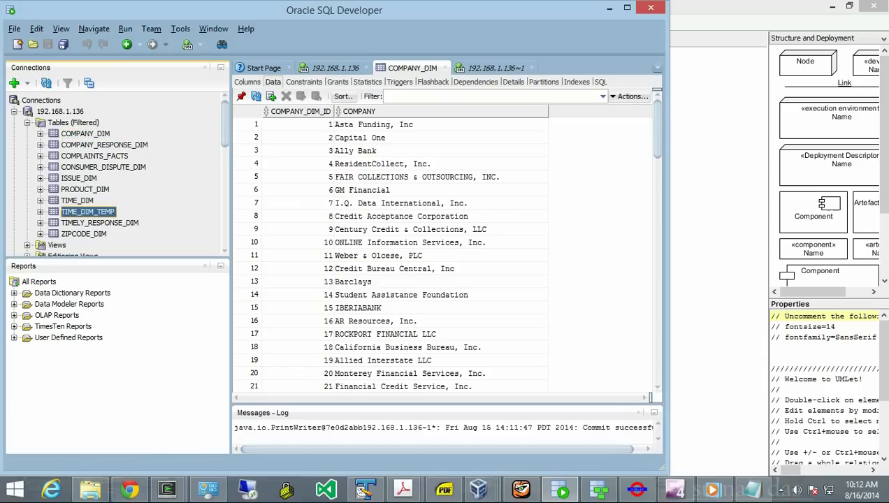
right_click(56, 213)
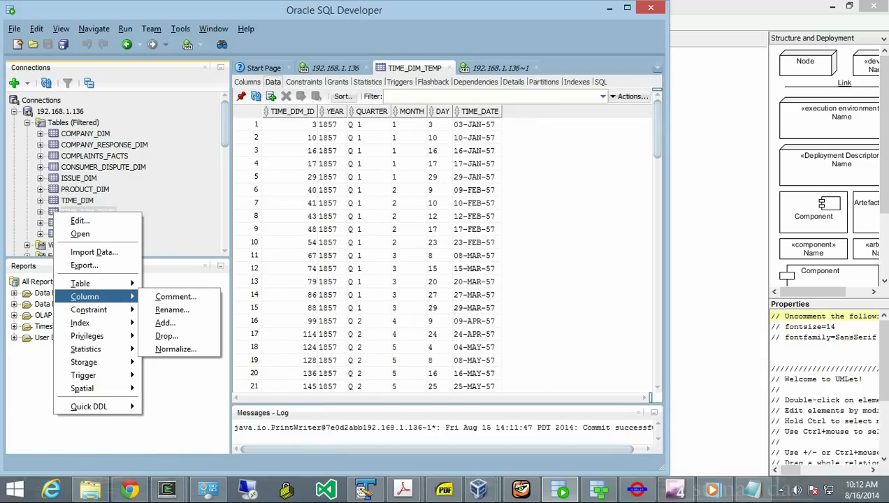
mouse_move(98, 283)
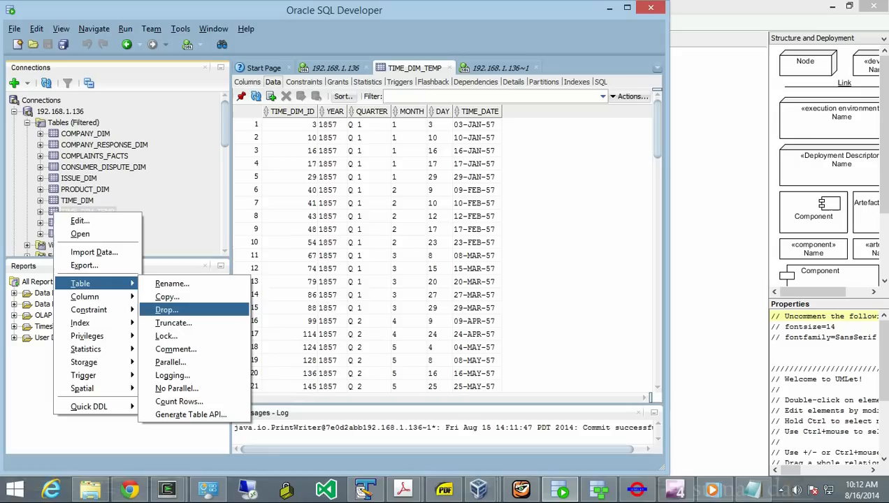
left_click(167, 310)
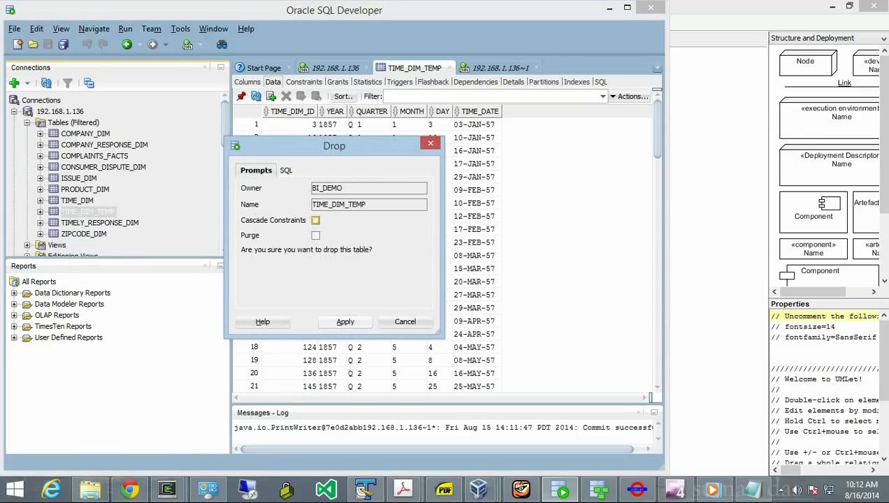
left_click(345, 321)
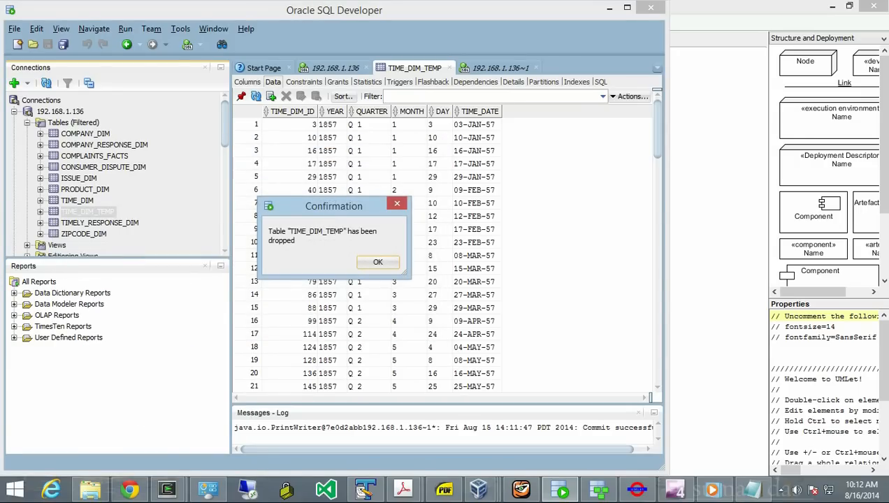
key("Return")
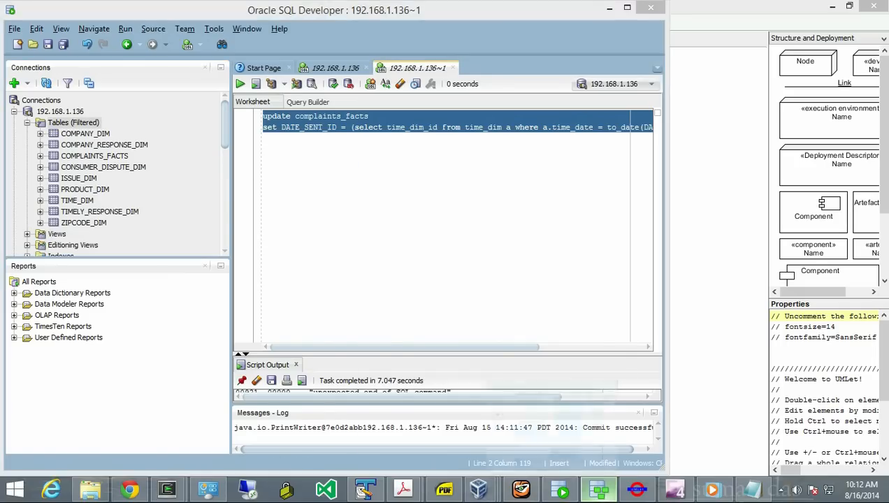
- Maximize Data Modeler to review COMPLAINTS FACTS and its six dimensions, then return to SQL Developer
left_click(599, 489)
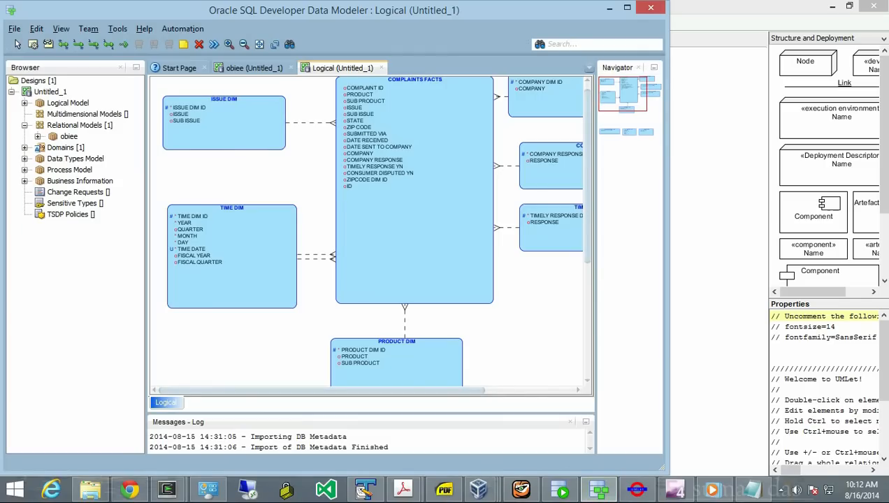
left_click(627, 7)
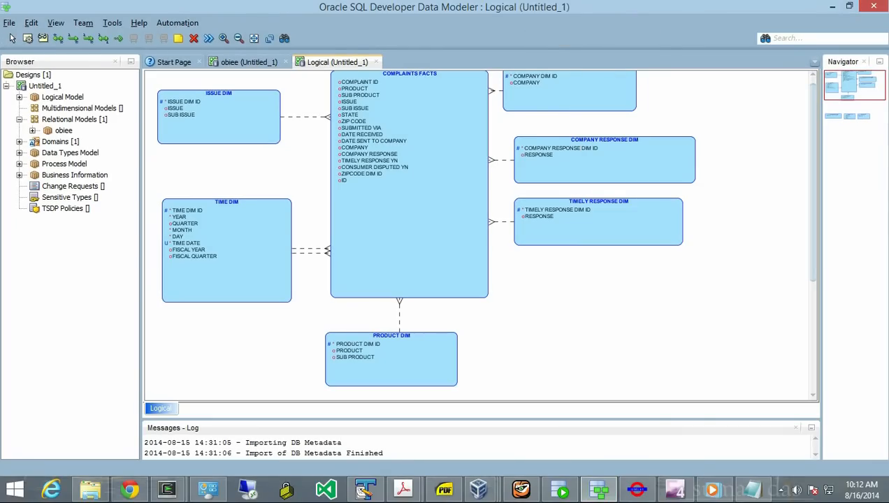
left_click_drag(813, 183, 813, 179)
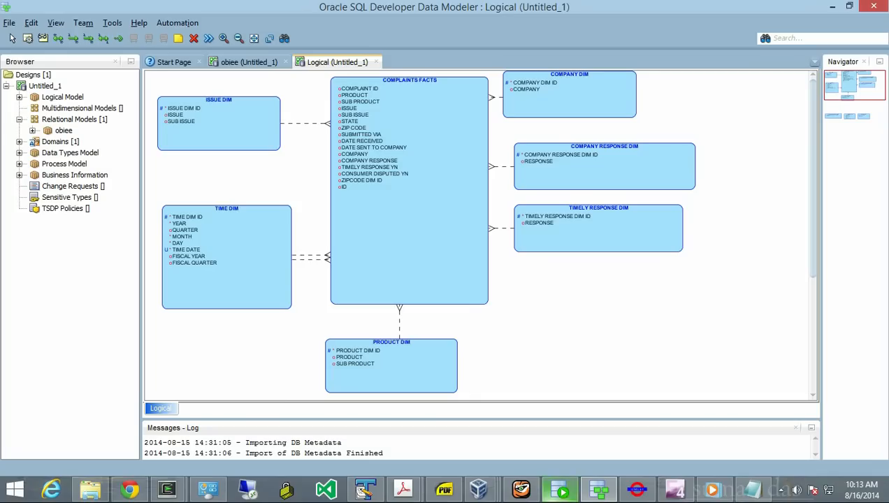
left_click(561, 490)
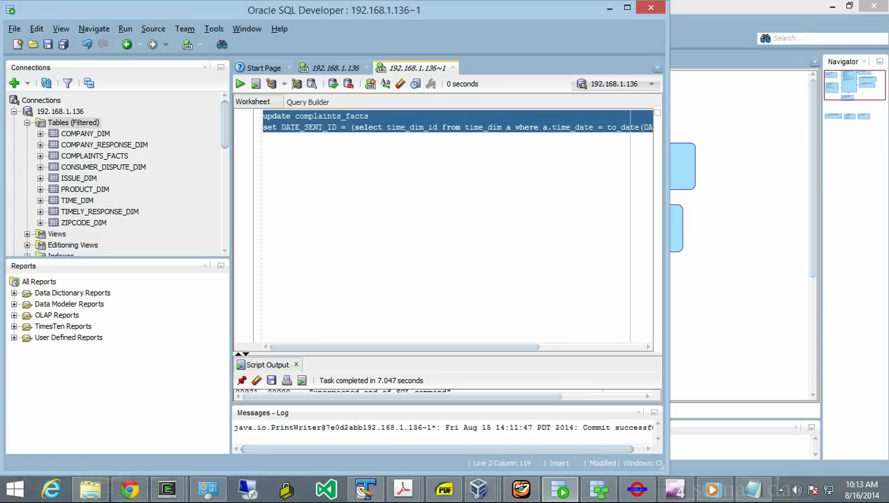
- Browse the PRODUCT_DIM rows and the TIME_DIM data and columns
double_click(85, 190)
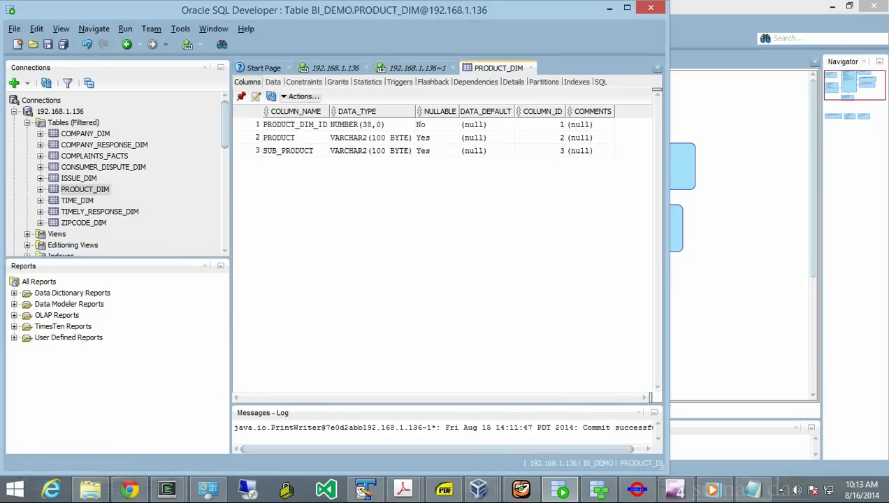
left_click(272, 82)
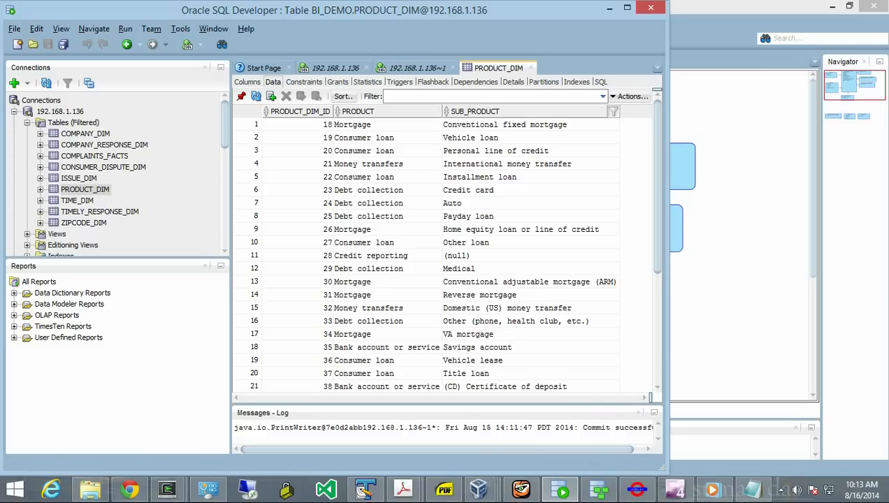
left_click(76, 200)
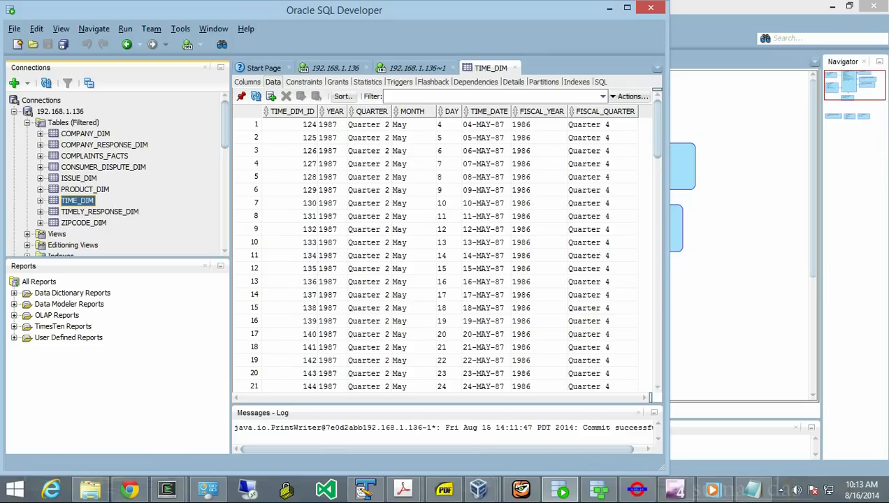
left_click(40, 200)
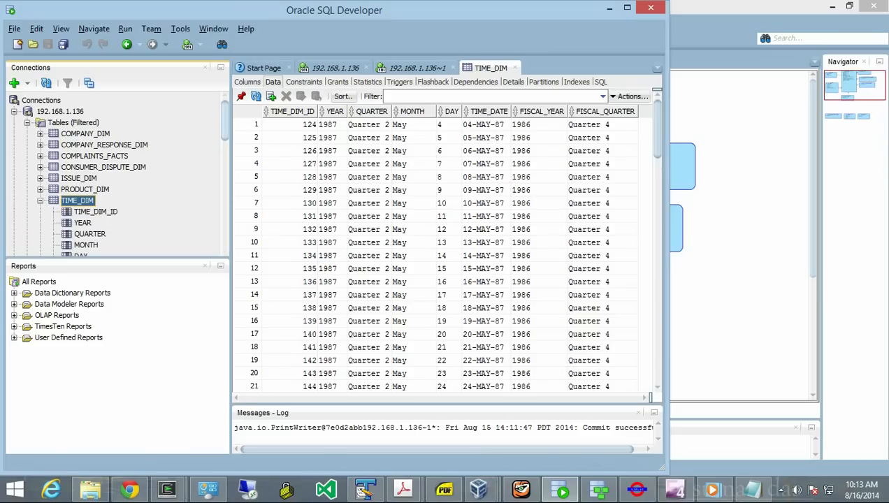
left_click_drag(224, 121, 224, 135)
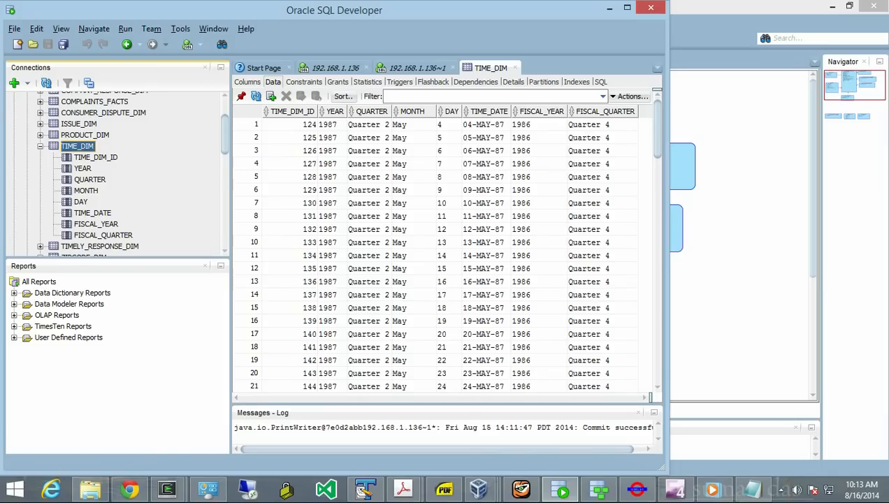
left_click_drag(82, 168, 84, 182)
left_click(40, 147)
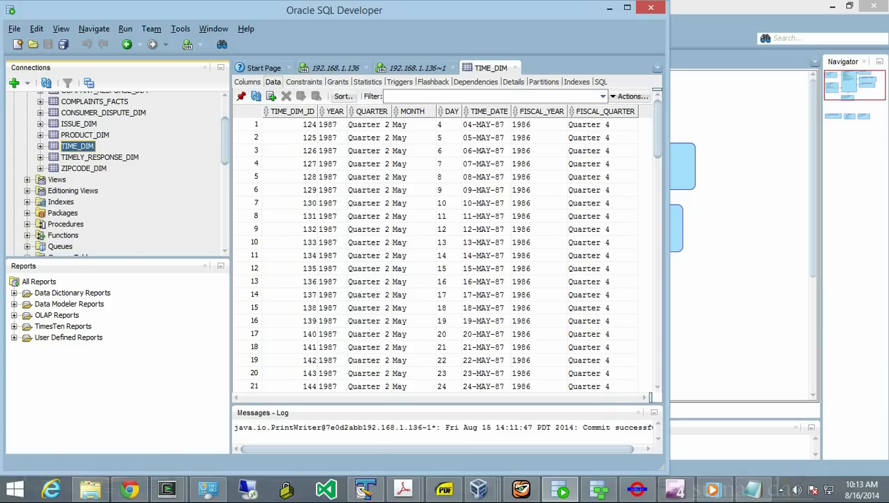
- View ZIPCODE_DIM data sorted by STATE, then switch to the Windows XP virtual machine
left_click(40, 169)
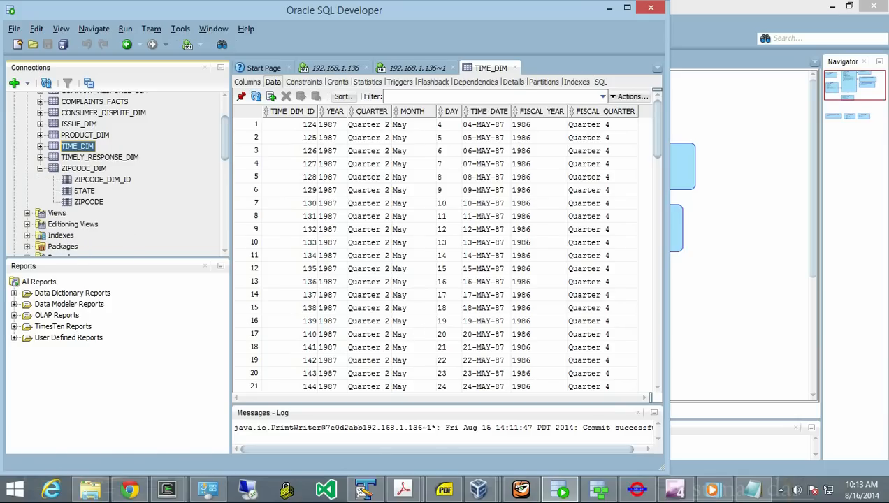
left_click(83, 168)
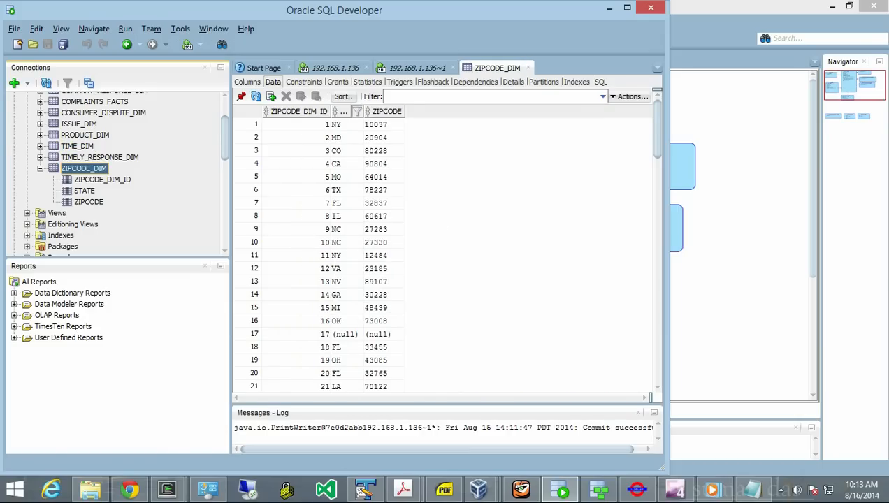
double_click(342, 112)
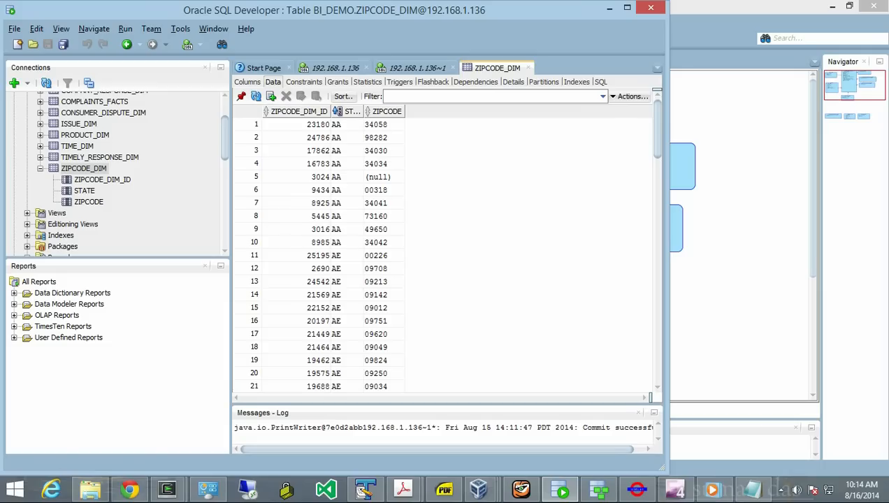
mouse_move(636, 489)
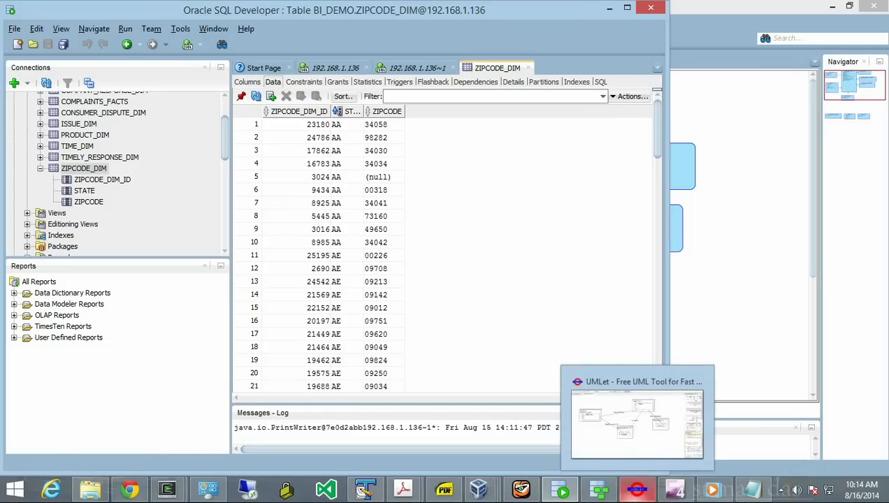
mouse_move(479, 489)
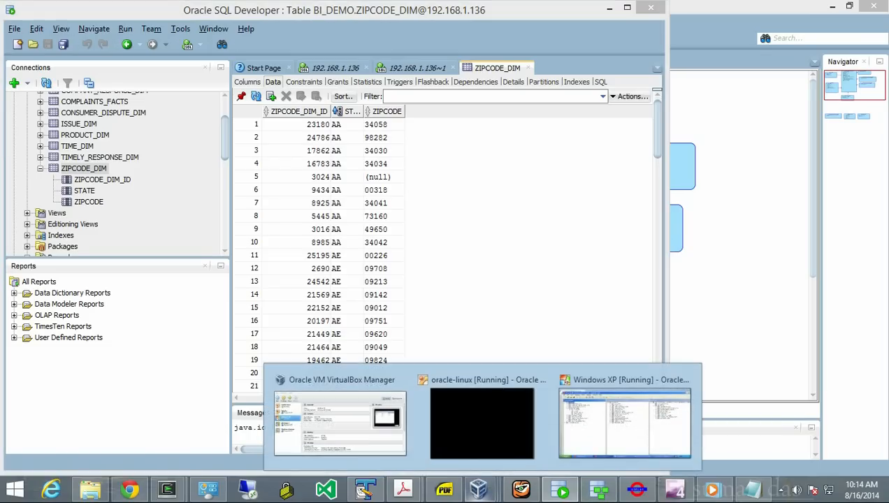
left_click(625, 419)
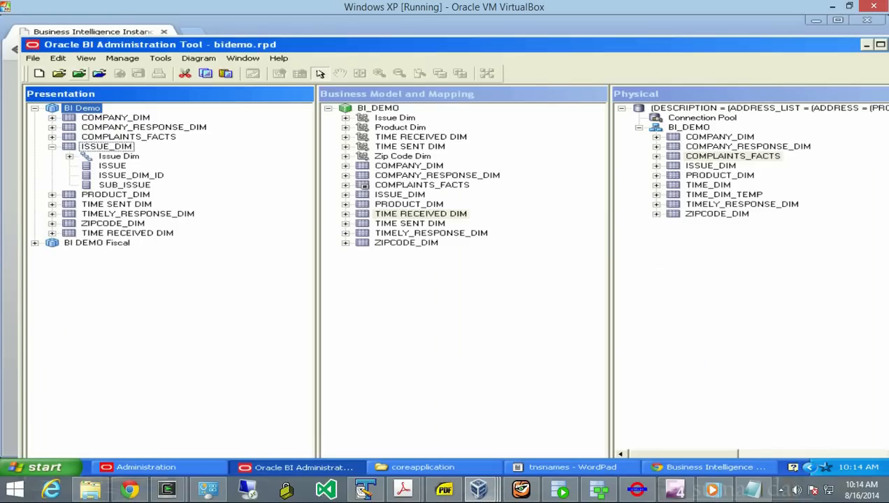
- Exit the Administration Tool, closing bidemo.rpd, and dismiss the Page Expired notice
left_click(33, 58)
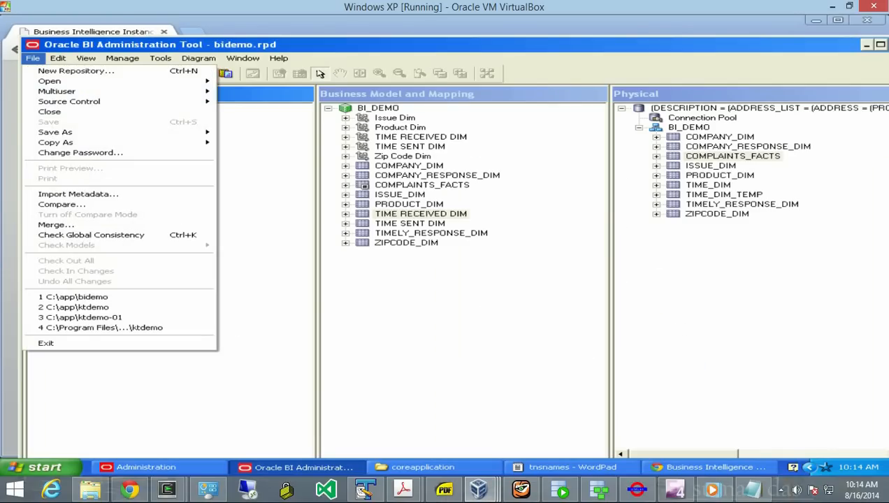
left_click(46, 343)
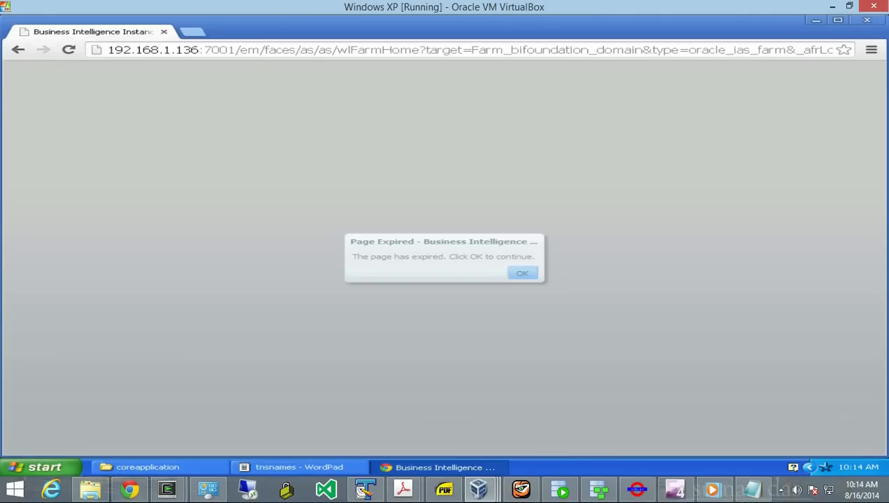
left_click(522, 273)
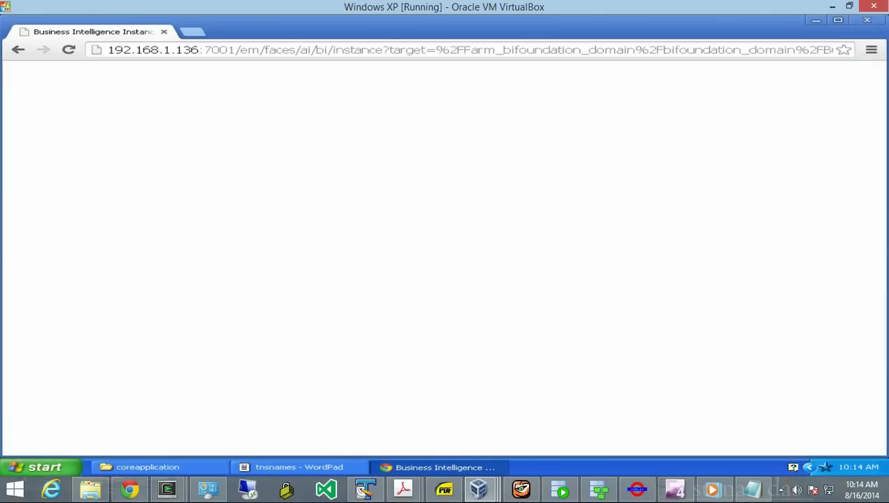
- Relaunch Administration from the Oracle Business Intelligence Enterprise Edition Plus Client Start menu folder
left_click(45, 467)
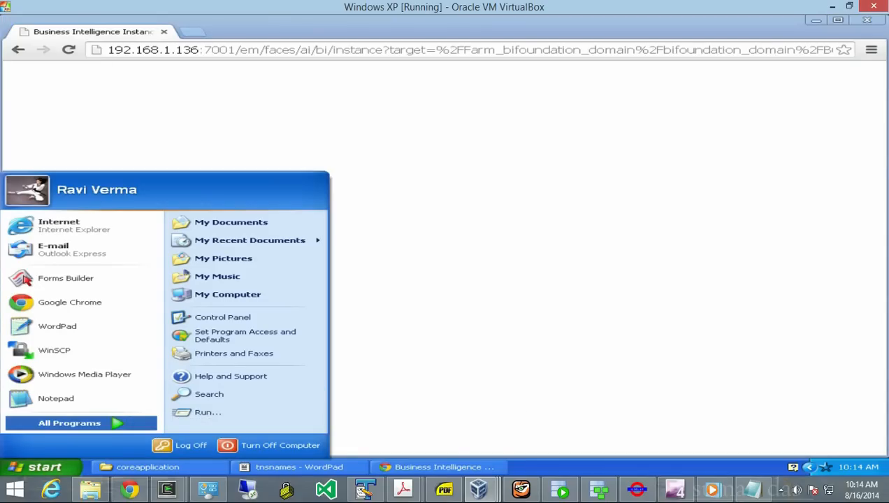
mouse_move(70, 423)
mouse_move(274, 425)
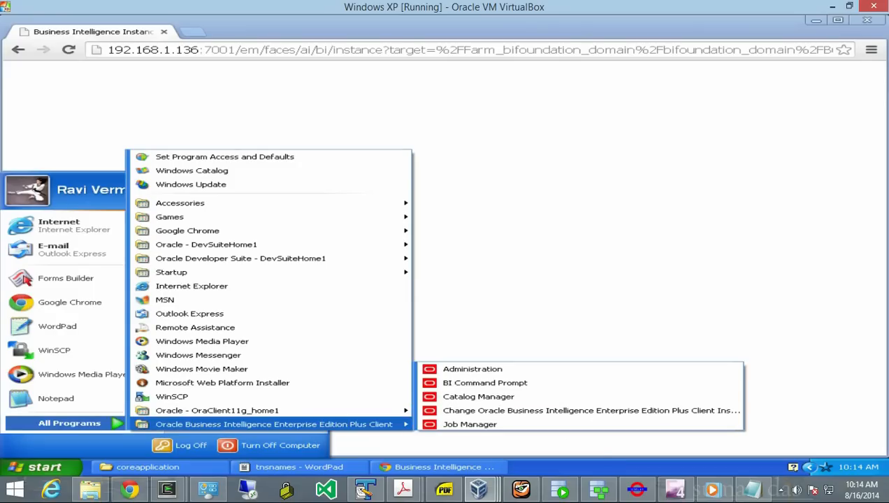
left_click(467, 369)
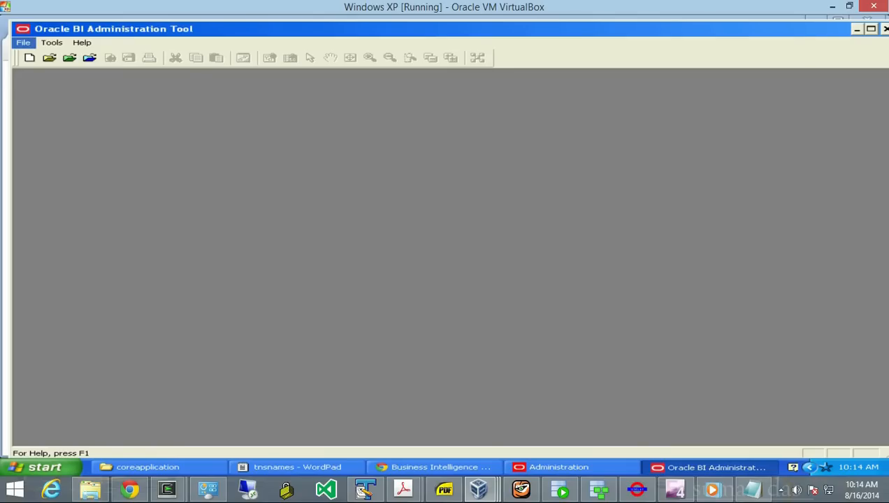
- Start a new binary repository named bidemo_saturday
left_click(23, 42)
left_click(66, 55)
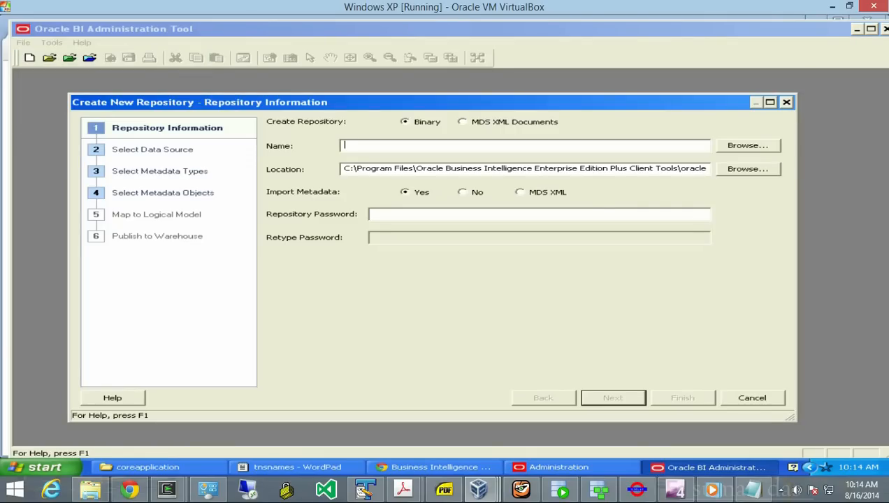
type("bidemo_saturday")
left_click(374, 214)
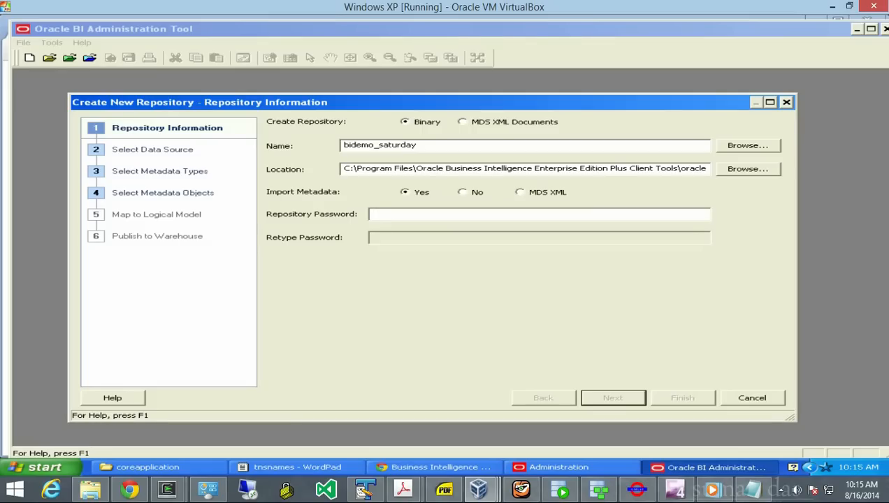
- Enter and confirm the repository password, advancing to Select Data Source
type("*******")
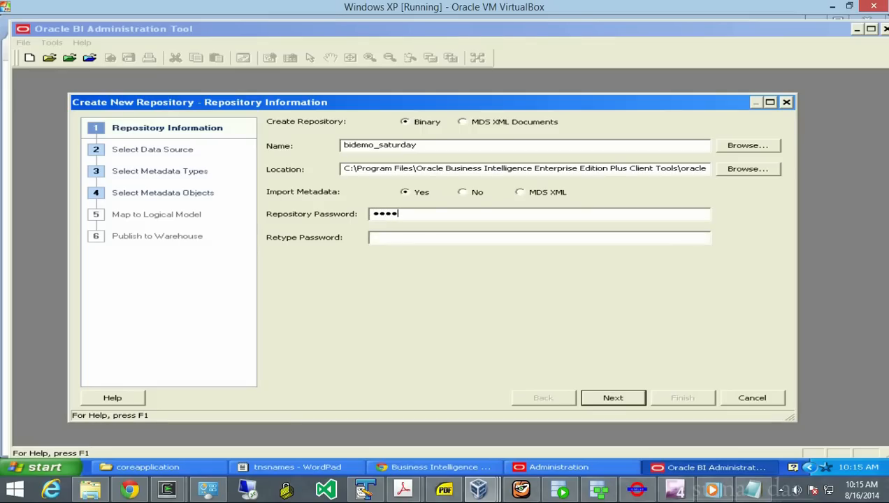
type("***")
key("Tab")
type("**********")
key("Return")
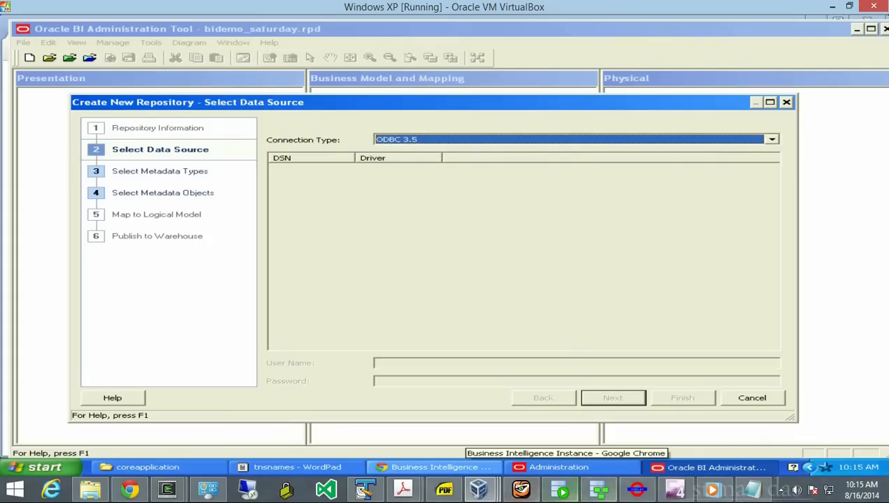
left_click(636, 489)
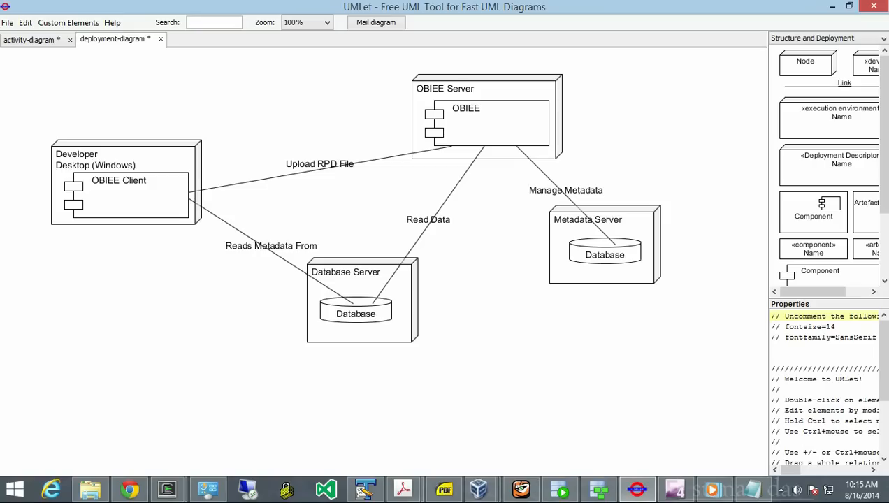
left_click(479, 489)
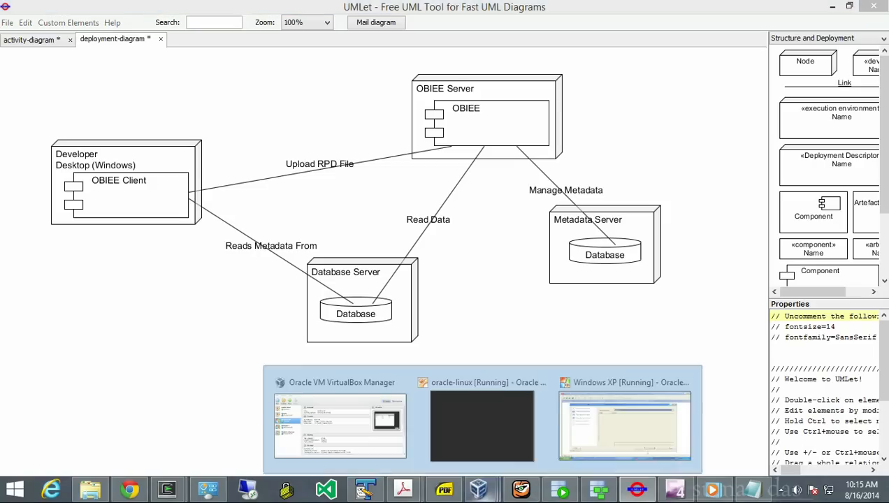
left_click(622, 422)
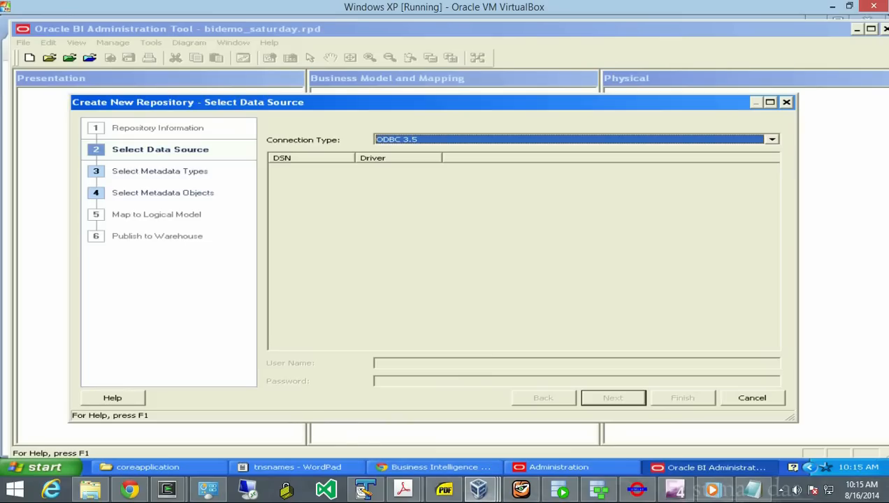
left_click(772, 140)
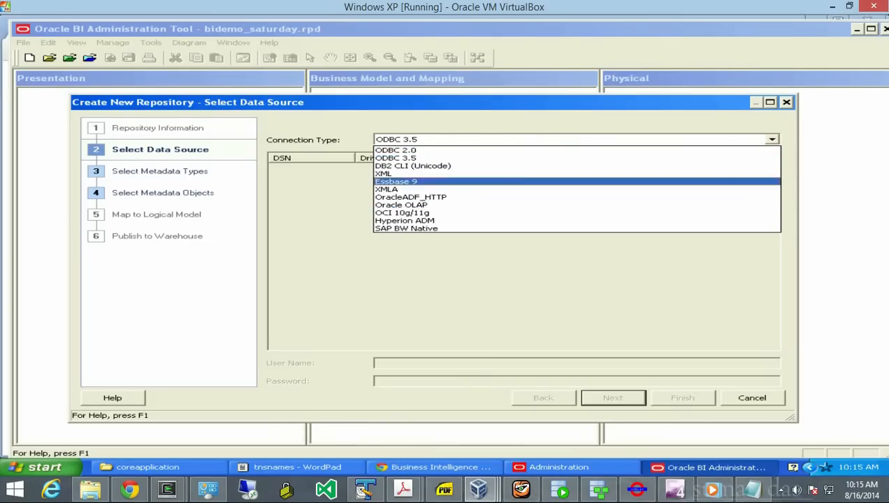
key("Down")
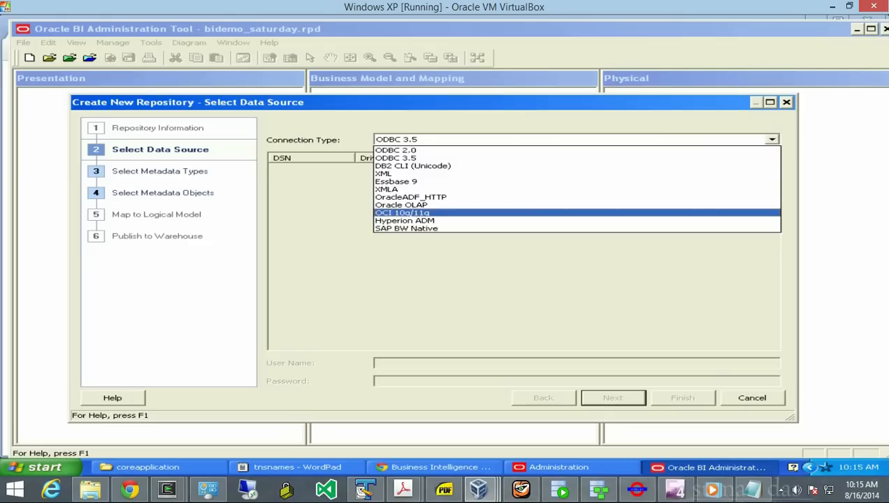
key("Return")
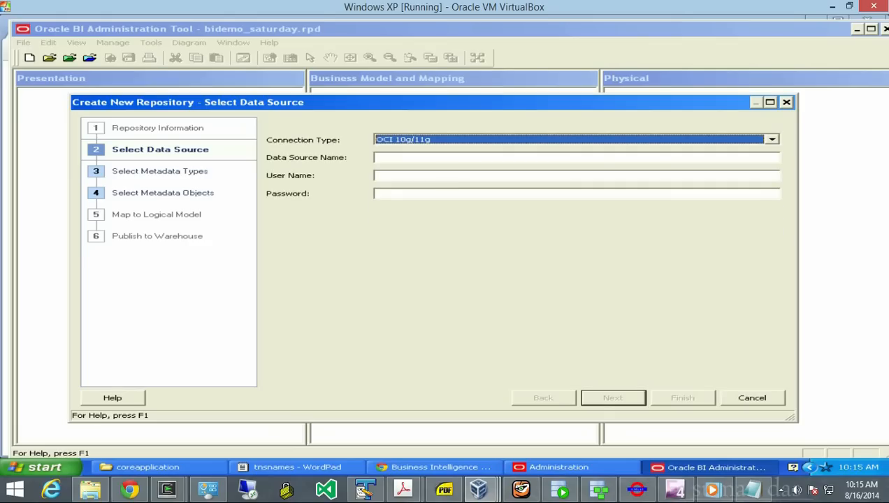
left_click(420, 158)
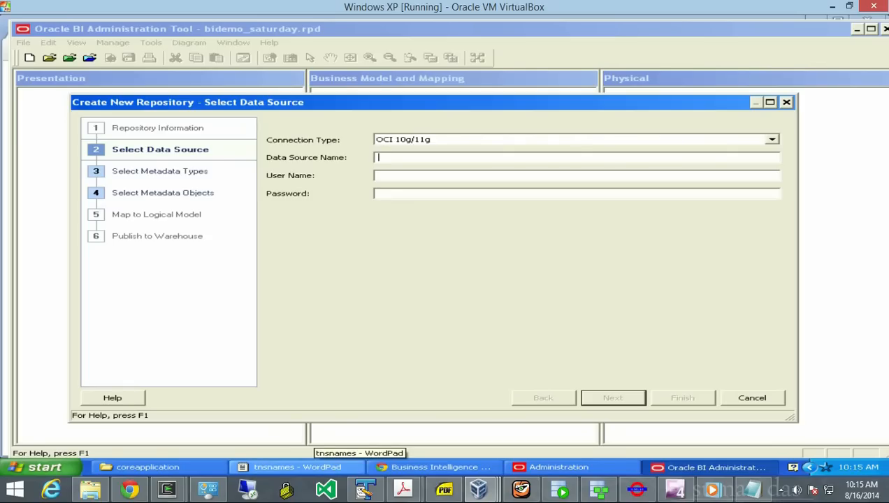
- Change the BI entry's SERVICE_NAME to obiee.hqsft.com in the tnsnames file
left_click(292, 467)
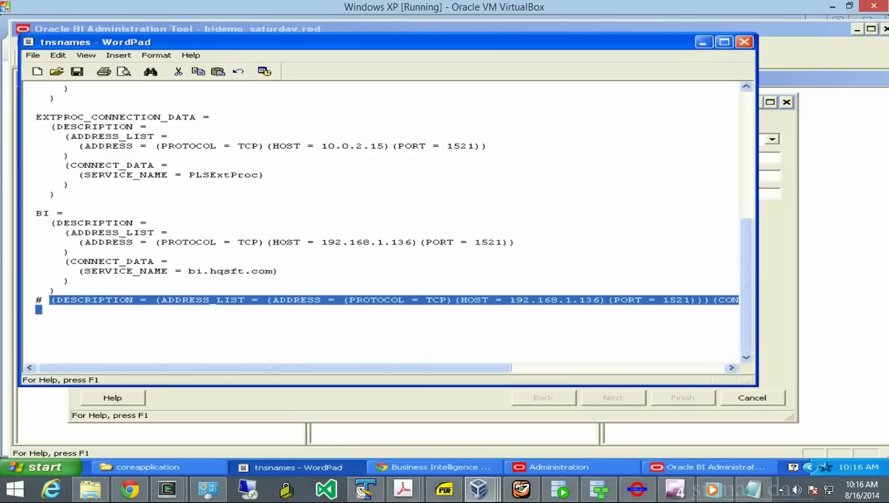
left_click(202, 271)
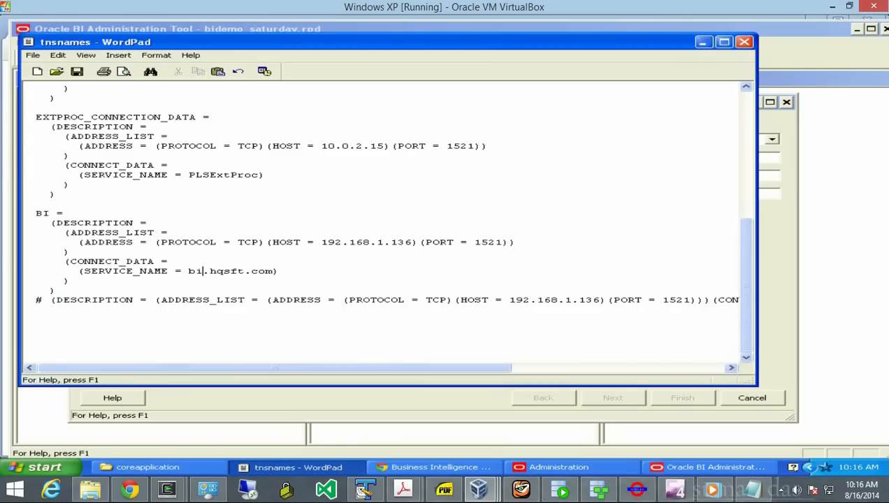
key("BackSpace")
key("BackSpace")
key("BackSpace")
type("obiee")
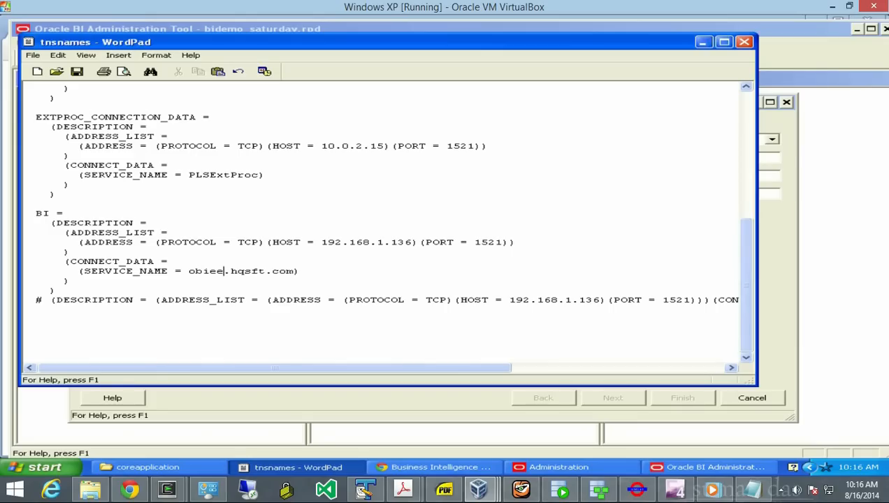
- Select the BI entry's connection description and glance back at the repository wizard
left_click(50, 223)
left_click_drag(51, 223, 54, 290)
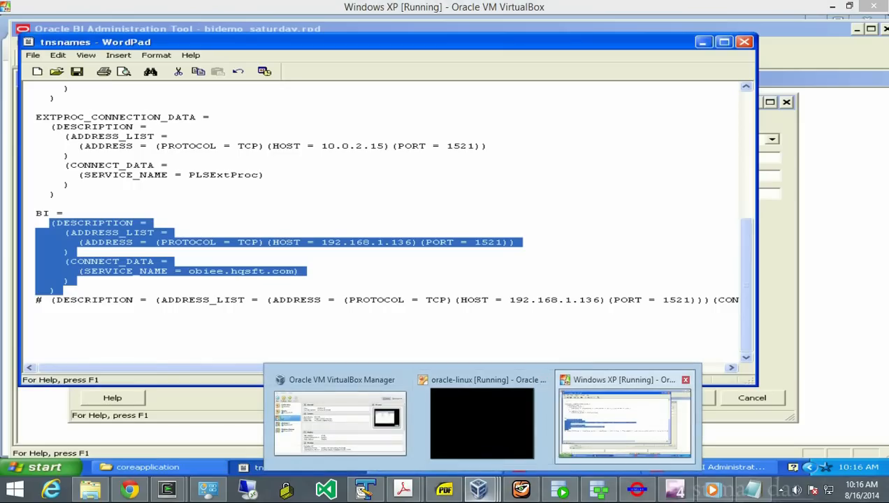
left_click(703, 42)
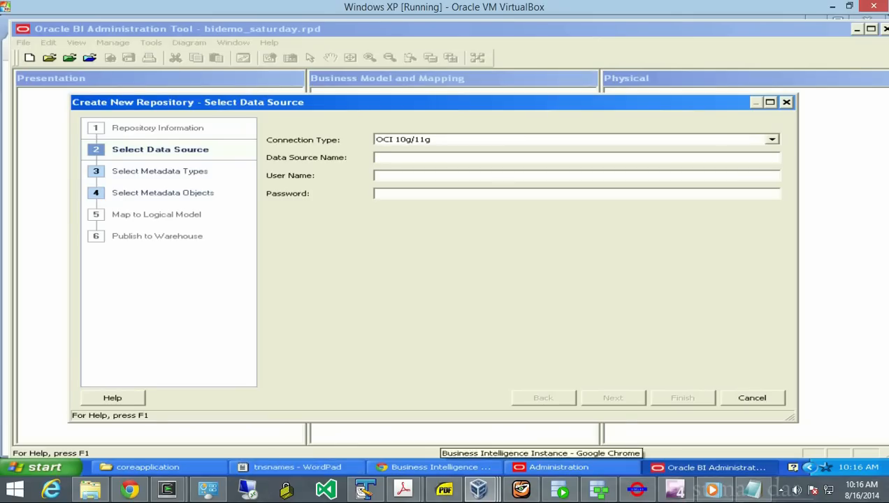
left_click(348, 466)
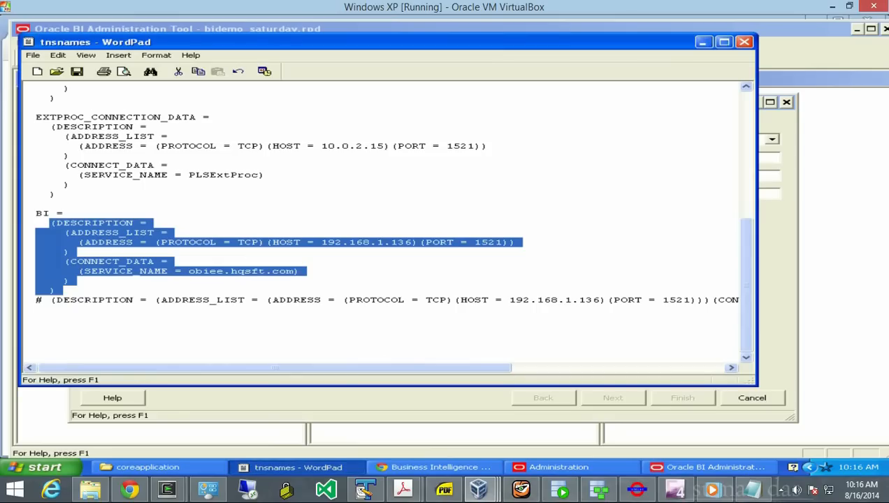
- Copy the one-line connection description into the wizard's Data Source Name field
mouse_move(51, 300)
left_mouse_down()
mouse_move(411, 299)
mouse_move(37, 301)
mouse_move(39, 313)
left_mouse_up()
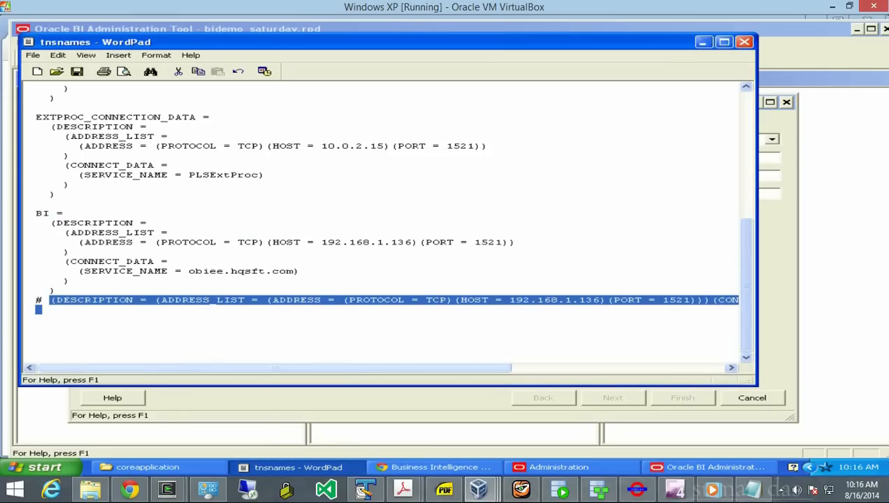
left_click_drag(275, 367, 486, 368)
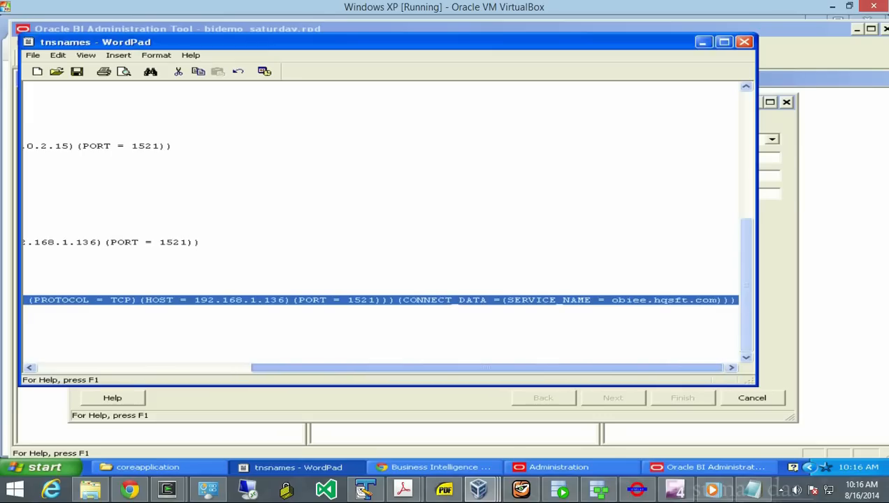
left_click(57, 55)
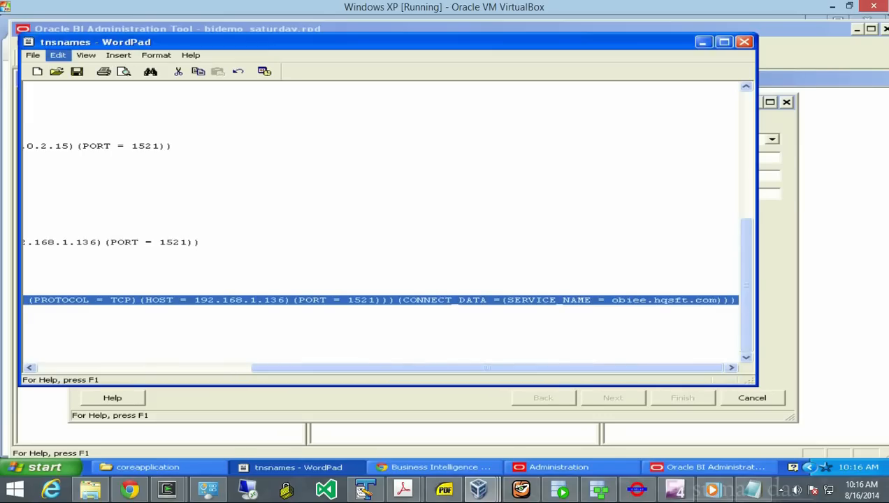
left_click(73, 94)
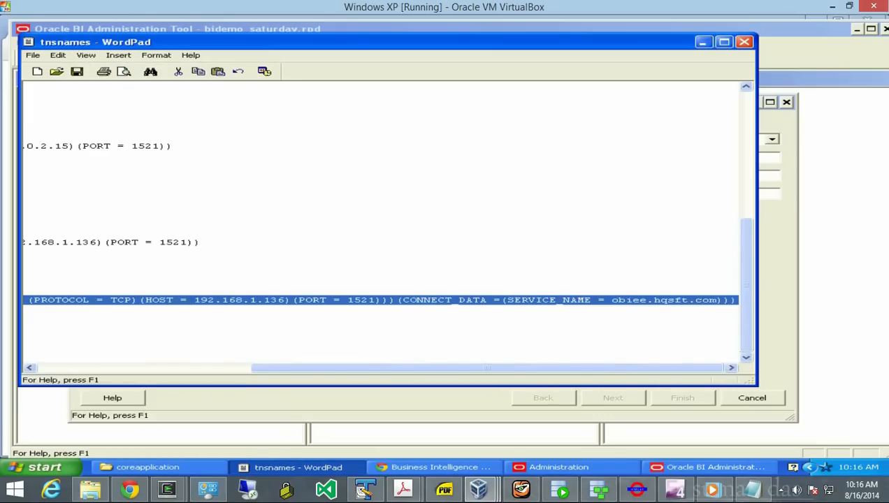
key("alt+Tab")
key("ctrl+v")
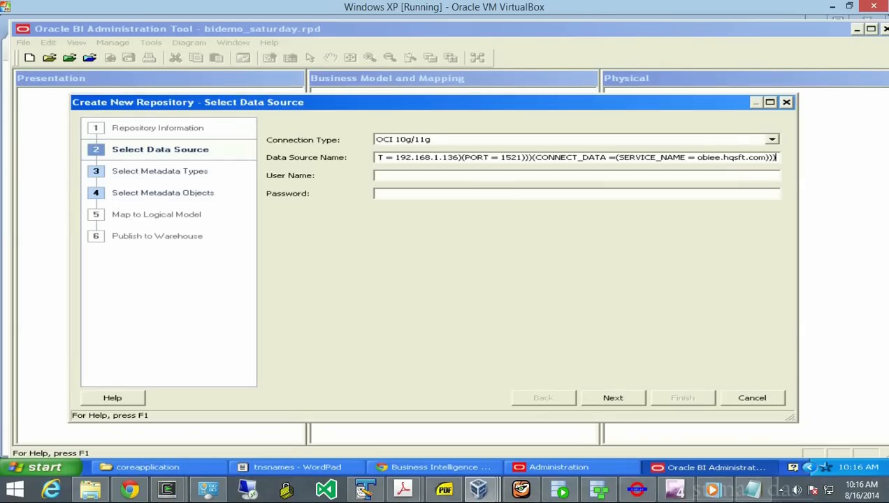
- Enter bi_demo as the data source user name and fill in the account password
key("Left")
key("Left")
key("Left")
key("Left")
key("Left")
key("Left")
key("Left")
key("Left")
key("Left")
key("Left")
key("Left")
key("Left")
key("Left")
key("Left")
key("Left")
key("Left")
key("Left")
key("Left")
key("Left")
key("Left")
key("Left")
key("Left")
key("Left")
key("Left")
key("Left")
key("Left")
key("Left")
key("Left")
key("Left")
key("Left")
key("Left")
key("Left")
key("Left")
key("Left")
key("Left")
key("Left")
key("Left")
key("Left")
key("Left")
key("Left")
key("Left")
key("Left")
key("Left")
key("Left")
key("Left")
key("Left")
key("Left")
key("Left")
key("Left")
key("Left")
key("Left")
key("Left")
key("Left")
key("Left")
key("Left")
key("Left")
key("Left")
key("Left")
key("Left")
key("Left")
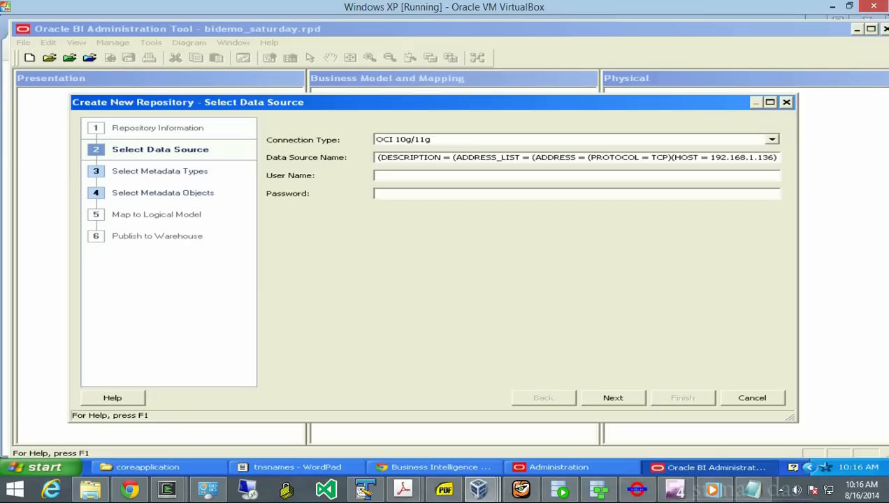
type("bi_demo")
key("Tab")
type("bi_demo")
key("BackSpace")
key("BackSpace")
key("BackSpace")
key("BackSpace")
key("BackSpace")
key("BackSpace")
key("BackSpace")
type("bi_demo")
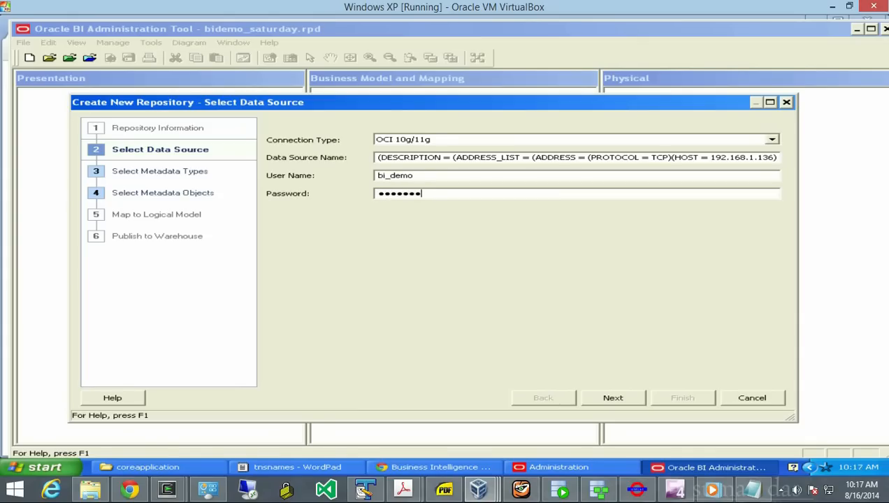
left_click(561, 489)
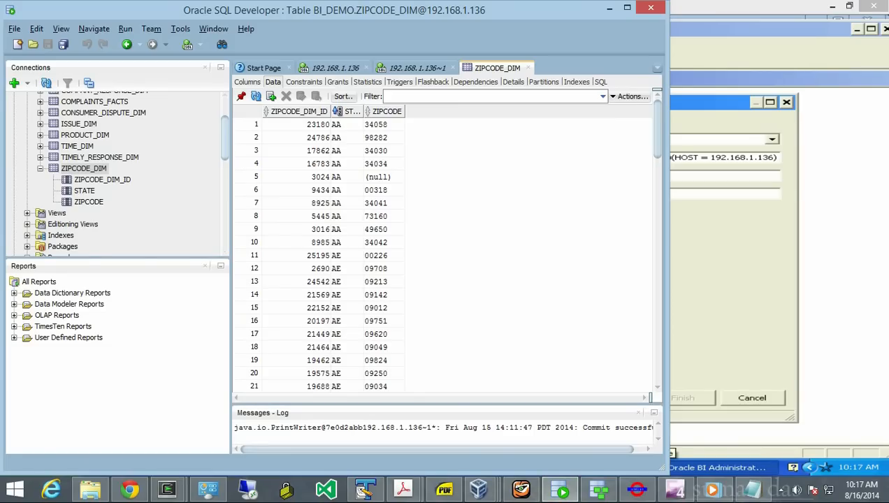
- Check the 192.168.1.136 connection's properties in SQL Developer, then close them unchanged
left_click_drag(224, 138, 224, 121)
left_click(31, 112)
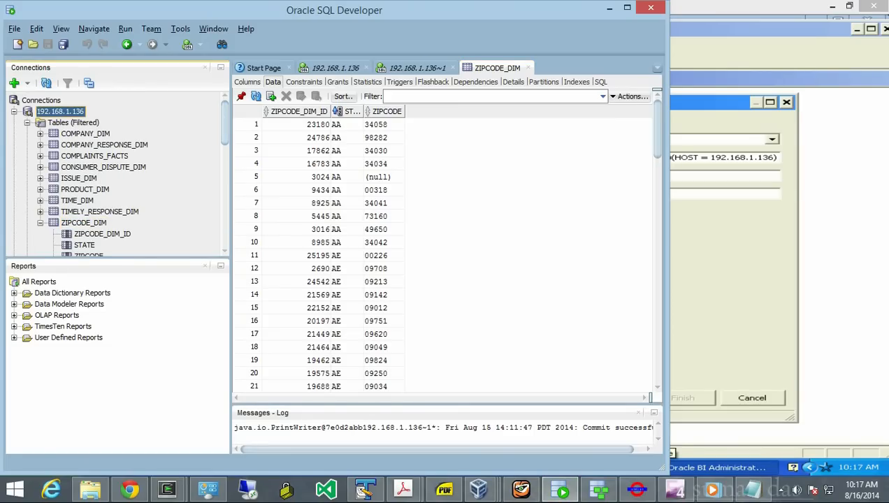
right_click(28, 114)
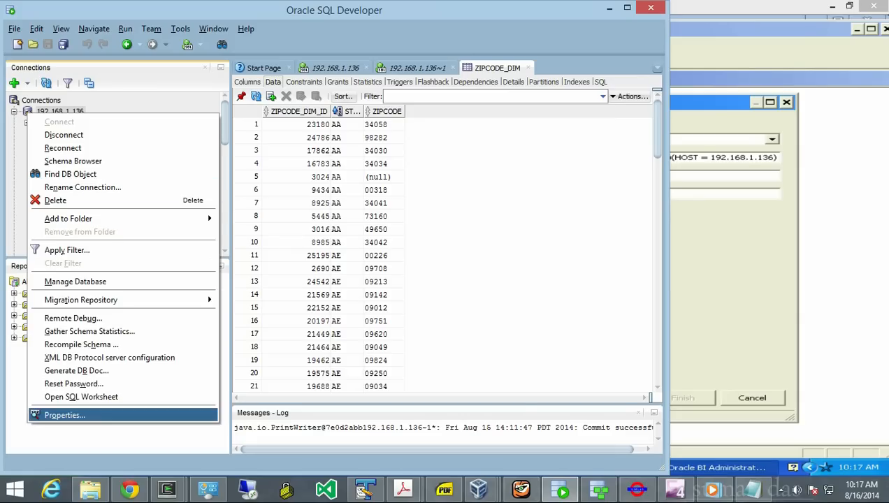
left_click(64, 416)
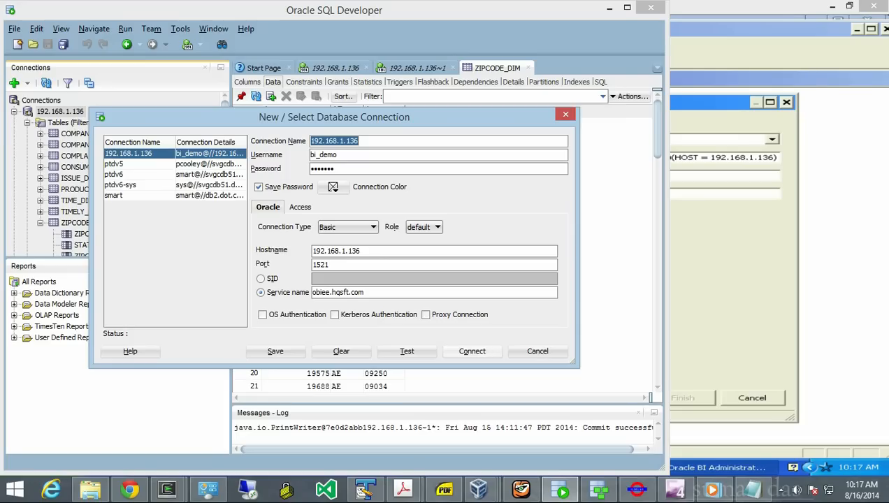
left_click(537, 351)
- Advance the repository wizard to Select Metadata Types and bring up the coreapplication folder
left_click(727, 335)
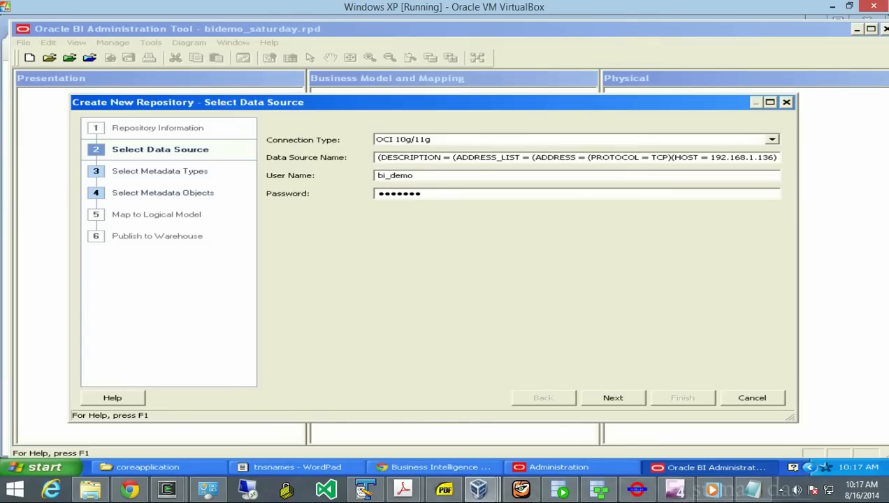
key("Return")
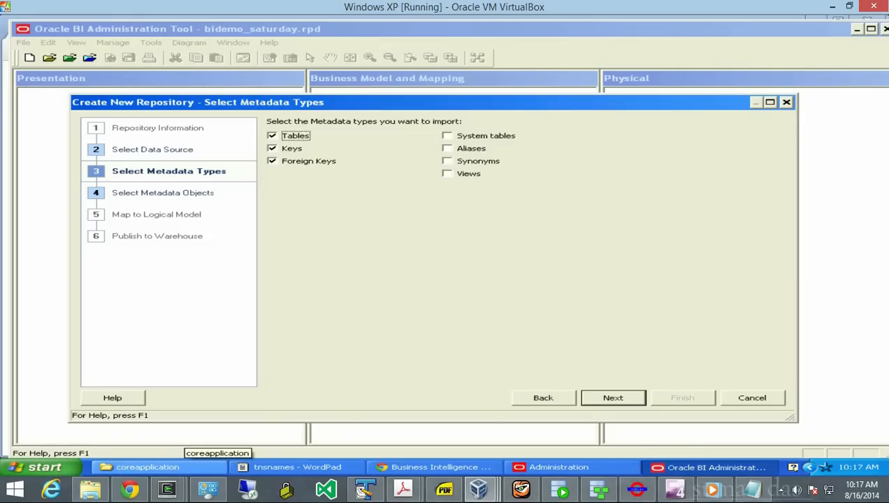
left_click(175, 467)
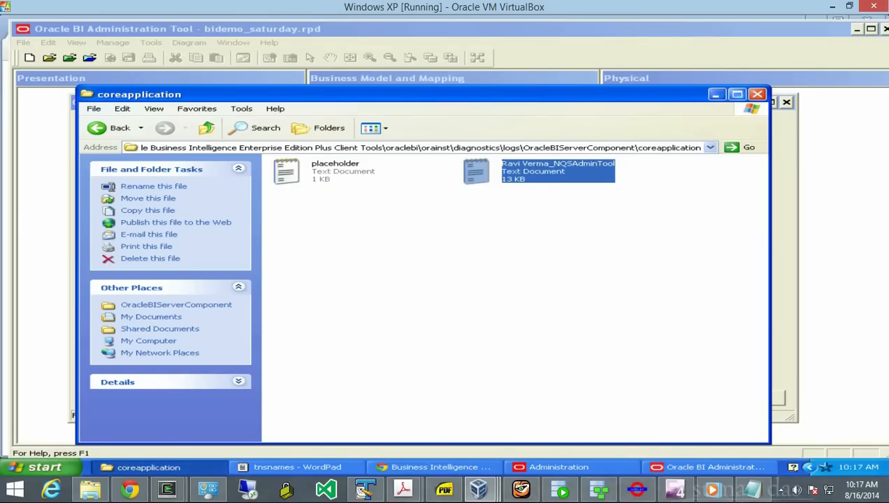
- Browse from C:\Program Files through oraclebi diagnostics logs to the coreapplication log folder
left_click(757, 94)
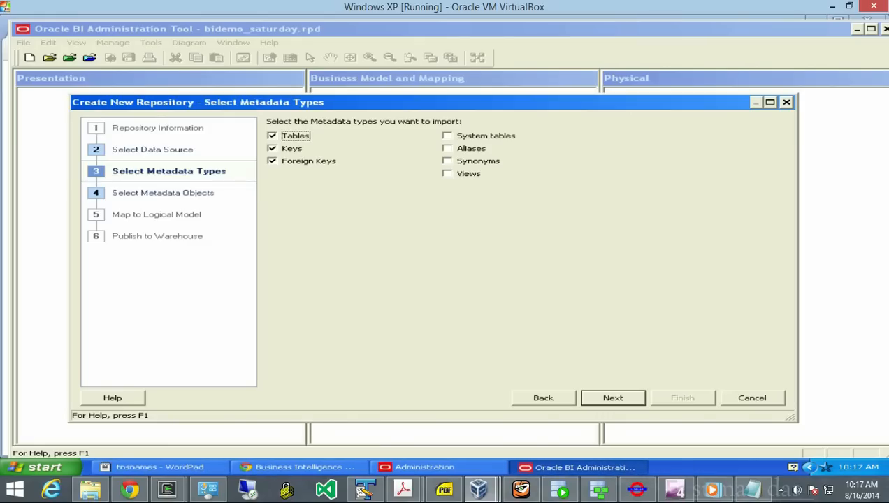
left_click(43, 467)
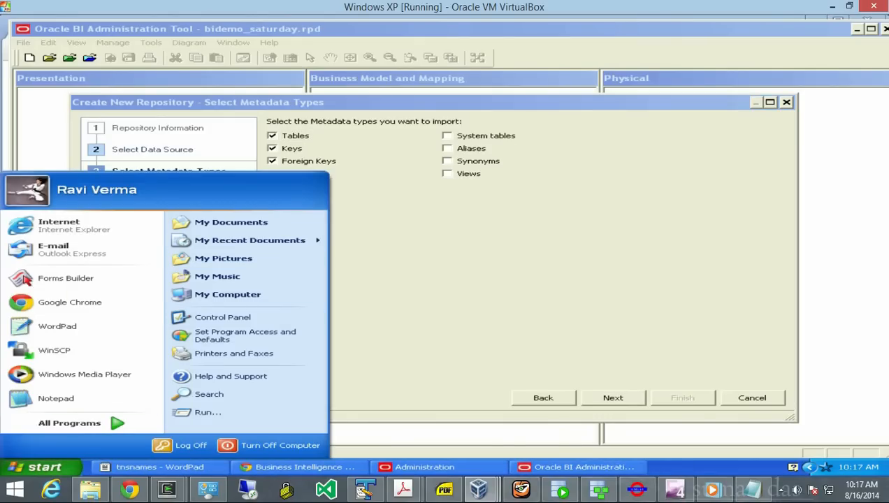
left_click(225, 294)
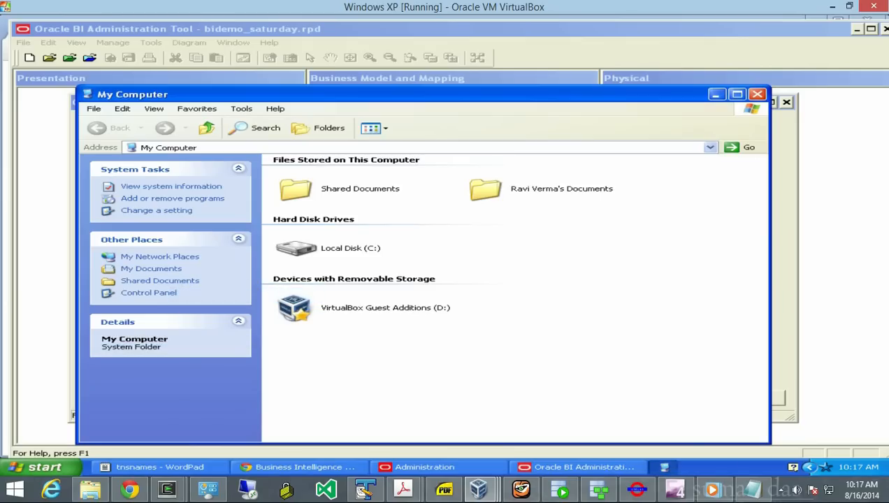
double_click(350, 248)
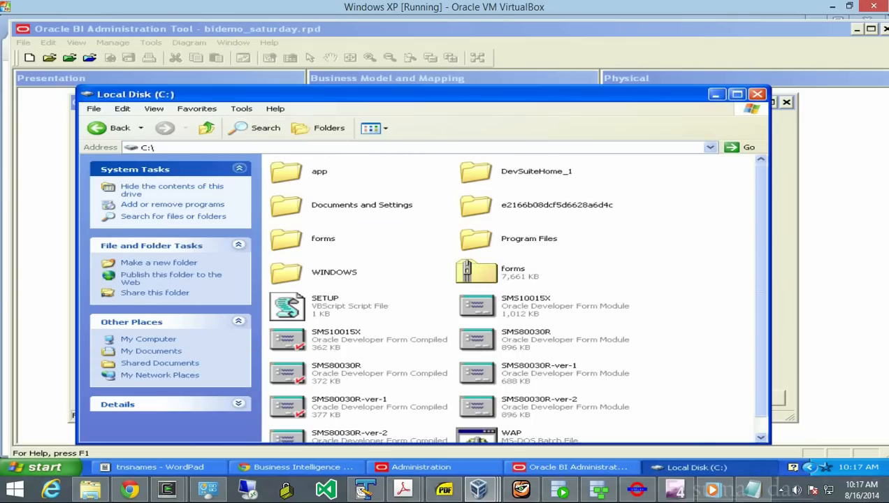
double_click(514, 239)
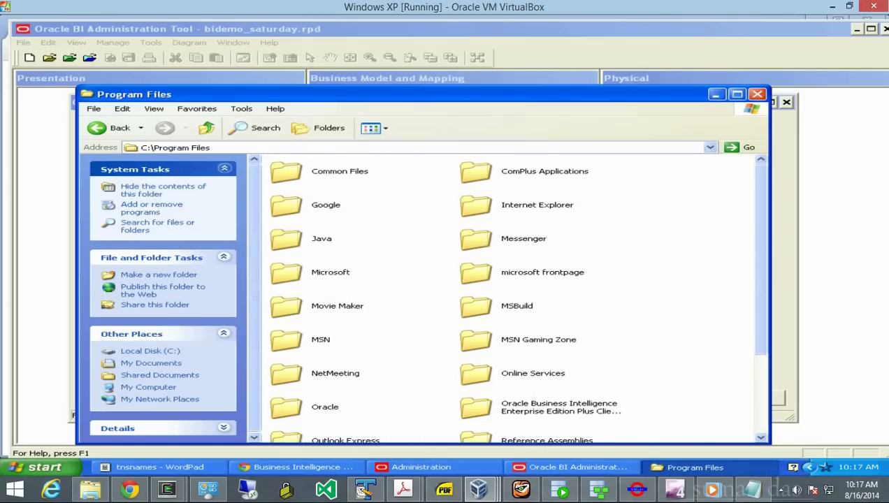
double_click(559, 407)
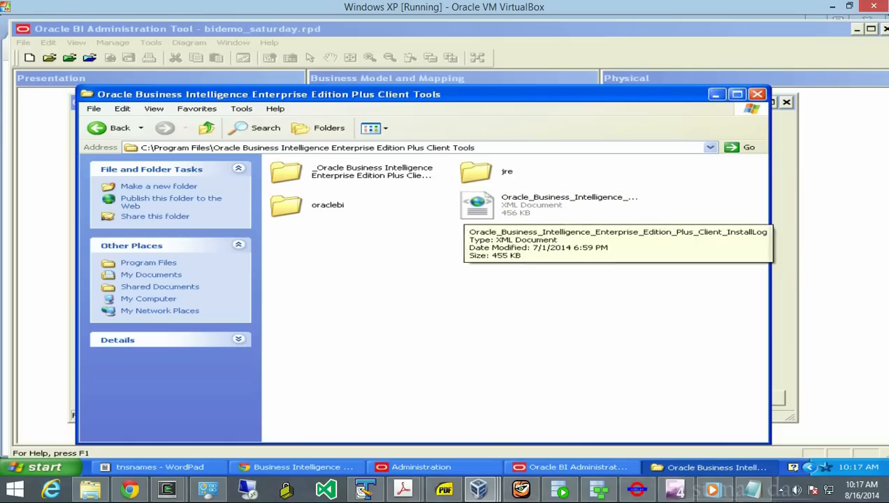
left_click(323, 205)
double_click(324, 206)
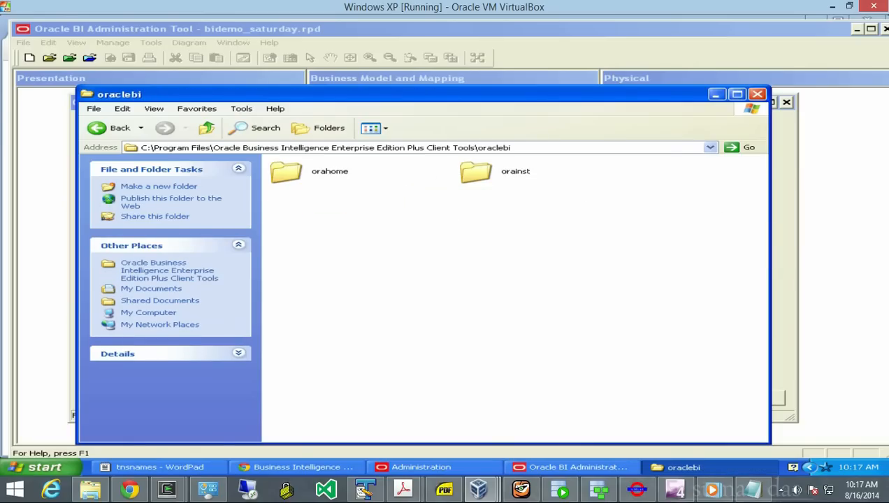
double_click(502, 173)
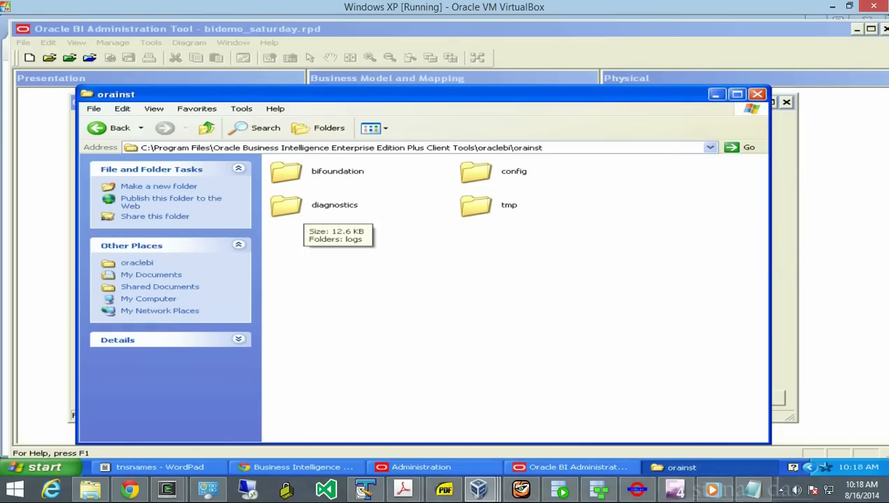
double_click(304, 207)
double_click(295, 173)
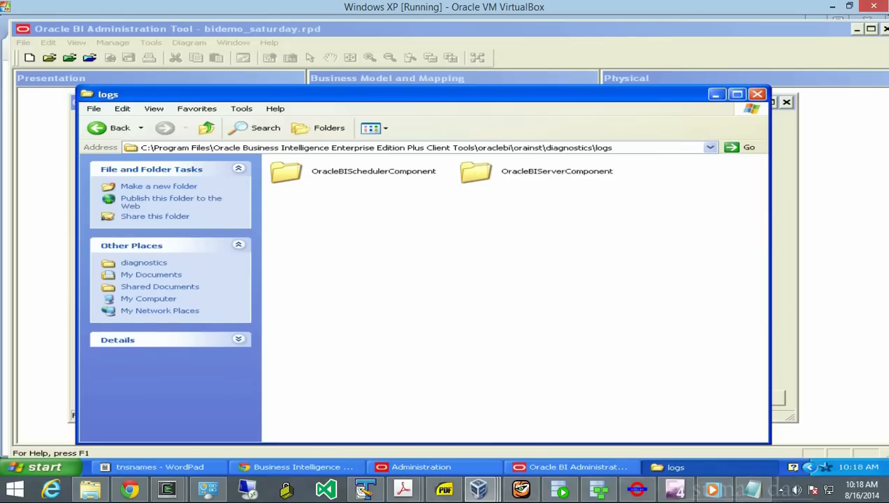
double_click(518, 180)
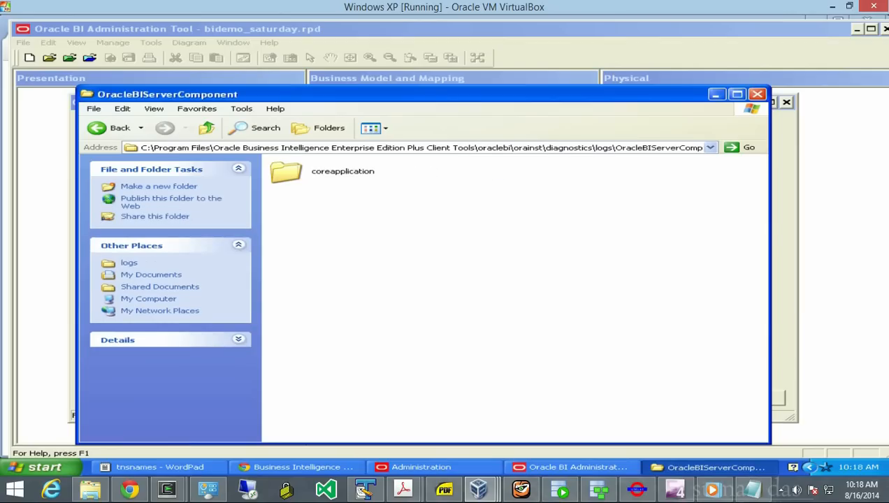
double_click(315, 171)
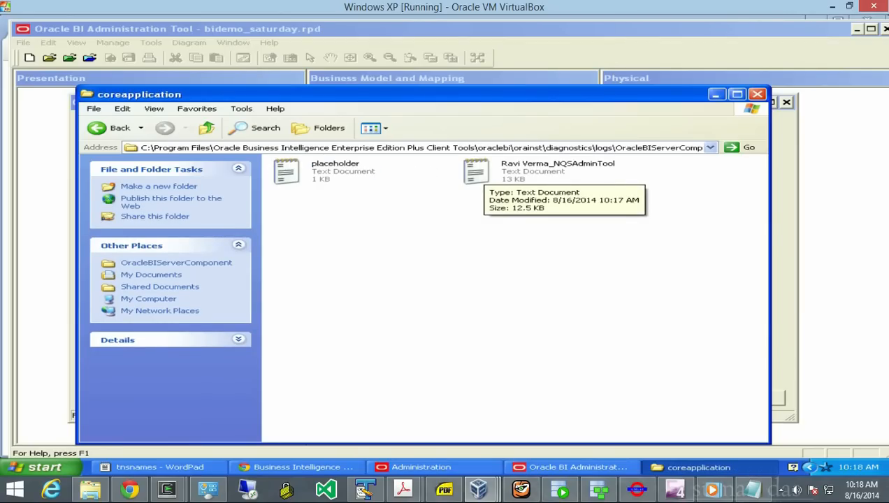
- Read the NQSAdminTool log in Notepad, close it, and return to the repository wizard
double_click(481, 173)
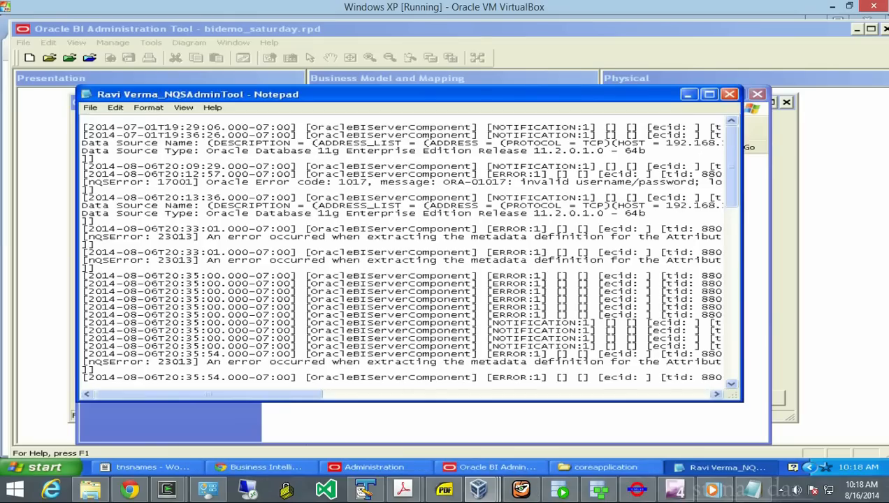
mouse_move(209, 395)
left_mouse_down()
mouse_move(571, 395)
mouse_move(208, 395)
left_mouse_up()
left_click(729, 94)
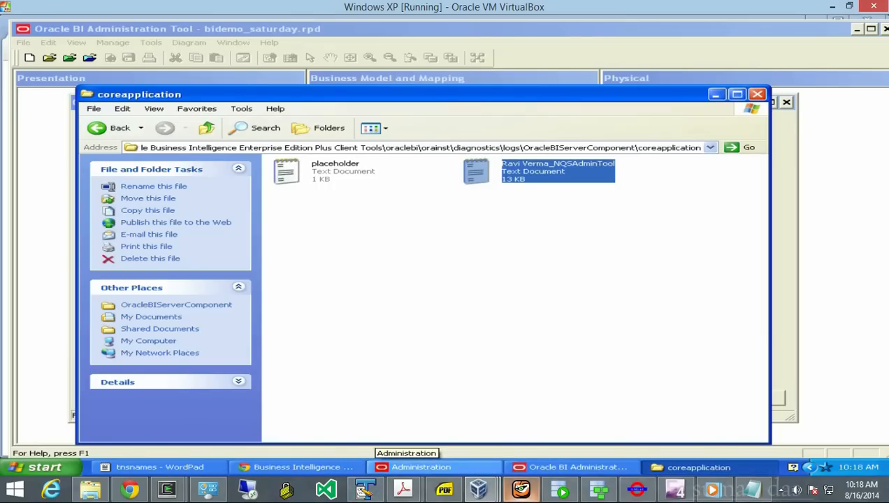
left_click(570, 467)
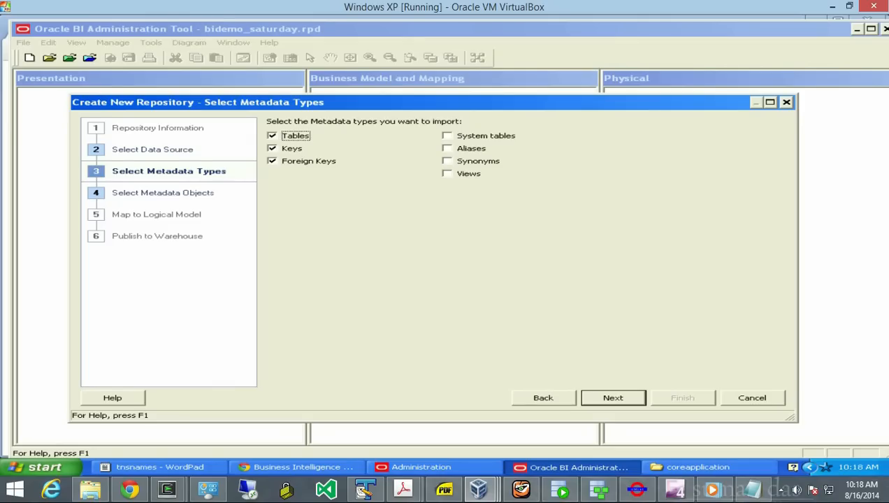
- Advance to Select Metadata Objects and expand the BI_DEMO schema's table list
left_click(613, 398)
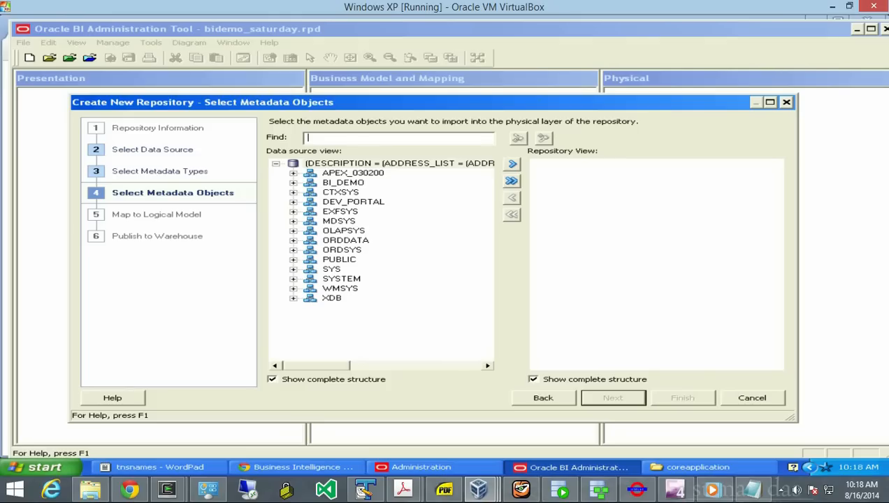
left_click(343, 182)
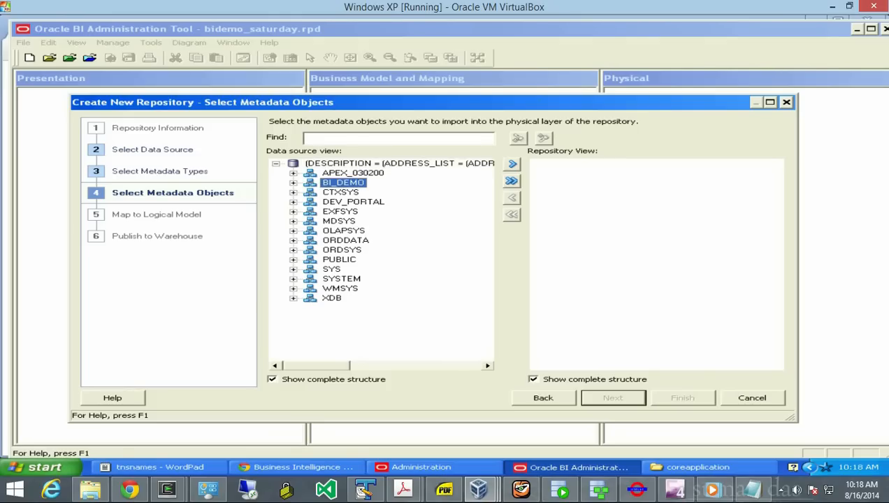
left_click(294, 183)
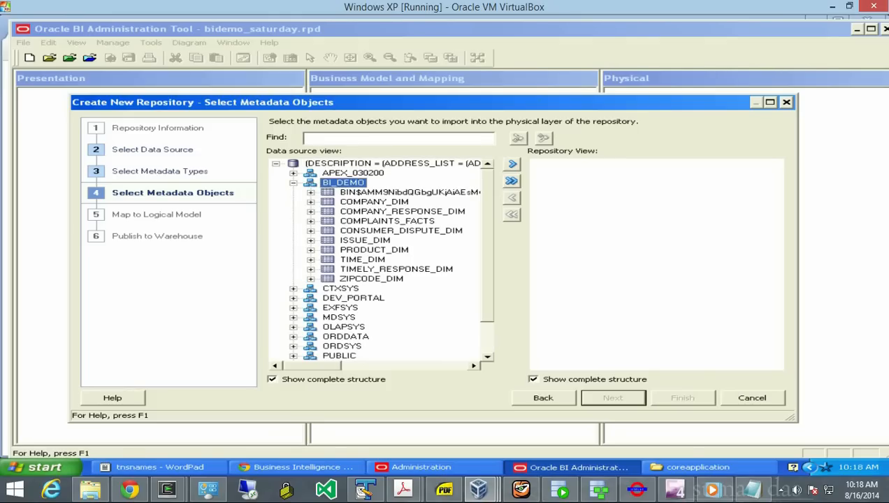
- Select the eight BI_DEMO tables COMPANY_DIM through ZIPCODE_DIM, skipping CONSUMER_DISPUTE_DIM, and import them
left_click(373, 202)
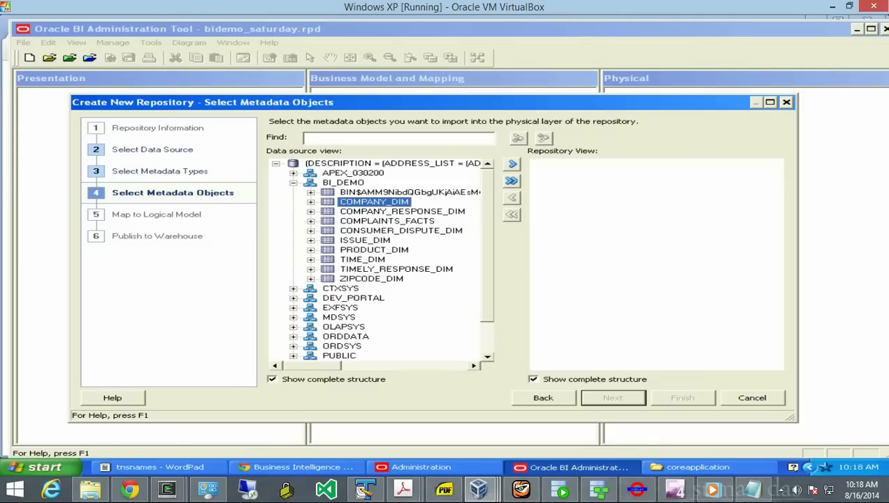
left_click(388, 221, "ctrl")
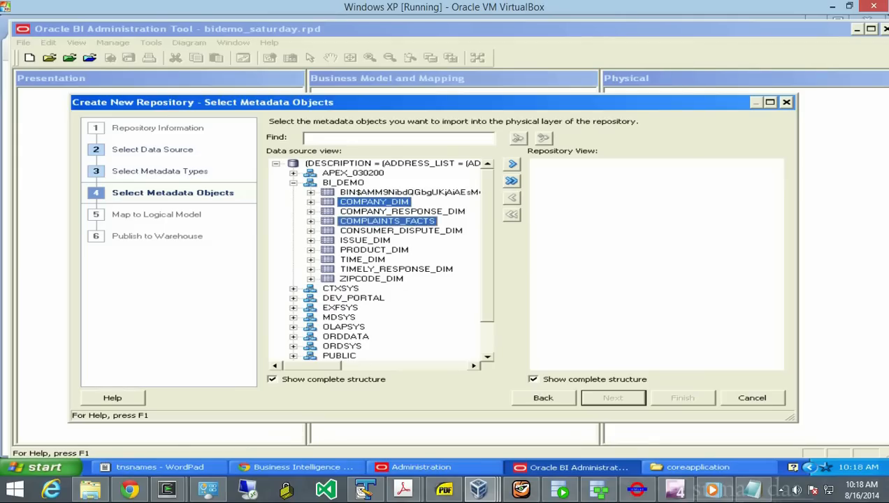
left_click(402, 212, "ctrl")
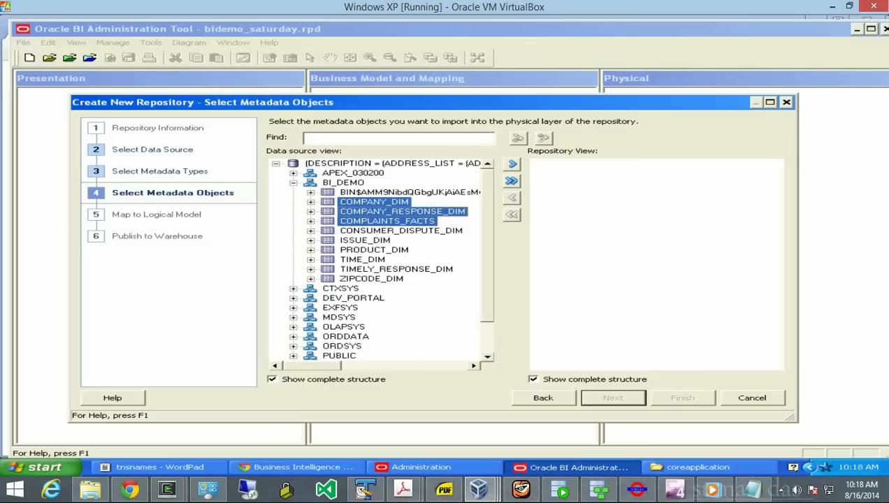
left_click(365, 240, "ctrl")
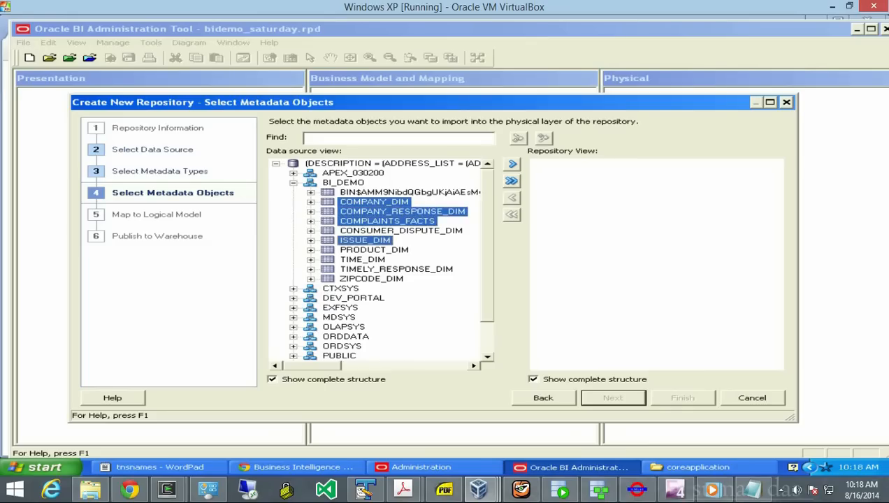
left_click(365, 240, "ctrl")
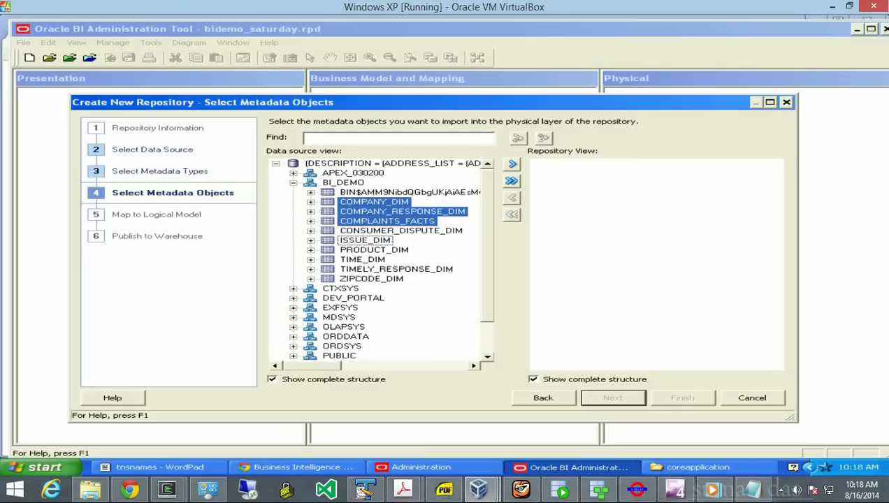
left_click(364, 240, "ctrl")
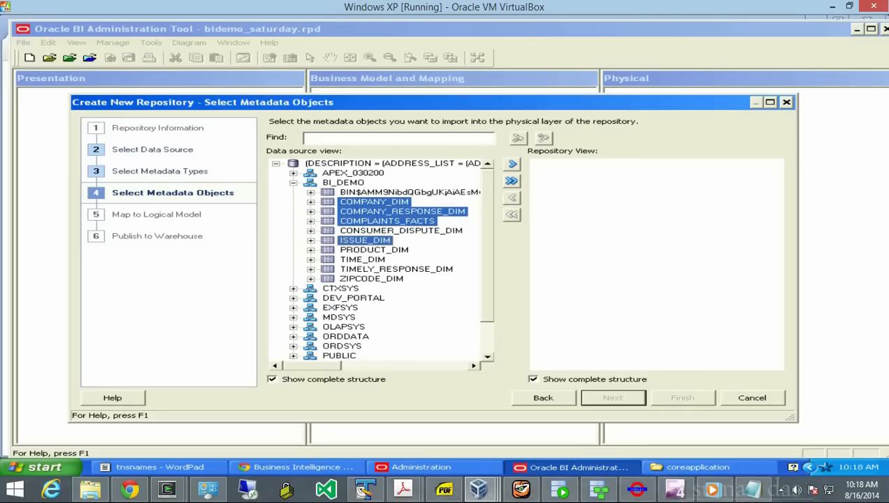
left_click(374, 250, "ctrl")
left_click(362, 260, "ctrl")
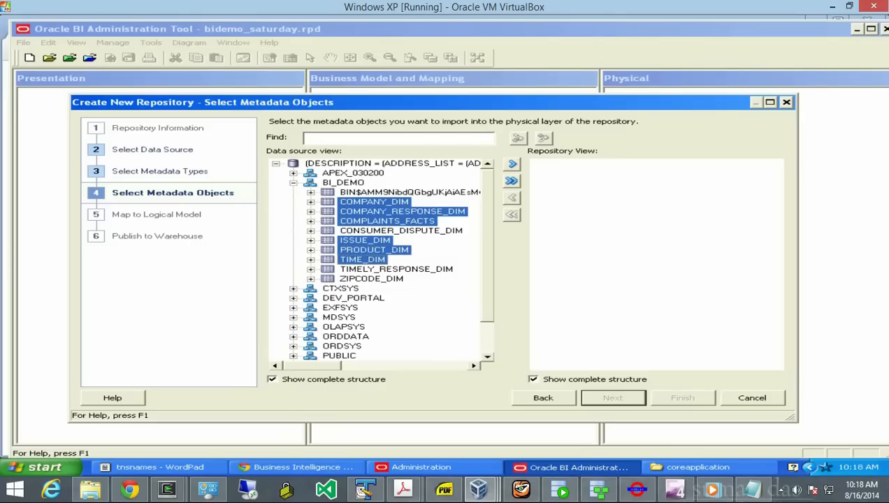
left_click(395, 269, "ctrl")
left_click(371, 279, "ctrl")
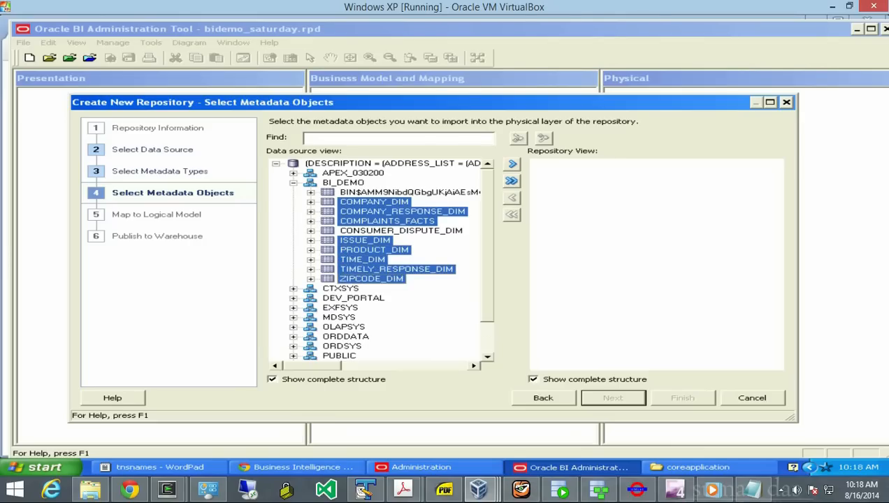
left_click(512, 163)
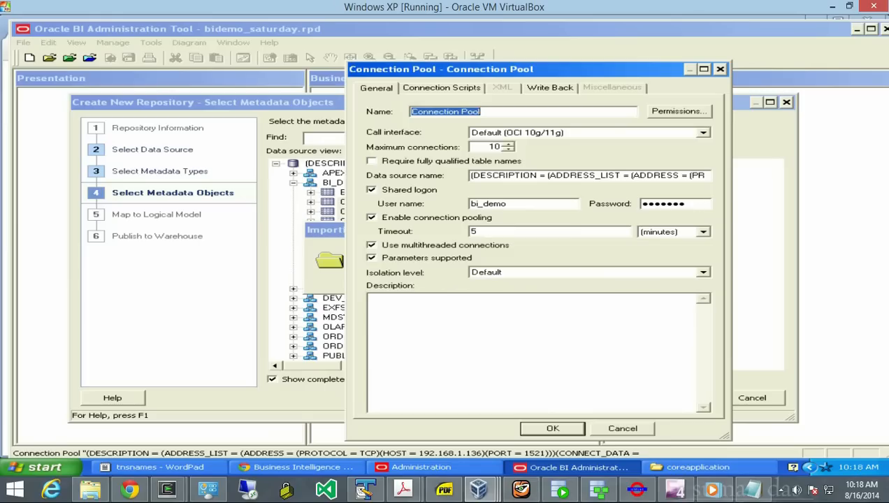
- Accept the Connection Pool settings and finish the wizard with the imported BI_DEMO tables
key("Return")
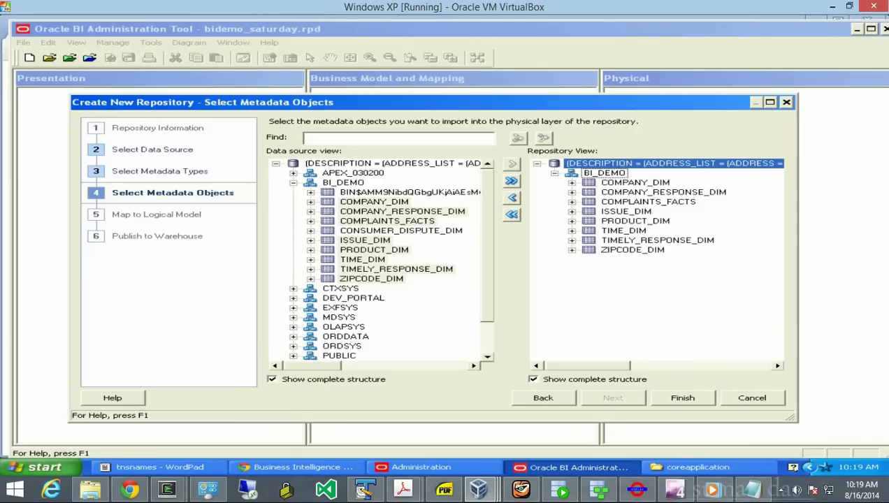
left_click(683, 397)
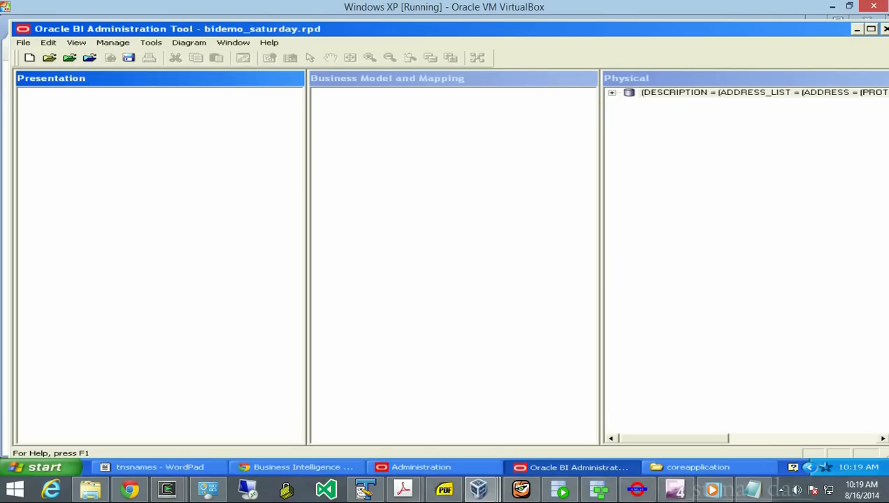
- Create a business model named BI_DEMO and expand the physical BI_DEMO schema's tables
left_click(612, 92)
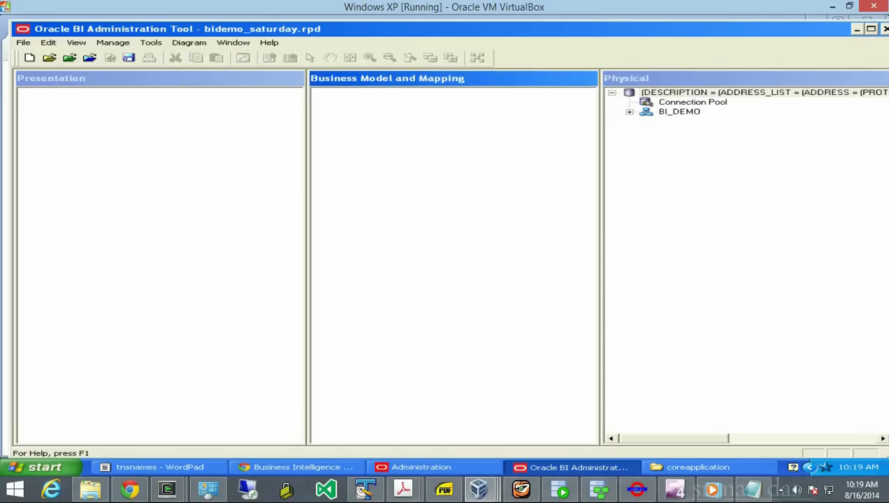
right_click(378, 117)
left_click(440, 122)
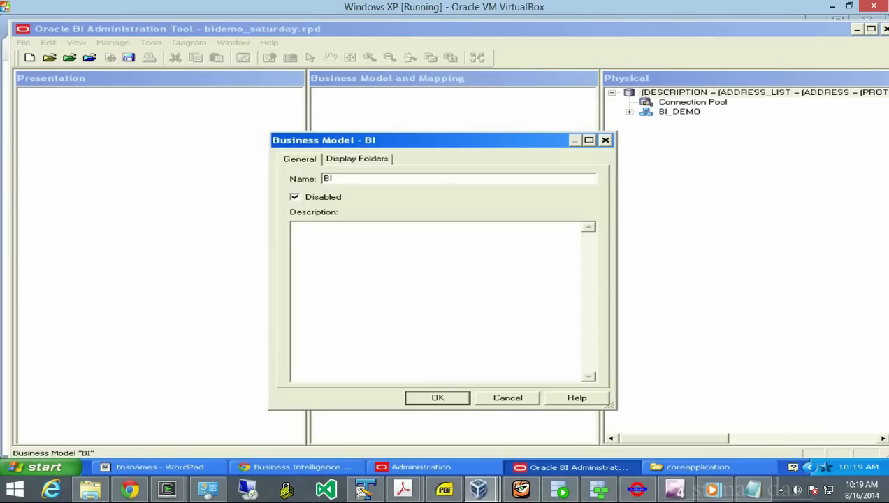
type("_DEMO")
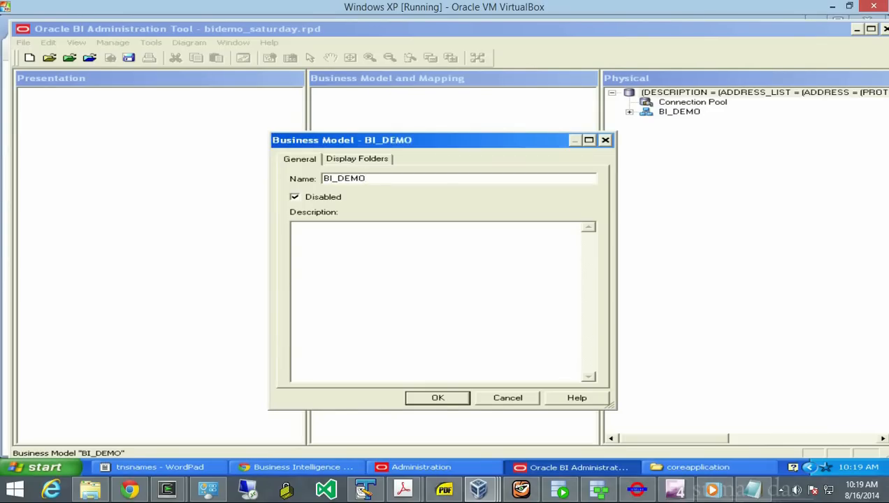
key("Return")
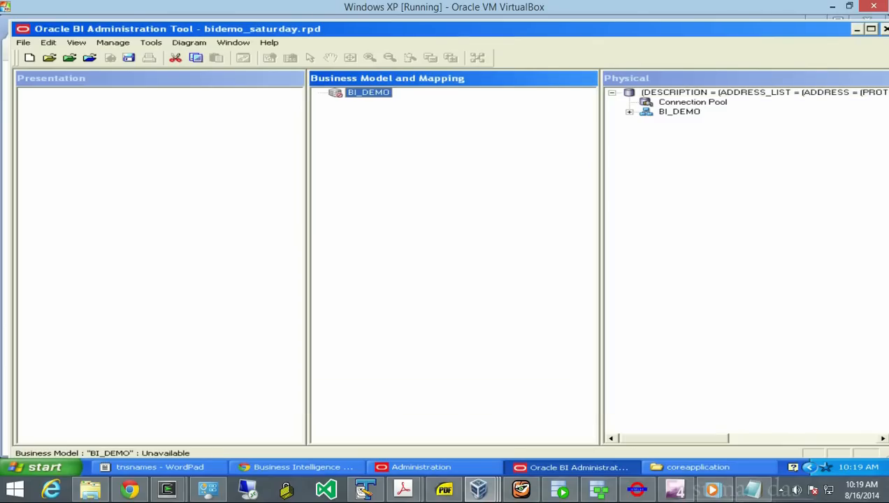
left_click(630, 112)
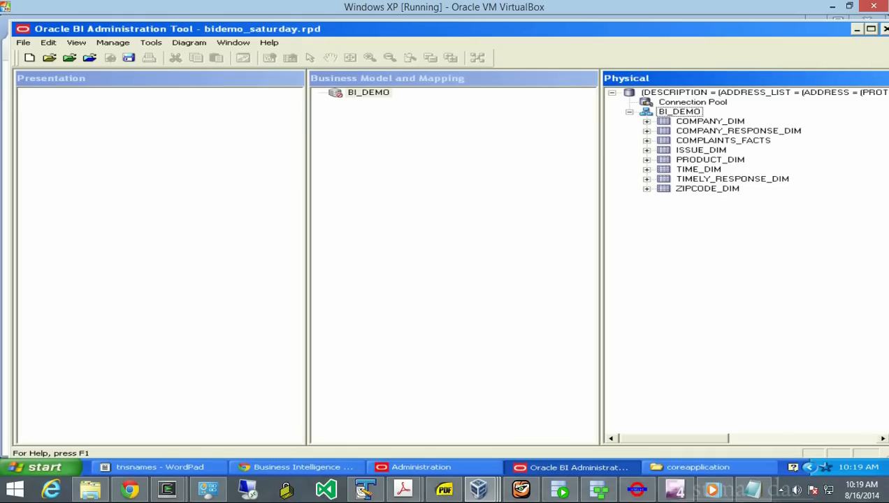
- Drag COMPANY_DIM, COMPANY_RESPONSE_DIM, COMPLAINTS_FACTS, ISSUE_DIM, PRODUCT_DIM, TIME_DIM and ZIPCODE_DIM into BI_DEMO
left_click(710, 121)
left_click_drag(710, 122, 368, 93)
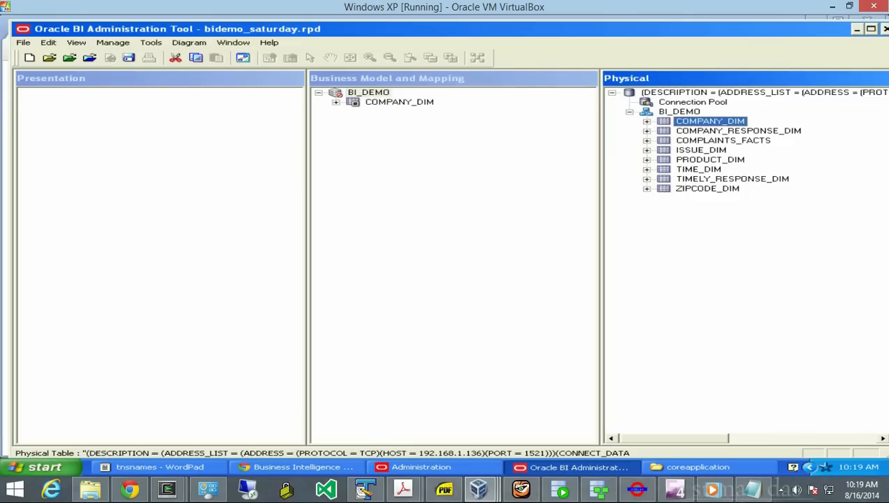
left_click(738, 131)
left_click_drag(738, 131, 368, 93)
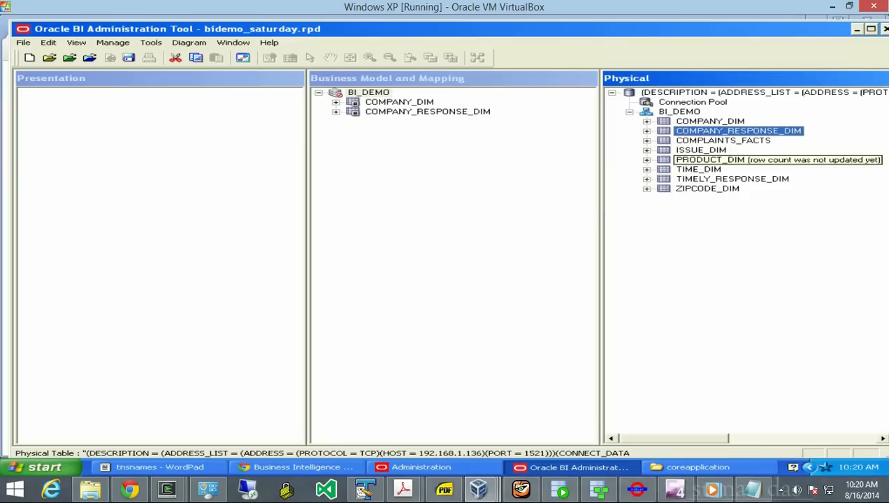
left_click(723, 141)
left_click_drag(722, 141, 368, 92)
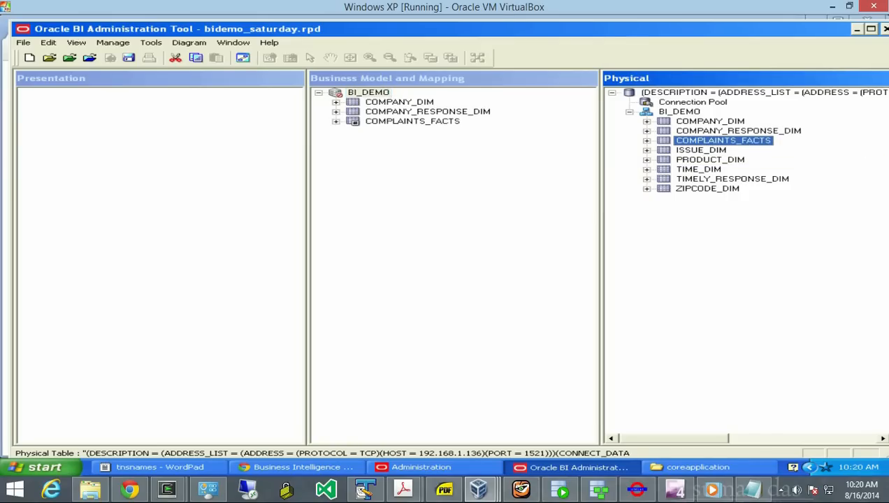
left_click(701, 150)
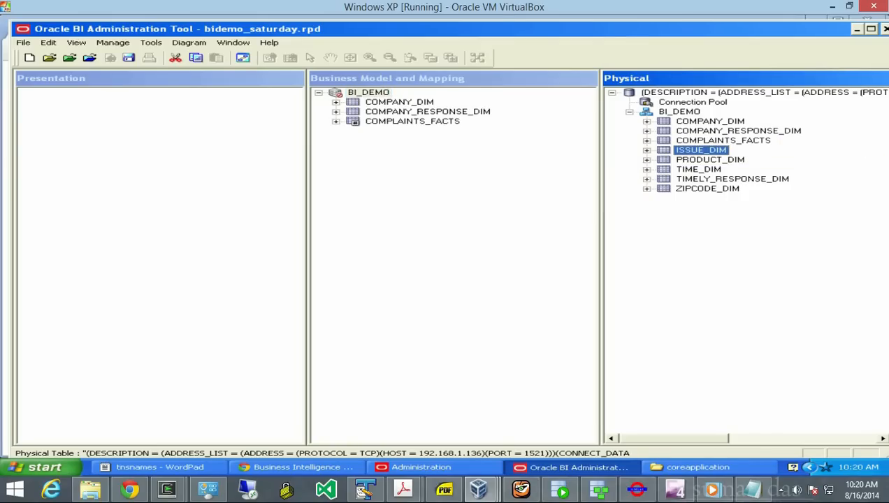
left_click_drag(701, 150, 368, 93)
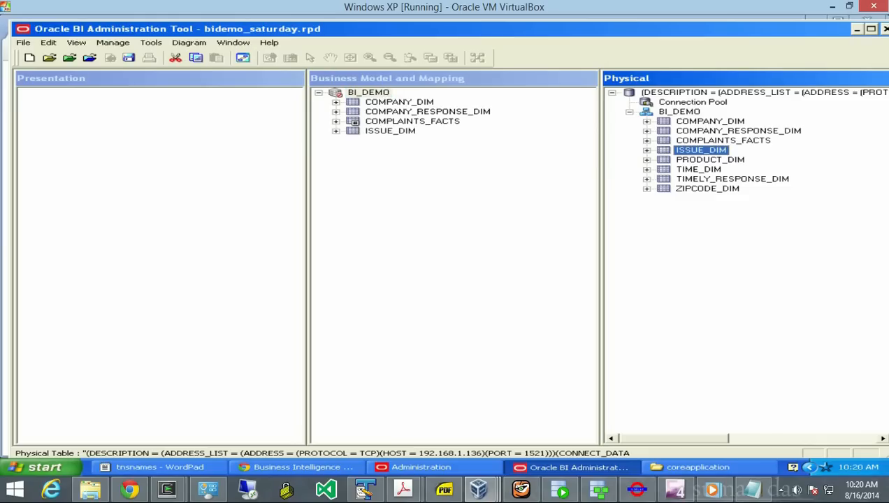
left_click(710, 160)
left_click_drag(710, 160, 369, 92)
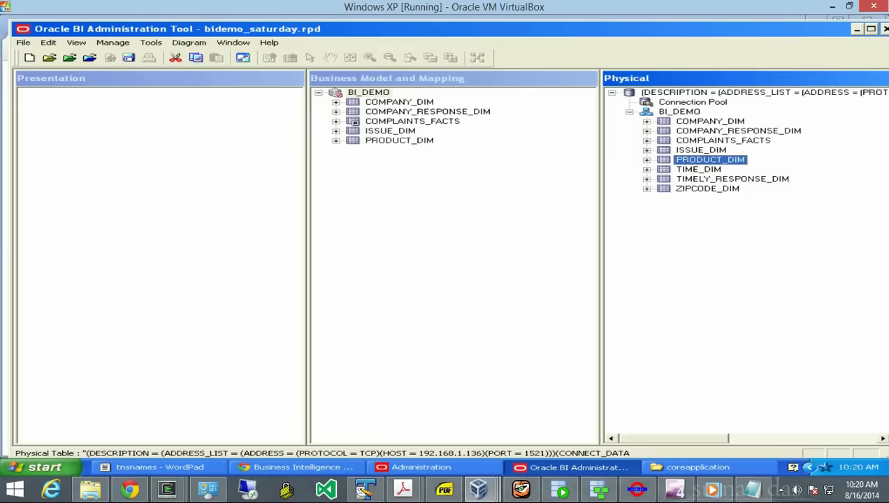
left_click_drag(699, 169, 368, 93)
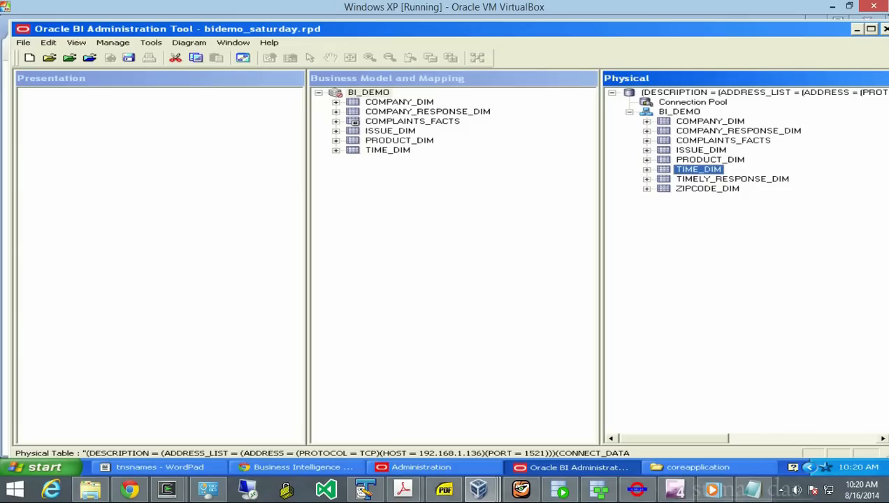
left_click(707, 189)
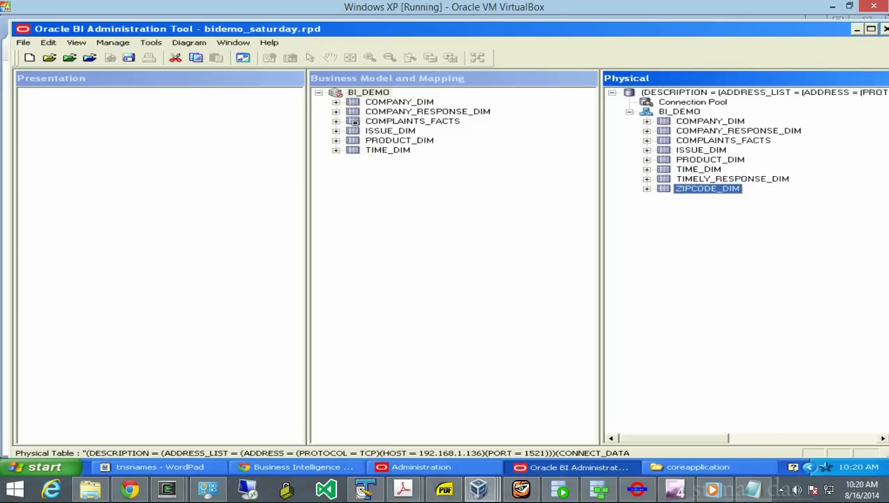
left_click_drag(707, 188, 368, 93)
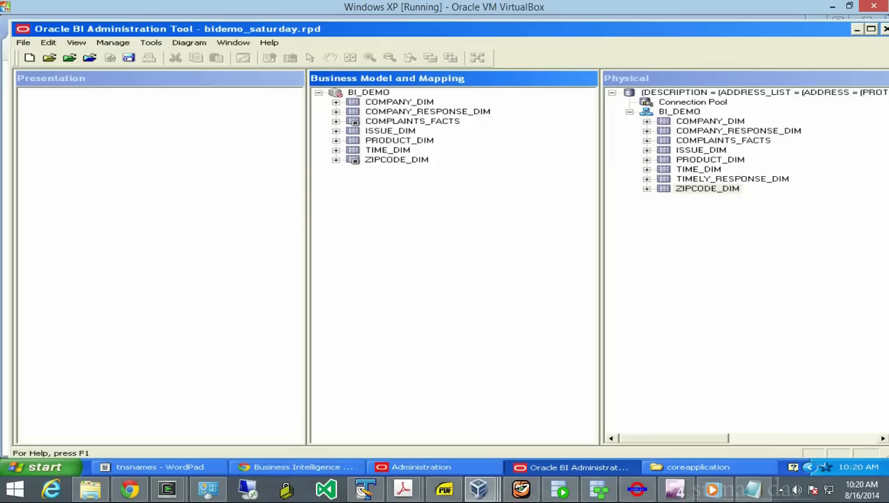
- Review the whole BI_DEMO diagram, close it, and collapse the physical BI_DEMO schema
right_click(337, 93)
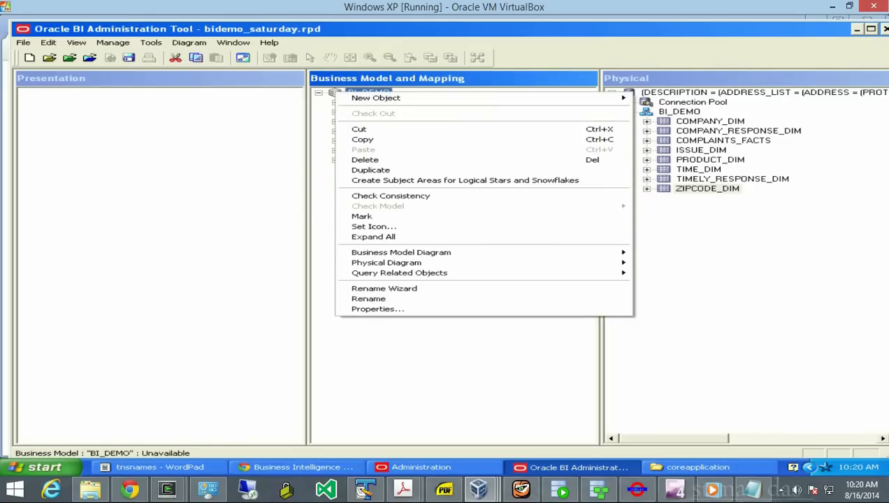
mouse_move(401, 252)
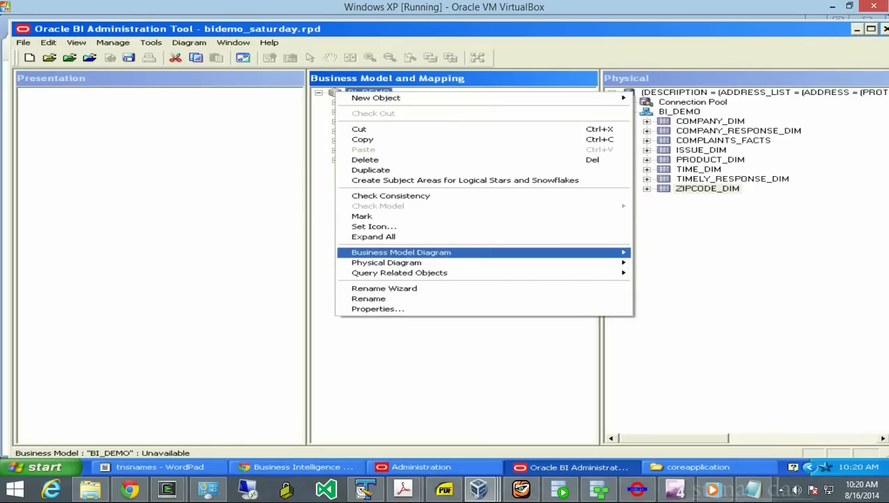
left_click(676, 252)
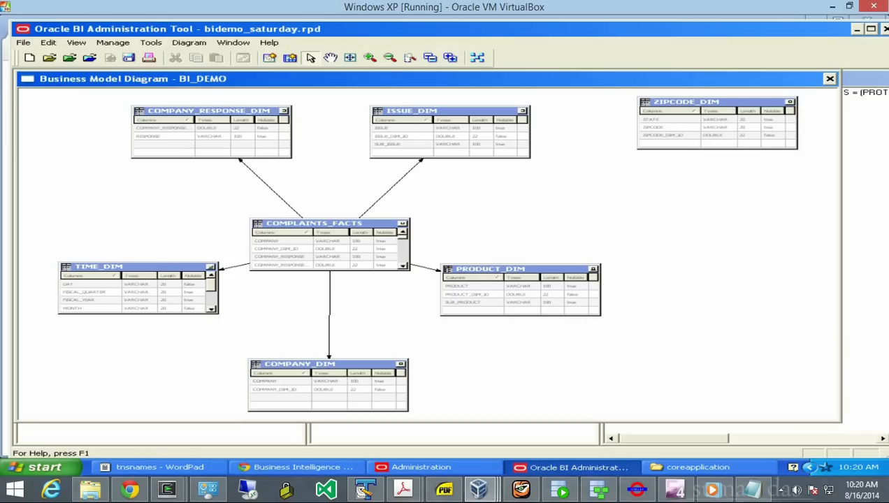
left_click(829, 78)
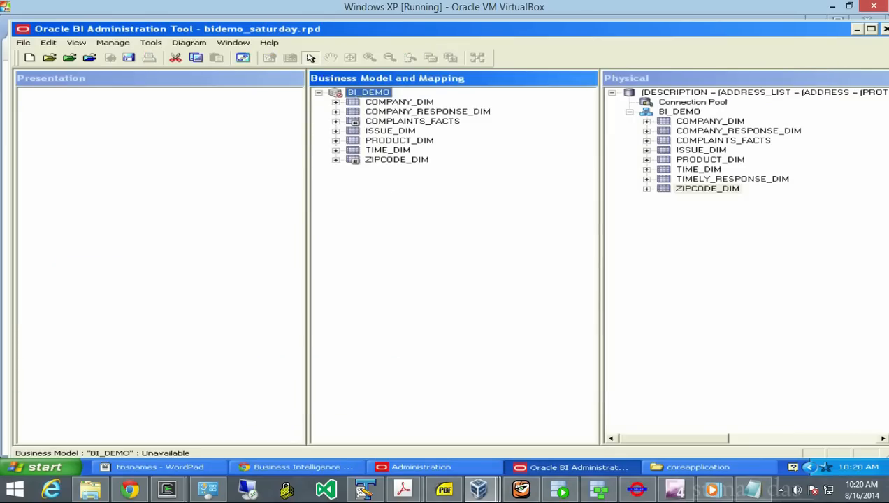
left_click(412, 121)
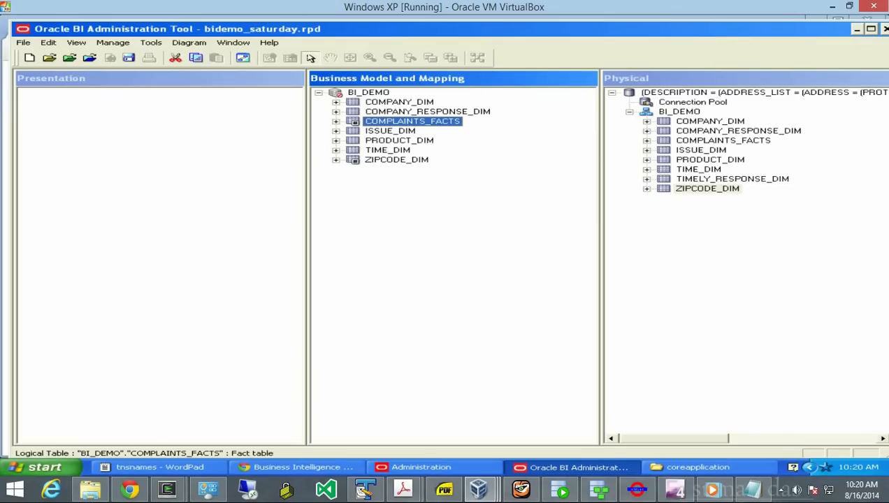
left_click(629, 112)
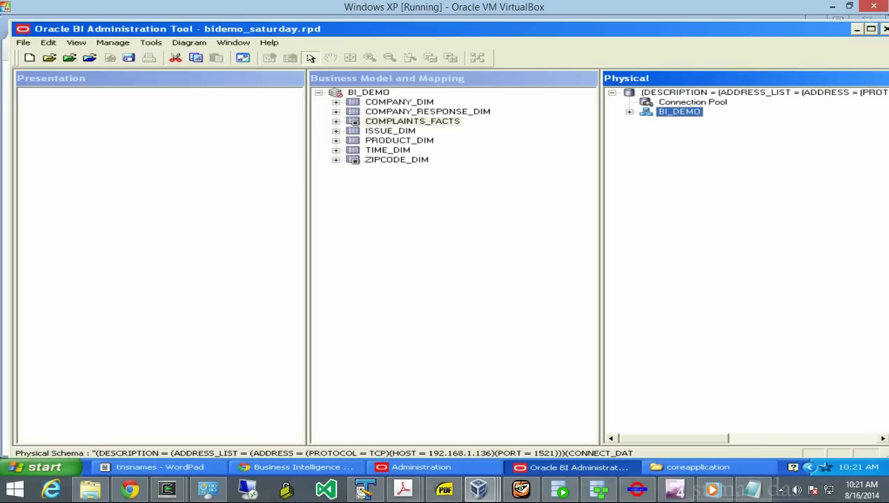
- Give COMPLAINTS_FACTS a logical foreign key to ZIPCODE_DIM joined on ZIPCODE_DIM_ID
left_click(412, 121)
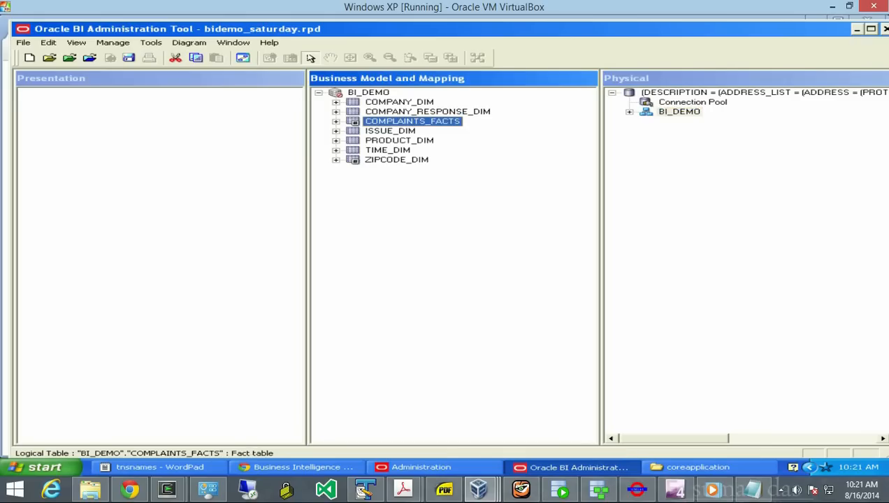
right_click(357, 121)
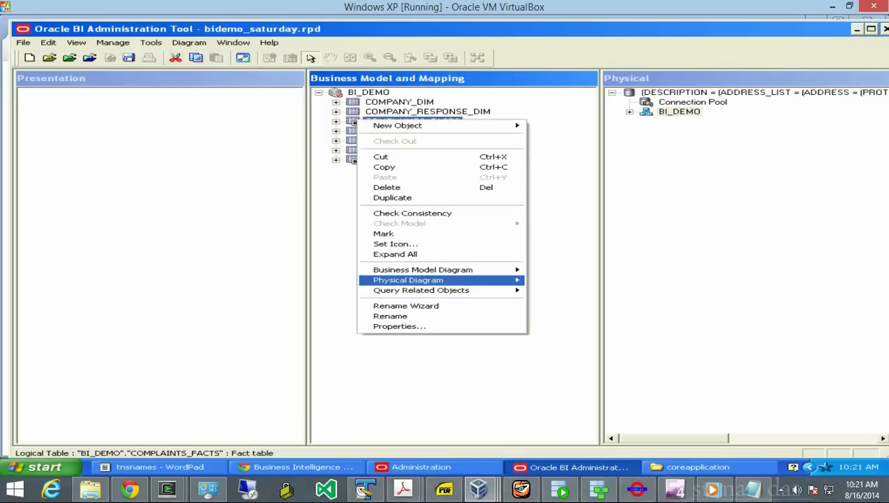
left_click(399, 327)
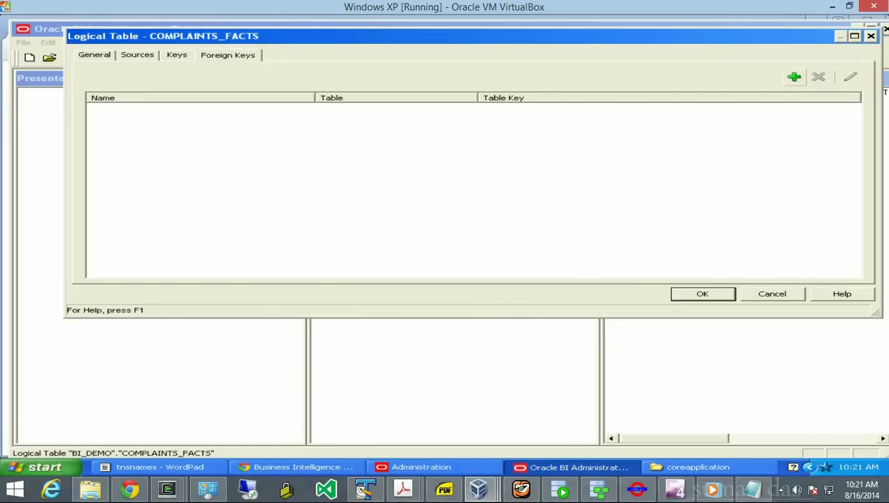
left_click(794, 77)
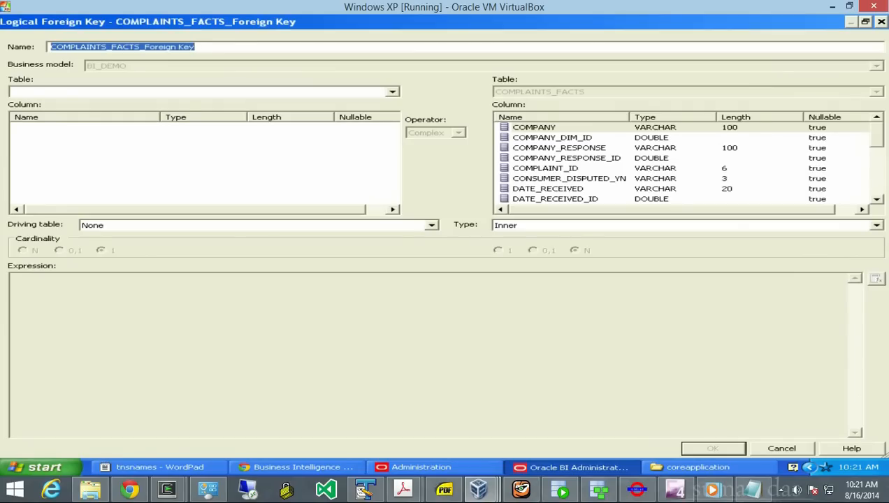
left_click(392, 92)
left_click(204, 103)
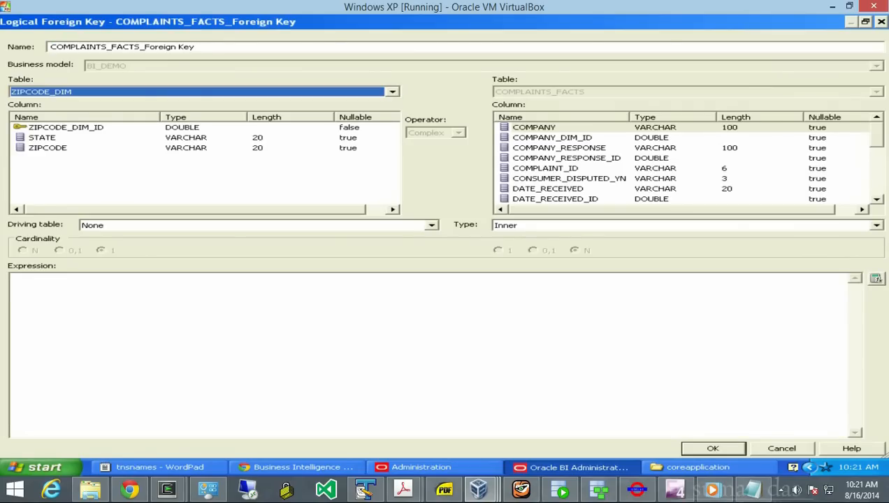
left_click(66, 128)
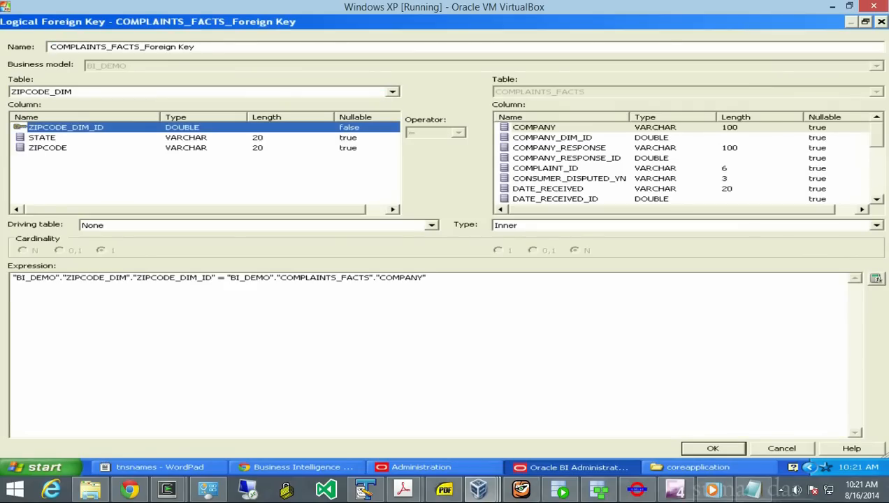
scroll(685, 163, "down", 10)
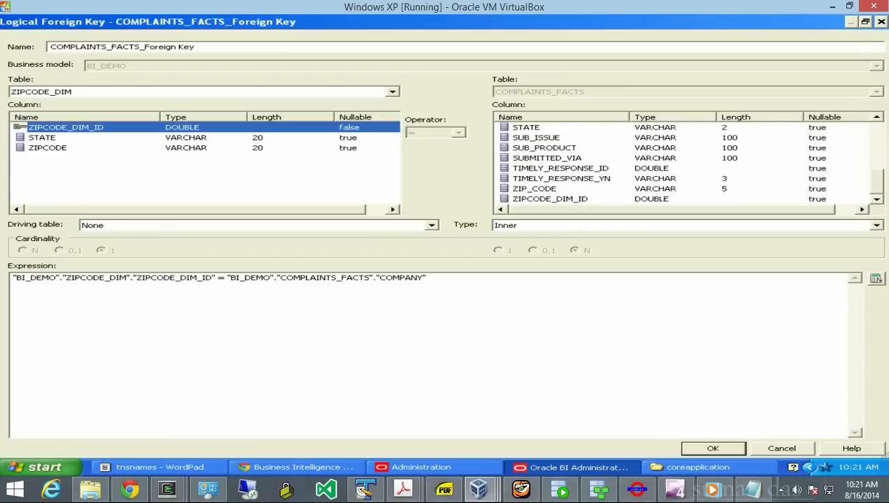
left_click(550, 199)
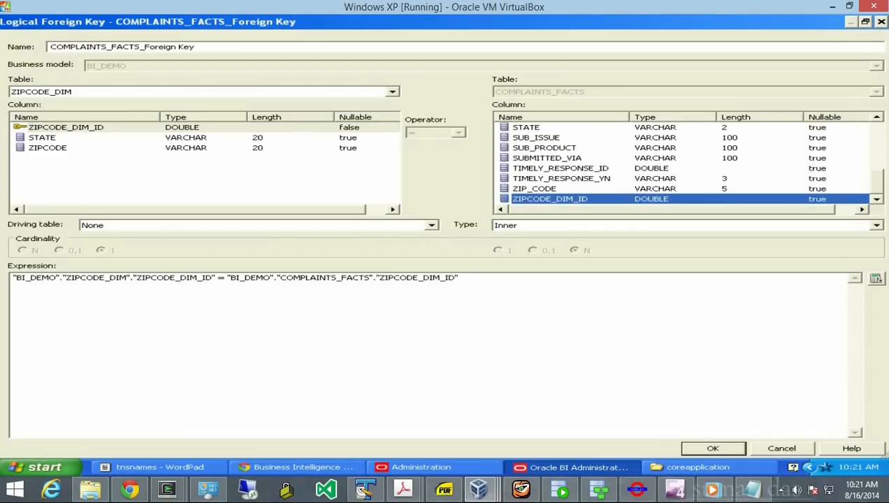
left_click(713, 448)
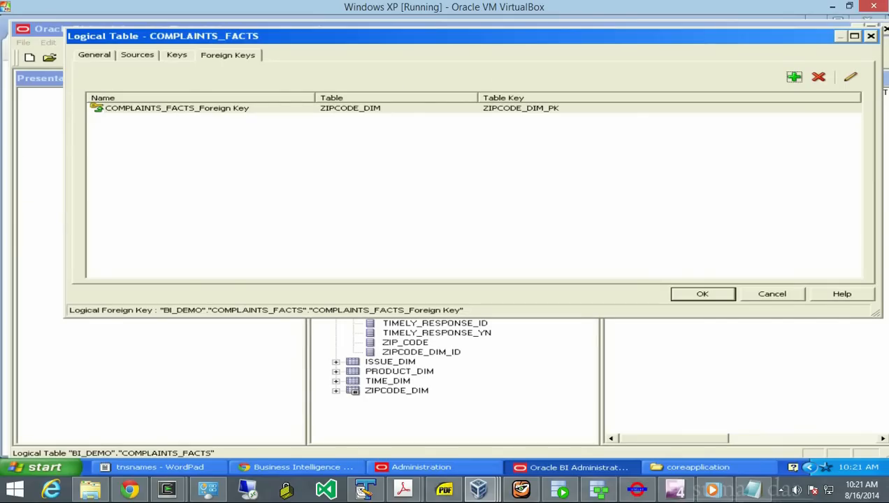
left_click(702, 294)
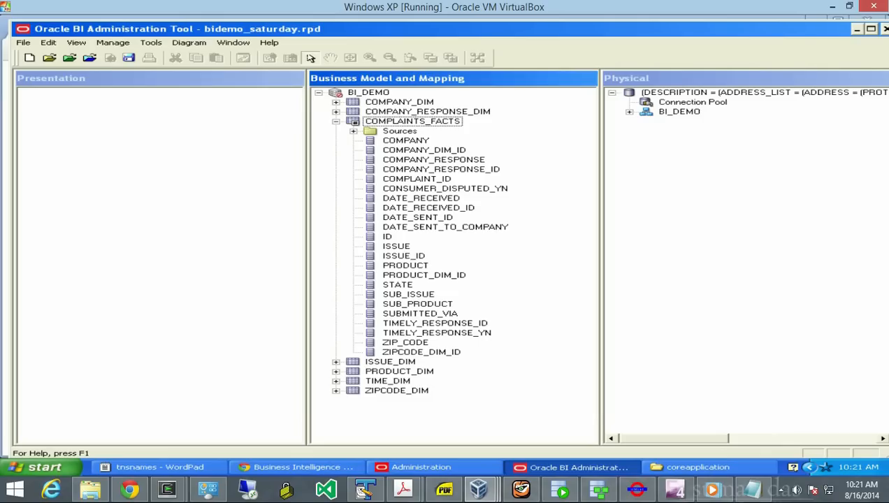
- Collapse COMPLAINTS_FACTS and review the whole BI_DEMO diagram with ZIPCODE_DIM joined, then close it
left_click(336, 122)
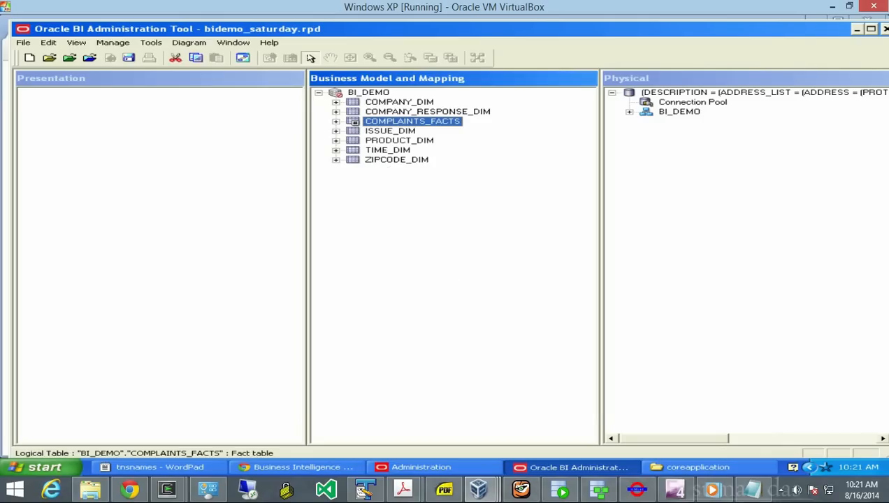
right_click(340, 90)
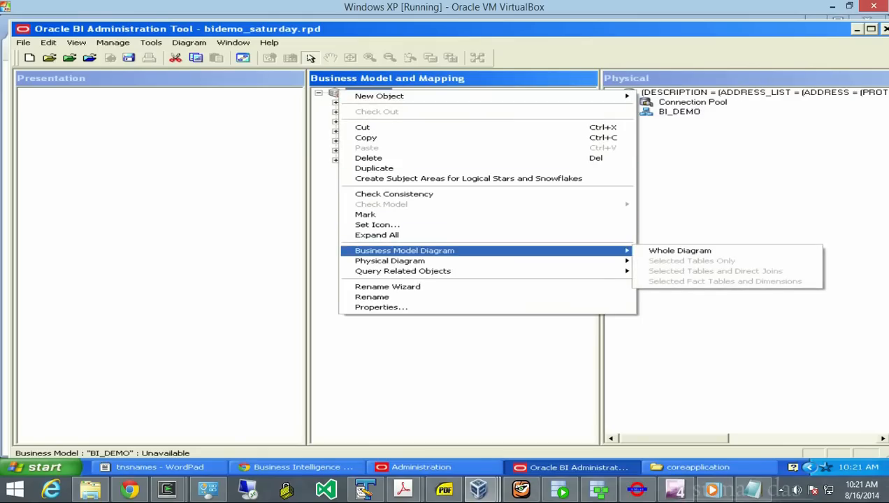
mouse_move(419, 250)
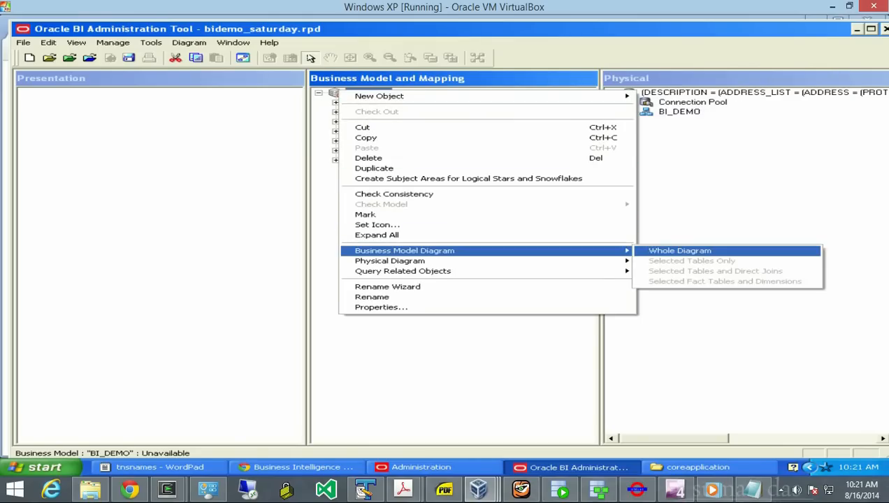
left_click(691, 250)
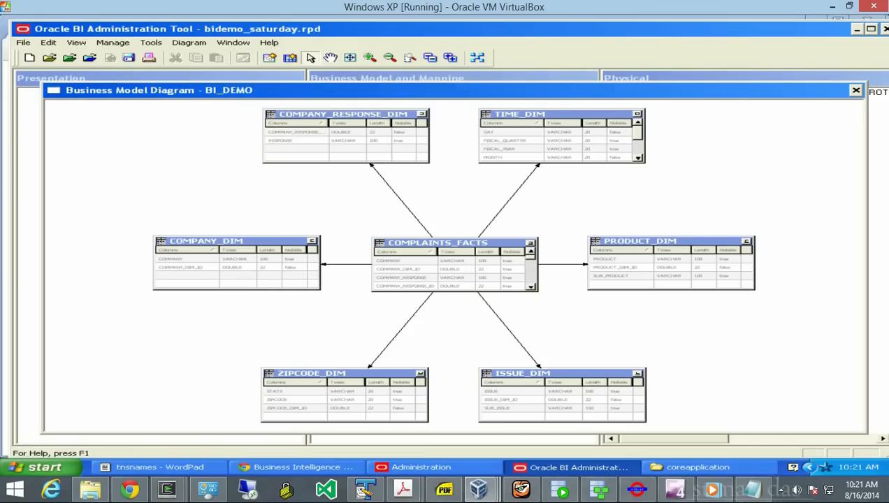
left_click(855, 90)
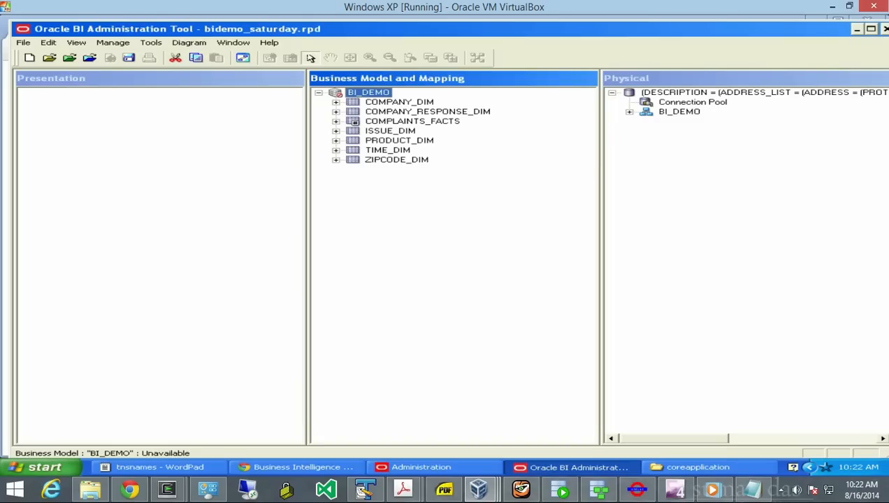
right_click(56, 127)
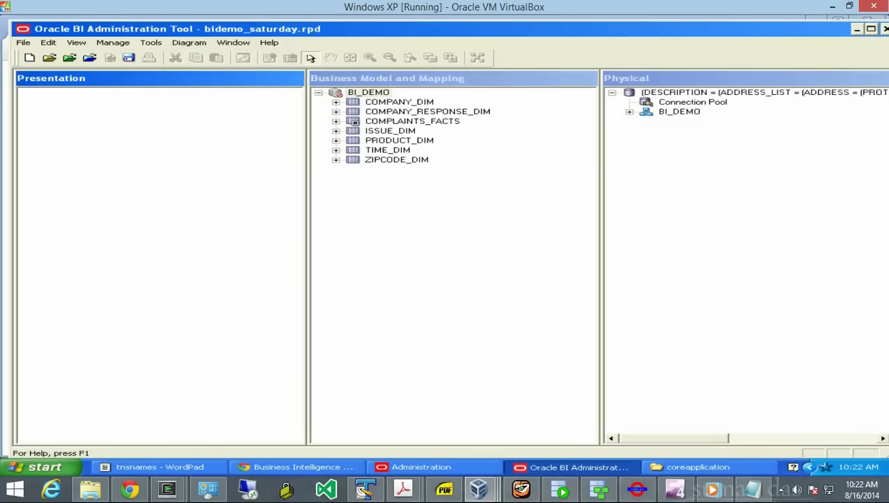
- Create a new presentation subject area named 'BI DEMO'
left_click(84, 134)
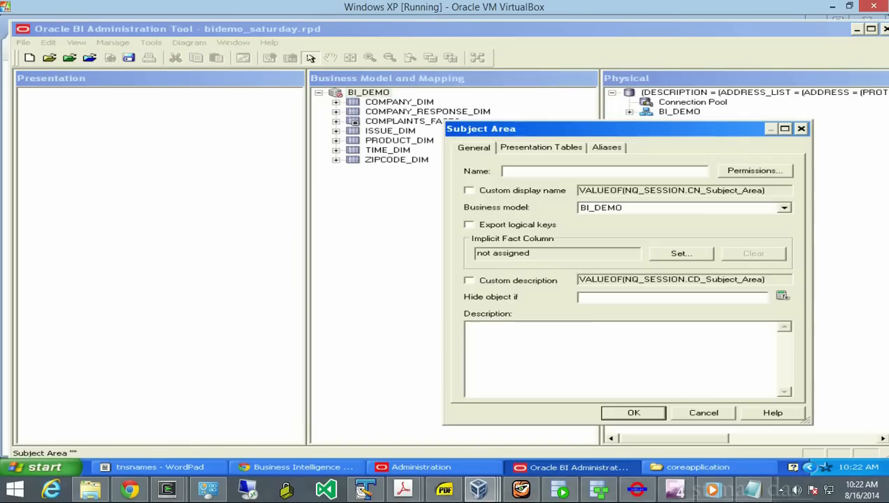
type("BI")
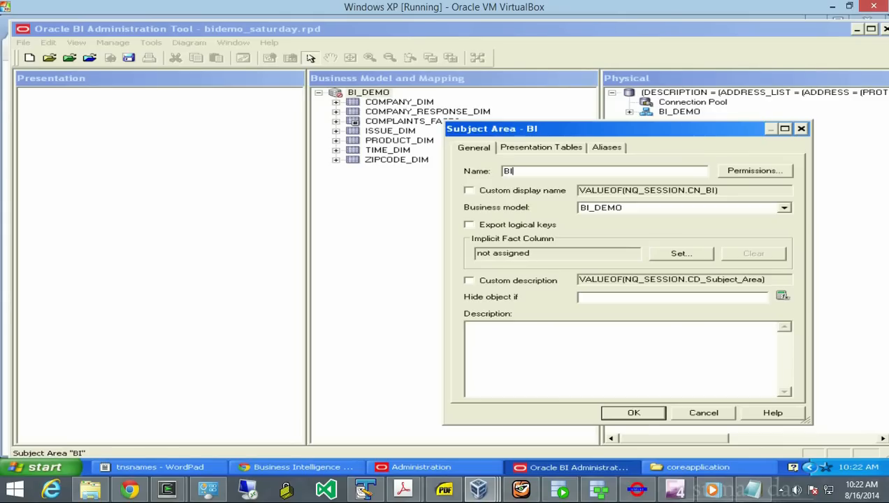
type(" DE<P")
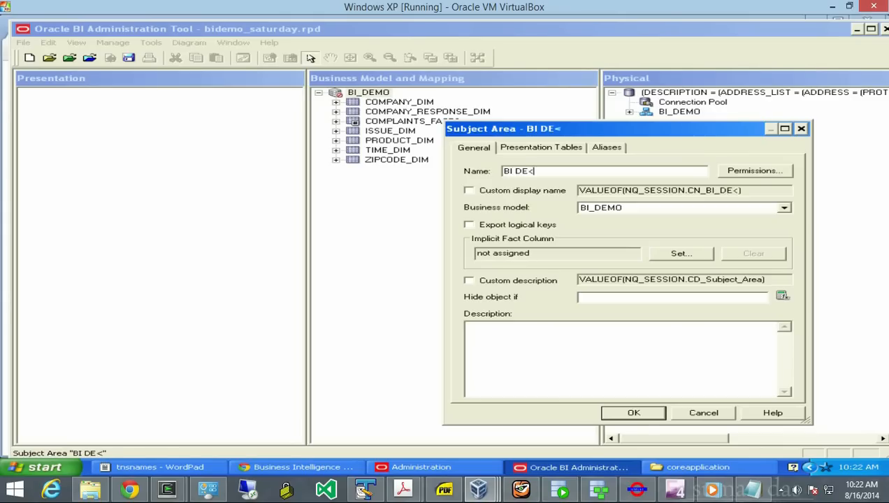
key("BackSpace")
key("BackSpace")
type("MO")
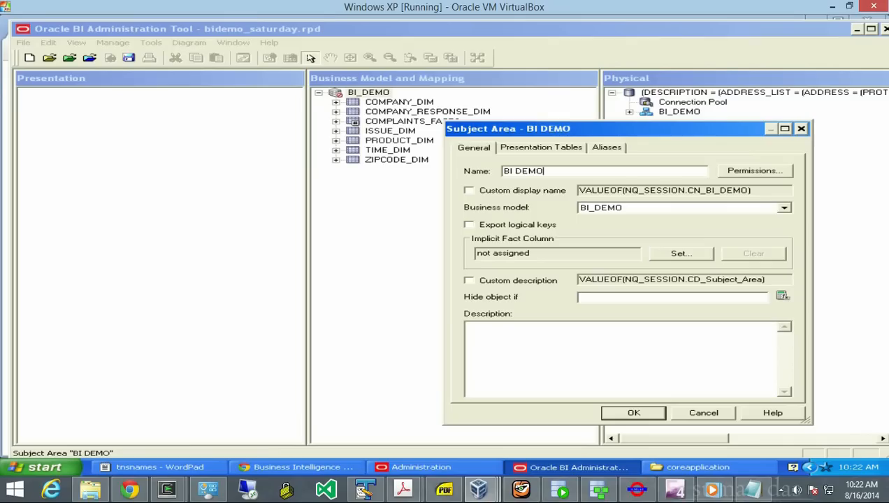
key("Return")
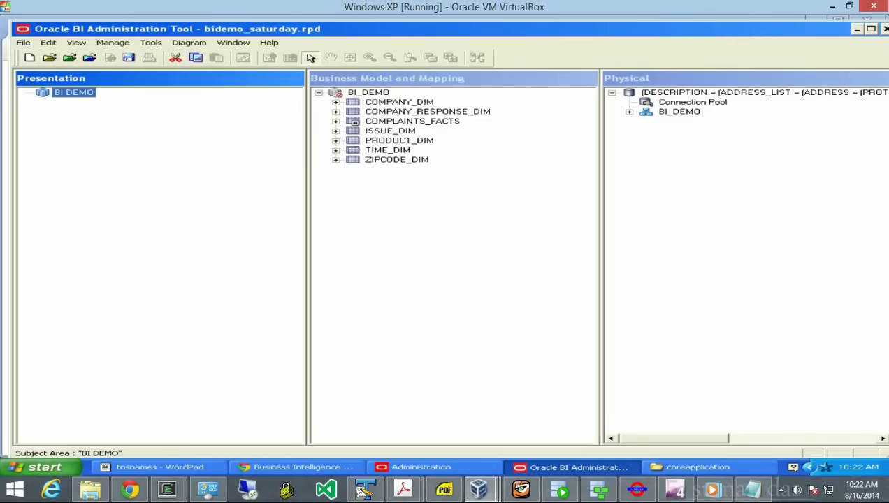
- Drag the seven business-model tables, COMPANY_DIM through ZIPCODE_DIM, into BI DEMO and save
left_click(399, 102)
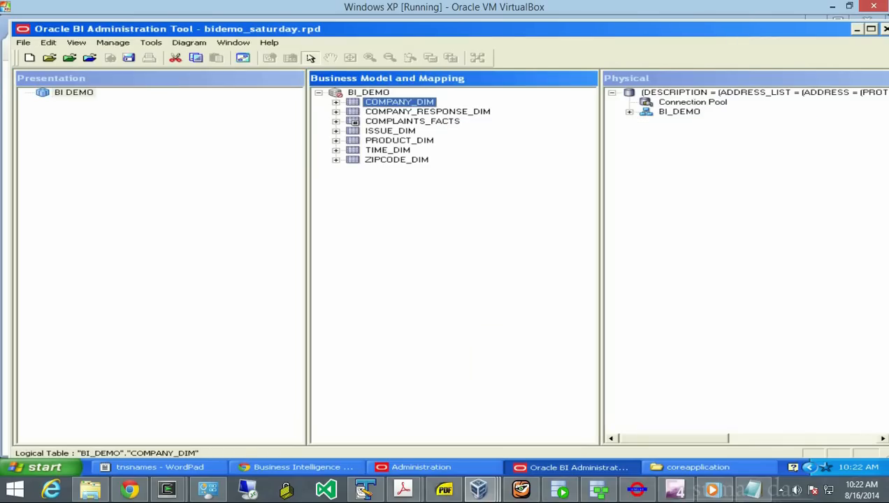
left_click(427, 112, "ctrl")
left_click(412, 121, "ctrl")
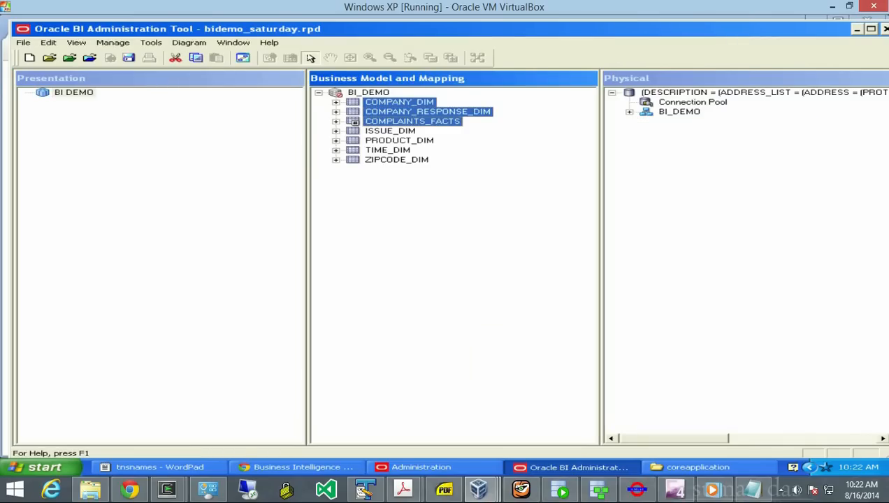
left_click(390, 131, "ctrl")
left_click(399, 141, "ctrl")
left_click(387, 150, "ctrl")
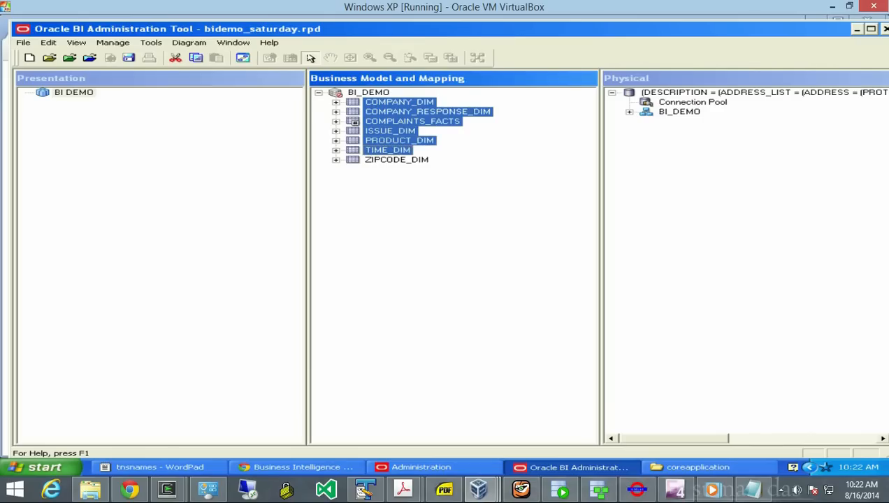
left_click(397, 160, "ctrl")
left_click_drag(397, 160, 73, 92)
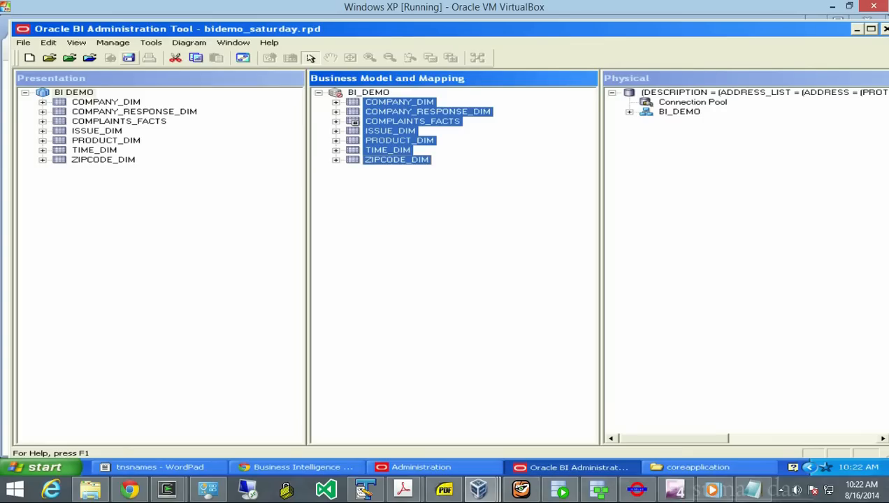
left_click(129, 57)
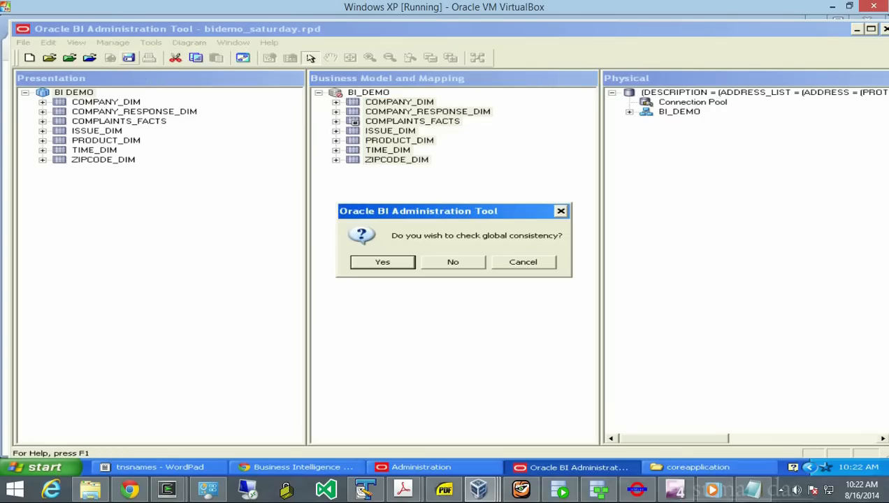
- Run the global consistency check, save despite its failure, then switch to Data Modeler's logical diagram
left_click(382, 261)
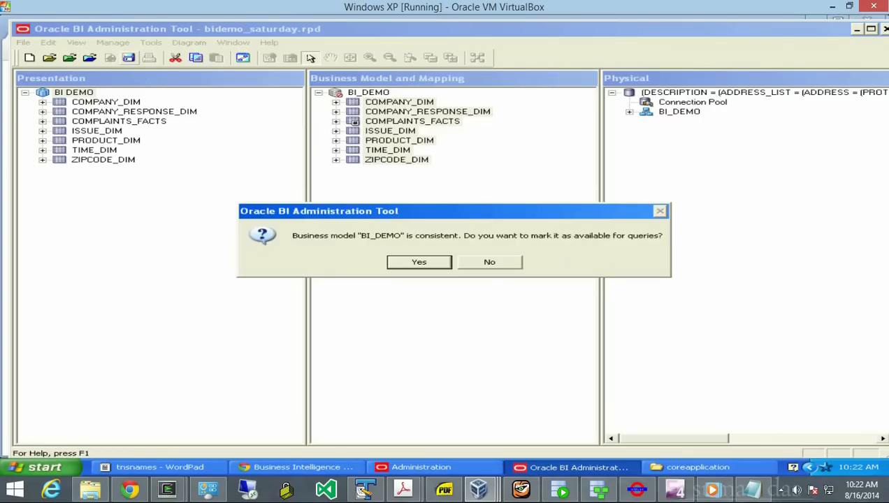
key("Return")
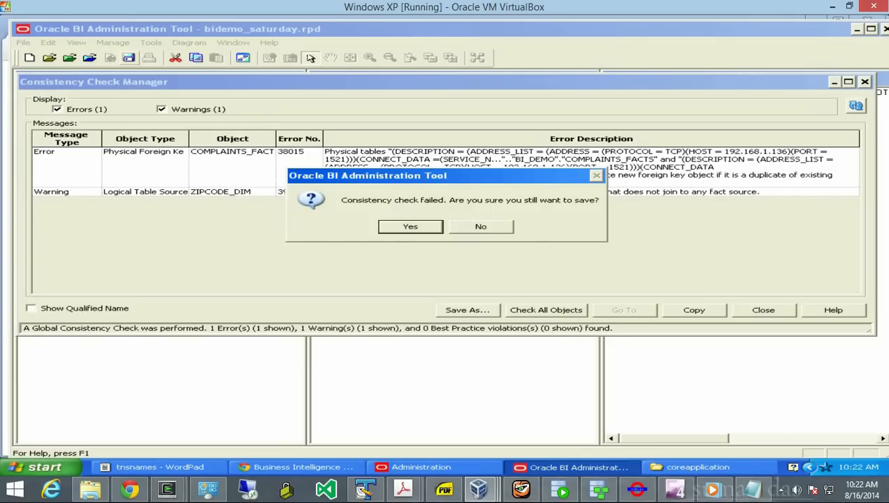
key("Return")
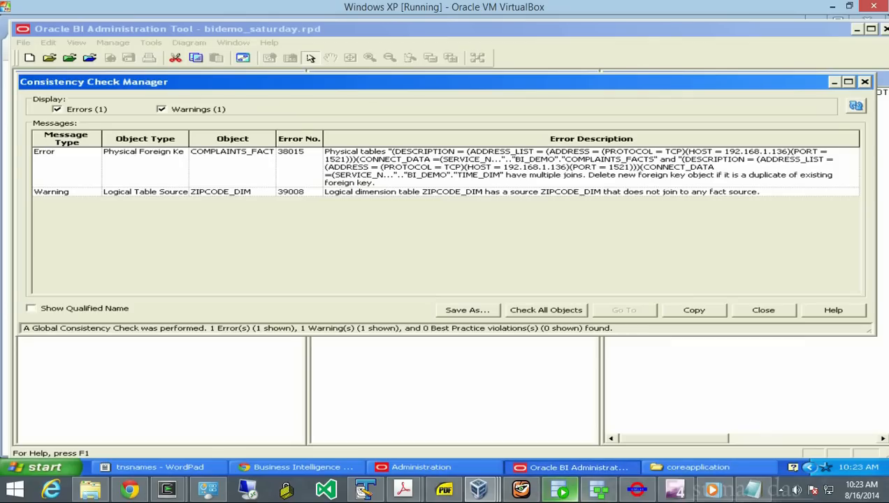
left_click(600, 489)
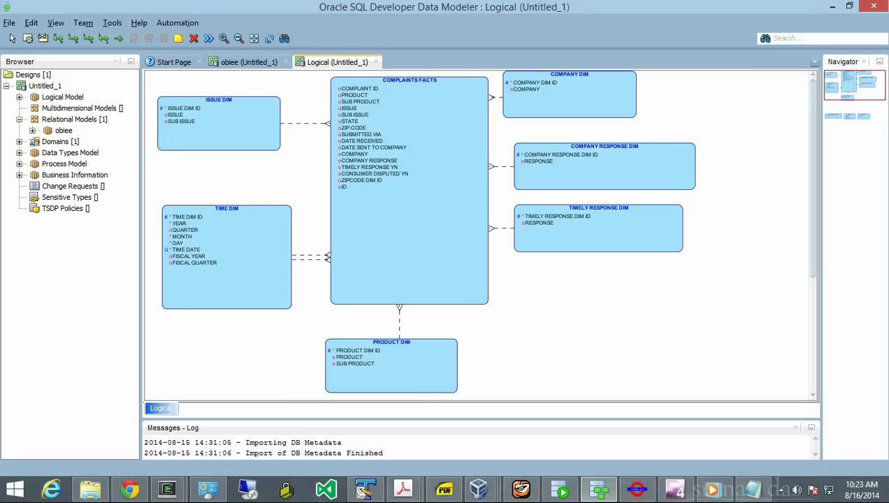
- Return to the BI Administration Tool virtual machine from Data Modeler
mouse_move(478, 489)
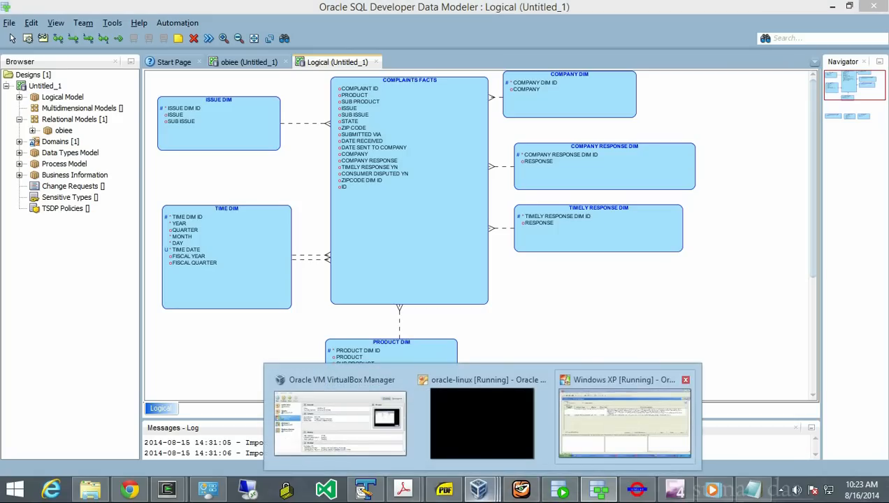
left_click(622, 417)
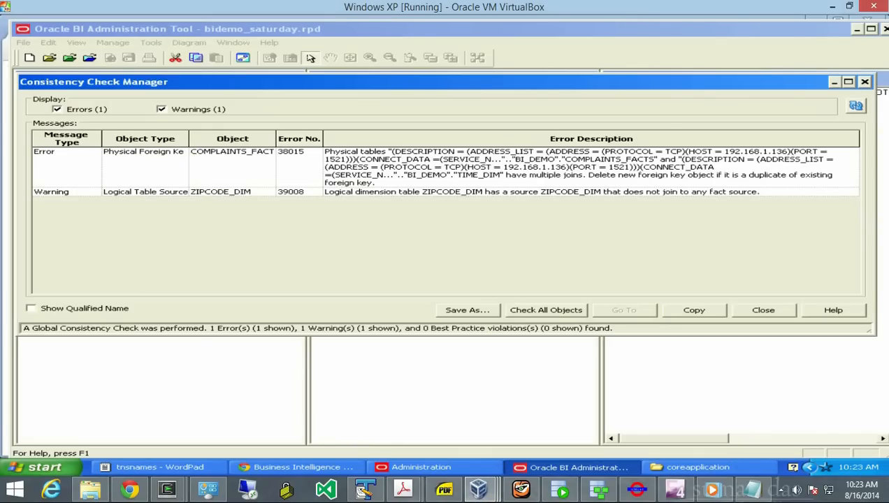
- Dismiss the consistency results and remove foreign key COMPLAINTS_FACTS_FK7 from physical COMPLAINTS_FACTS
left_click(763, 309)
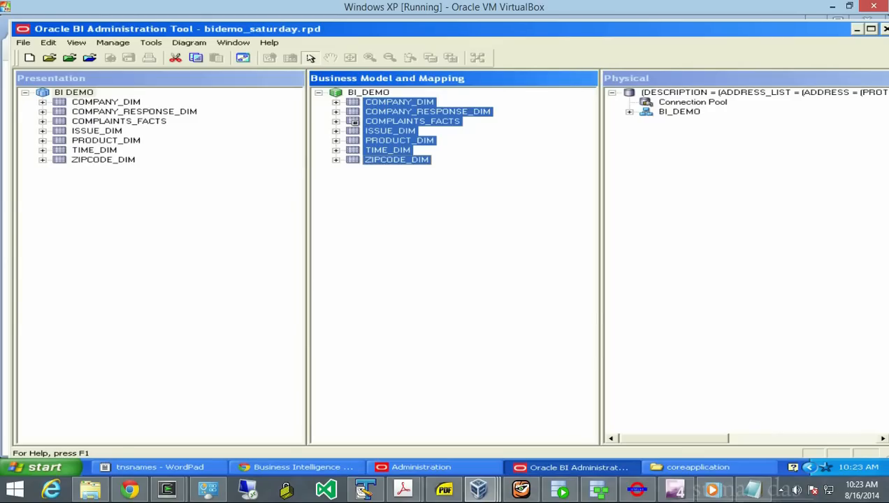
left_click(629, 112)
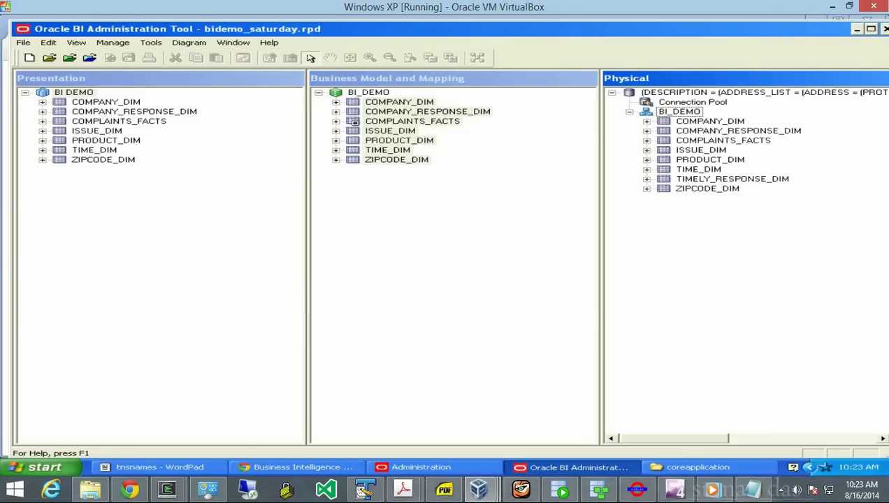
left_click(722, 141)
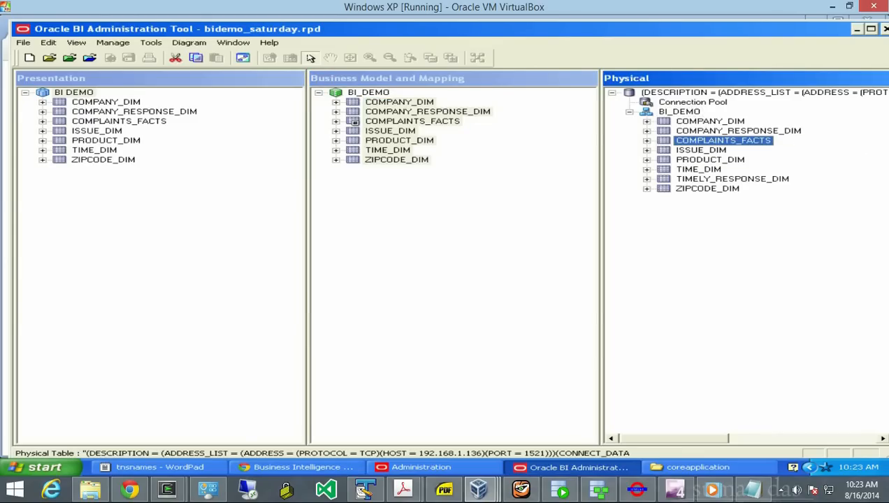
right_click(662, 142)
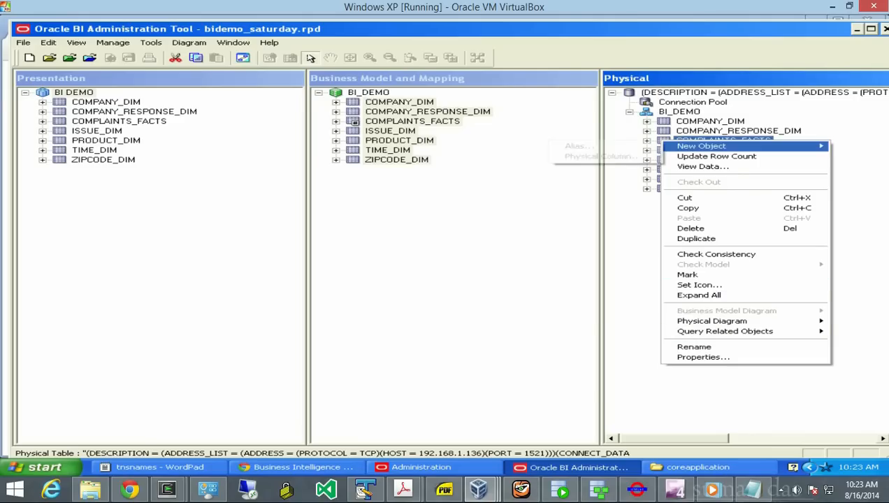
left_click(703, 358)
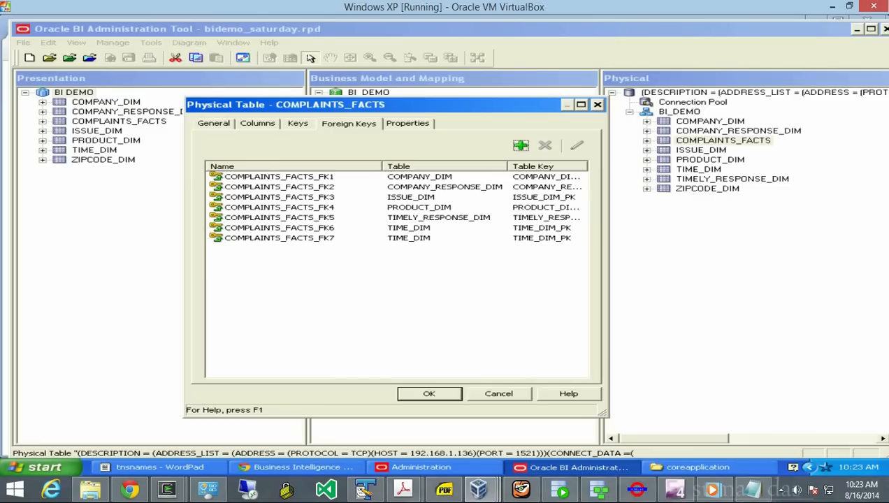
left_click(280, 238)
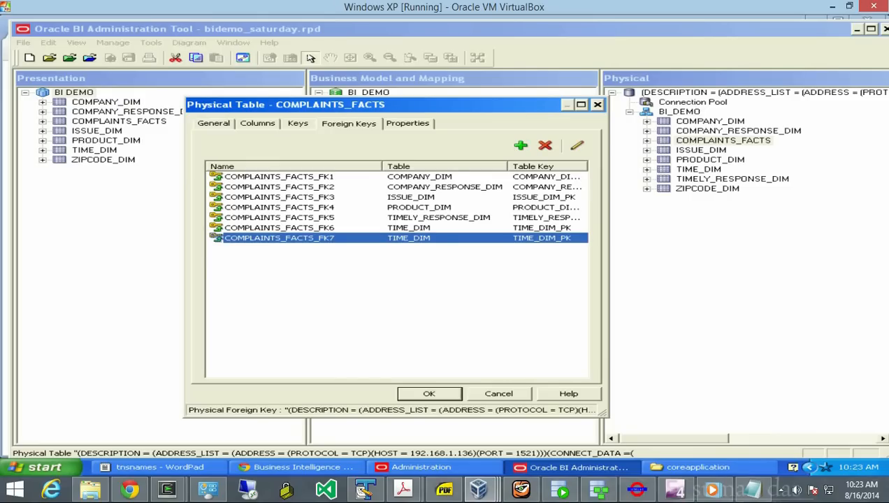
left_click(545, 145)
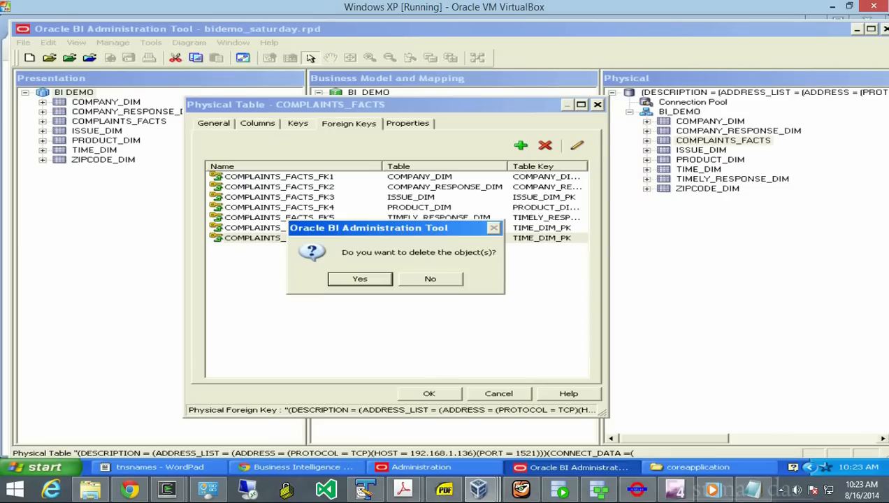
key("Return")
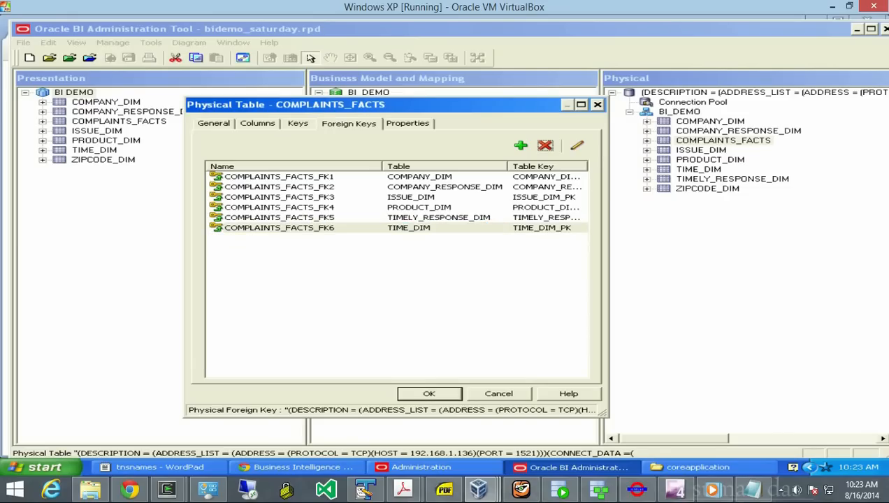
key("Return")
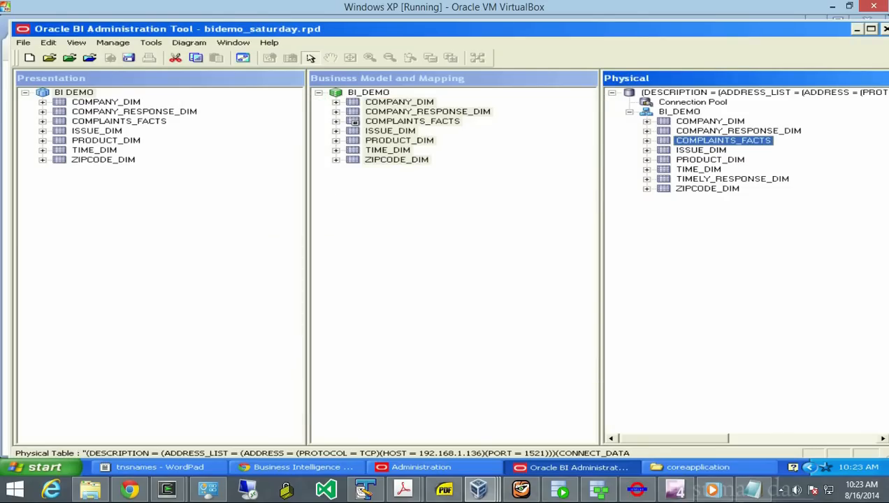
- Save the repository and run the consistency check: 0 errors, one ZIPCODE_DIM join warning
left_click(23, 42)
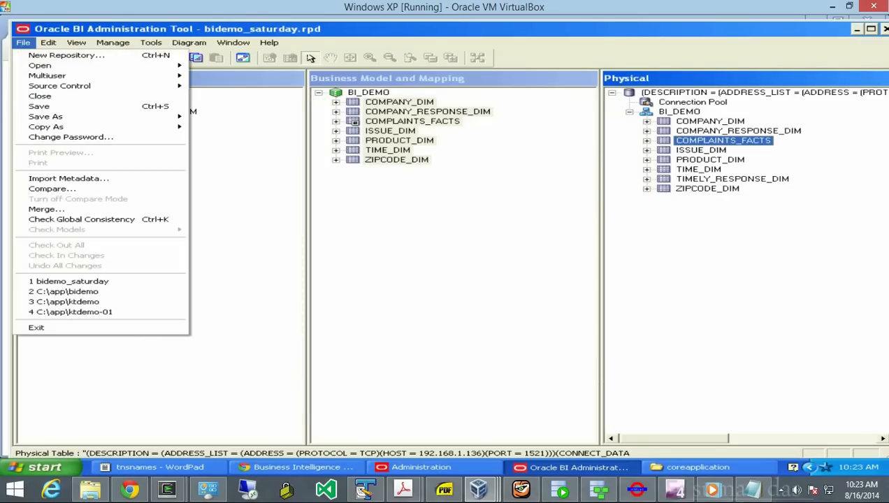
key("Return")
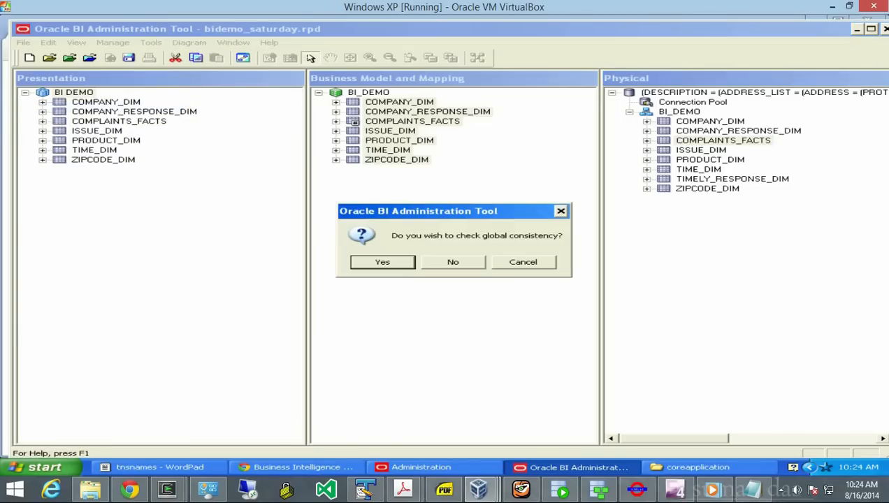
key("Return")
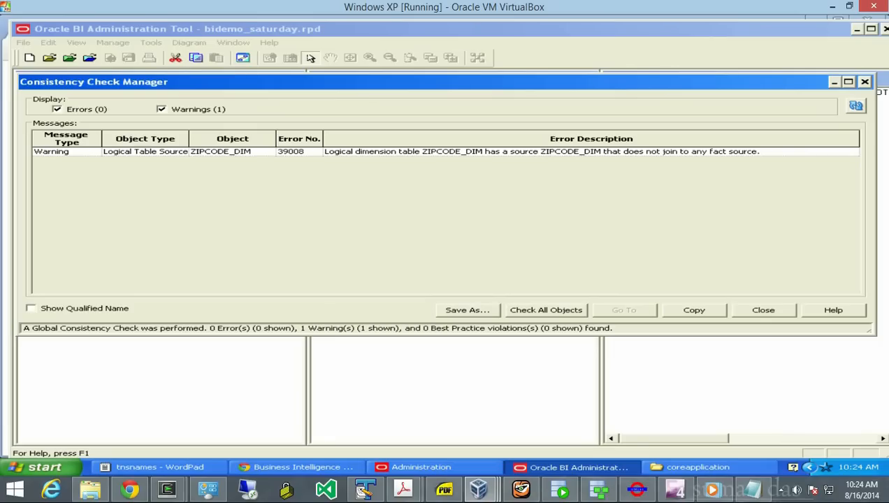
left_click(764, 310)
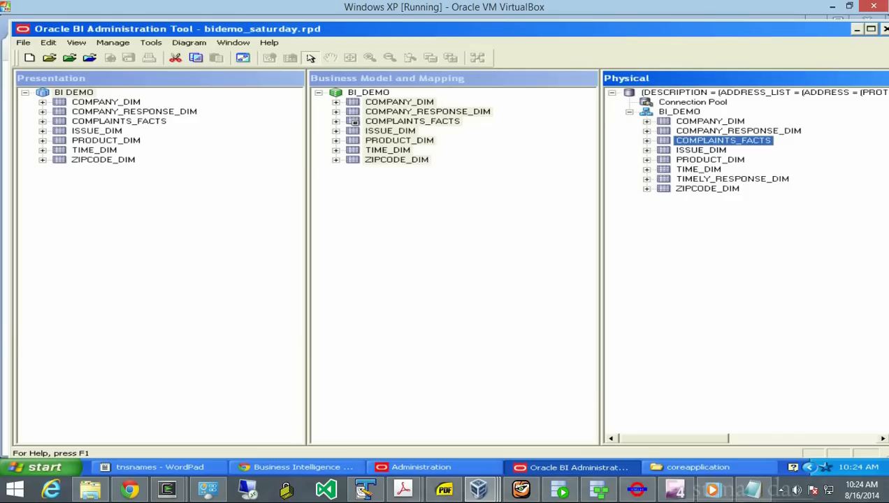
left_click(335, 91)
right_click(334, 90)
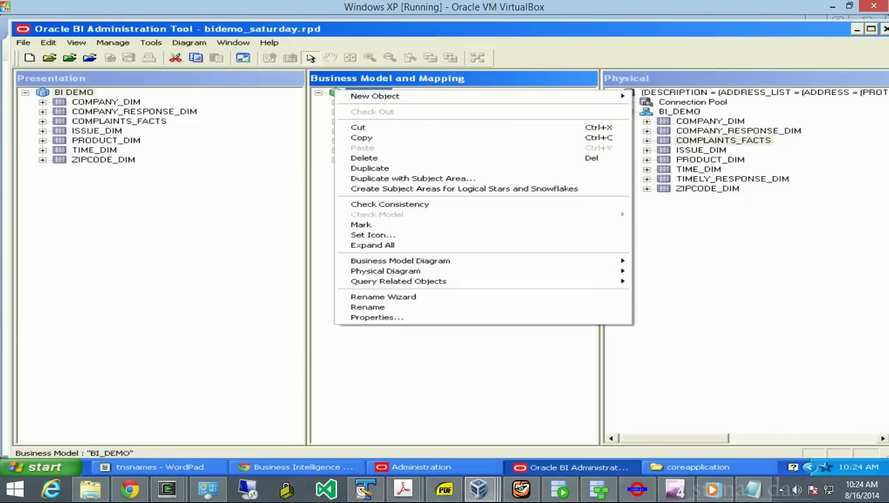
mouse_move(399, 261)
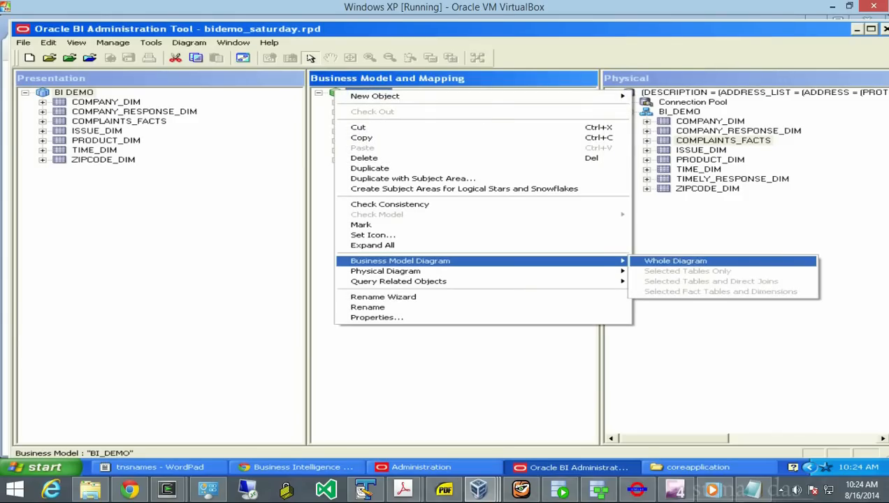
left_click(688, 260)
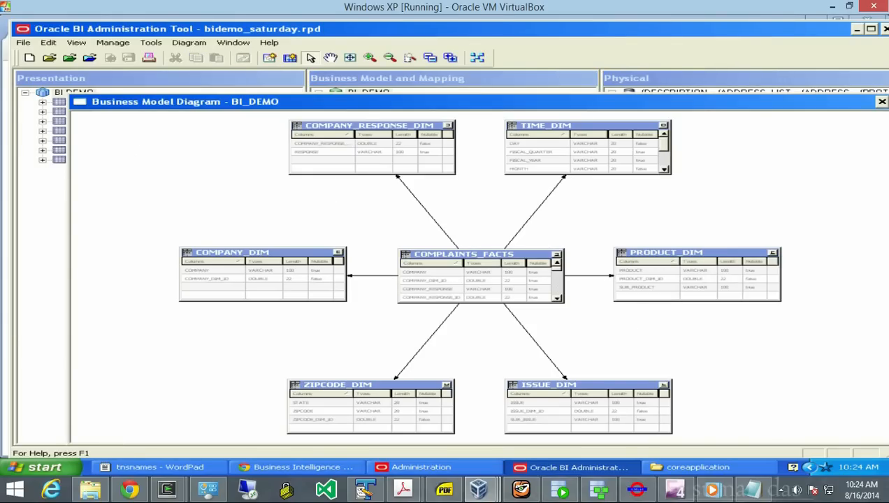
left_click(882, 102)
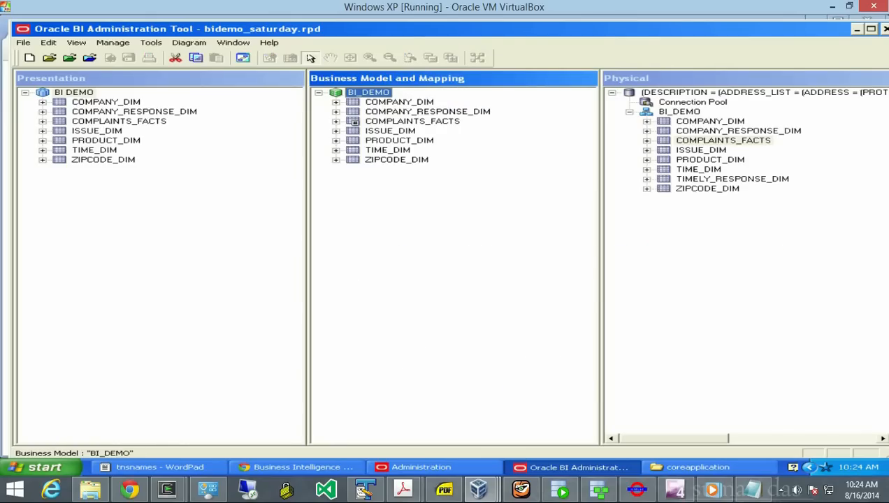
- Close and reopen the bidemo_saturday repository, entering the repository password
left_click(23, 42)
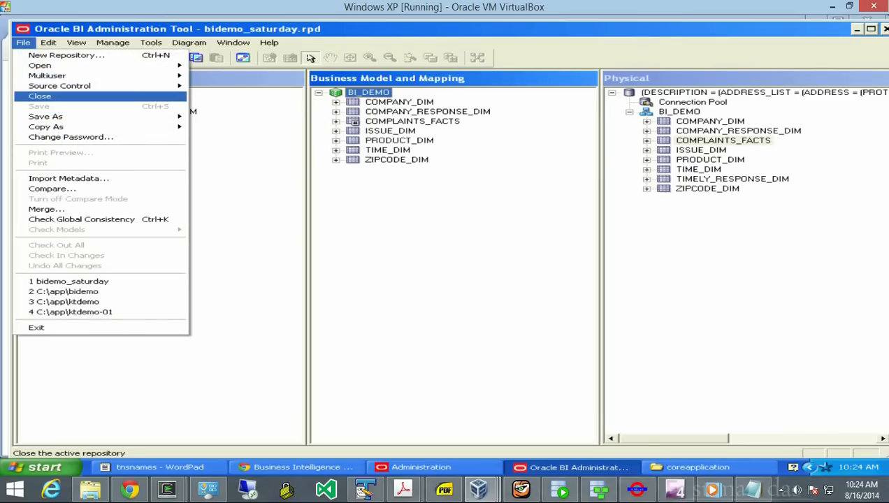
left_click(40, 96)
left_click(23, 43)
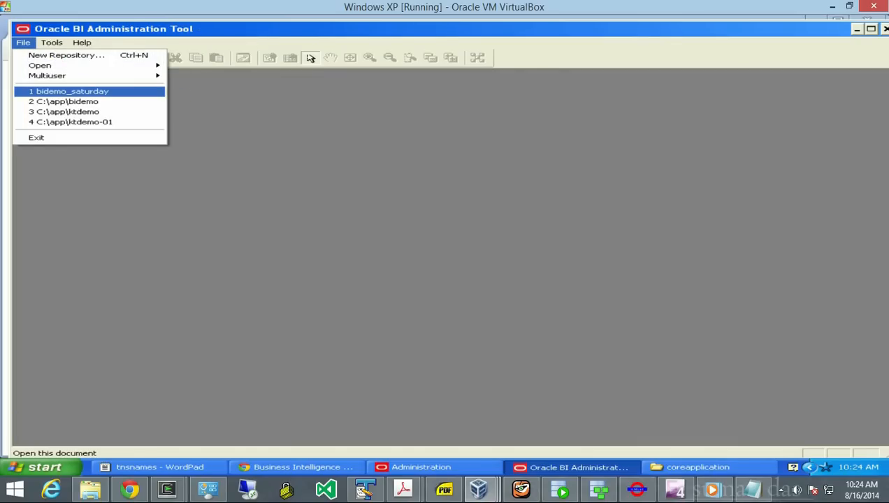
left_click(69, 92)
type("•••••••••")
key("Return")
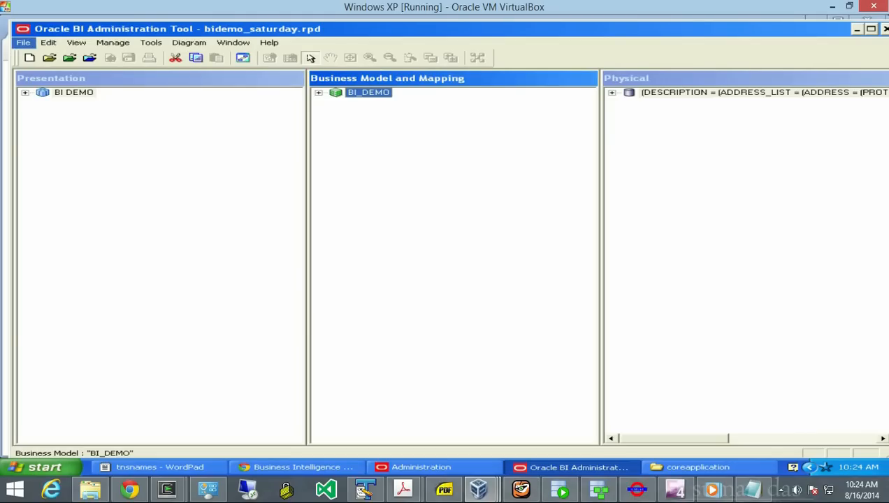
- Rerun the global consistency check, dismiss its results, and expand the BI_DEMO business model
left_click(23, 42)
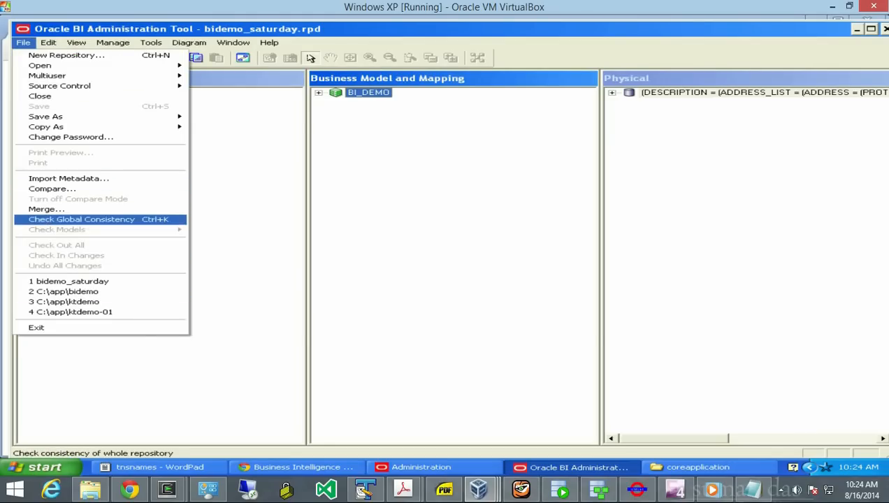
left_click(81, 218)
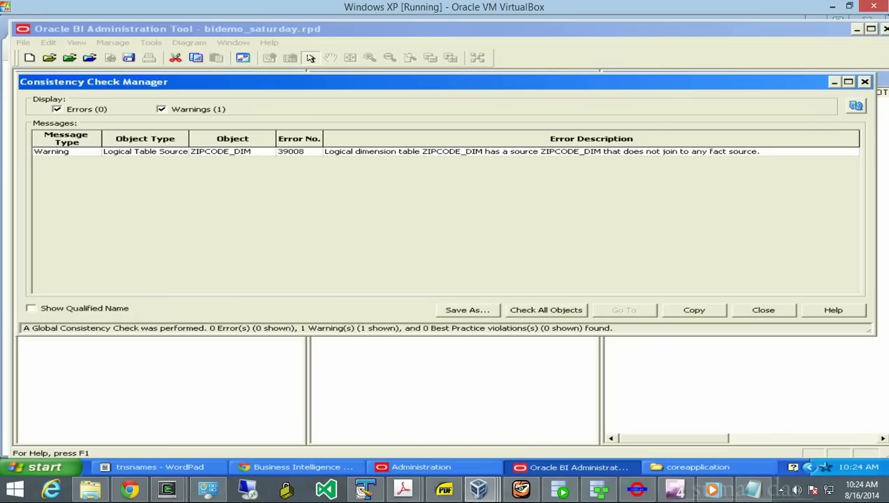
key("Escape")
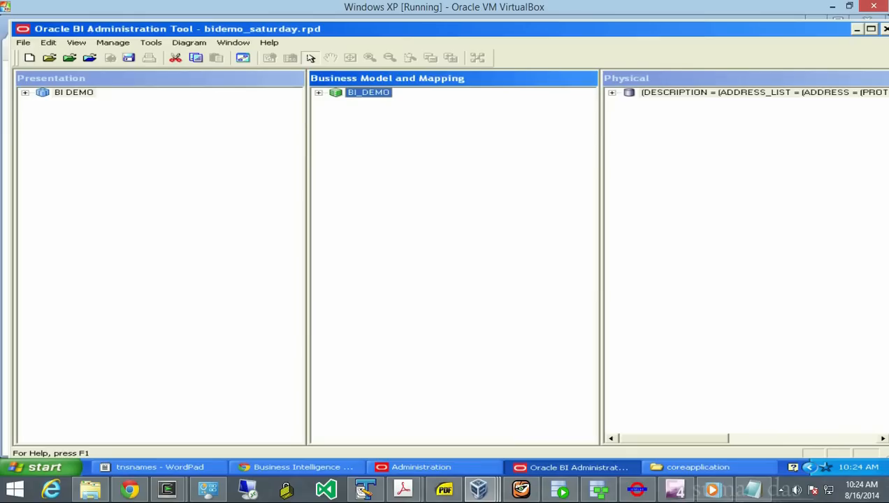
left_click(318, 93)
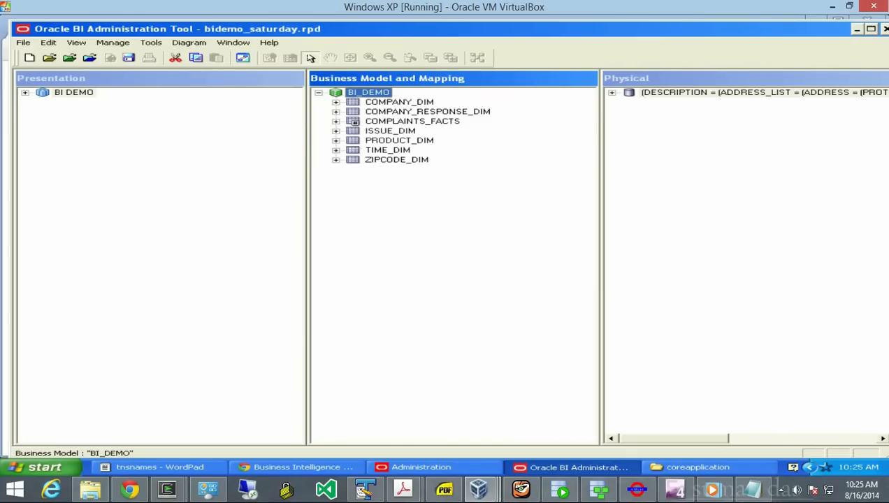
- Expand the physical BI_DEMO schema and open the COMPLAINTS_FACTS table properties
left_click(612, 92)
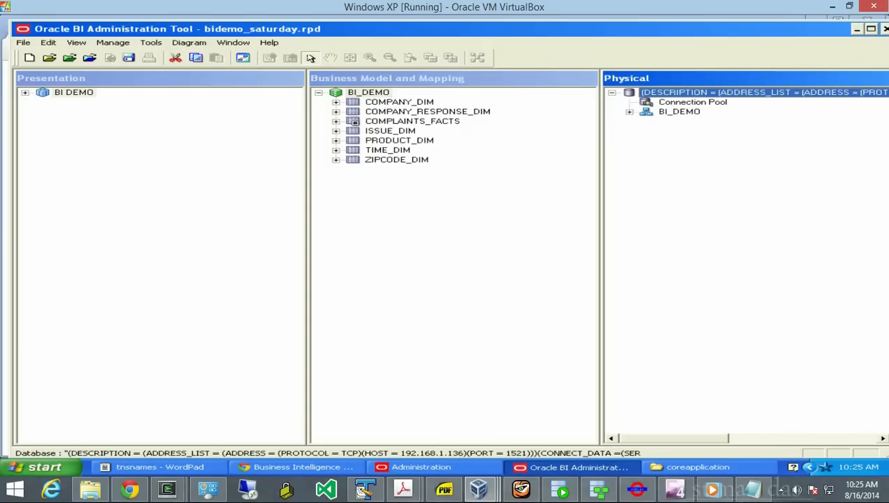
left_click(630, 112)
left_click(679, 112)
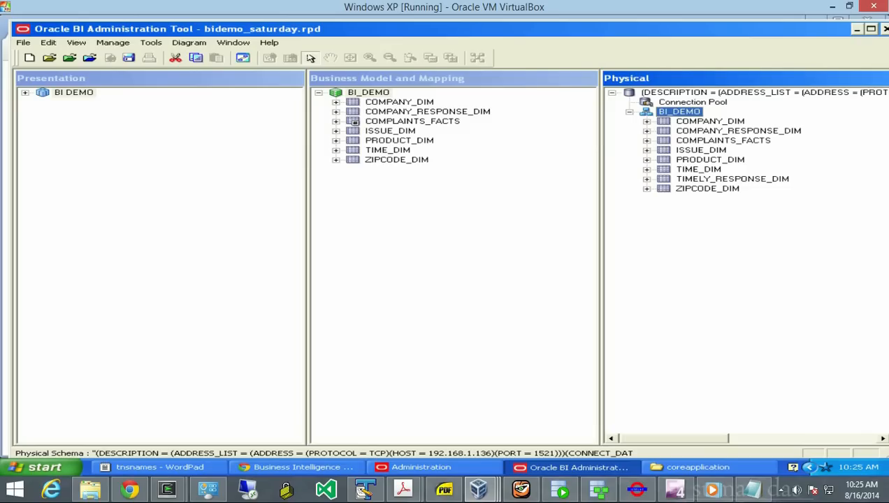
left_click(723, 140)
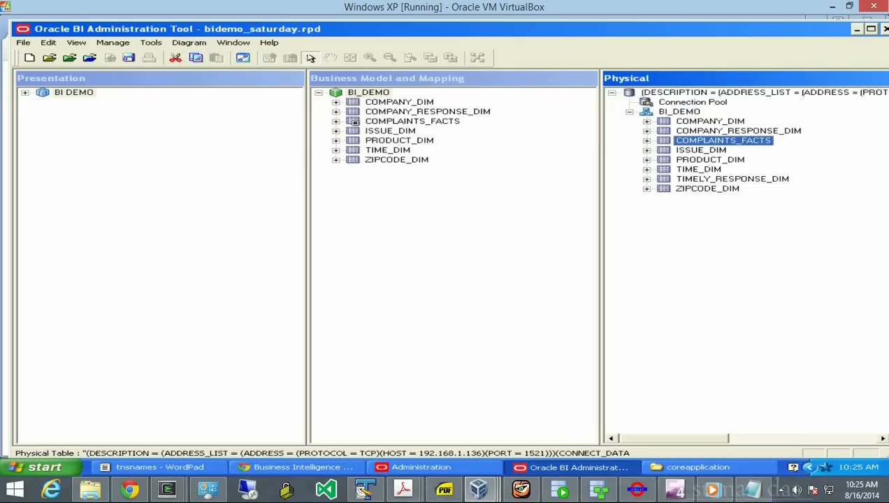
right_click(665, 142)
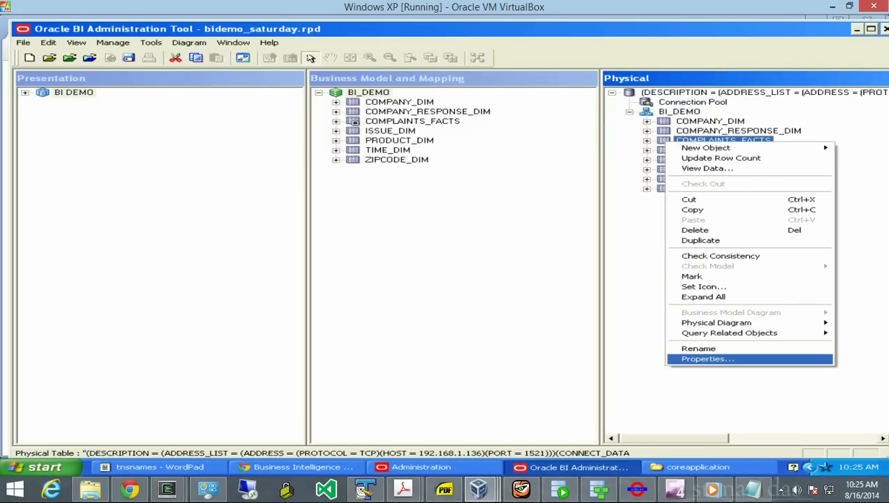
key("Return")
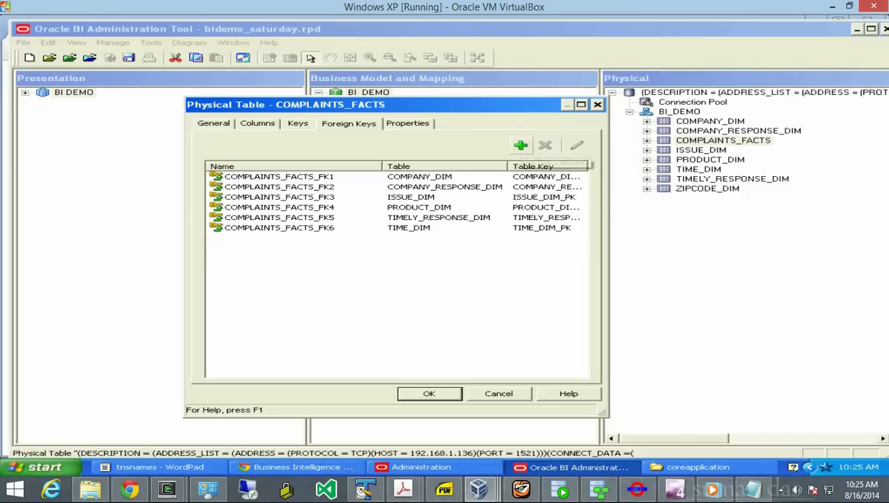
- Add a foreign key joining COMPLAINTS_FACTS.ZIPCODE_DIM_ID to ZIPCODE_DIM.ZIPCODE_DIM_ID and apply it
left_click(521, 145)
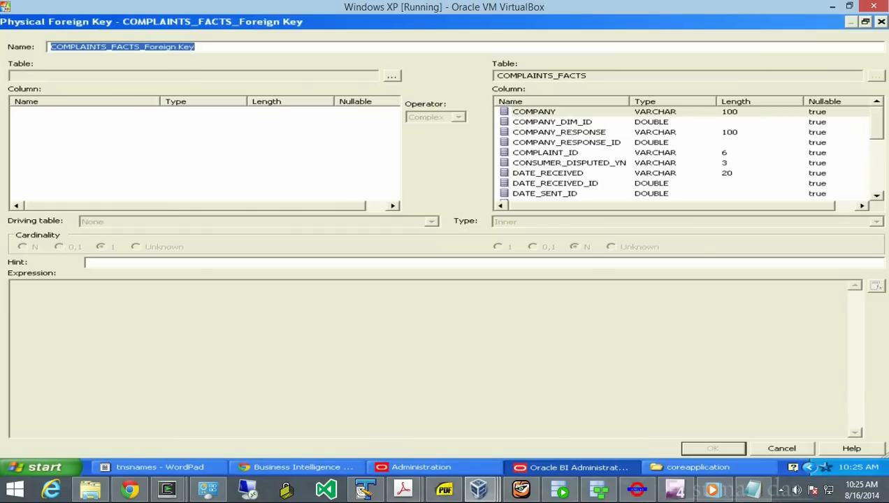
left_click(392, 76)
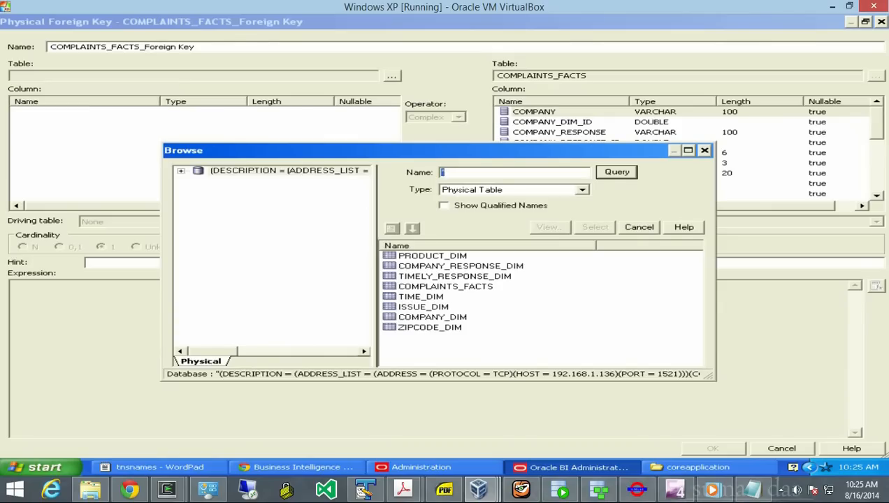
left_click(430, 327)
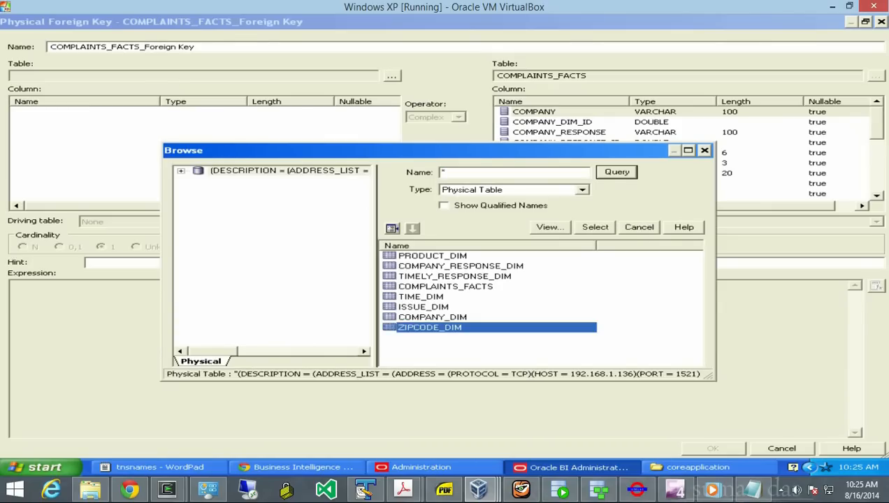
left_click(595, 227)
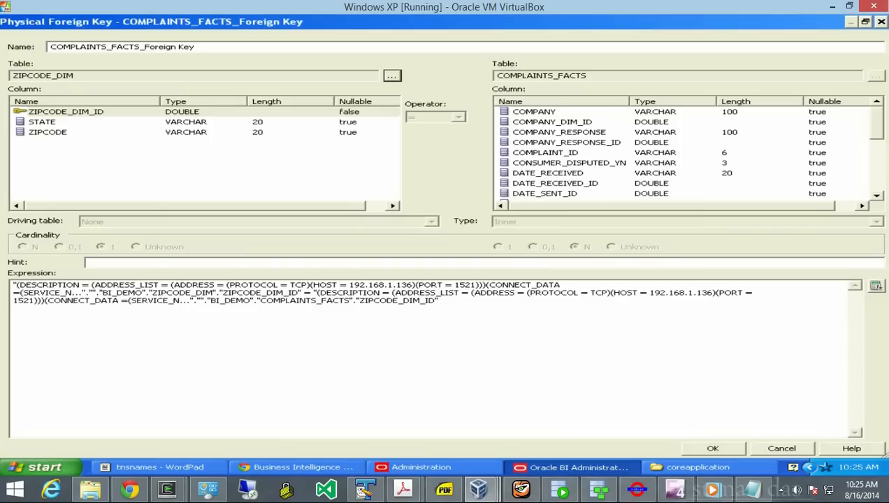
left_click(65, 112)
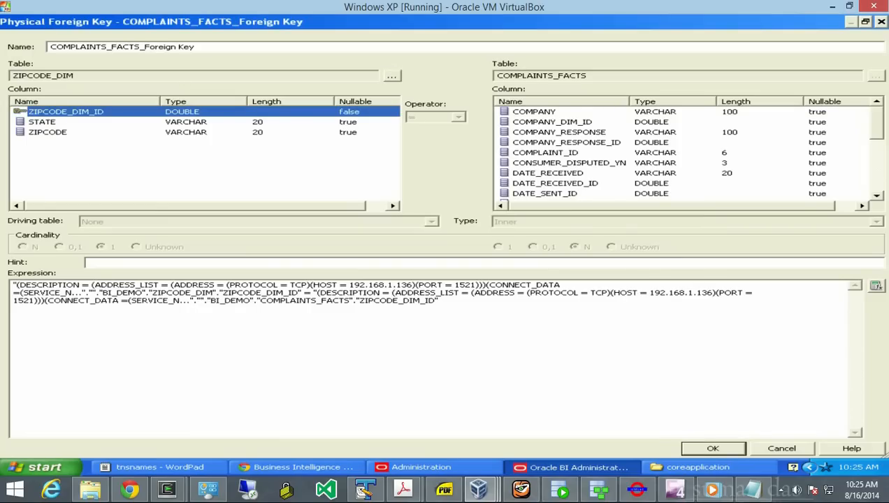
scroll(559, 183, "down", 5)
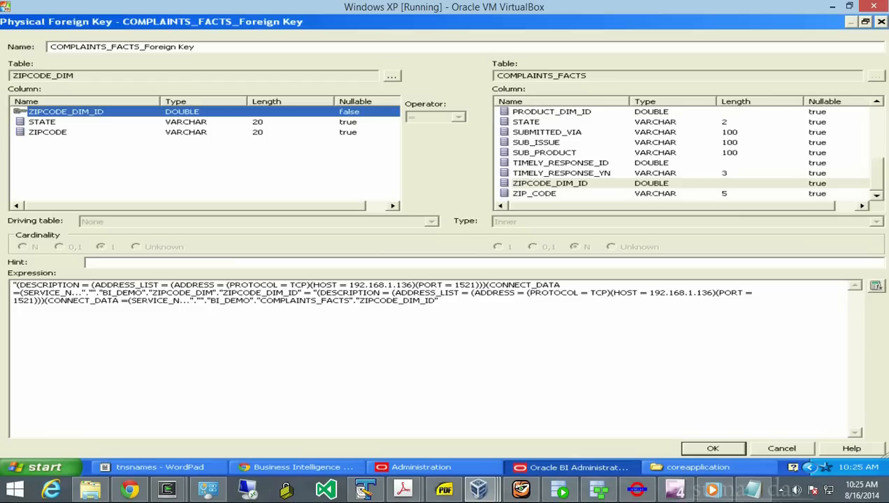
left_click(550, 183)
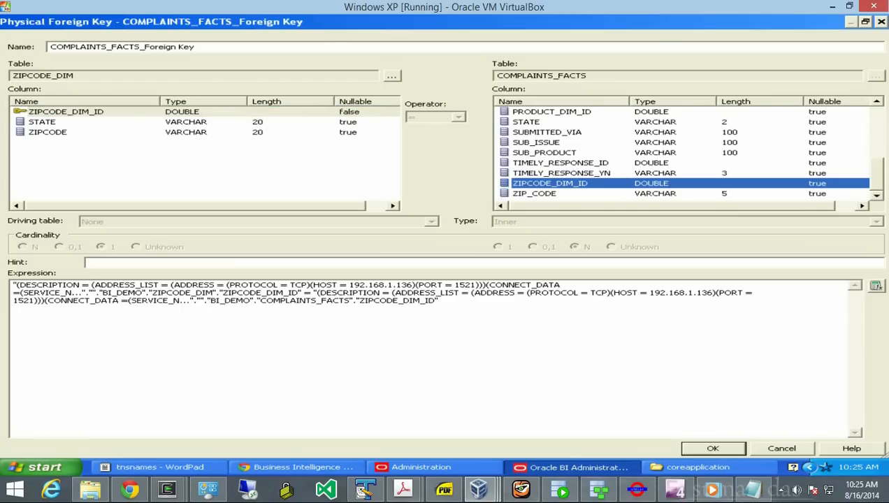
left_click_drag(442, 301, 13, 285)
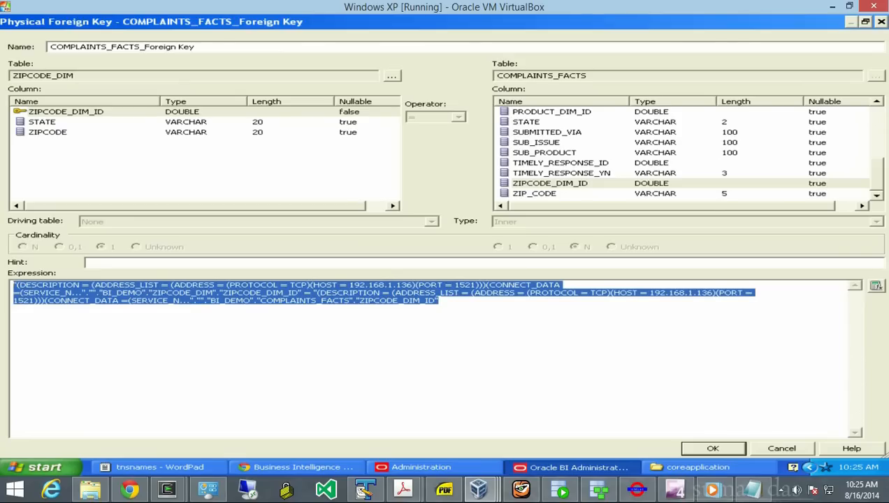
left_click(713, 449)
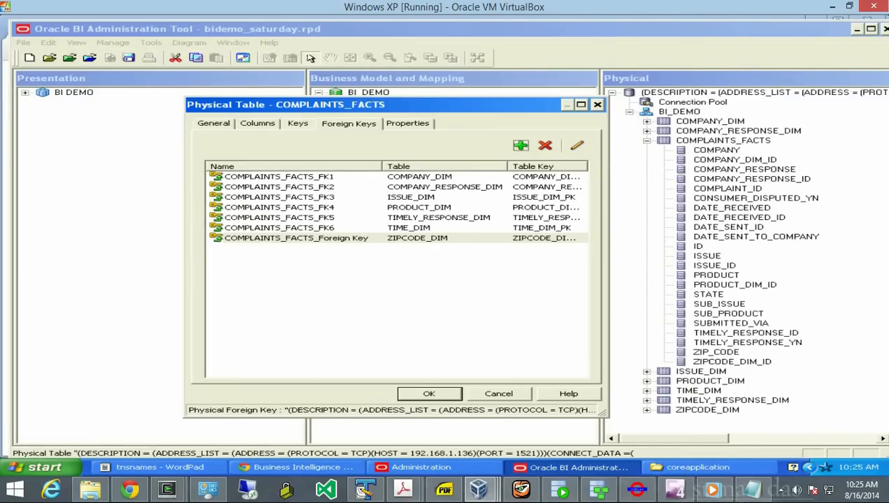
key("Return")
- Save the repository, run the global consistency check, and dismiss its clean, error-free result
key("alt+f")
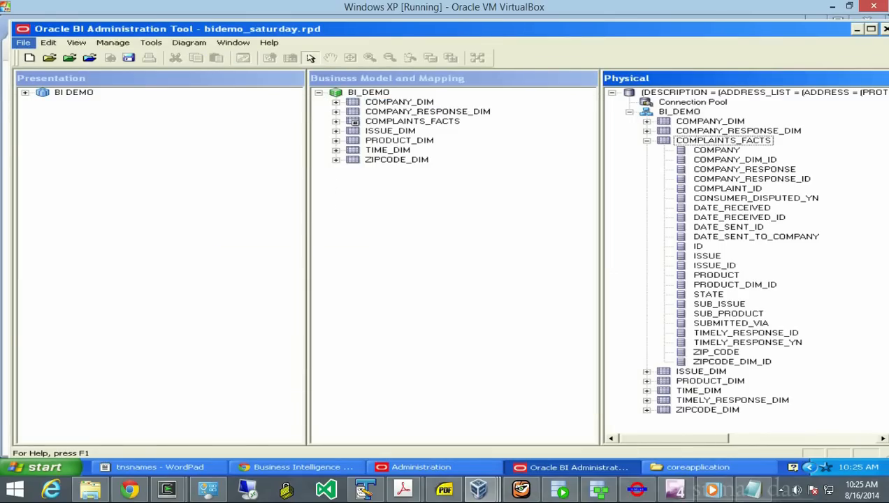
key("Down")
key("Down")
key("Down")
key("Down")
key("Down")
key("Down")
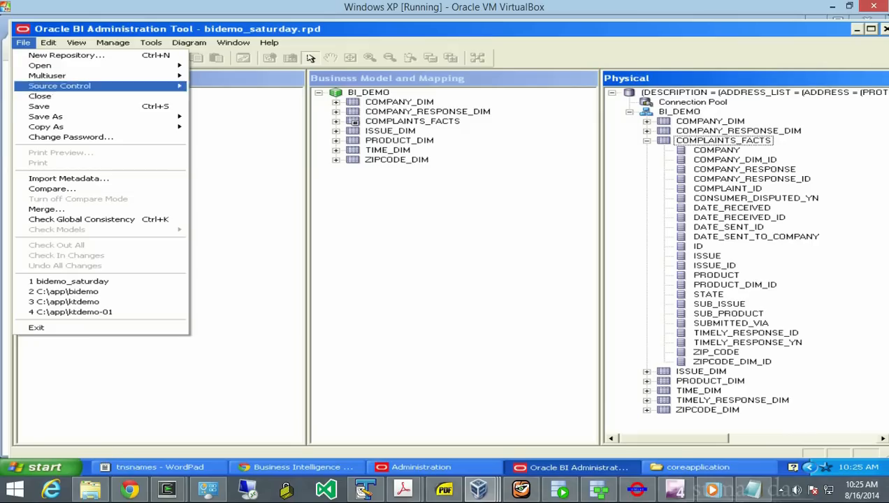
key("Return")
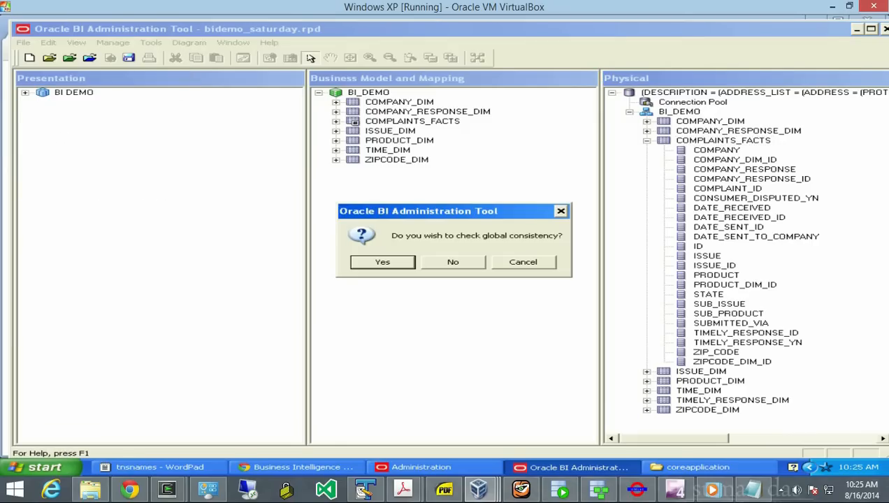
key("Return")
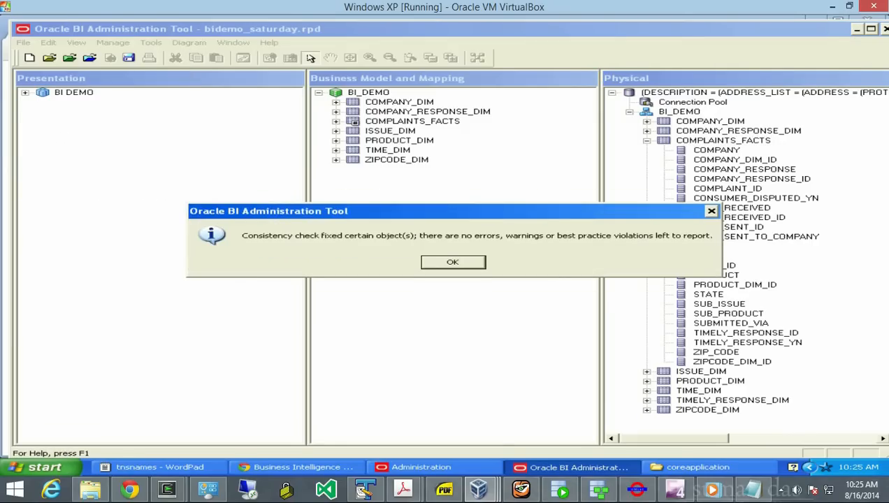
key("Return")
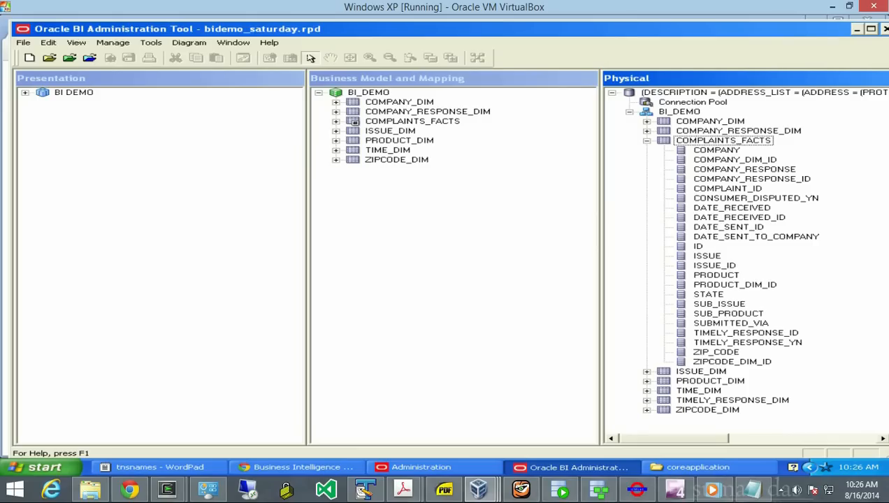
- Collapse the physical COMPLAINTS_FACTS table, then expand and collapse the logical COMPLAINTS_FACTS columns
left_click(647, 140)
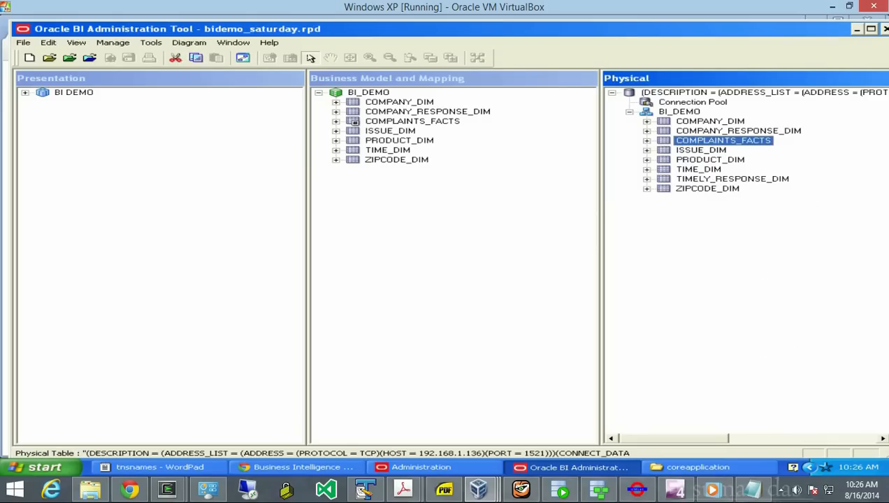
left_click(369, 92)
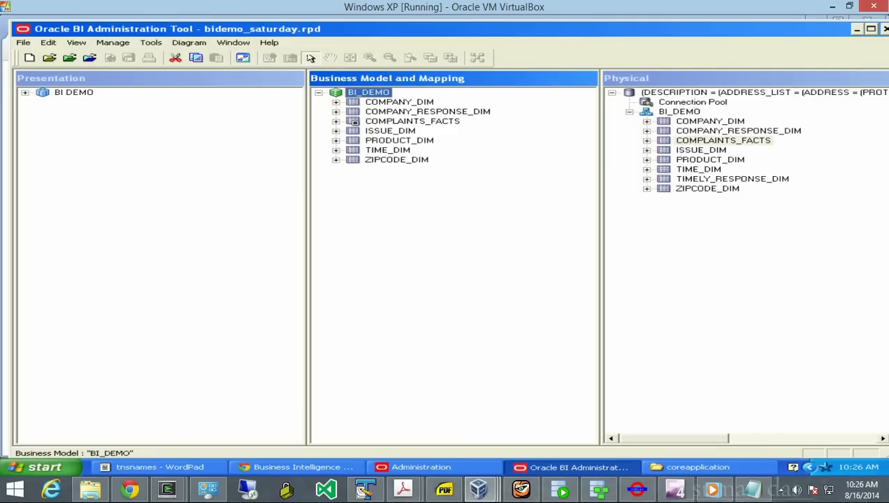
left_click(336, 121)
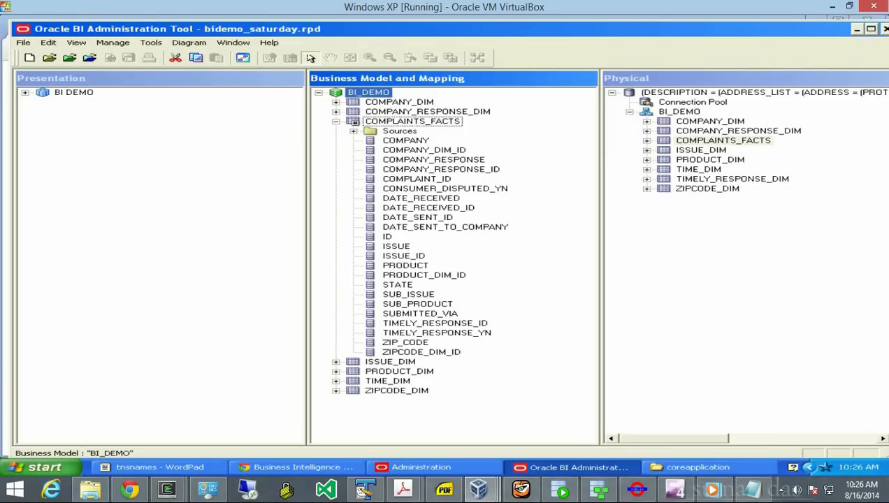
left_click(336, 122)
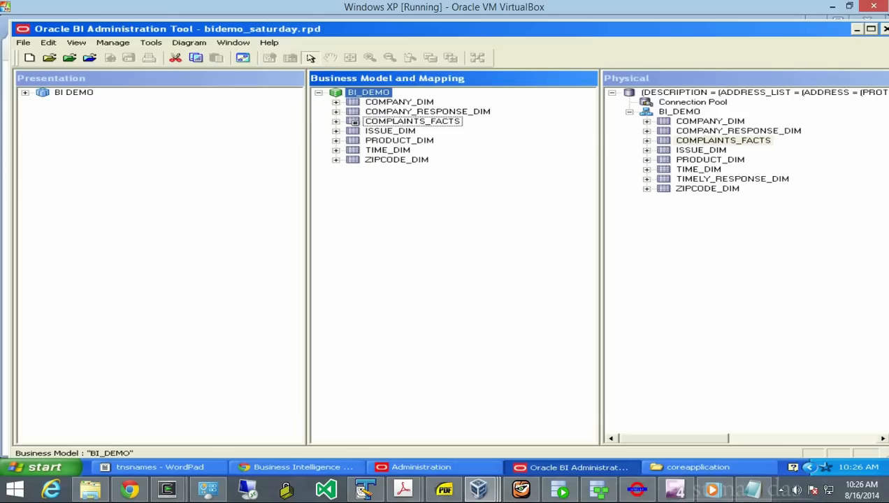
right_click(377, 151)
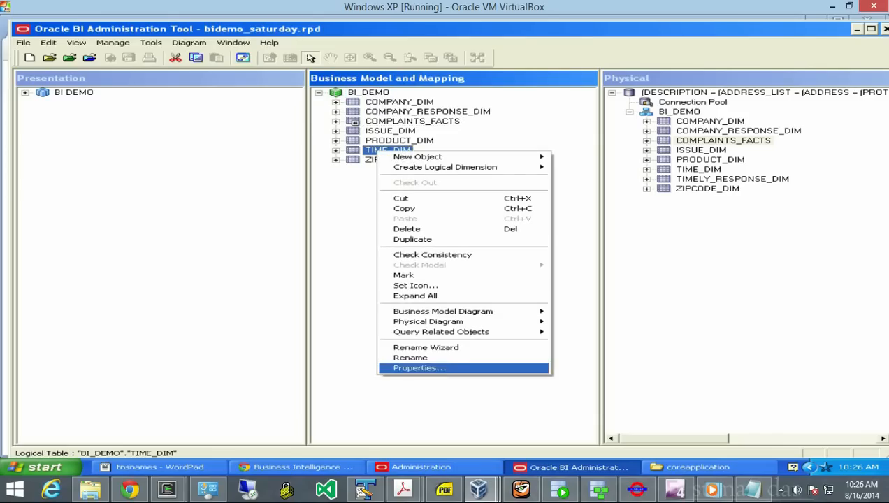
- Rename the existing logical TIME_DIM table to TIME_SENT_DIM
left_click(426, 347)
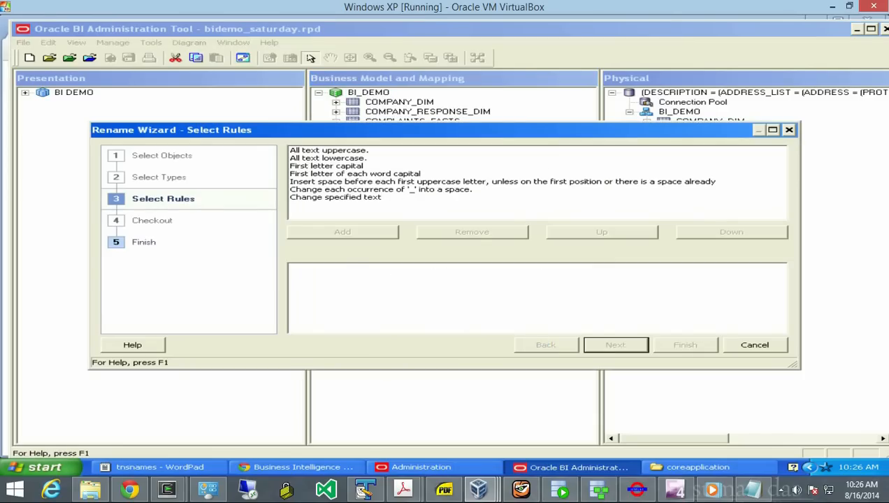
key("Escape")
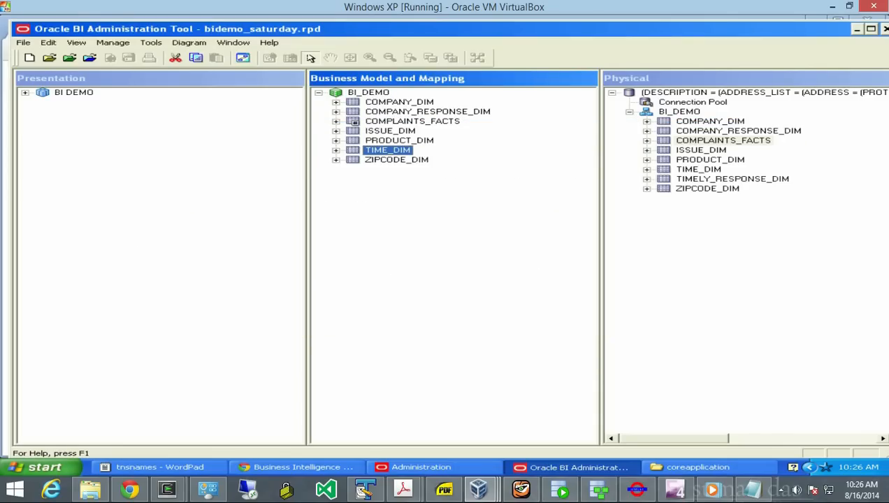
right_click(403, 152)
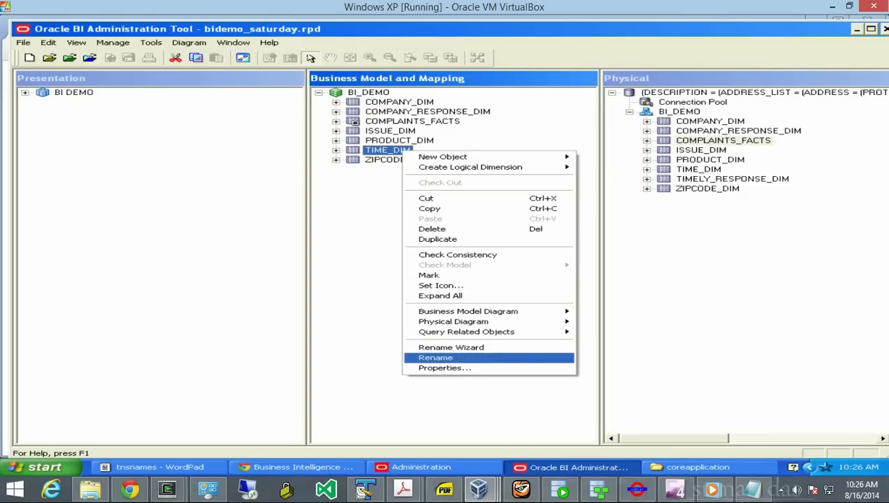
key("Return")
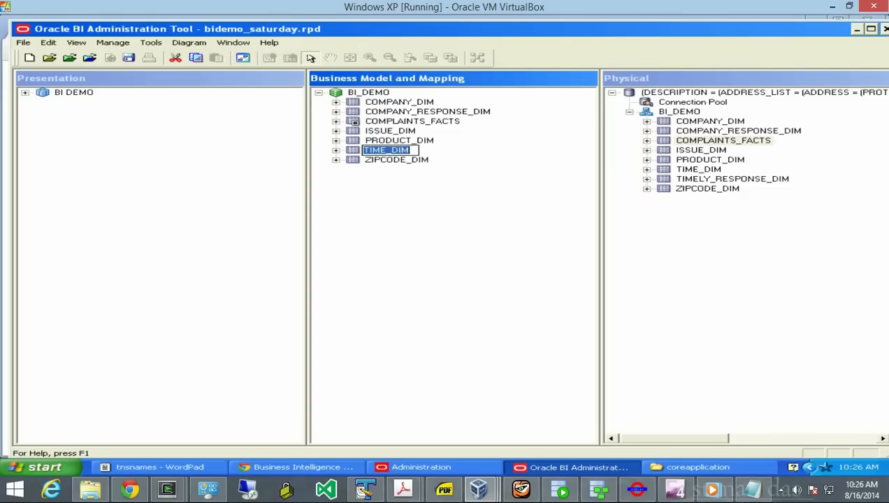
key("Left")
key("Left")
key("Left")
type("SE")
type("NT_")
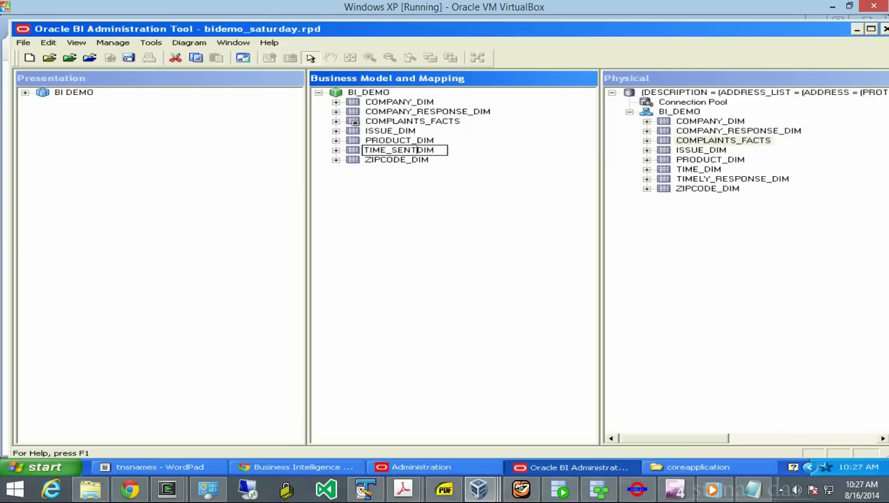
key("Return")
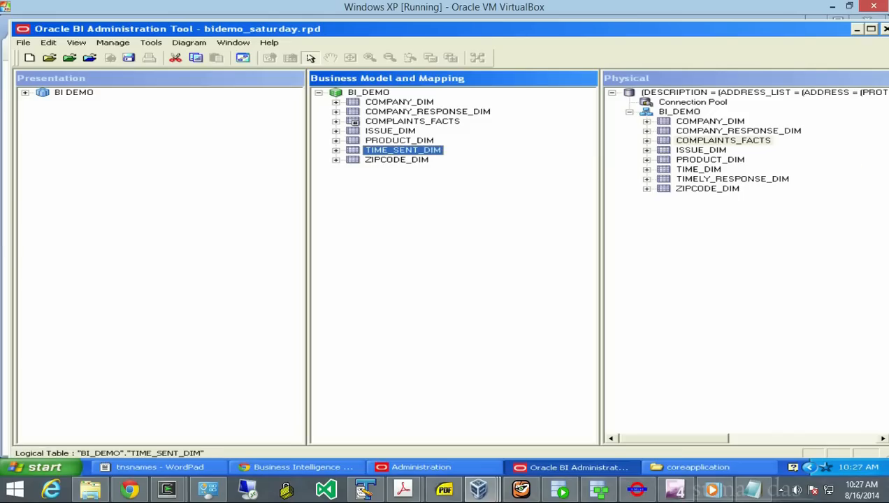
- Add physical TIME_DIM to BI_DEMO again and rename the new logical table TIME_RECEIVED_DIM
left_click(698, 169)
left_click_drag(698, 169, 369, 93)
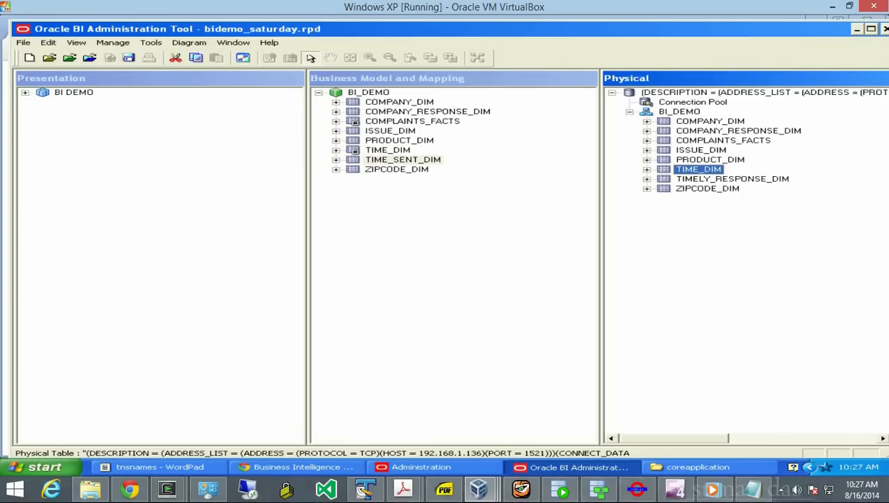
left_click(403, 160)
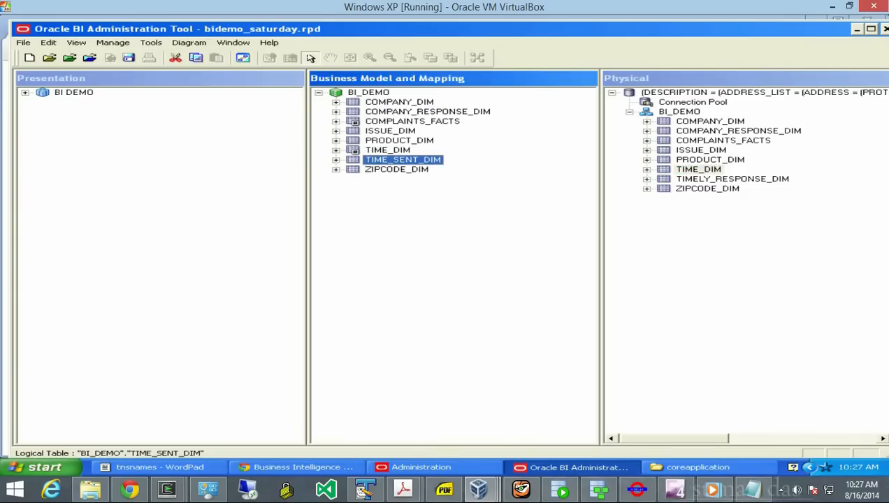
right_click(386, 160)
left_click(388, 150)
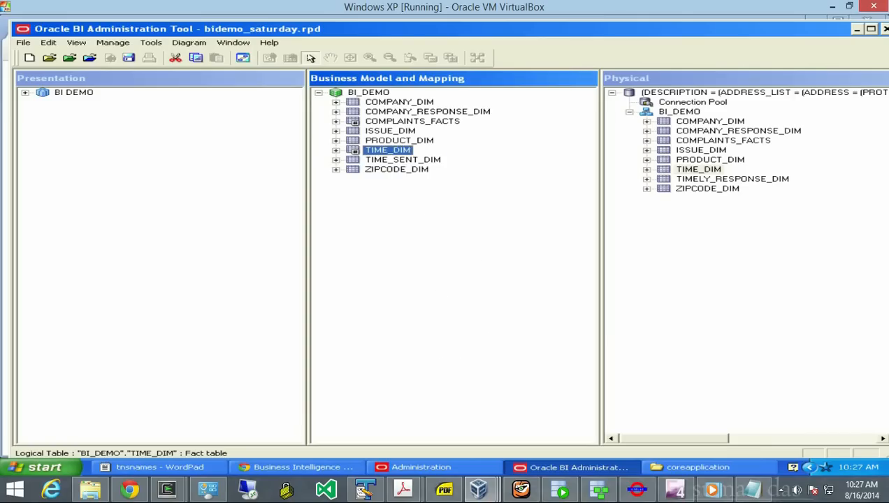
right_click(388, 150)
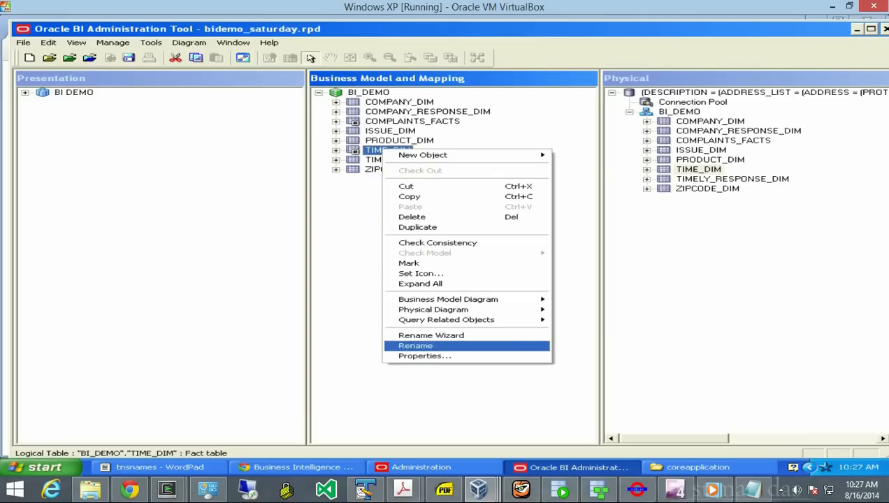
left_click(419, 344)
key("Left")
key("Left")
key("Left")
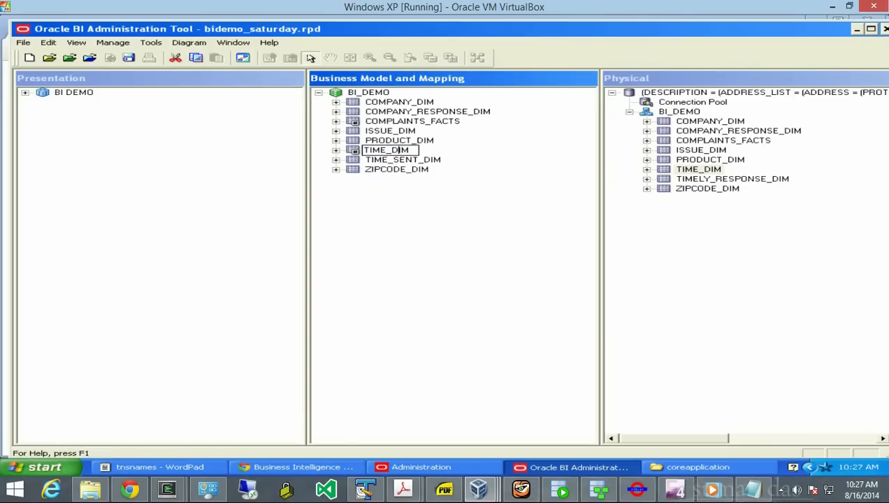
type("RECEIVED")
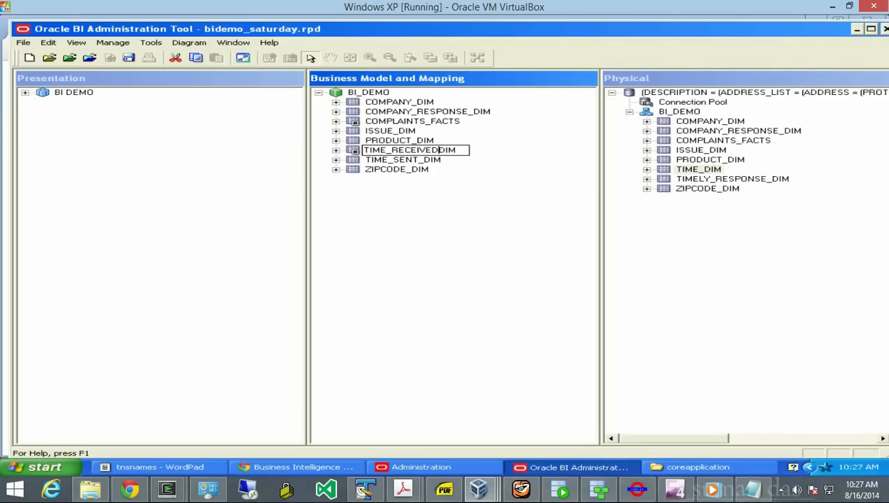
type("_")
key("Return")
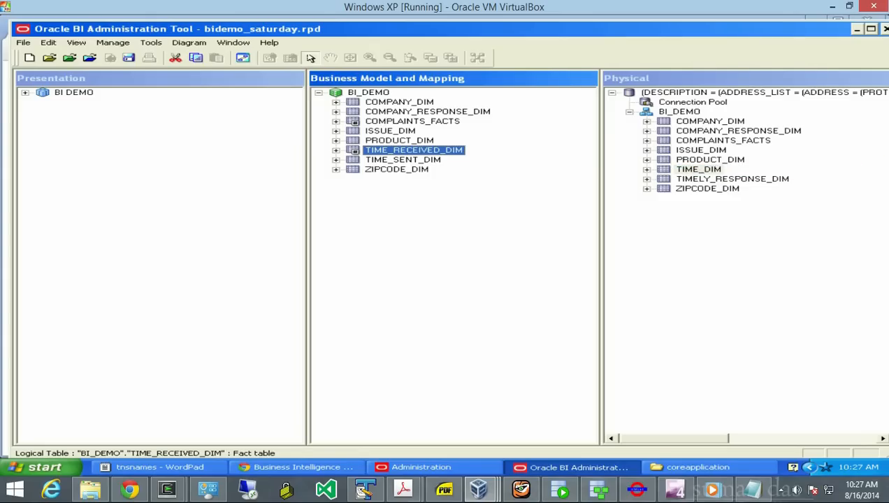
left_click(447, 230)
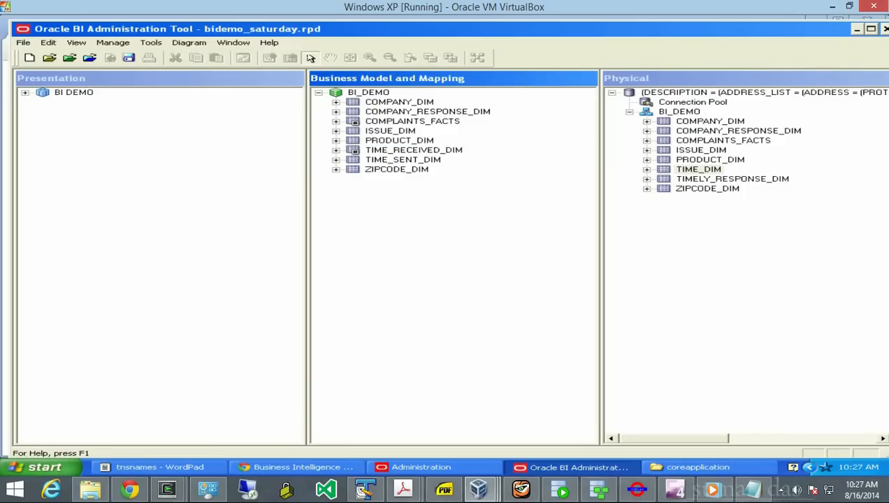
right_click(339, 93)
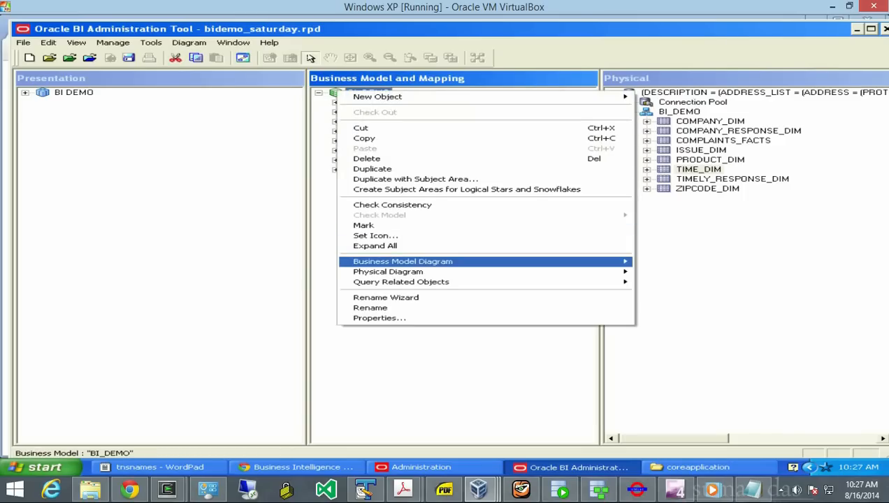
mouse_move(419, 261)
left_click(678, 262)
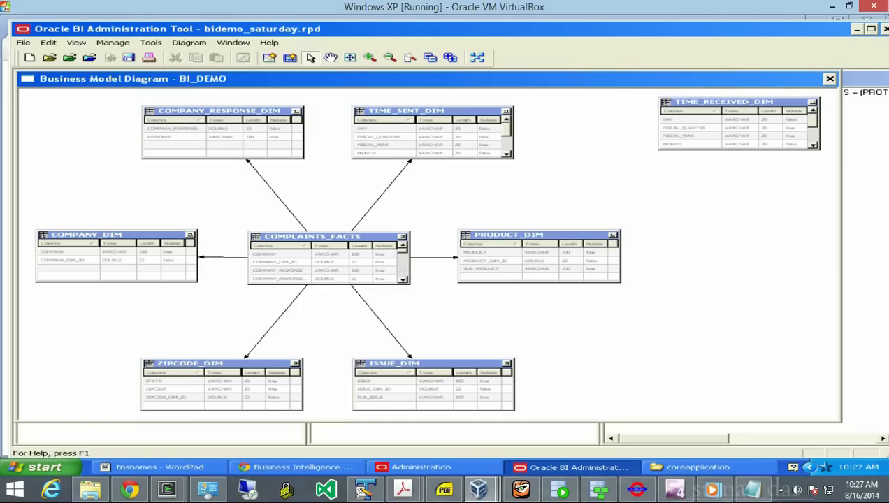
left_click(829, 79)
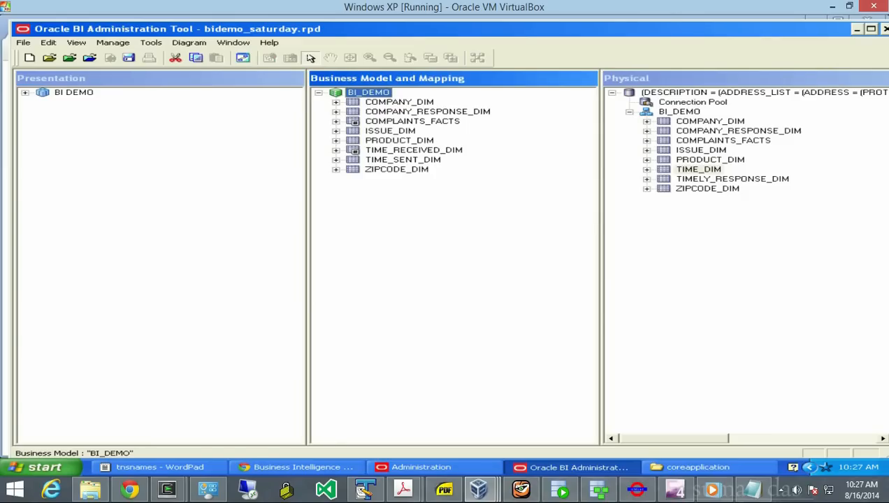
left_click(354, 121)
- Add a second COMPLAINTS_FACTS foreign key joining DATE_RECEIVED_ID to TIME_RECEIVED_DIM.TIME_DIM_ID
right_click(354, 121)
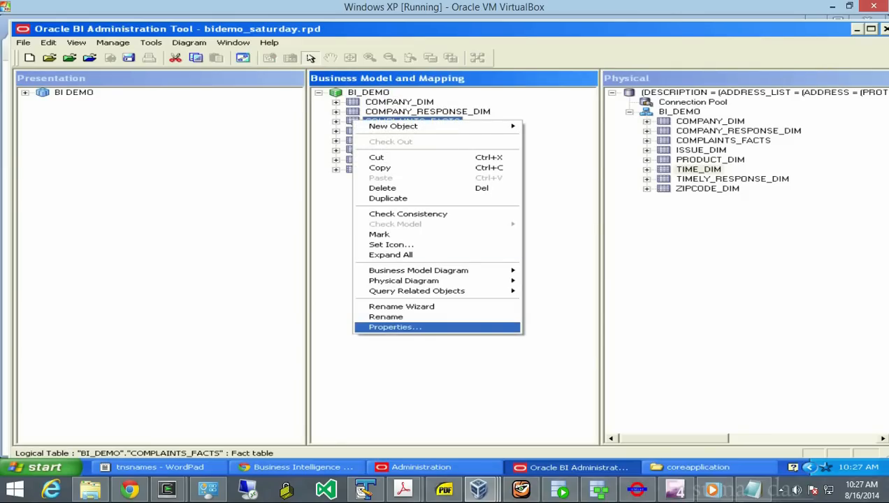
key("Return")
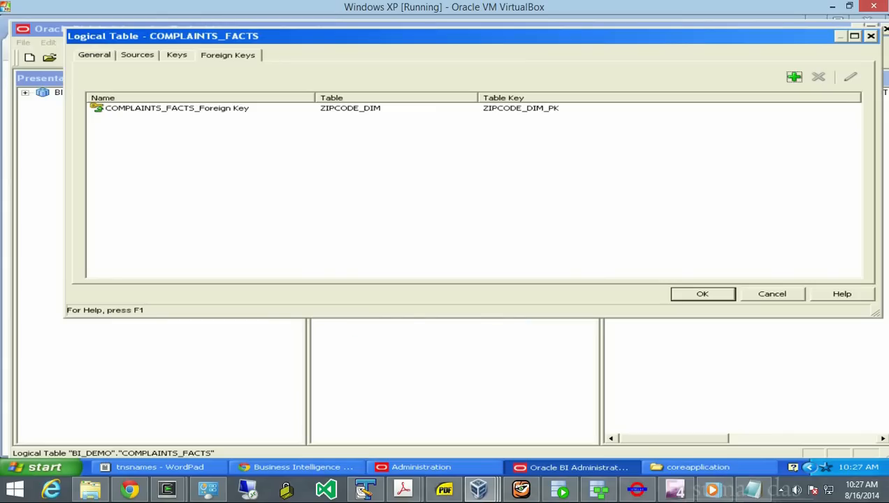
left_click(176, 108)
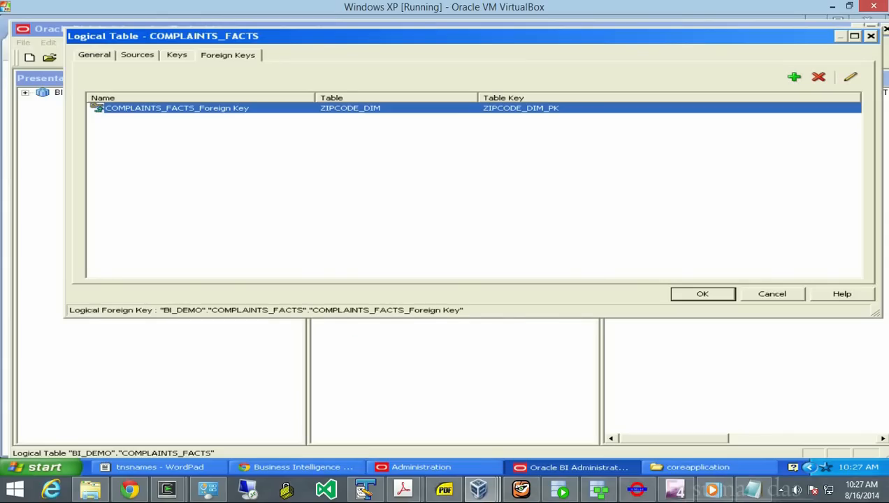
left_click(794, 77)
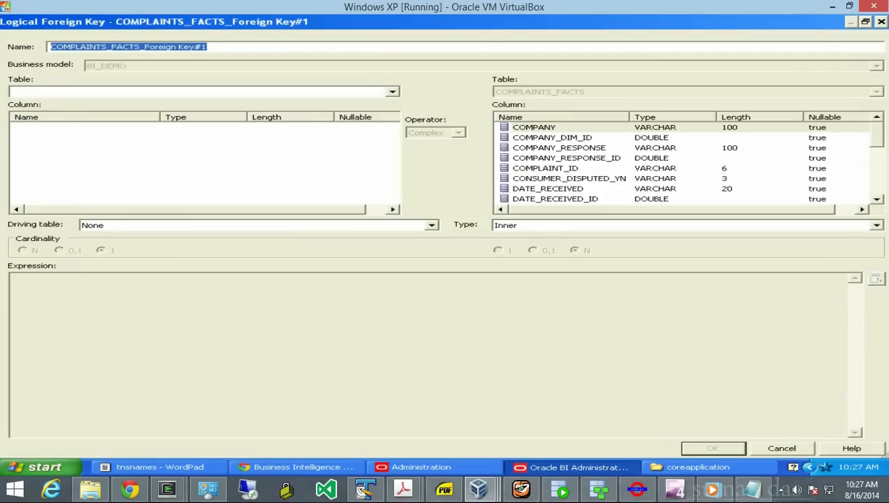
left_click(393, 92)
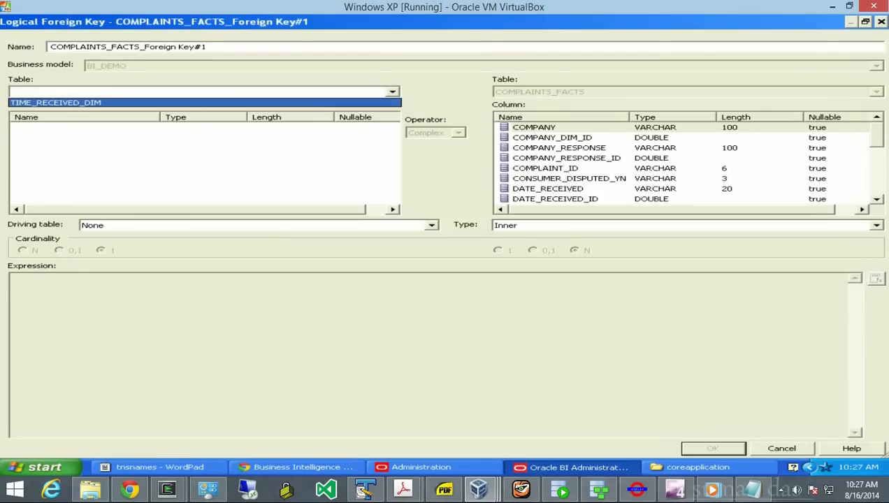
left_click(56, 103)
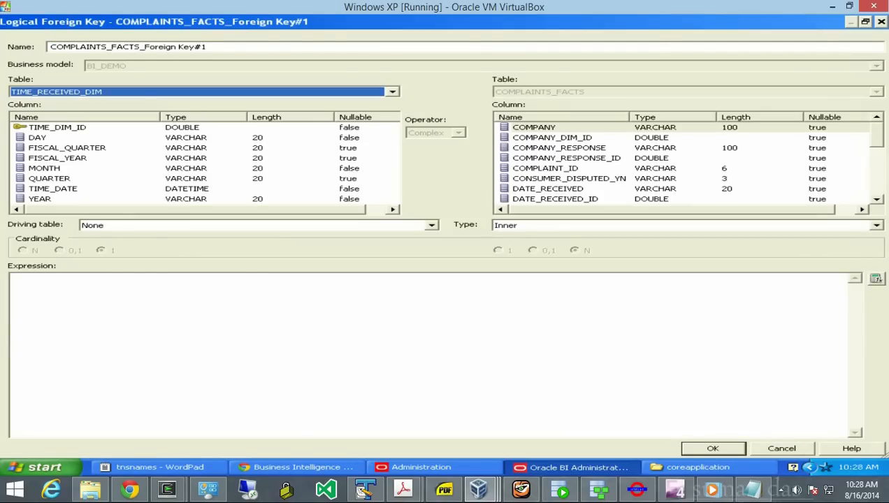
left_click(57, 127)
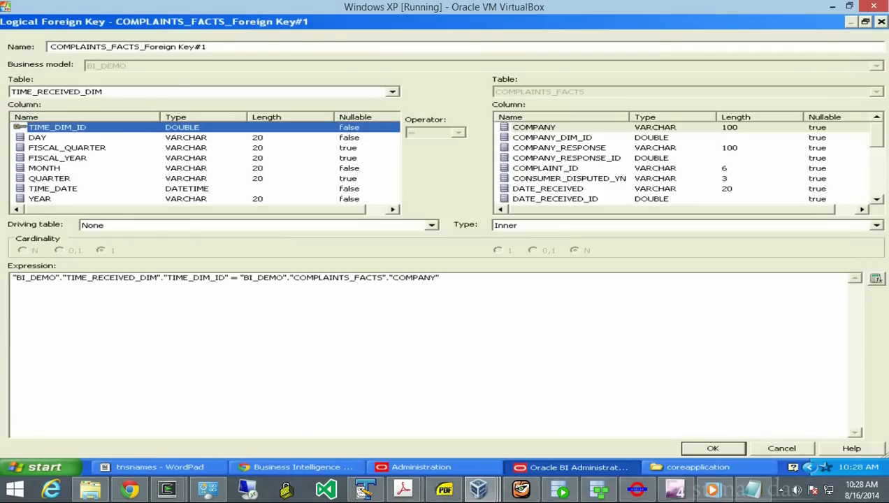
scroll(685, 163, "down", 1)
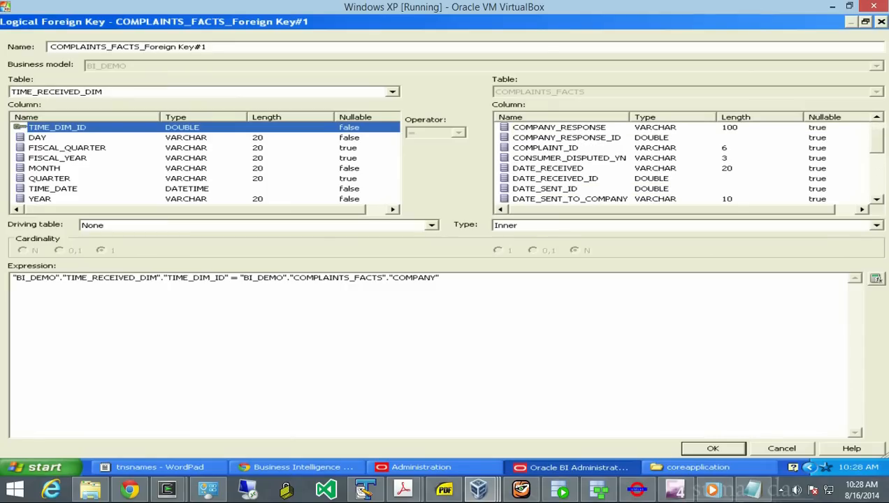
left_click(555, 179)
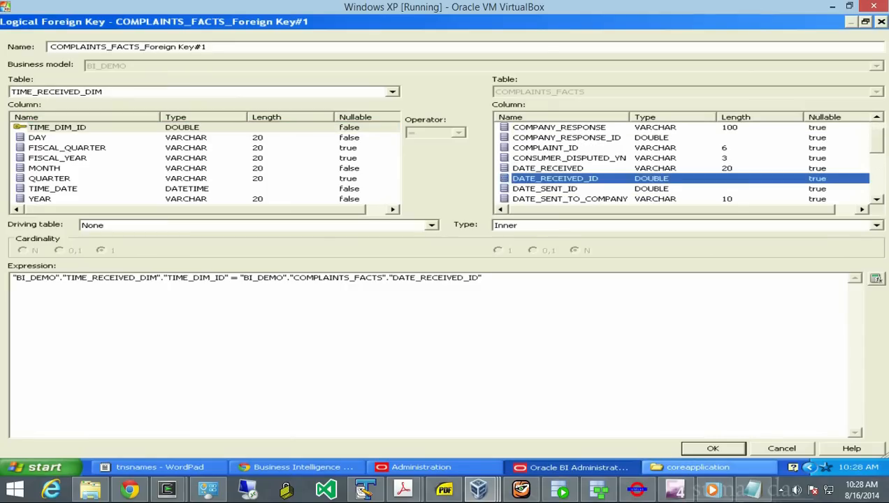
left_click(713, 448)
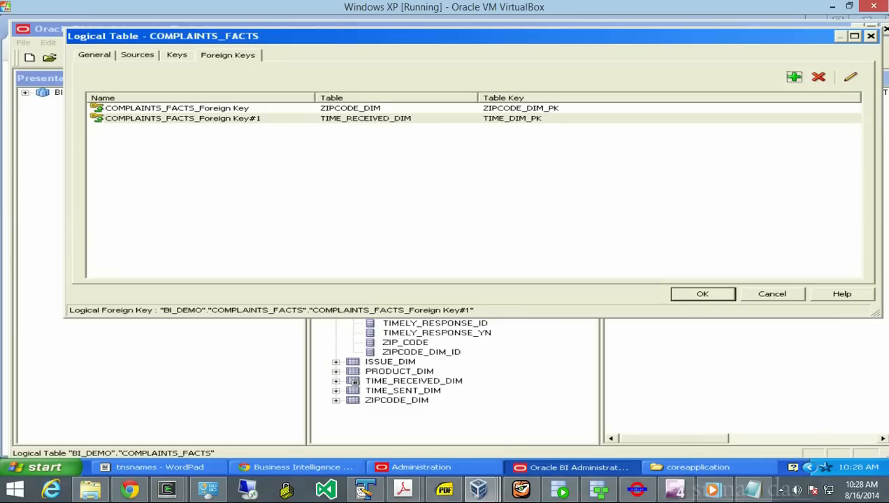
left_click(702, 294)
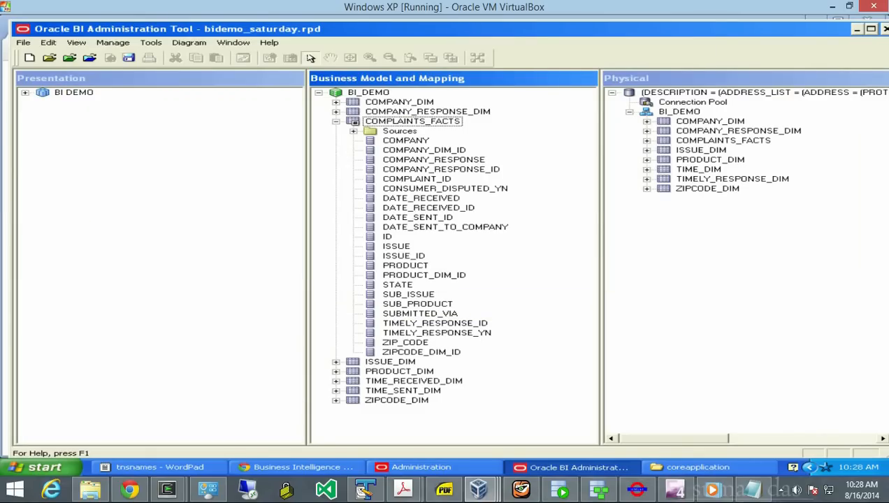
left_click(336, 122)
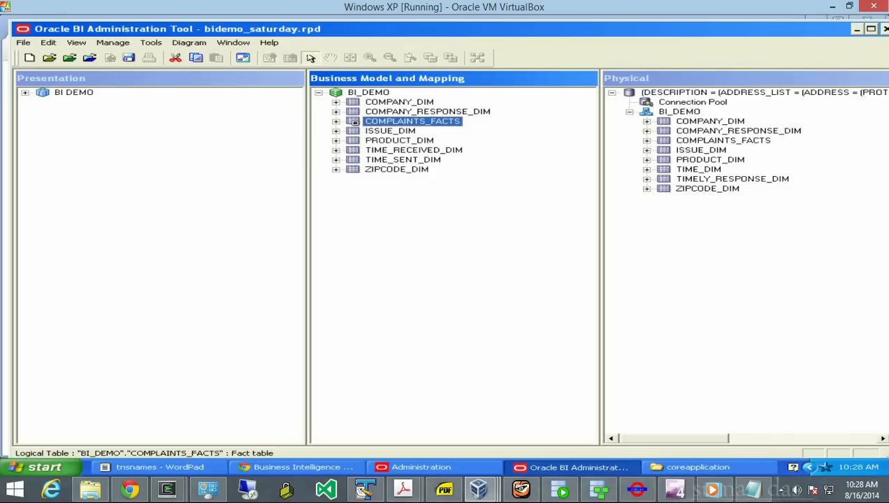
left_click(339, 93)
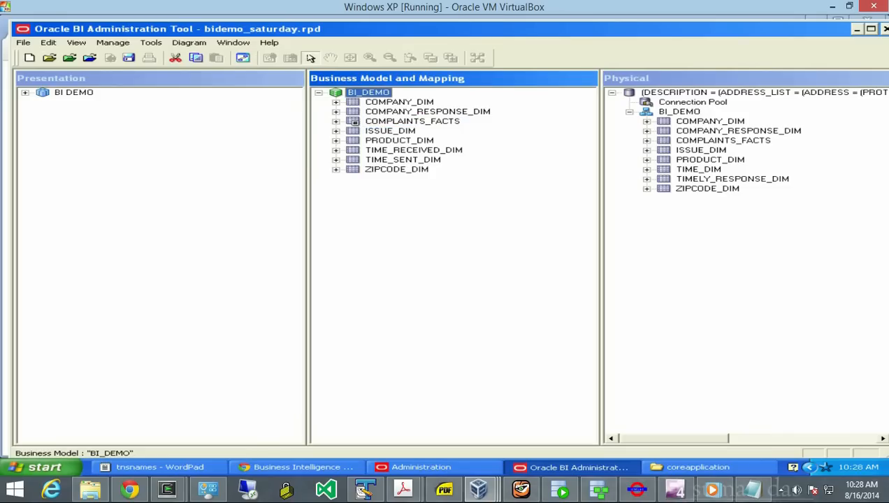
right_click(338, 93)
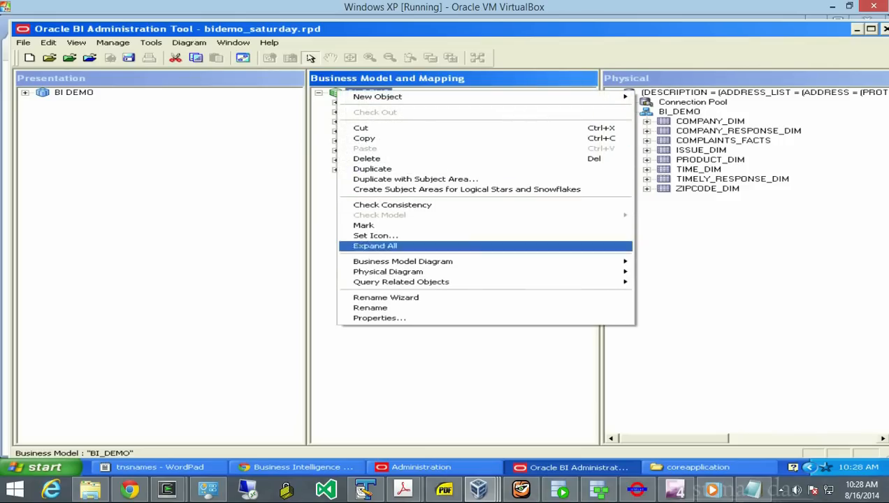
mouse_move(404, 262)
left_click(677, 261)
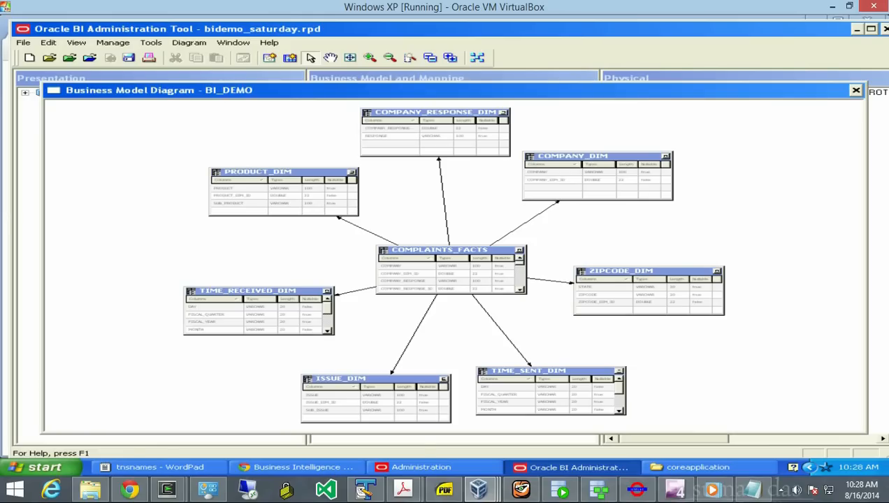
left_click(856, 90)
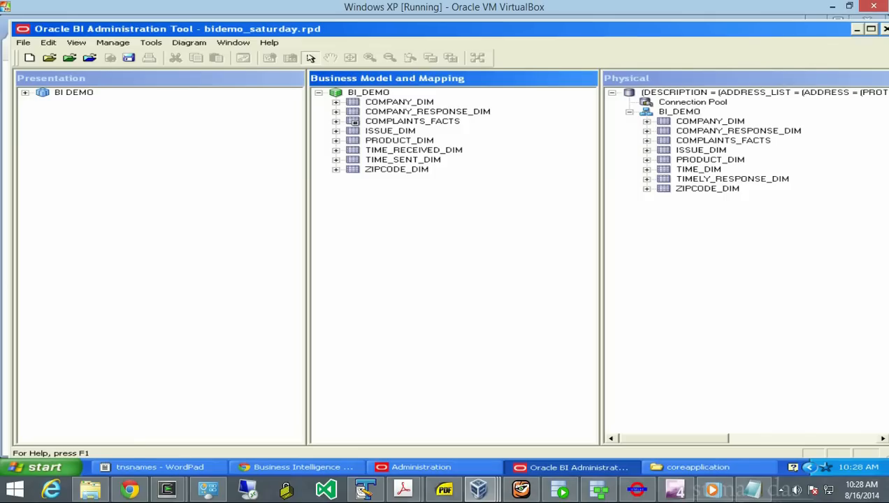
- Add a logical dimension named TIME SENT DIM to BI_DEMO with the Time structure option checked
left_click(368, 92)
right_click(368, 92)
mouse_move(378, 97)
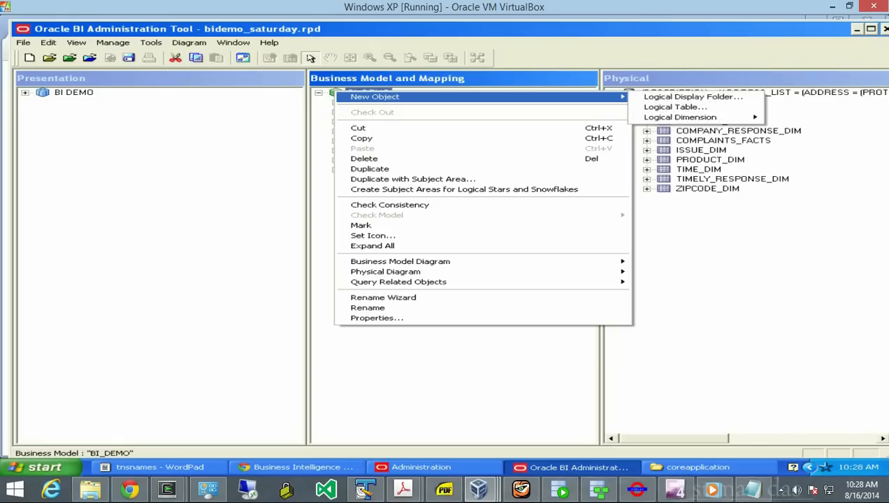
mouse_move(680, 117)
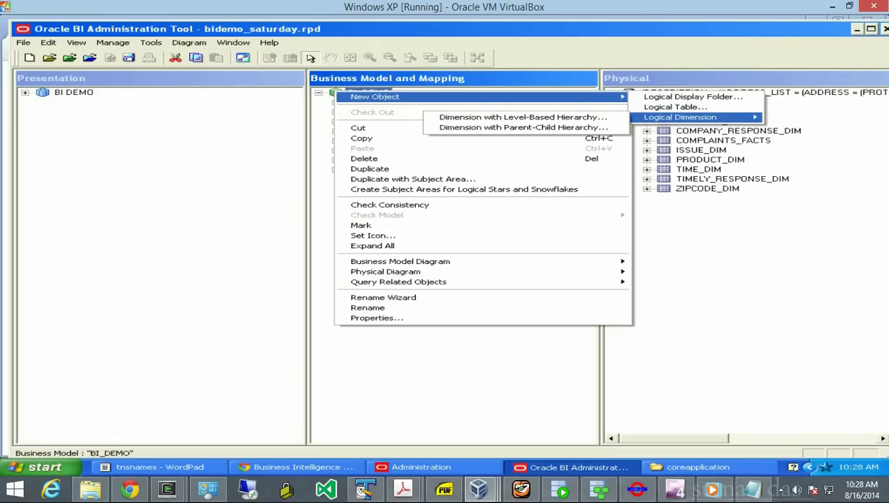
key("Return")
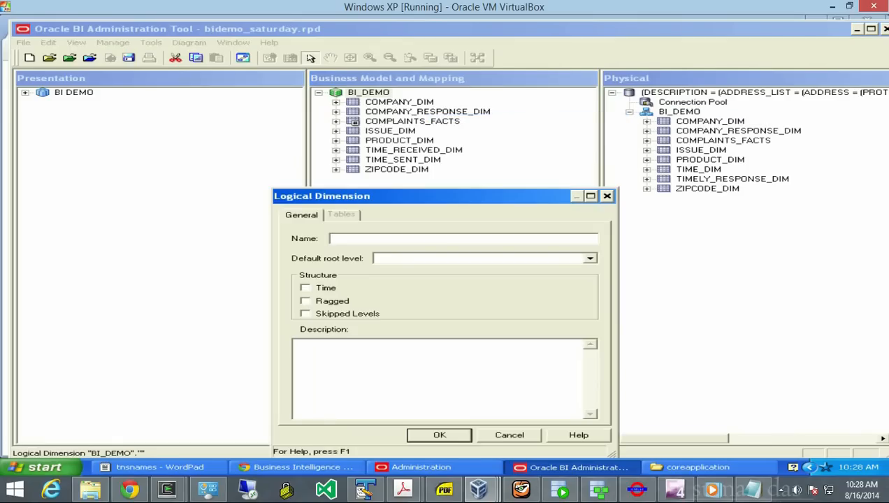
type("TIM S")
key("BackSpace")
key("BackSpace")
type("E SENT")
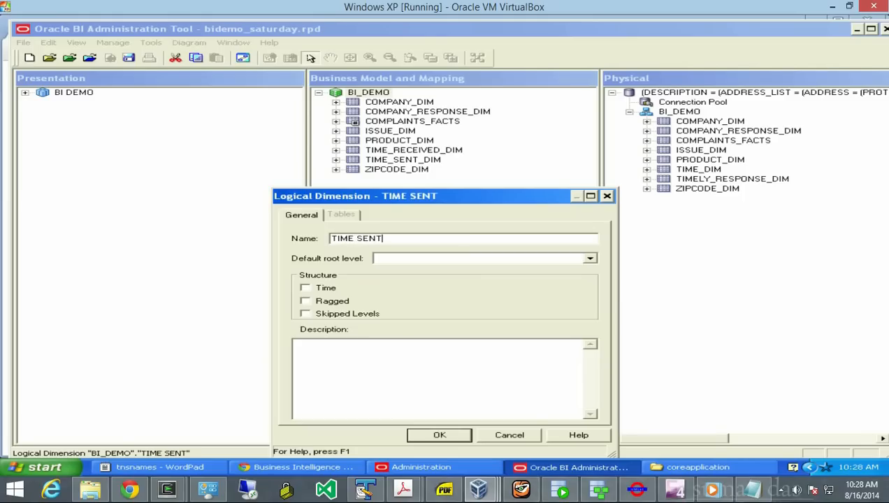
type(" DIM")
left_click(305, 288)
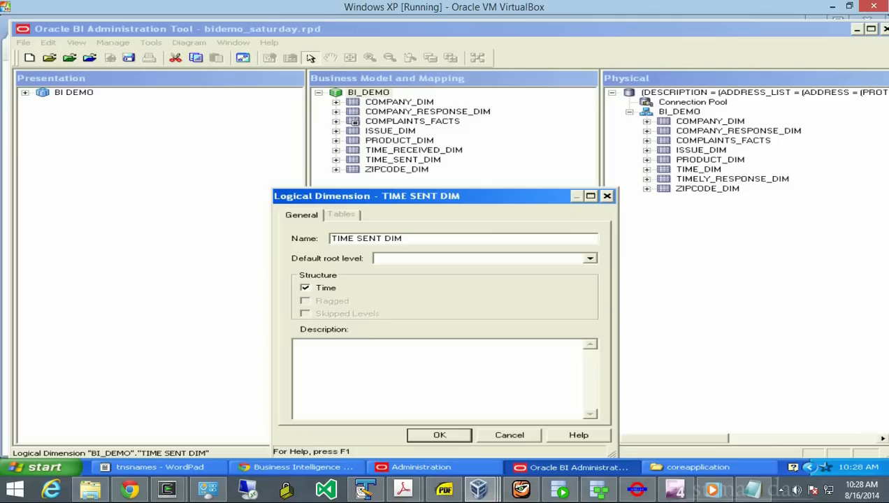
left_click_drag(447, 196, 456, 106)
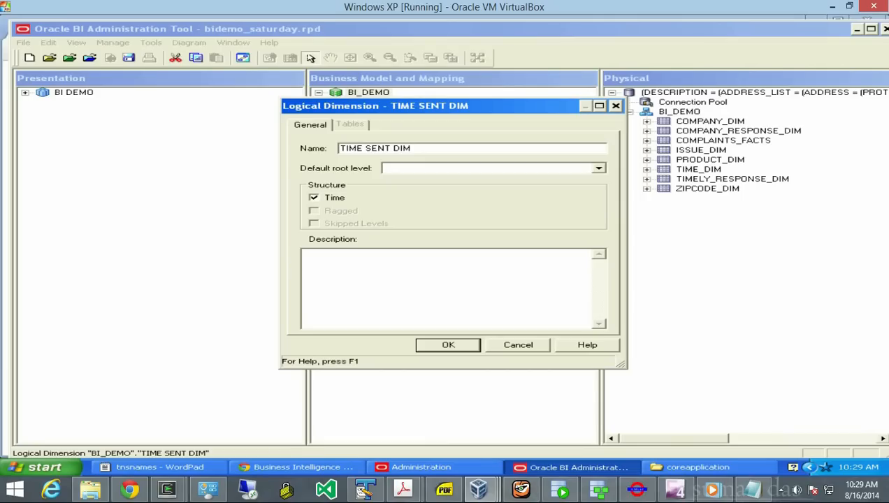
key("Return")
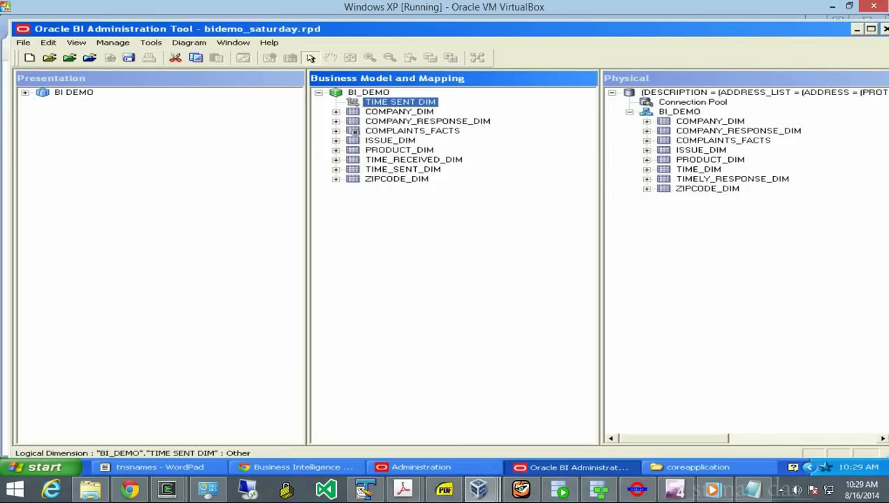
- Create the YEAR logical level in TIME SENT DIM as the grand total level
right_click(358, 102)
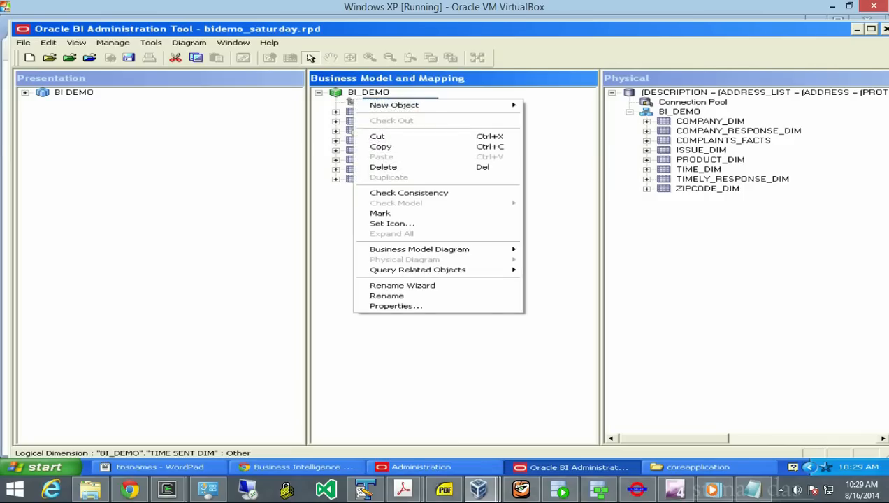
mouse_move(395, 105)
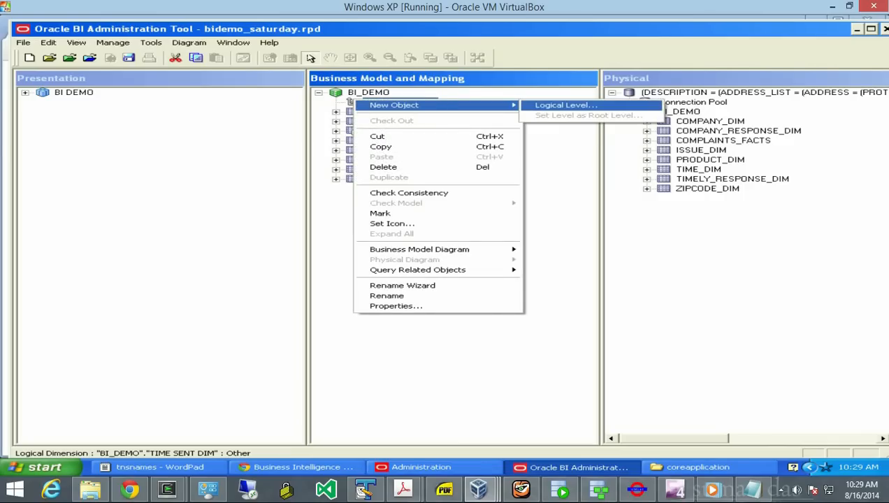
left_click(566, 105)
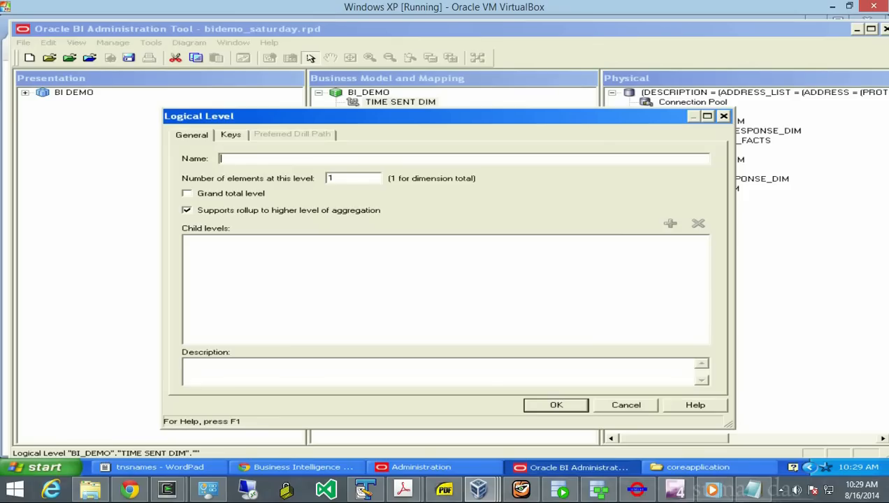
left_click(187, 193)
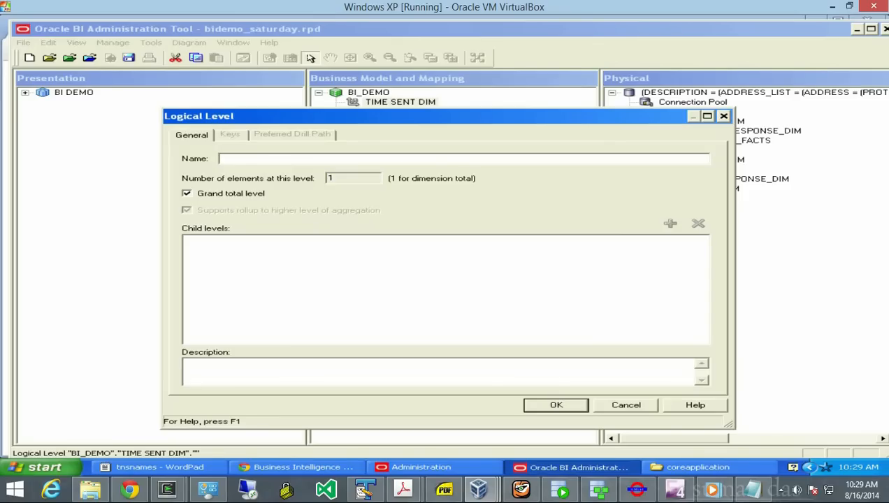
type("YEAR")
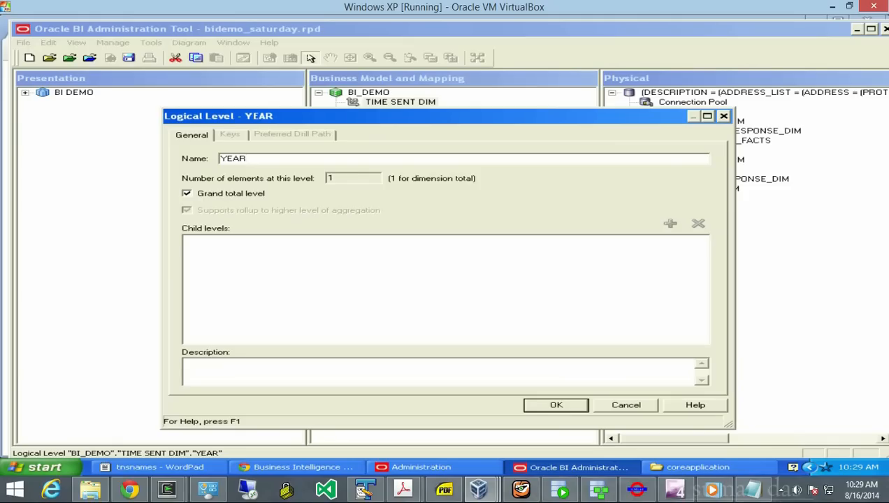
key("Return")
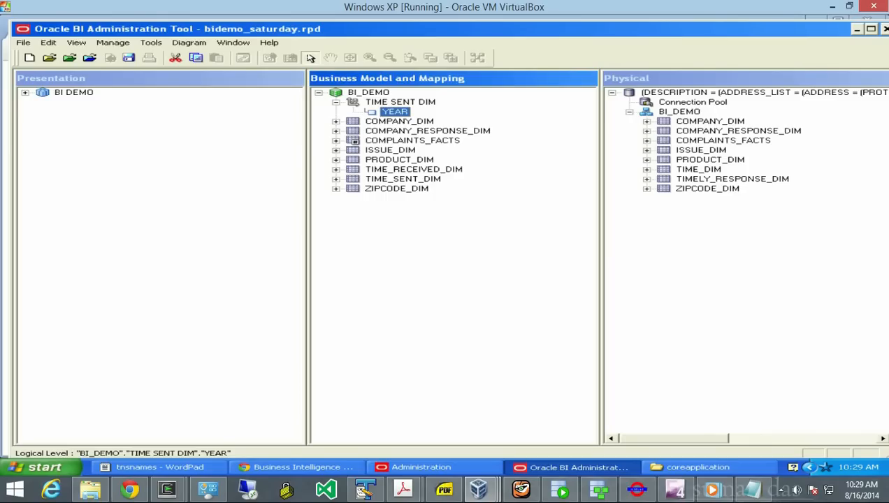
- Add a QUARTER child level beneath YEAR
right_click(402, 112)
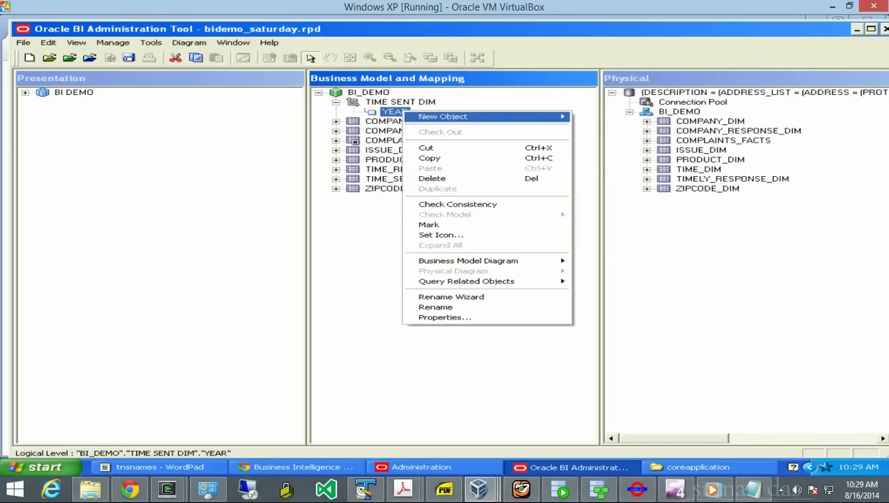
mouse_move(455, 116)
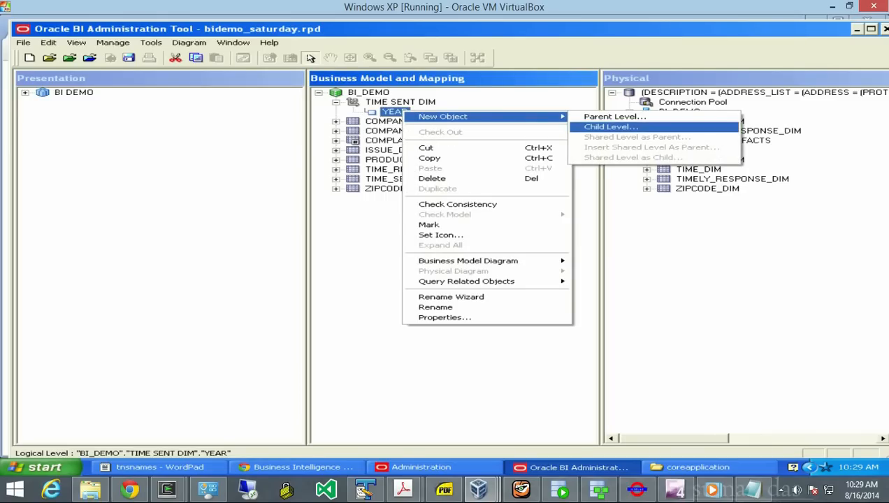
left_click(611, 126)
type("QUA")
key("BackSpace")
key("BackSpace")
type("RE")
key("BackSpace")
type("TER")
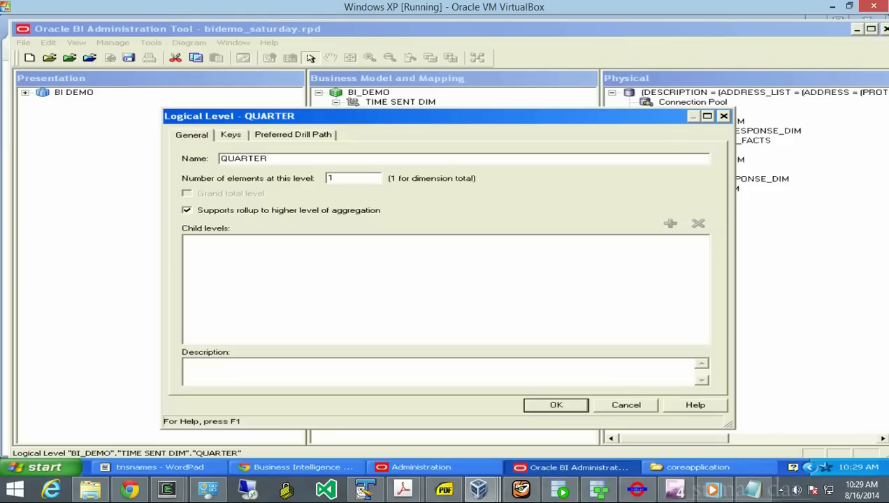
key("Return")
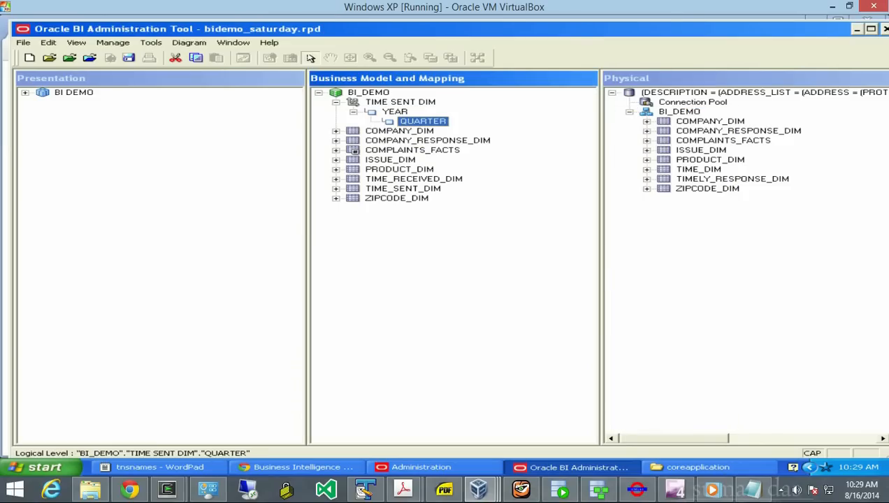
- Add a MONTH child level beneath QUARTER
right_click(395, 122)
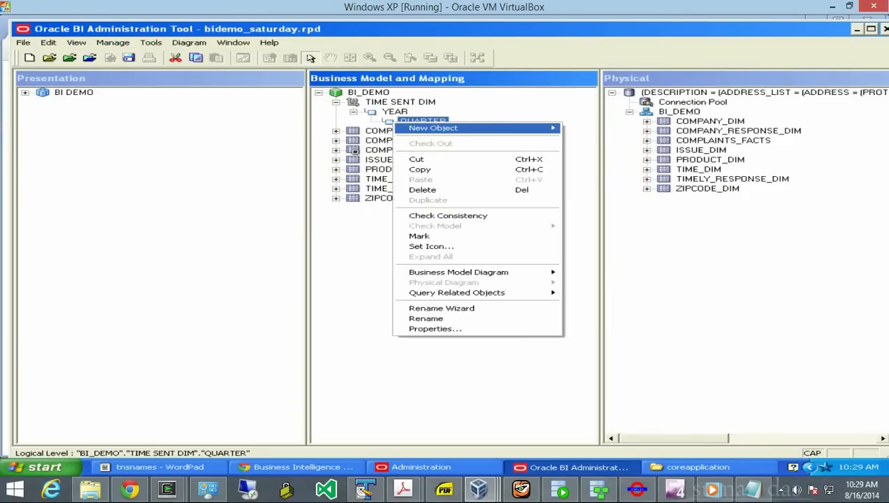
mouse_move(434, 128)
left_click(601, 137)
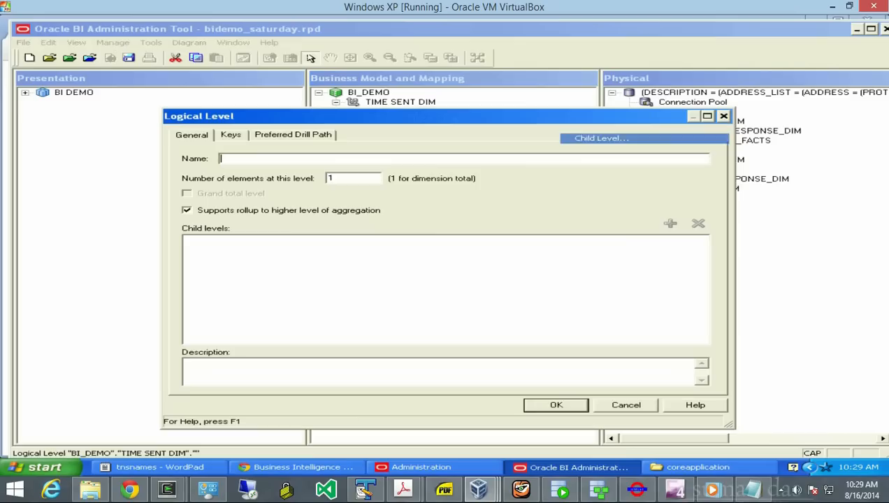
type("MONTH")
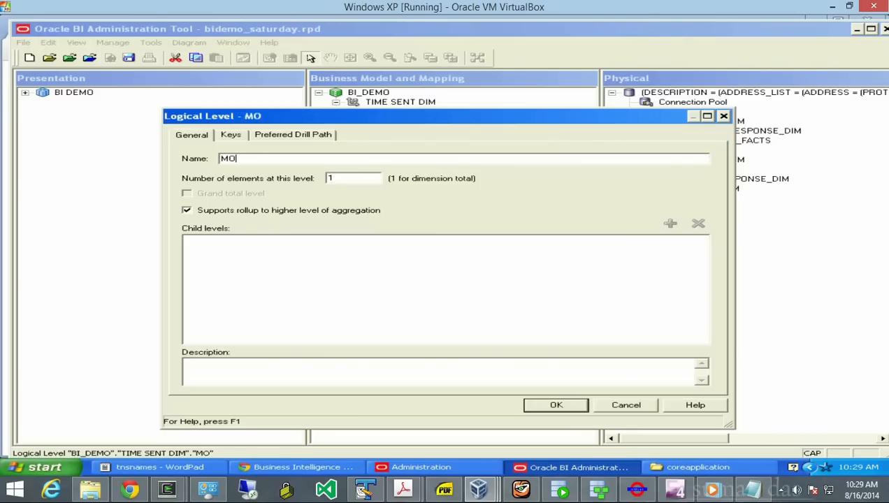
key("Return")
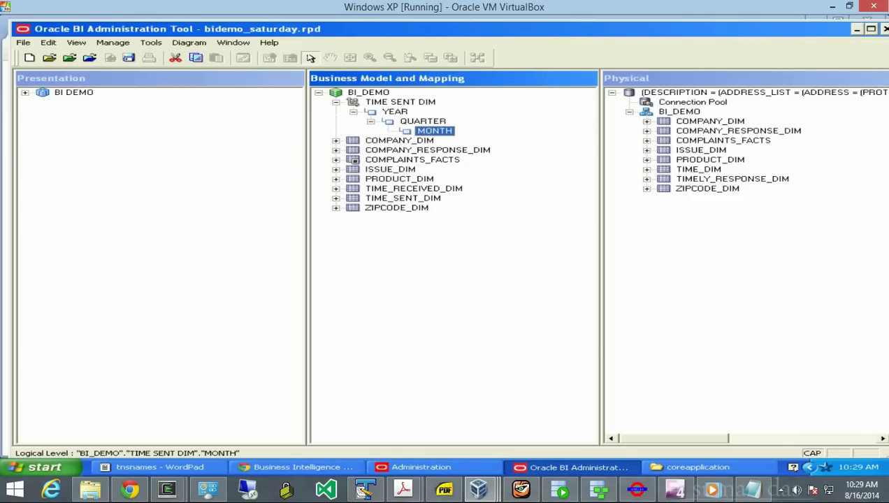
- Add a DAY child level beneath MONTH
right_click(434, 131)
mouse_move(489, 135)
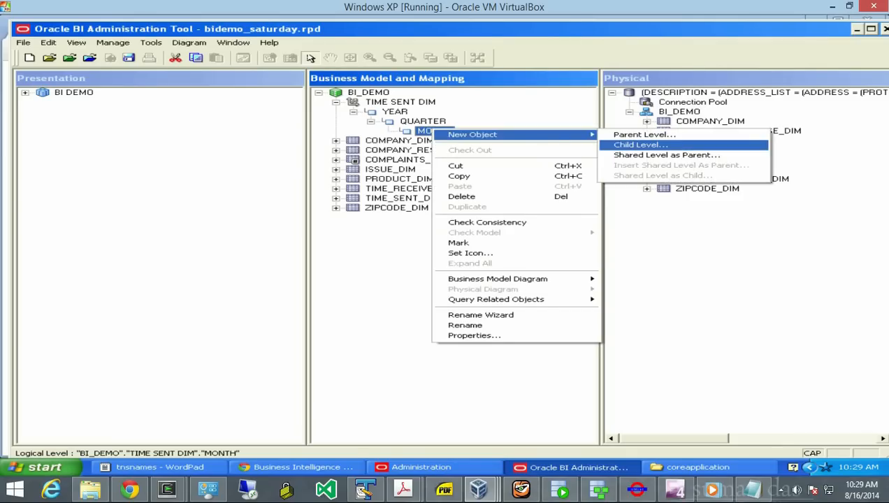
left_click(641, 145)
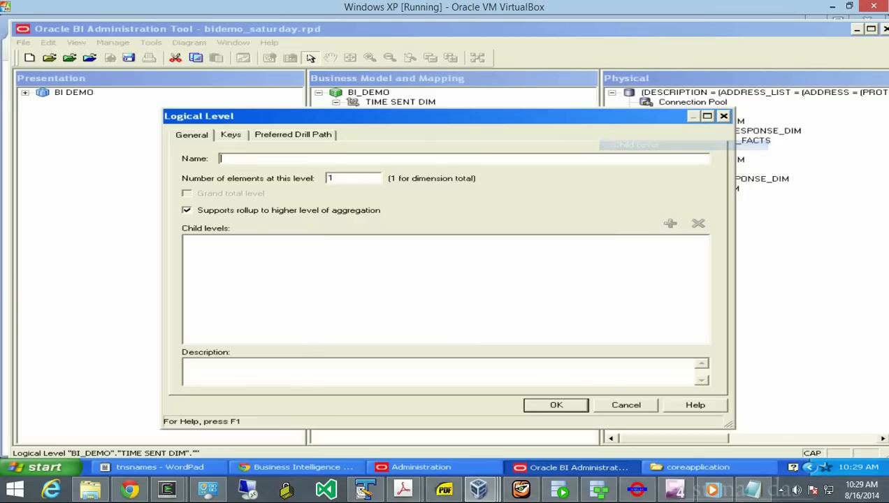
type("TIM")
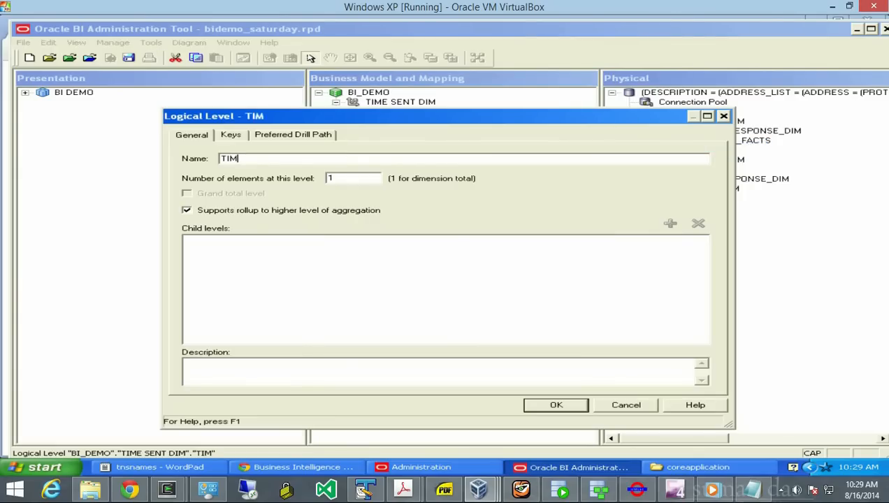
type("E_DA")
key("BackSpace")
key("BackSpace")
key("BackSpace")
key("BackSpace")
key("BackSpace")
key("BackSpace")
key("BackSpace")
type("D")
key("BackSpace")
type("DAY")
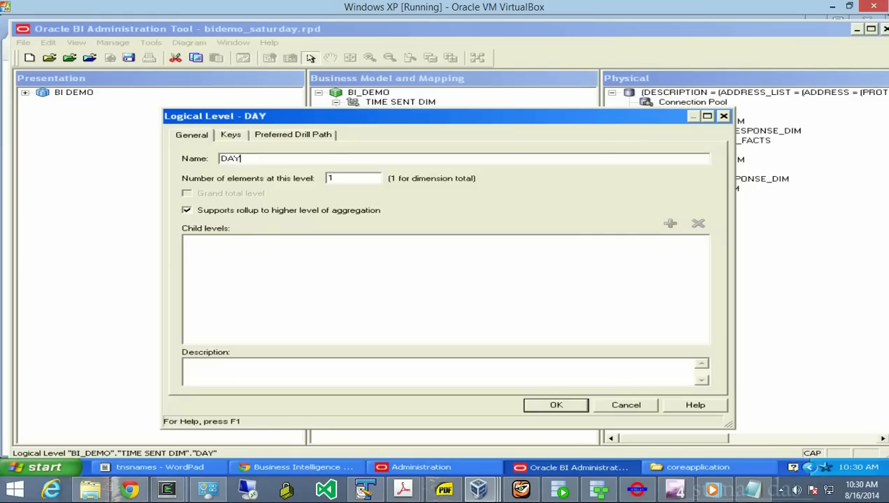
key("Return")
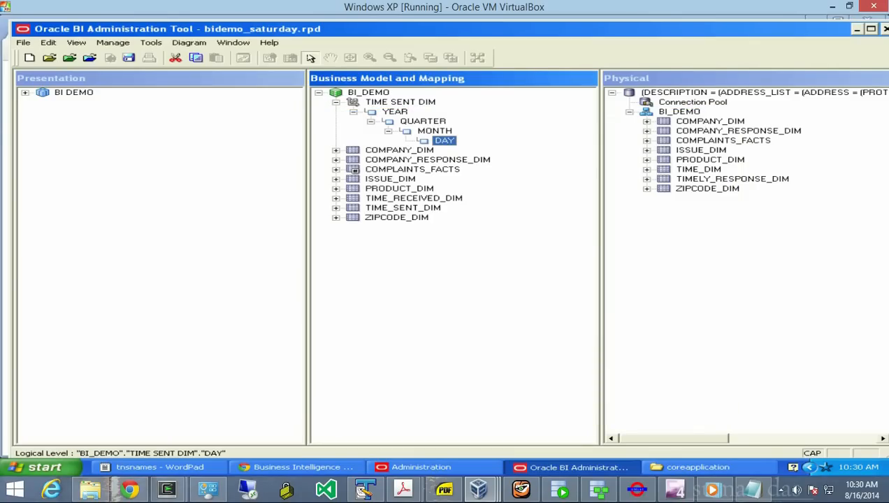
- Map the TIME_SENT_DIM columns YEAR, QUARTER and MONTH onto their matching levels
left_click(336, 208)
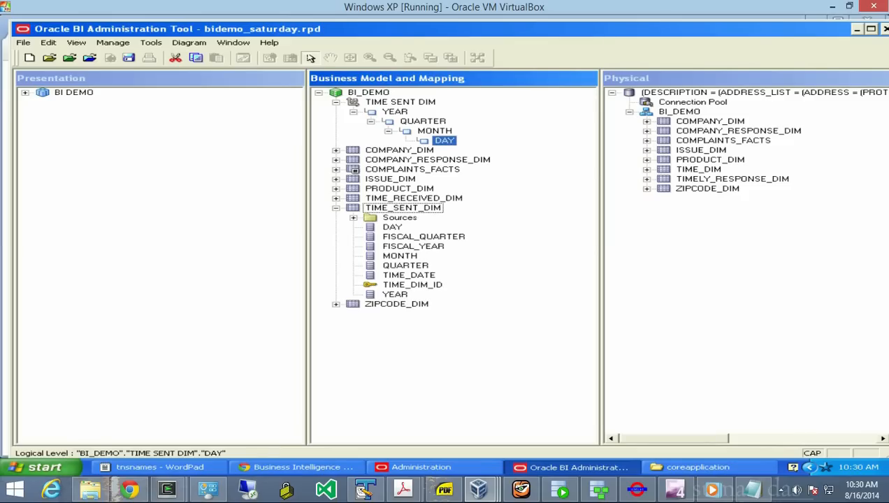
left_click(395, 295)
left_click_drag(395, 295, 395, 112)
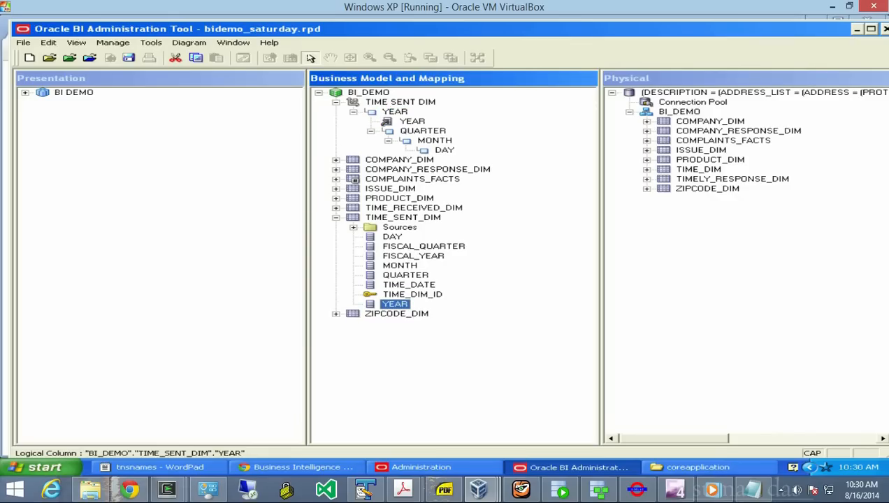
left_click(405, 275)
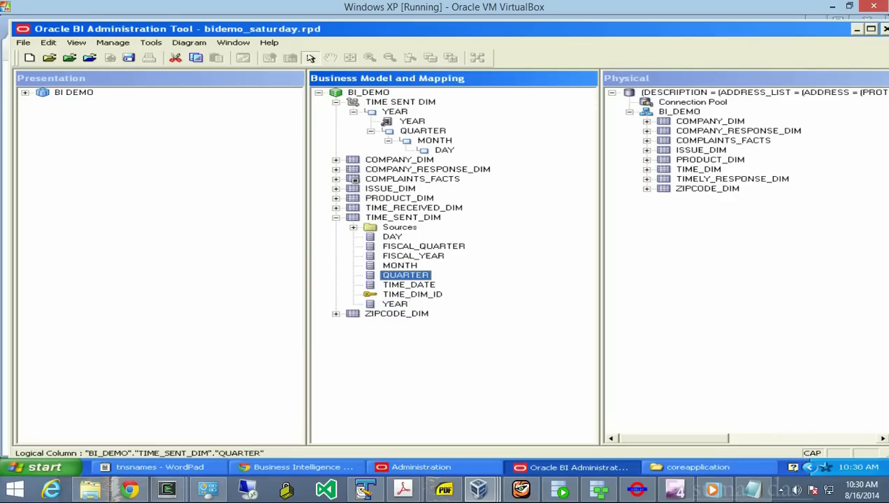
left_click_drag(406, 276, 423, 130)
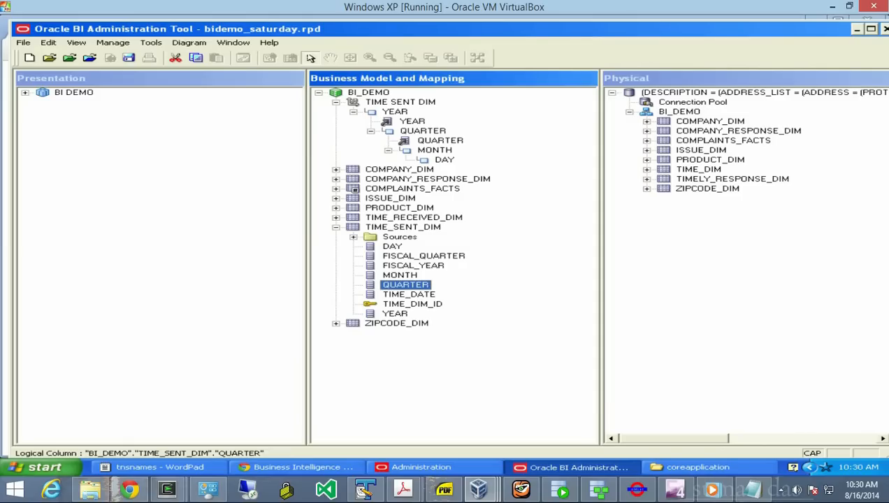
left_click(400, 274)
left_click_drag(400, 274, 434, 150)
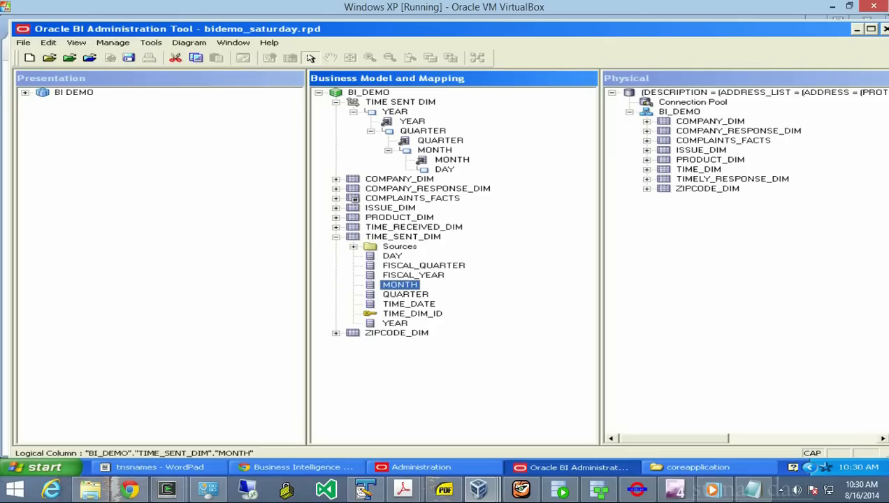
- Map TIME_DATE and TIME_DIM_ID onto the DAY level
left_click_drag(408, 304, 445, 169)
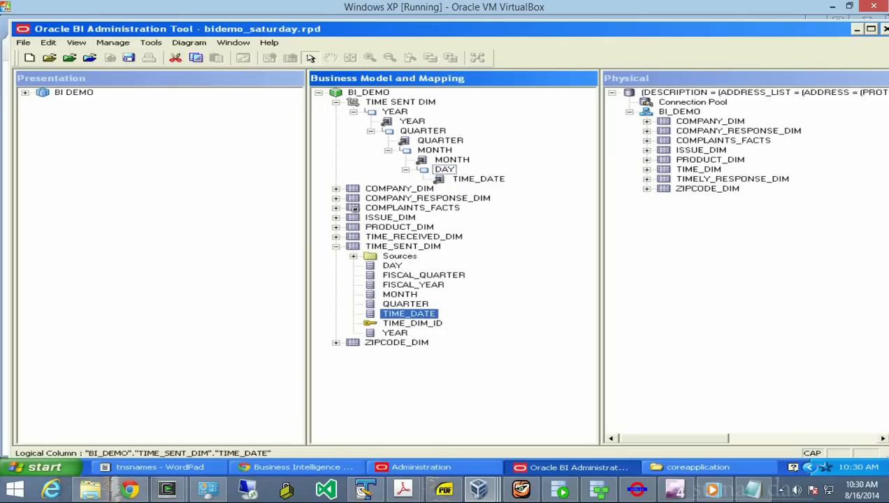
left_click(412, 324)
left_click_drag(413, 324, 444, 169)
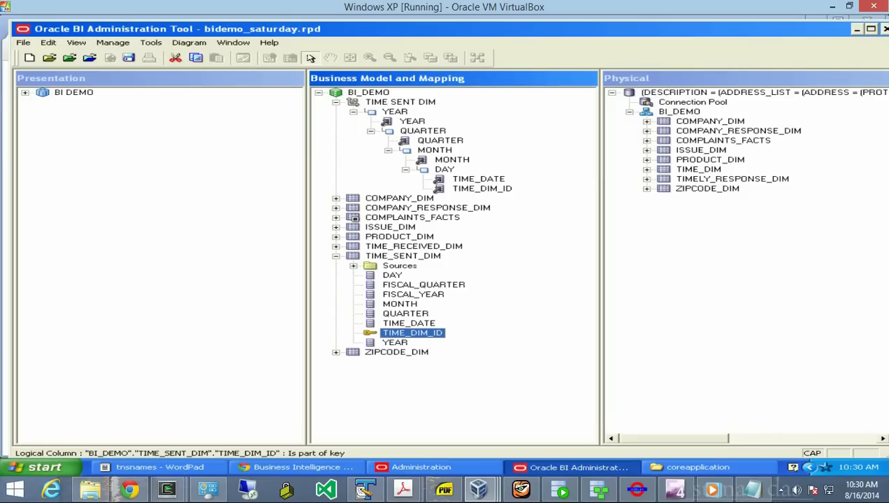
- Make TIME_DIM_ID a level key of the DAY level, not used for display
left_click(482, 189)
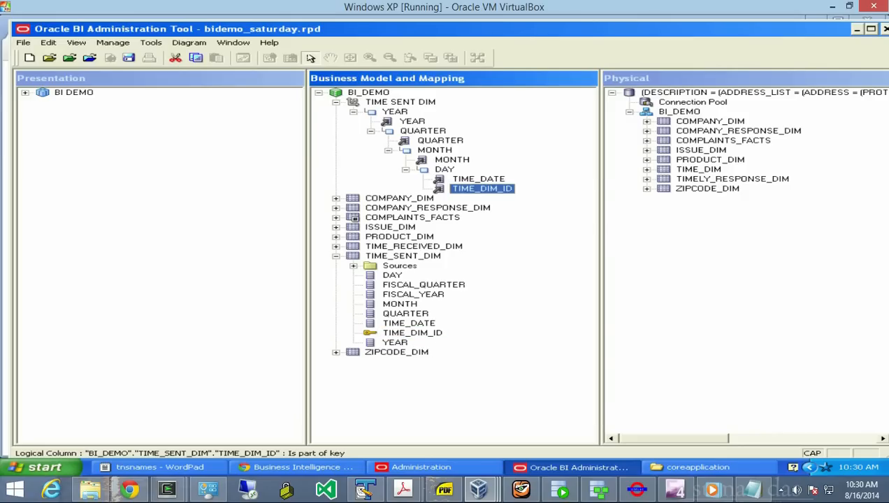
right_click(459, 186)
left_click(489, 191)
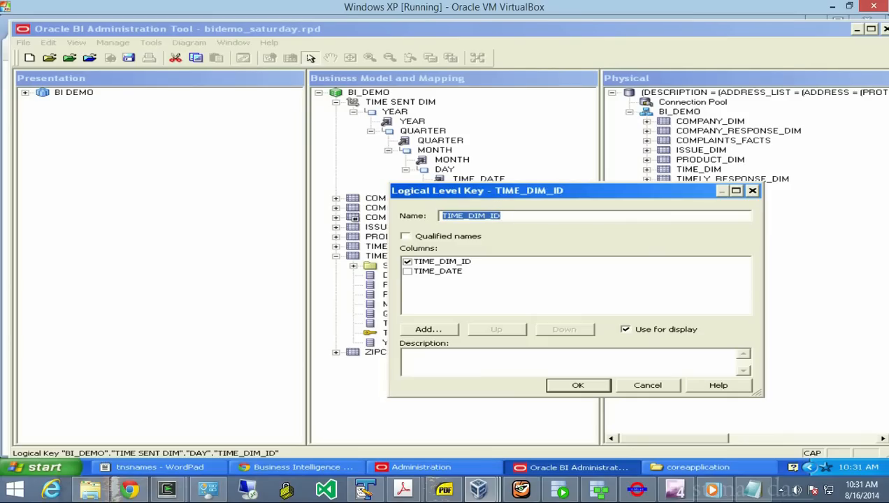
left_click(625, 329)
key("Return")
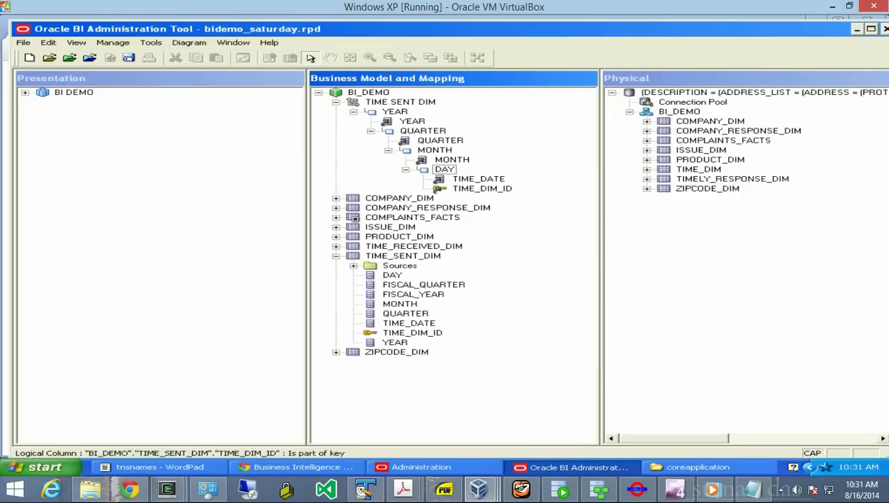
- Add TIME_DATE as a second level key of the DAY level
left_click(478, 179)
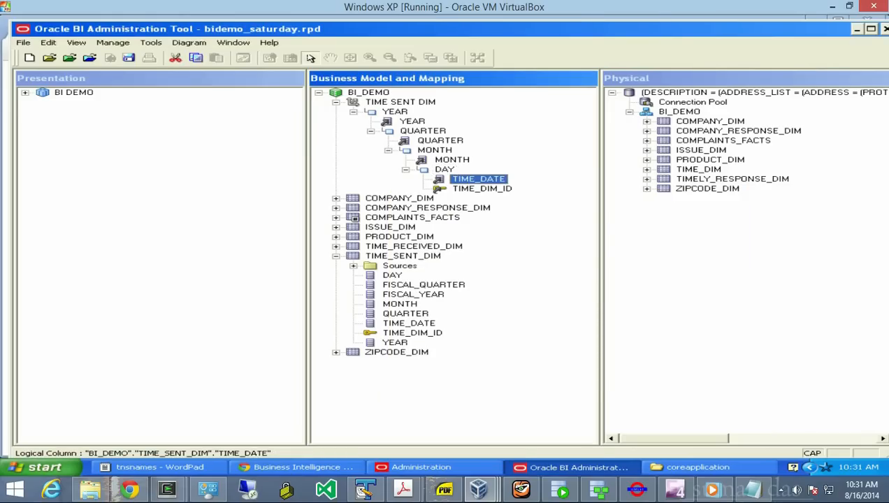
right_click(478, 178)
left_click(535, 180)
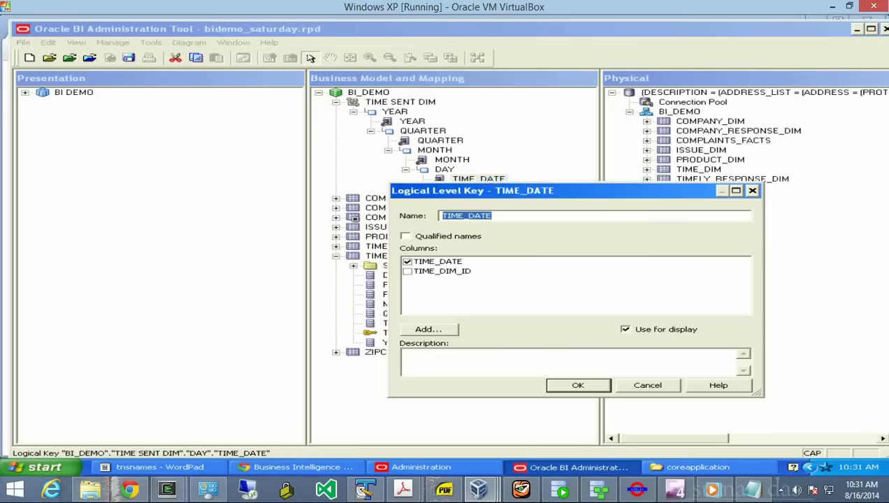
left_click(578, 386)
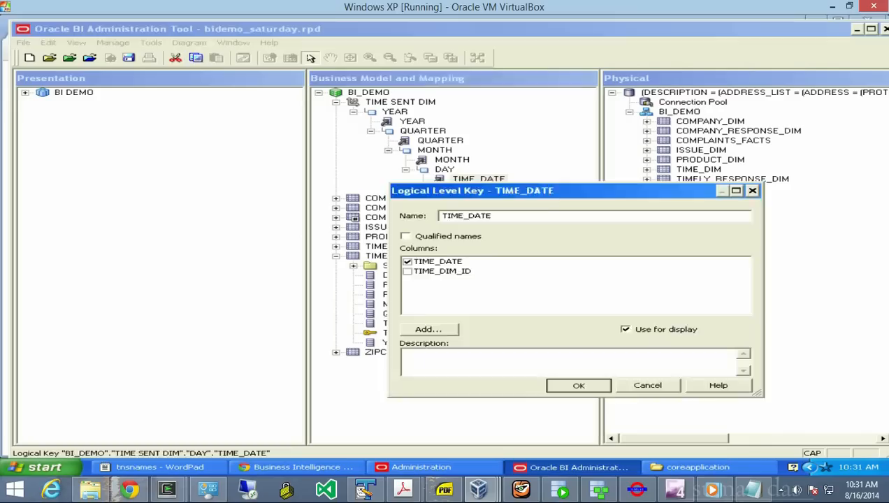
left_click(445, 170)
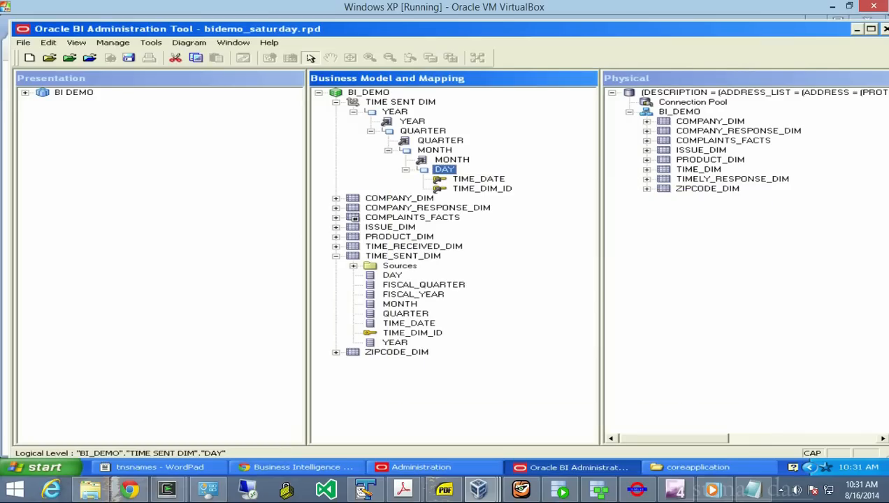
- In the DAY level's Keys settings, tick Chronological Key for TIME_DIM_ID and save
right_click(424, 170)
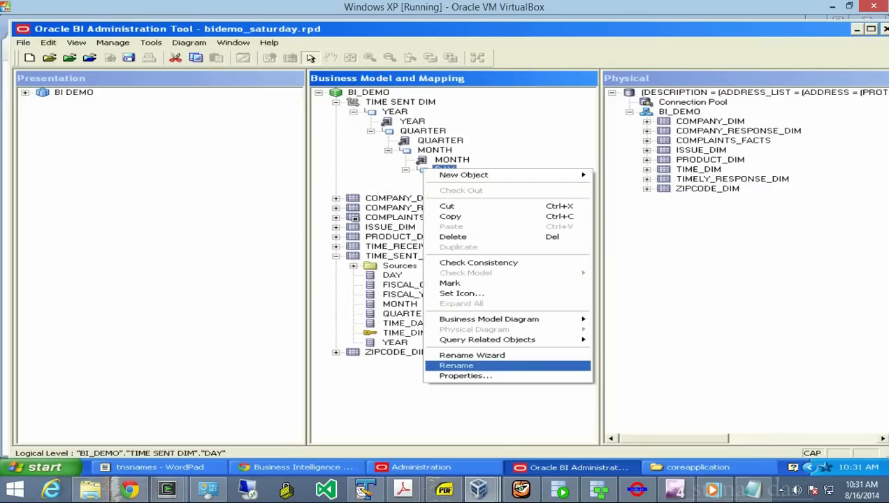
left_click(465, 376)
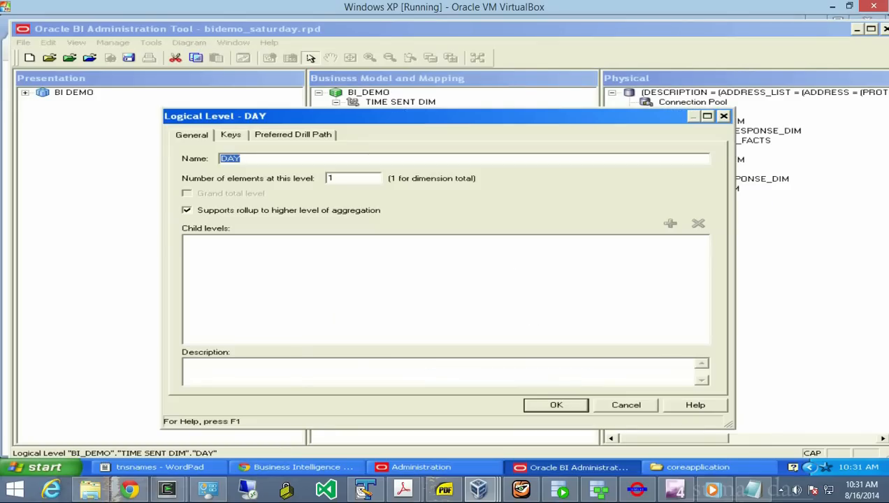
left_click(231, 134)
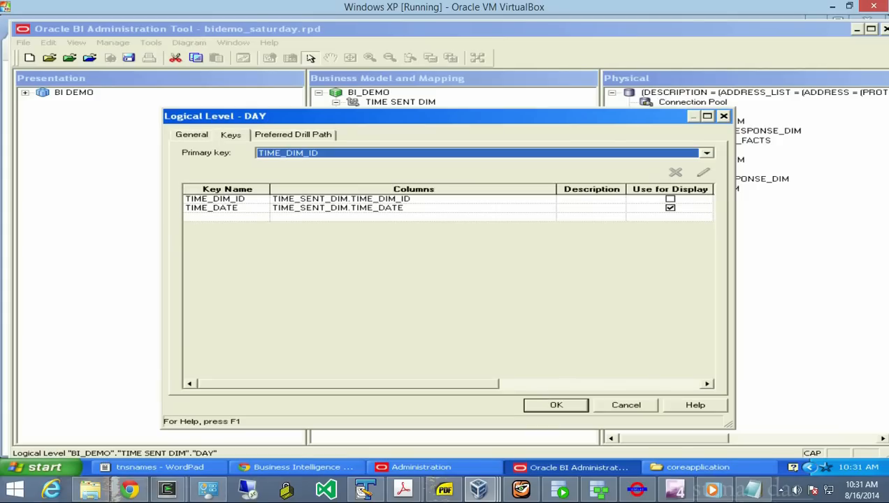
left_click_drag(350, 384, 550, 384)
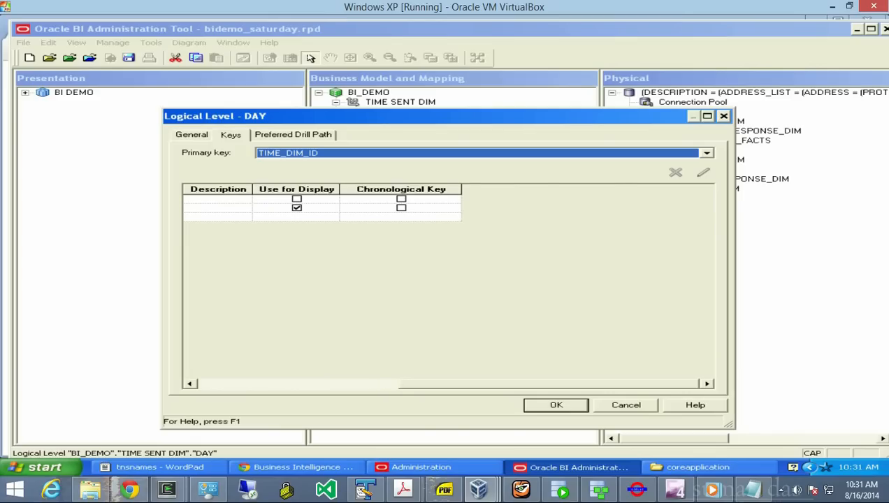
left_click_drag(550, 384, 415, 384)
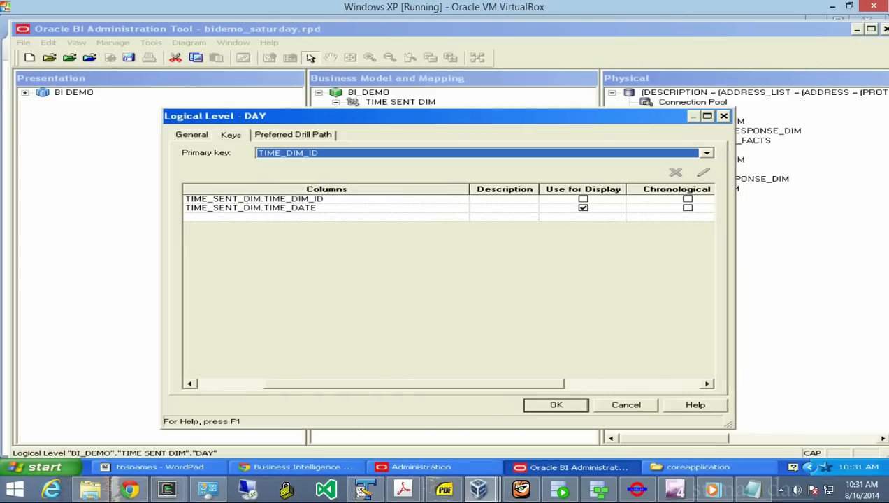
left_click_drag(415, 384, 349, 384)
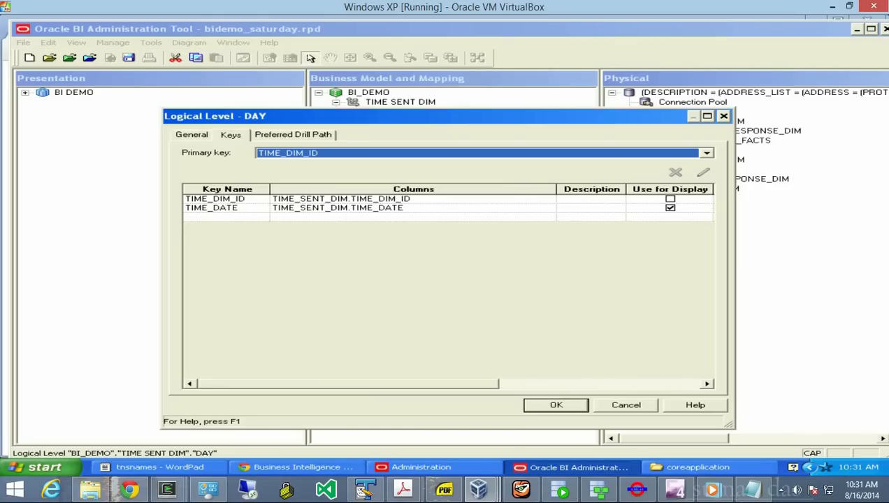
left_click_drag(349, 384, 549, 383)
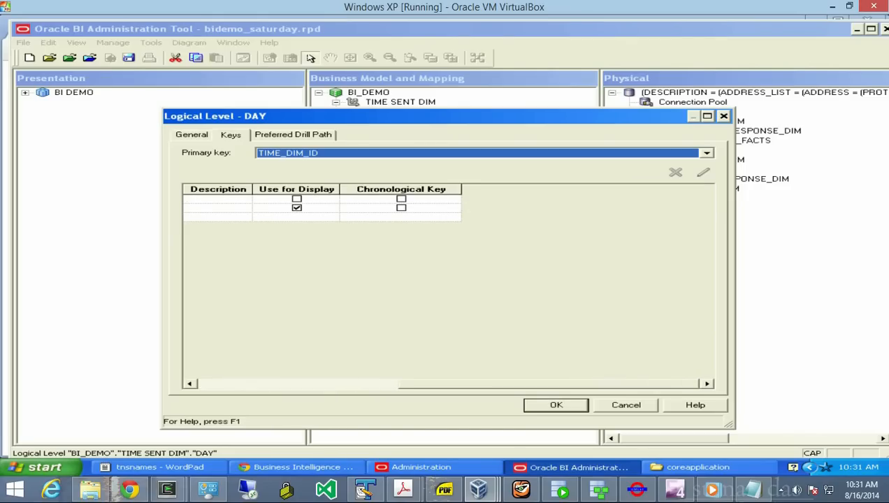
left_click(402, 199)
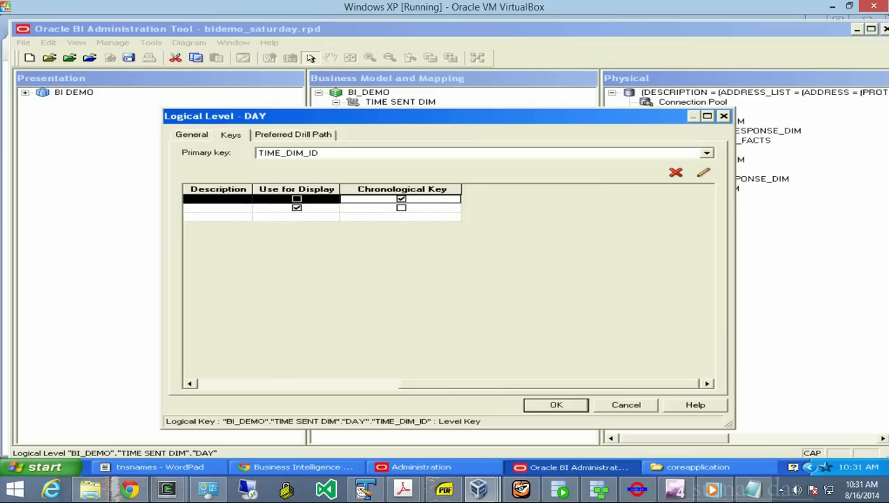
key("Return")
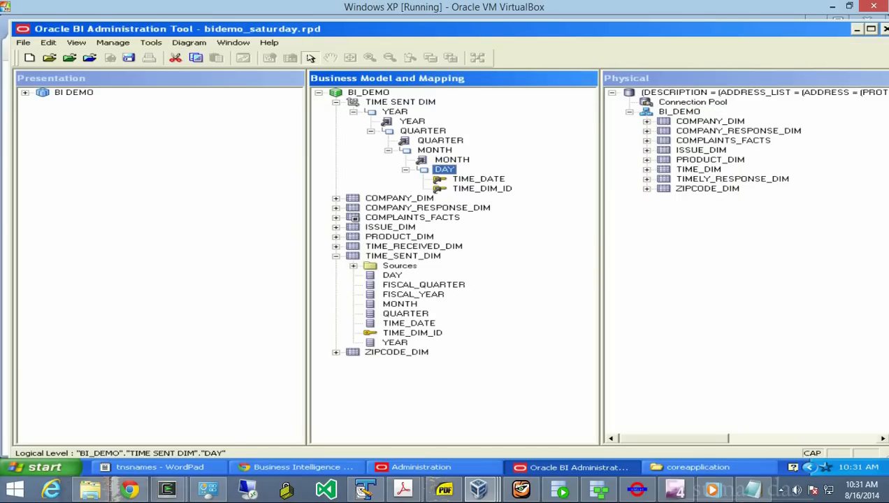
left_click(423, 160)
- Create level keys from the MONTH, QUARTER and YEAR columns, then collapse TIME SENT DIM
right_click(424, 160)
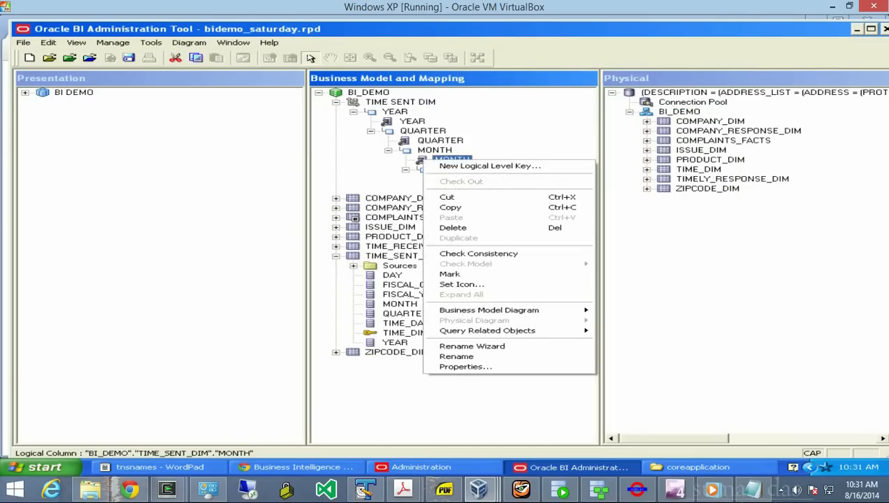
left_click(489, 165)
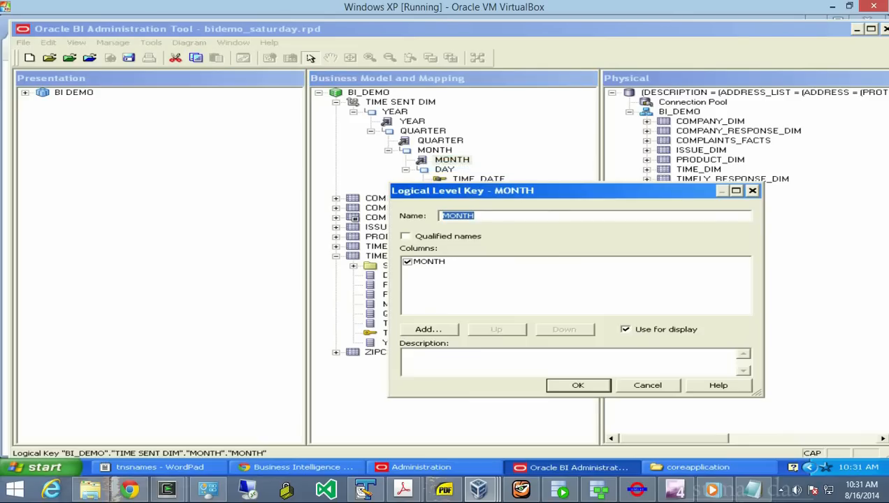
key("Return")
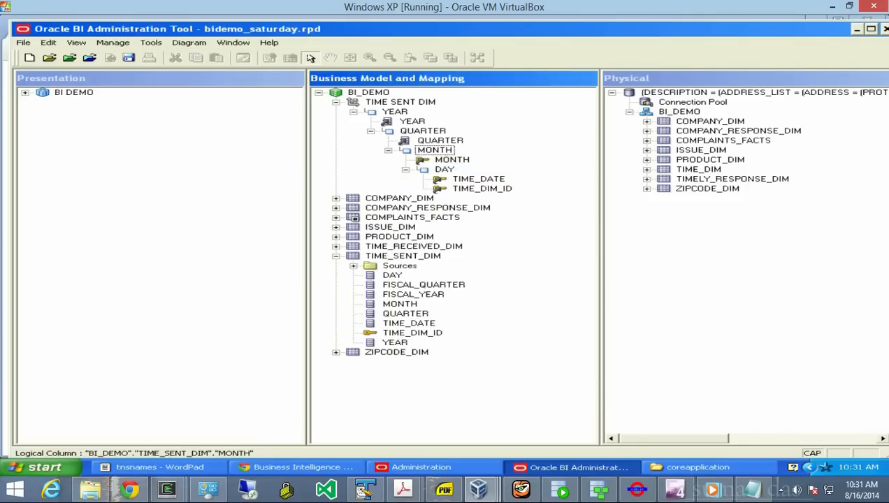
left_click(439, 141)
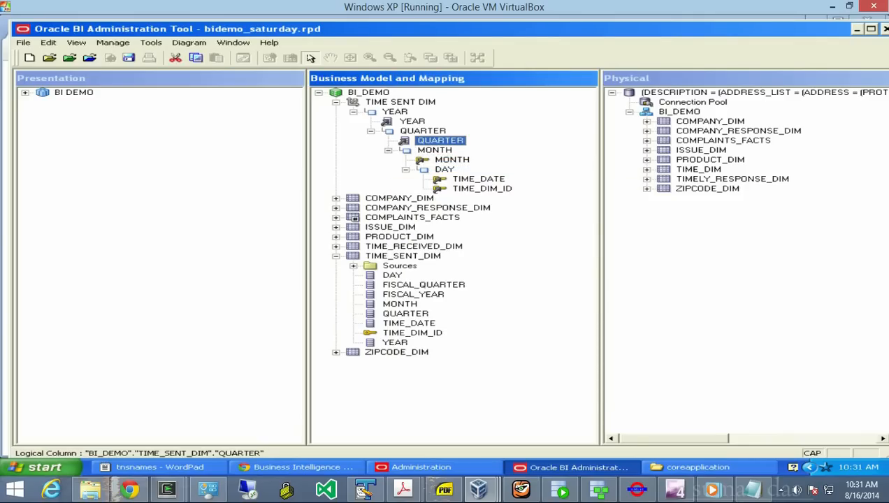
right_click(406, 139)
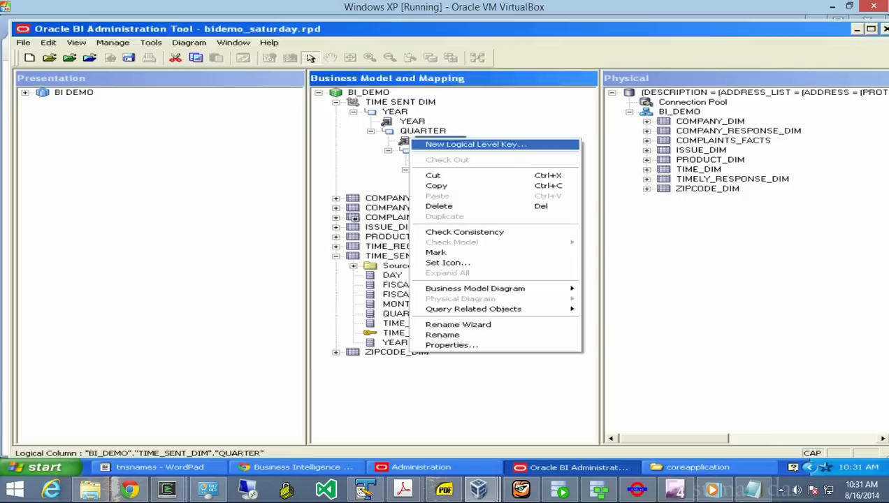
left_click(447, 144)
key("Return")
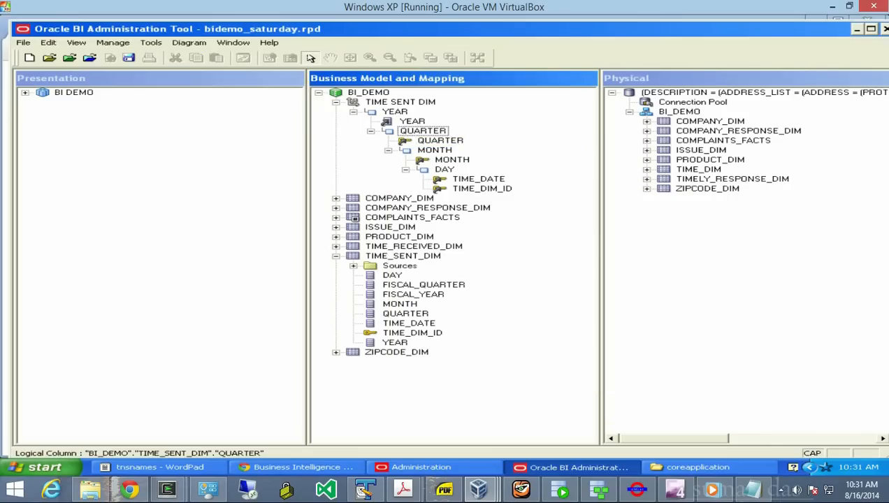
left_click(402, 122)
right_click(388, 121)
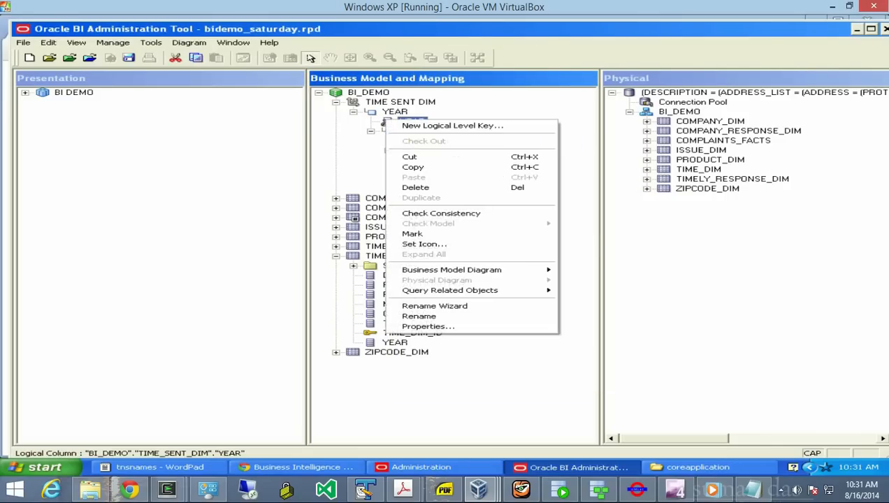
key("Return")
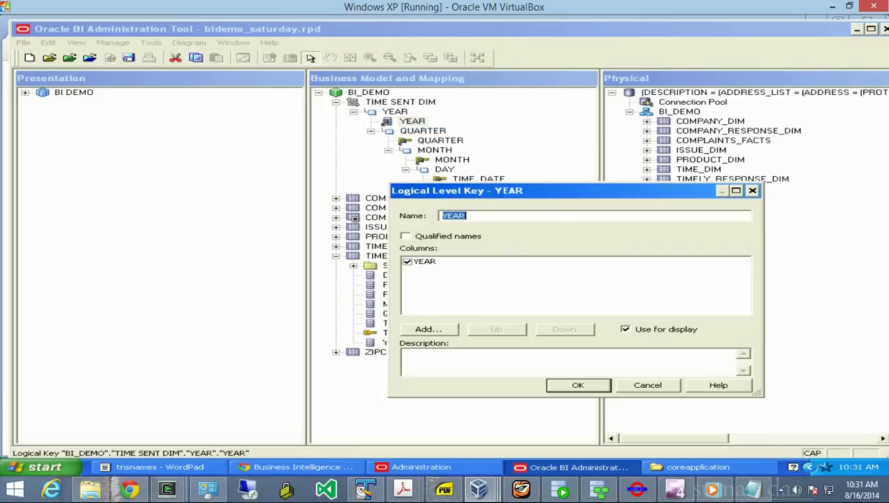
left_click(578, 386)
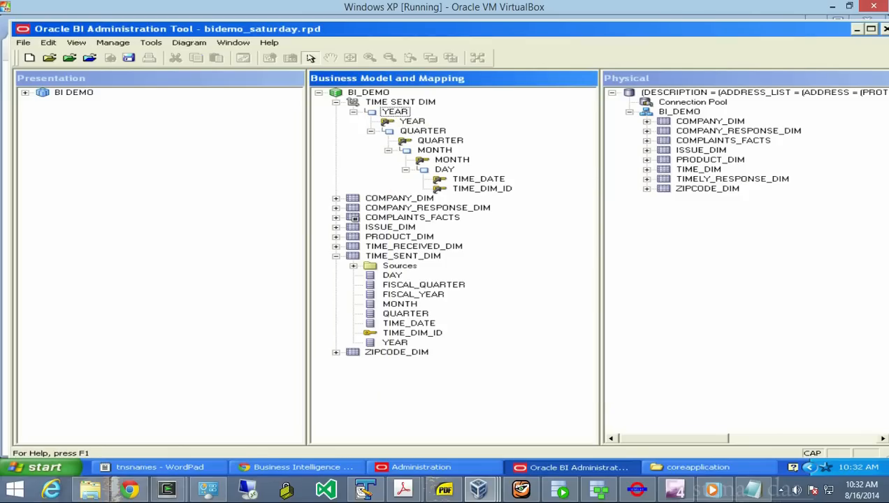
left_click(336, 102)
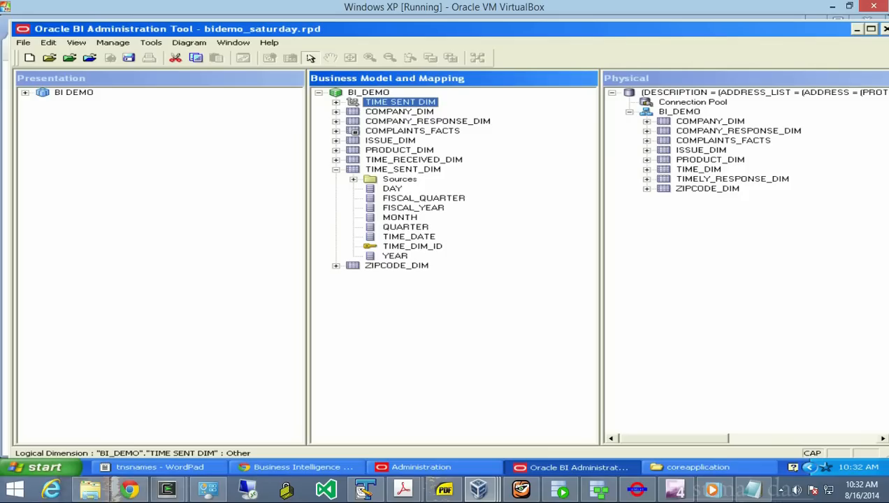
- Create a level-based dimension 'TIME SENT FISCAL DIM' under BI_DEMO with the Time option ticked
right_click(335, 92)
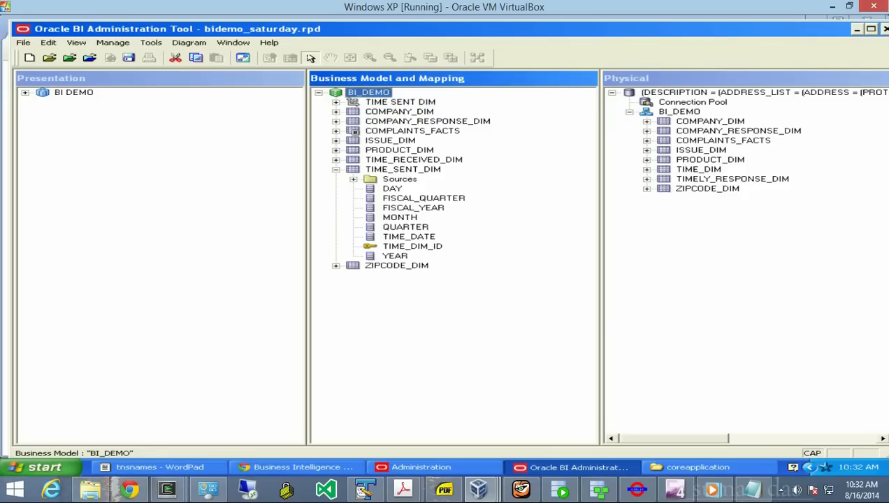
mouse_move(378, 98)
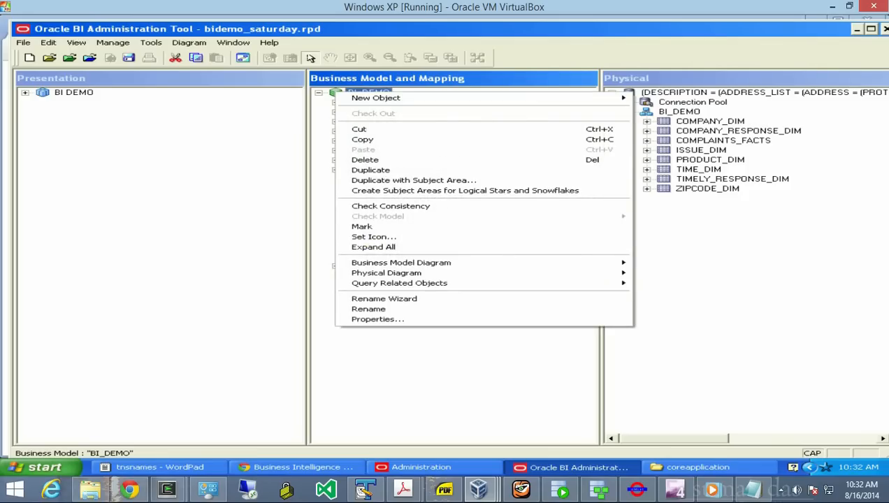
mouse_move(682, 118)
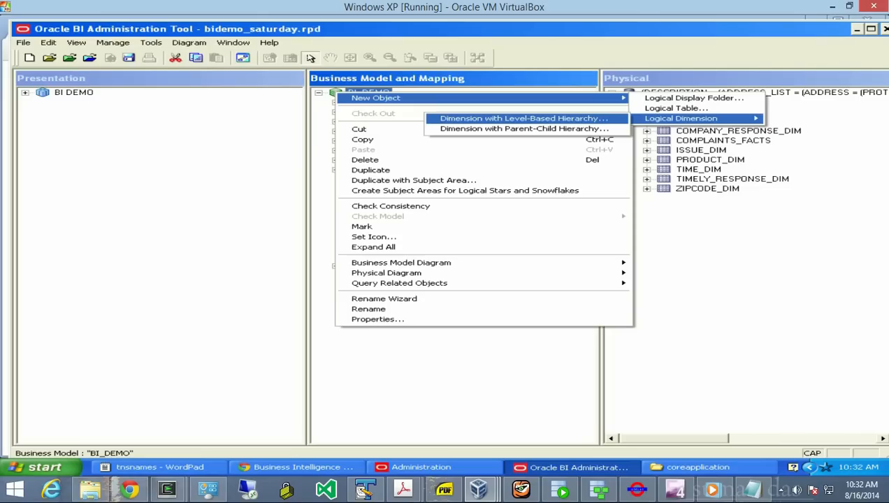
left_click(524, 119)
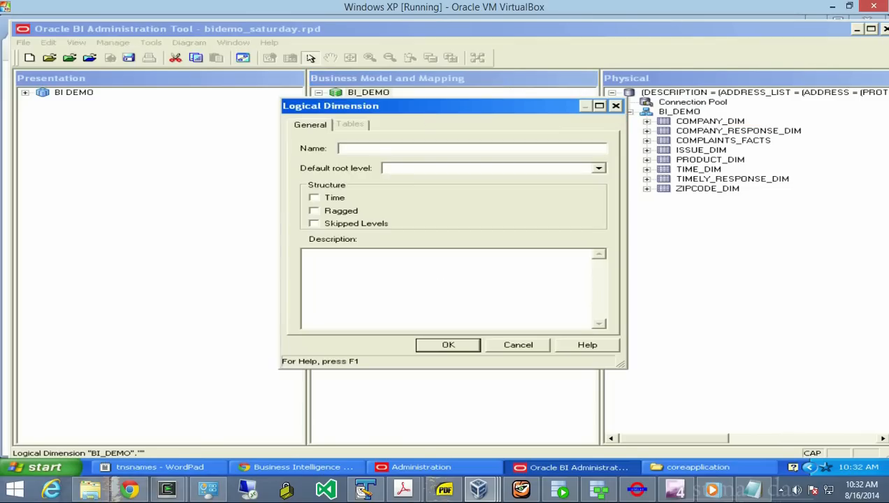
left_click_drag(475, 106, 658, 164)
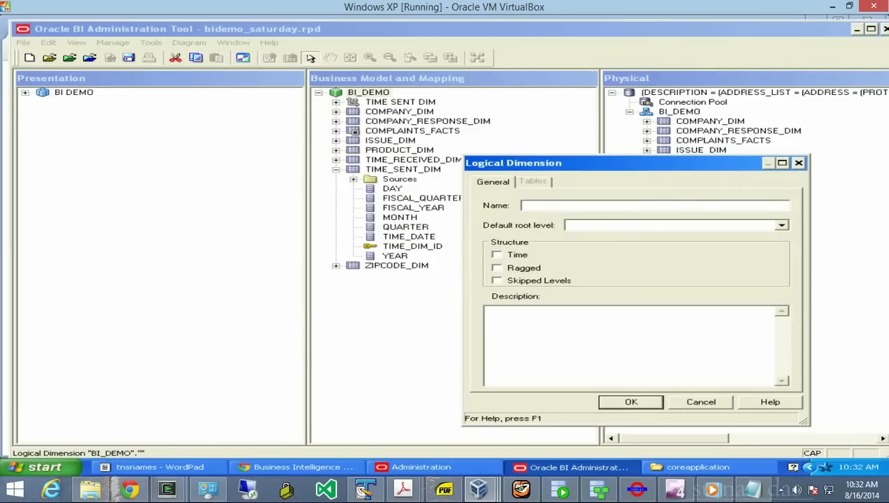
type("TIME SE")
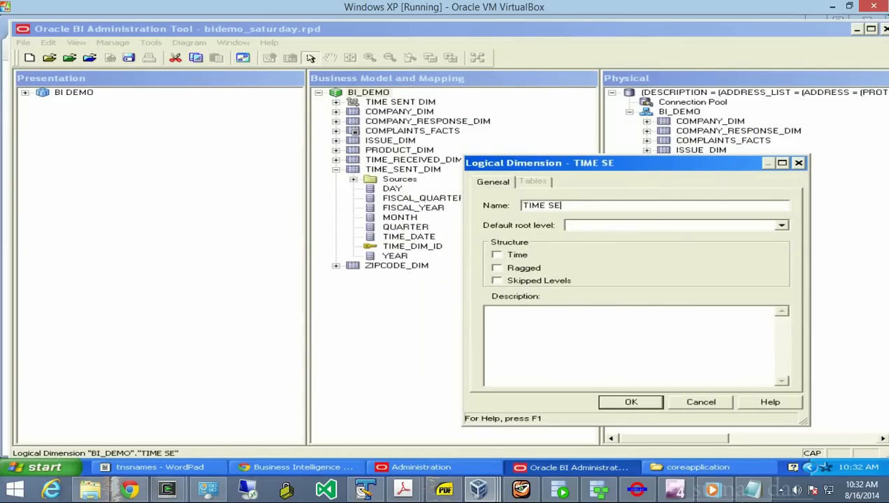
type("NT FISCAL DIM")
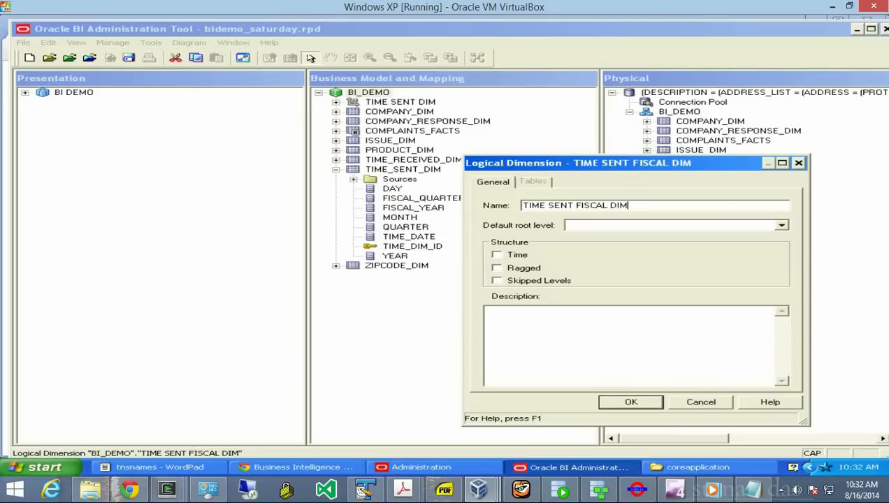
left_click(497, 255)
key("Return")
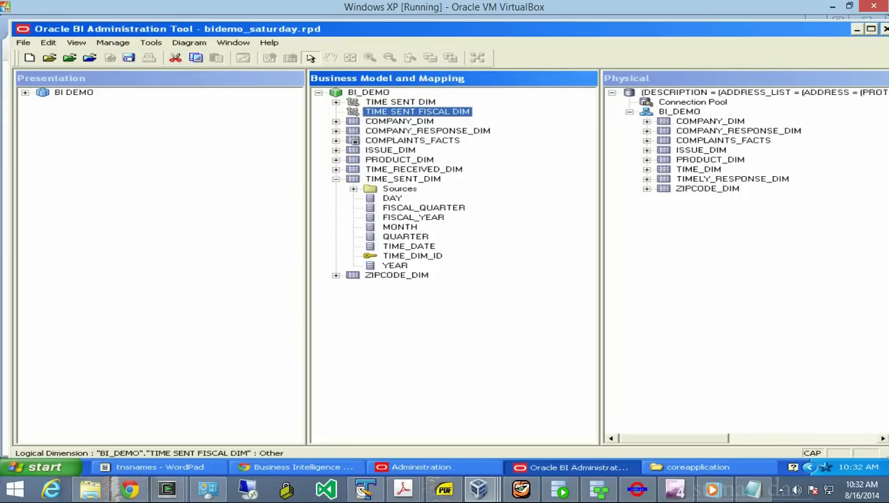
- Add a FISCAL YEAR level to the dimension as its grand total level
right_click(349, 109)
mouse_move(419, 115)
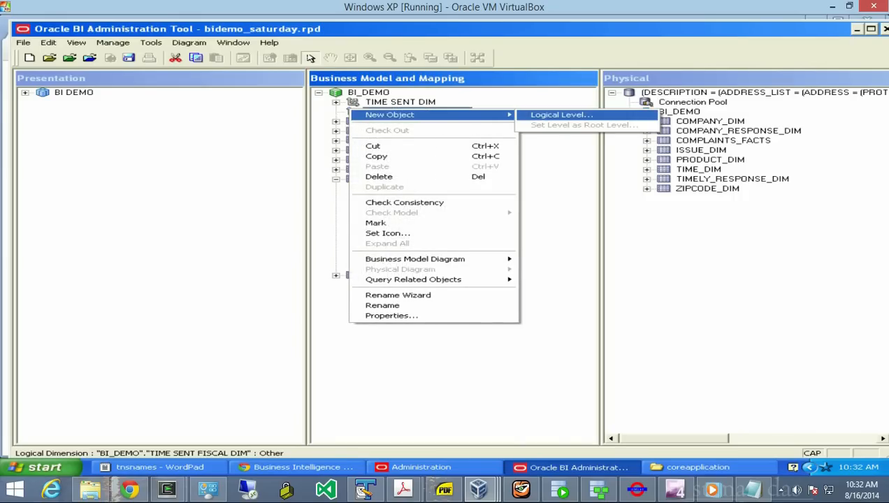
left_click(561, 114)
type("FISCAL YEAR")
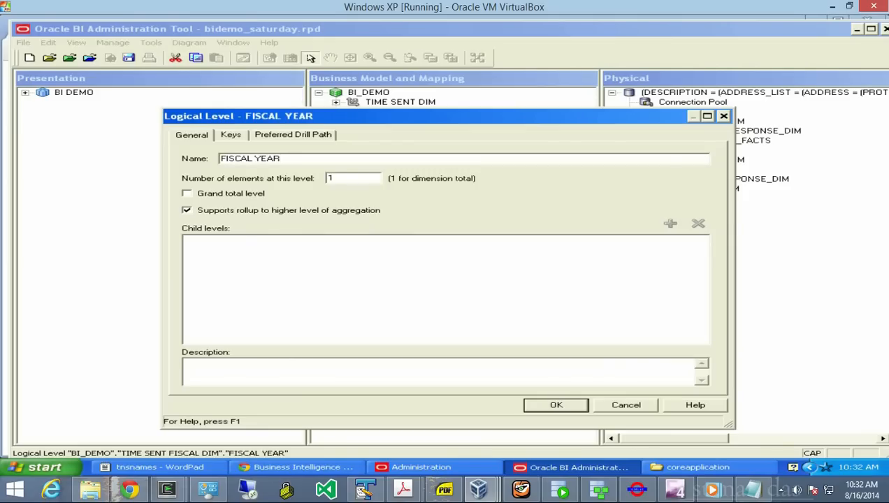
left_click(186, 193)
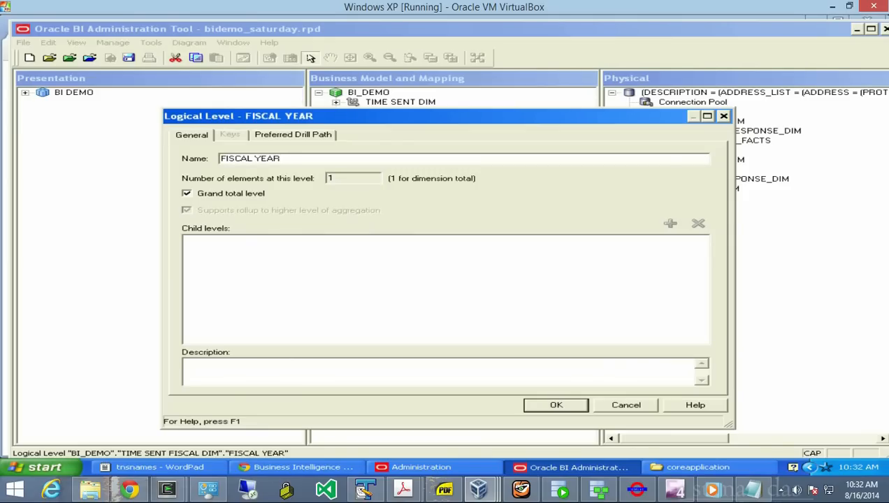
key("Return")
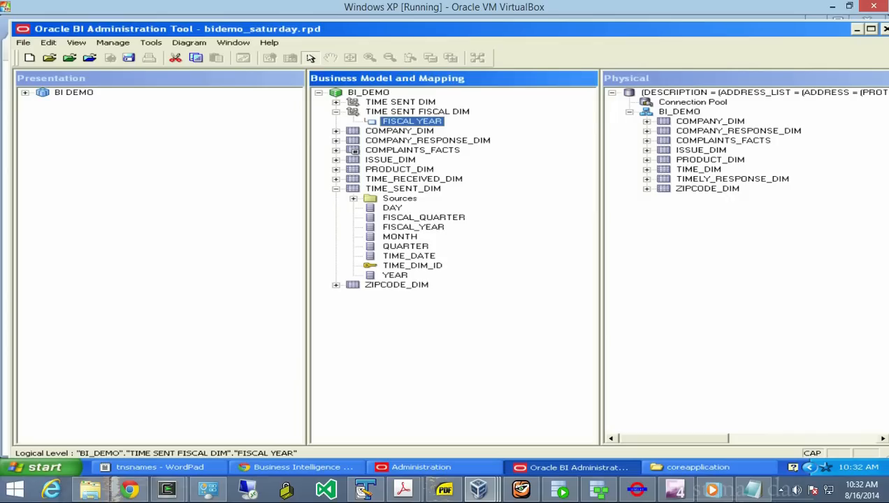
- Add a FISCAL QUARTER child level under FISCAL YEAR
right_click(378, 121)
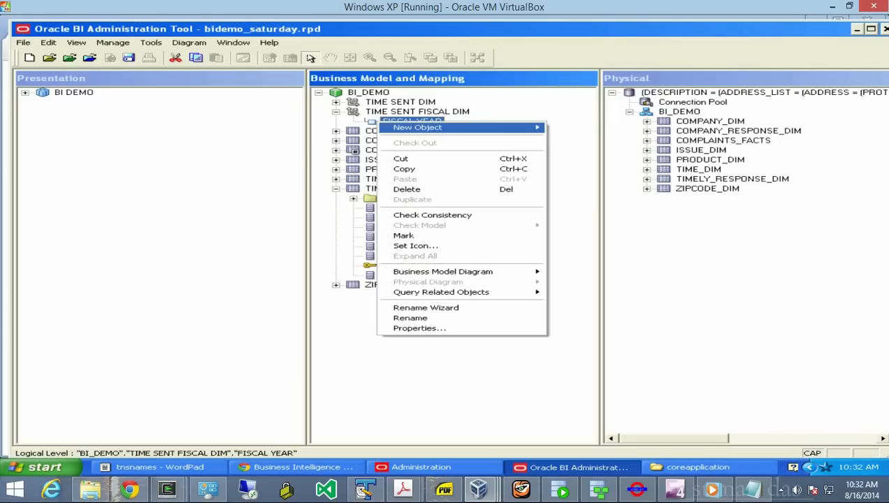
mouse_move(420, 127)
key("Return")
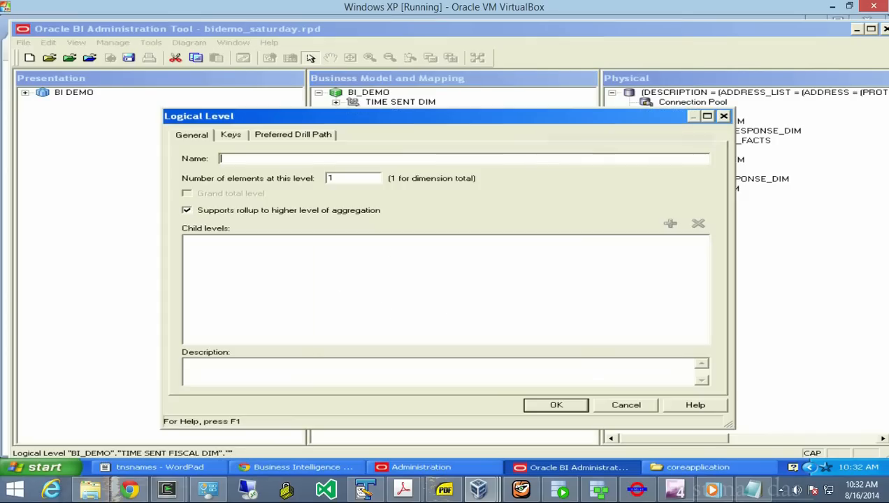
type("Q")
key("BackSpace")
type("FISCAL QU")
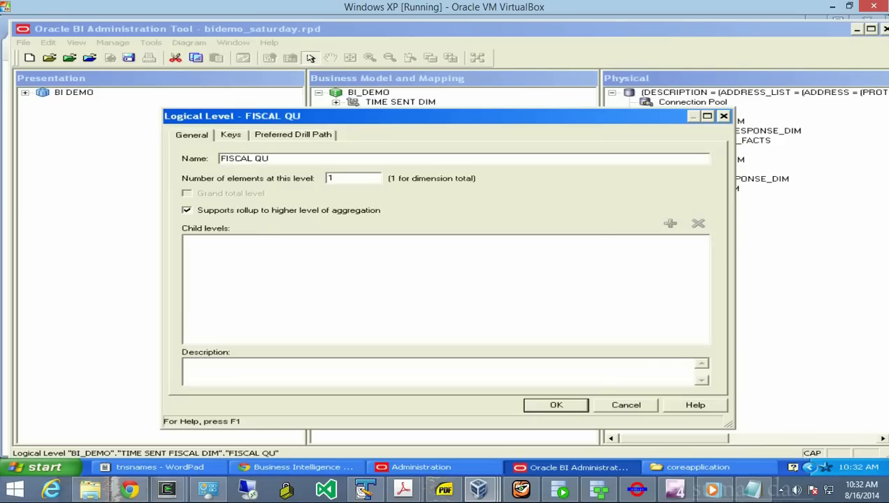
type("ARTER")
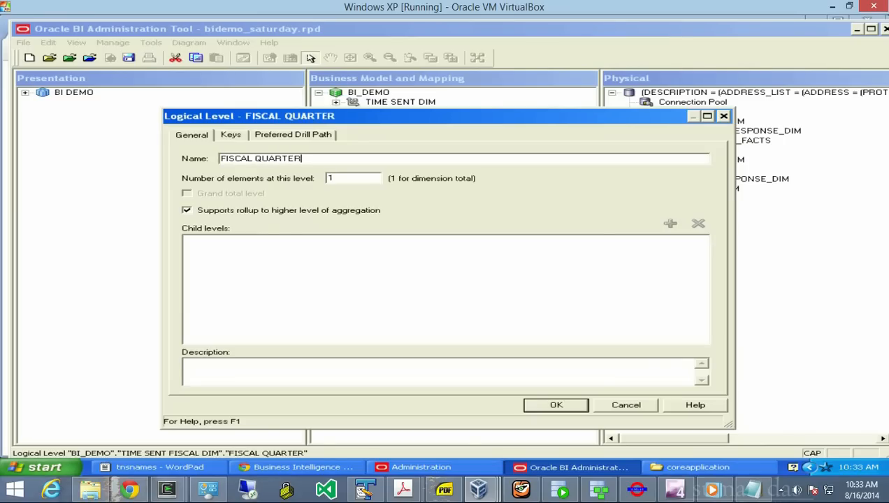
key("Return")
- Add a MONTH child level under FISCAL QUARTER and a DATE child level under MONTH
right_click(393, 133)
mouse_move(482, 139)
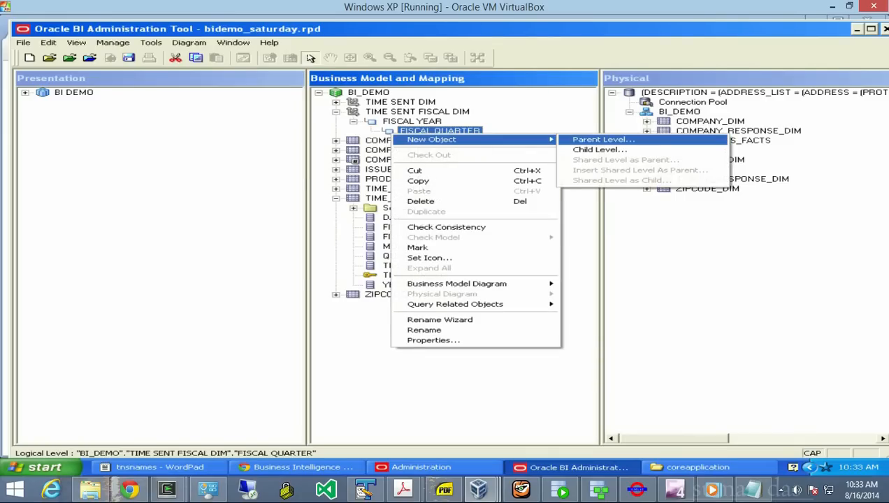
left_click(599, 150)
type("MONTH")
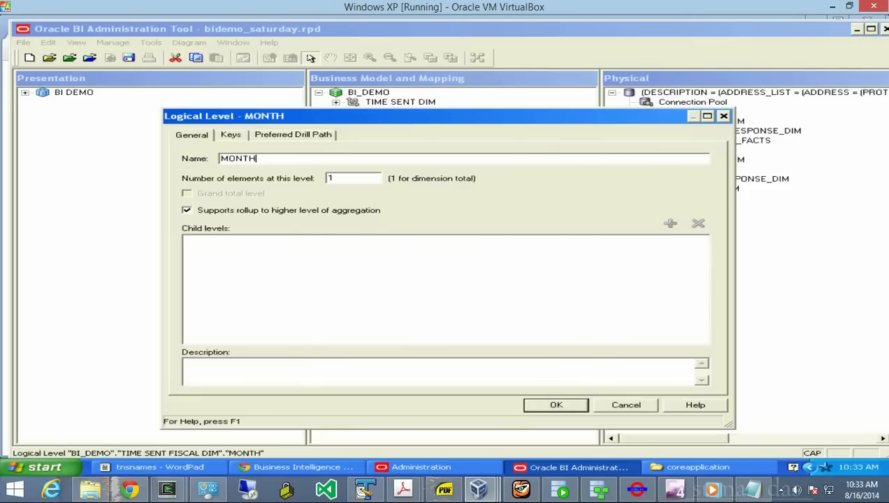
key("Return")
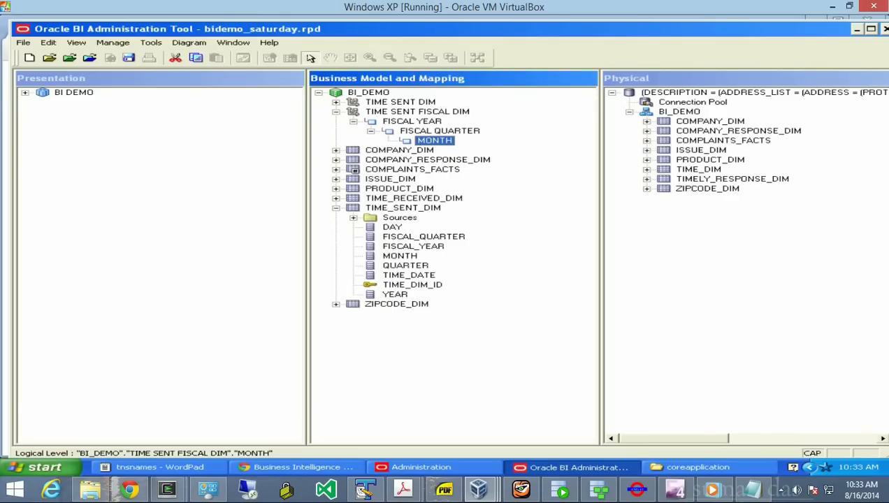
right_click(409, 141)
mouse_move(489, 147)
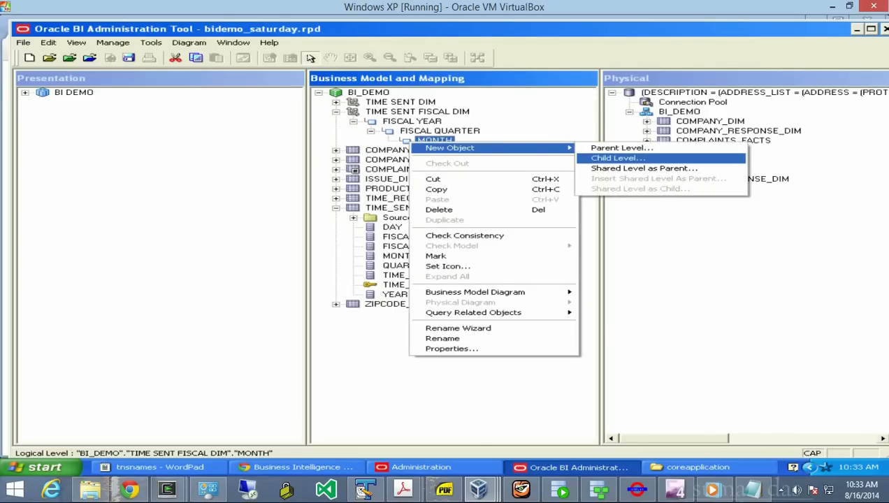
left_click(618, 158)
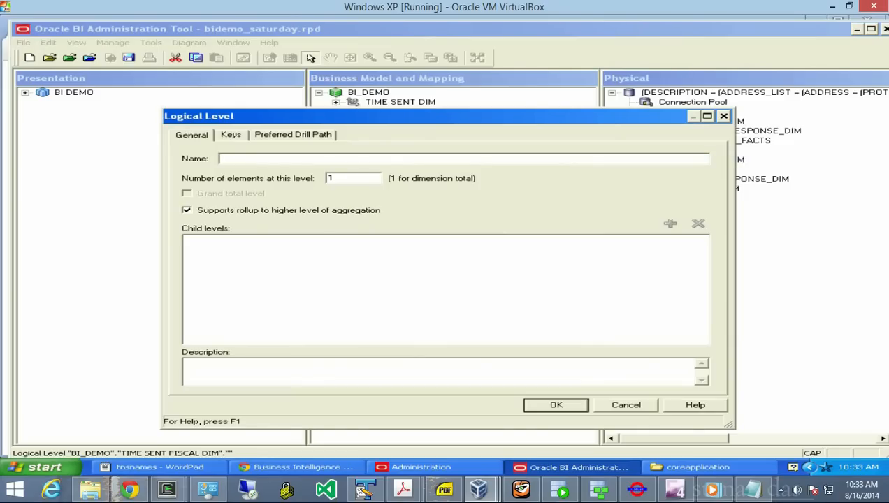
type("DATE")
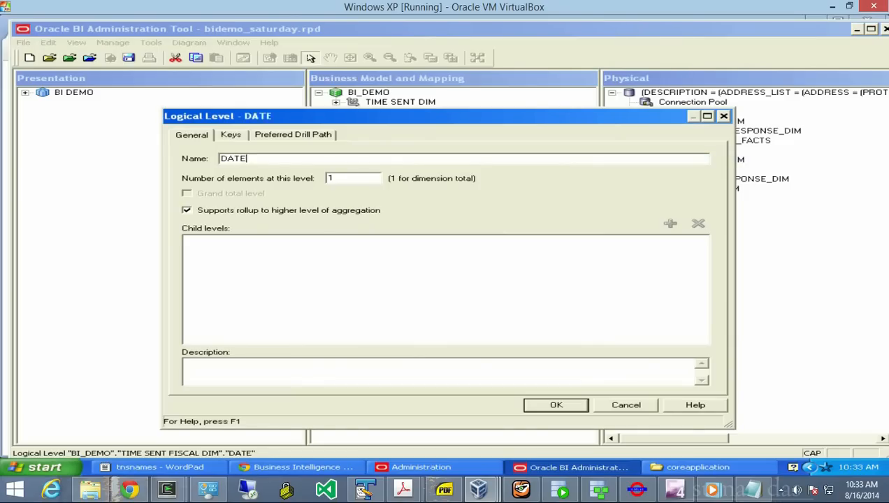
key("Return")
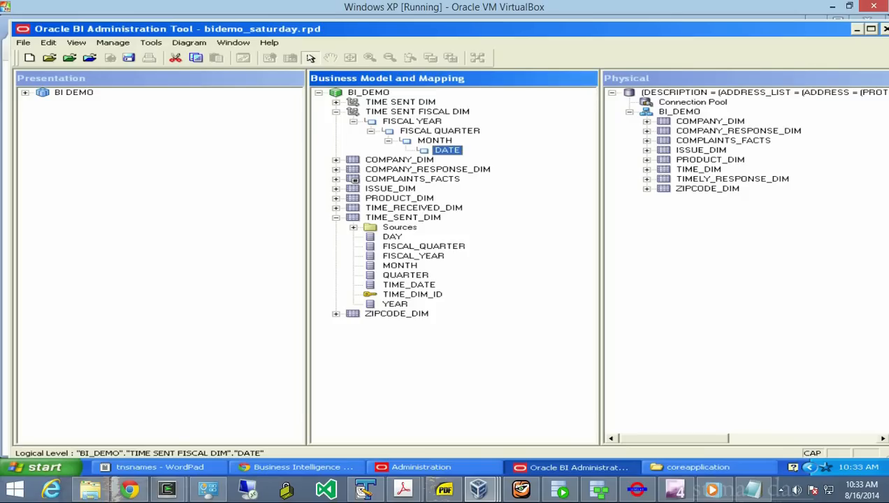
left_click(413, 256)
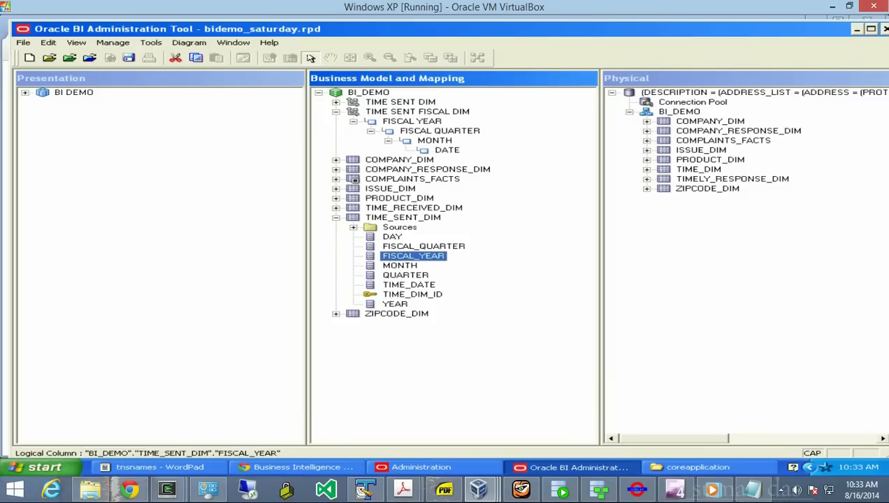
left_click_drag(413, 255, 412, 121)
left_click_drag(413, 256, 412, 122)
left_click_drag(413, 256, 412, 122)
left_click(336, 102)
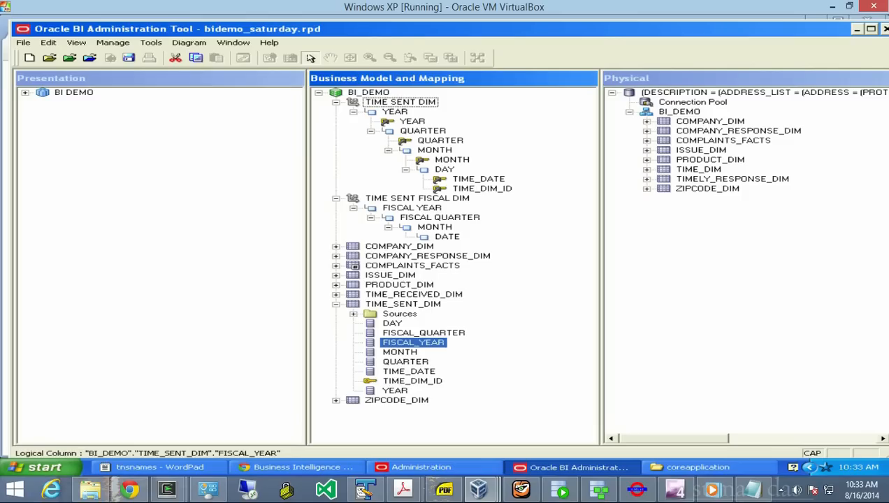
left_click(336, 102)
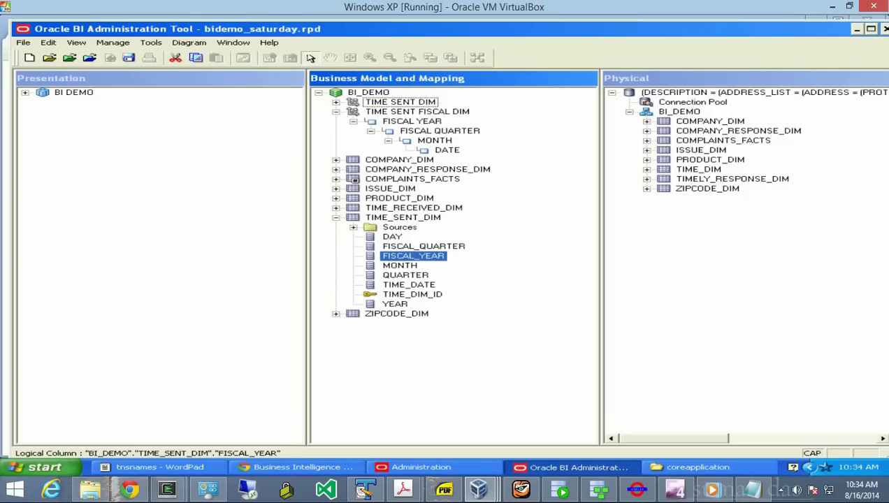
left_click(417, 112)
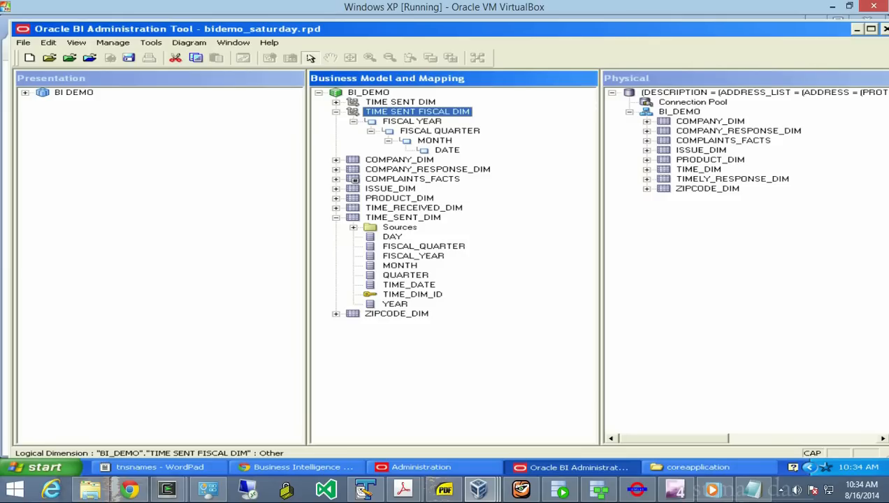
- Replace SENT with RECEIVED in the fiscal dimension's name, giving TIME RECEIVED FISCAL DIM
left_click(337, 218)
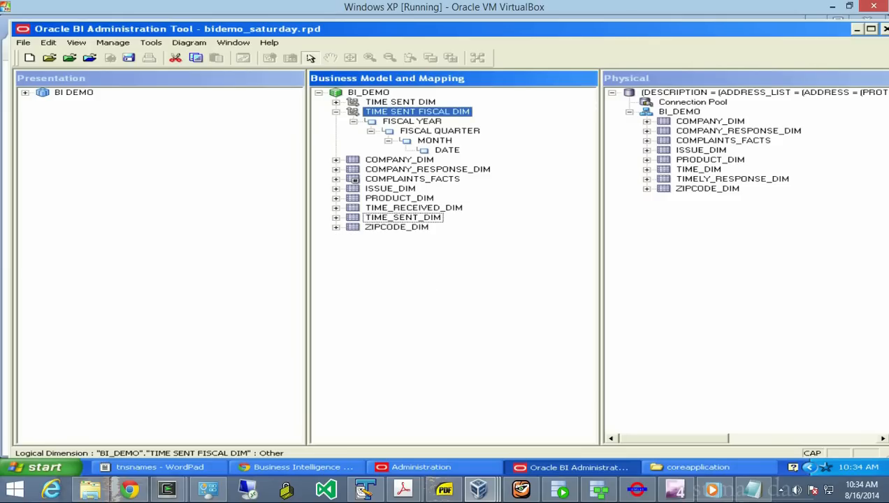
left_click(336, 208)
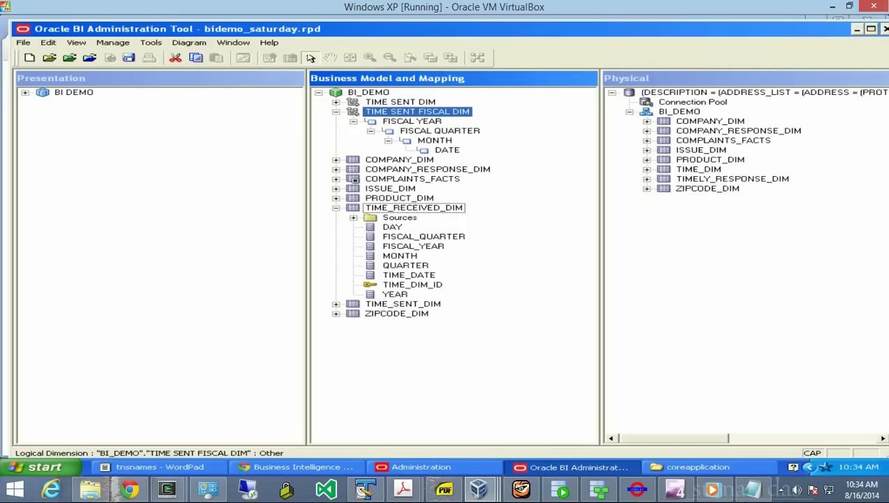
right_click(389, 112)
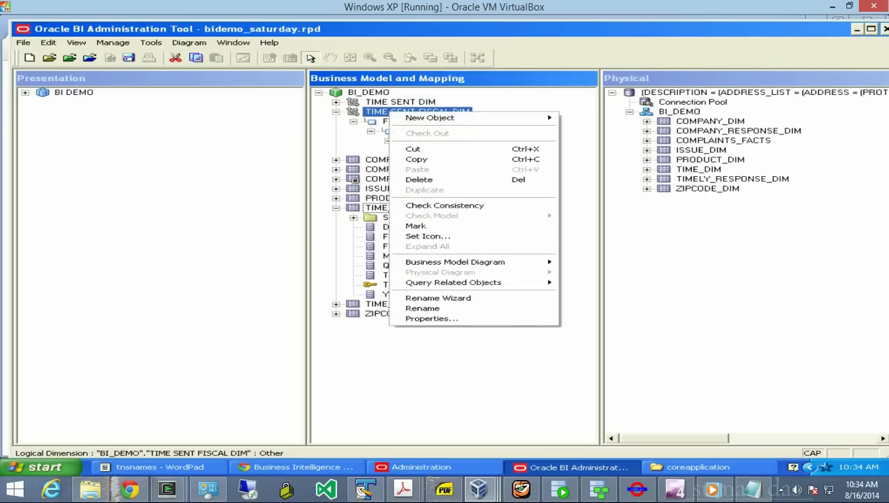
left_click(422, 308)
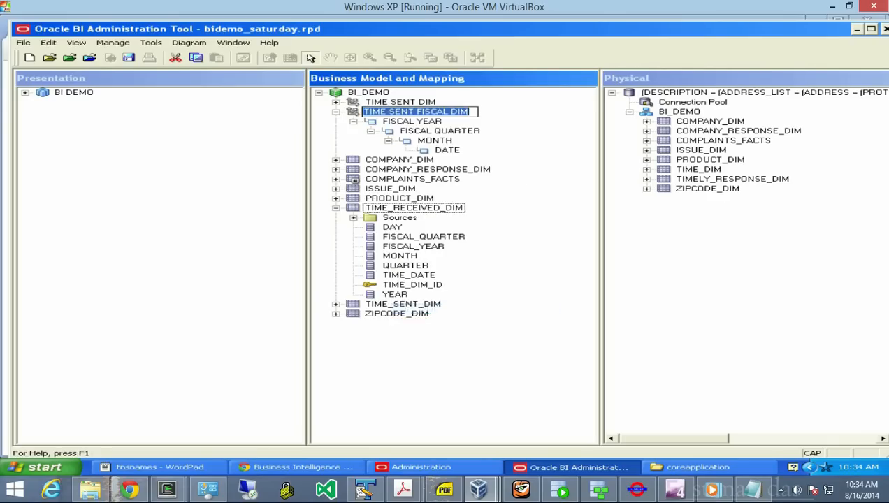
left_click(415, 112)
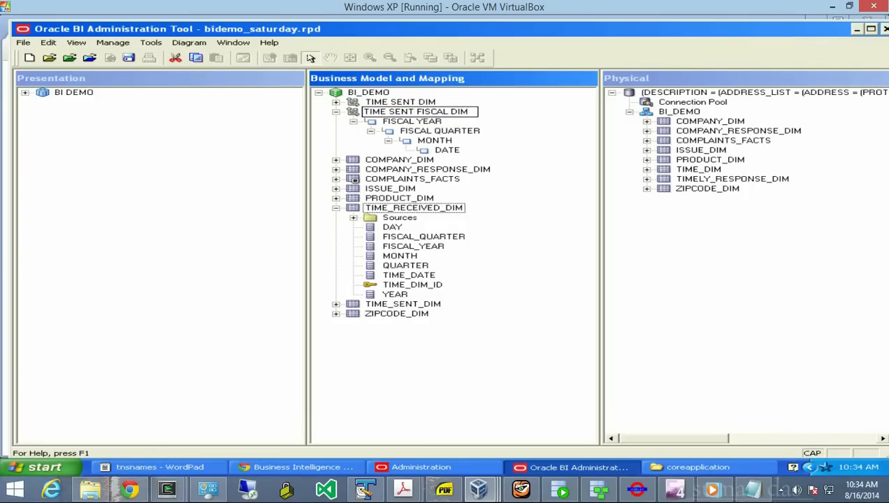
key("BackSpace")
key("BackSpace")
key("BackSpace")
key("BackSpace")
key("BackSpace")
type("rece")
key("BackSpace")
key("BackSpace")
key("BackSpace")
key("BackSpace")
type("RECEIVED")
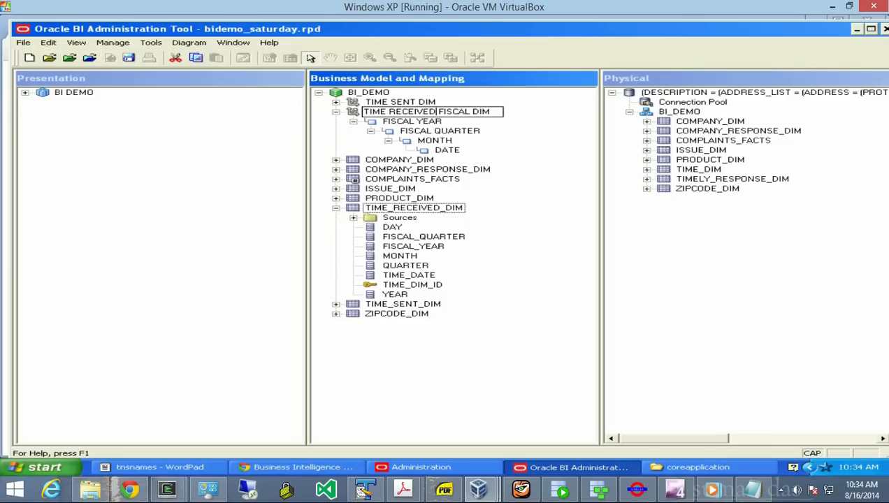
key("Return")
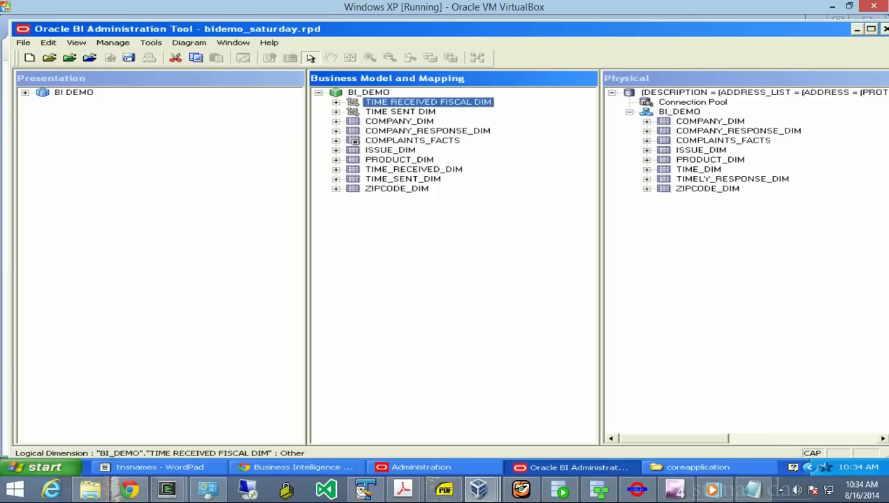
key("Right")
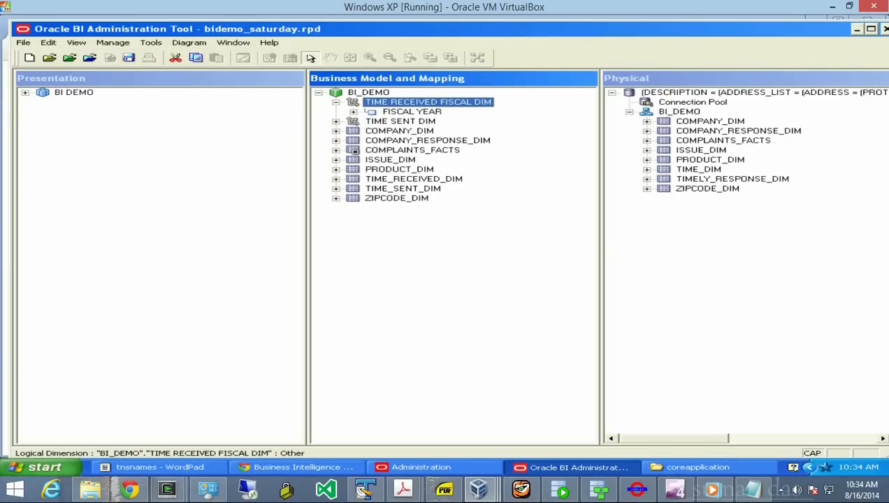
- Drag FISCAL_YEAR, FISCAL_QUARTER, MONTH, TIME_DATE and TIME_DIM_ID from TIME_RECEIVED_DIM onto their fiscal levels
key("Down")
key("Right")
key("Down")
key("Right")
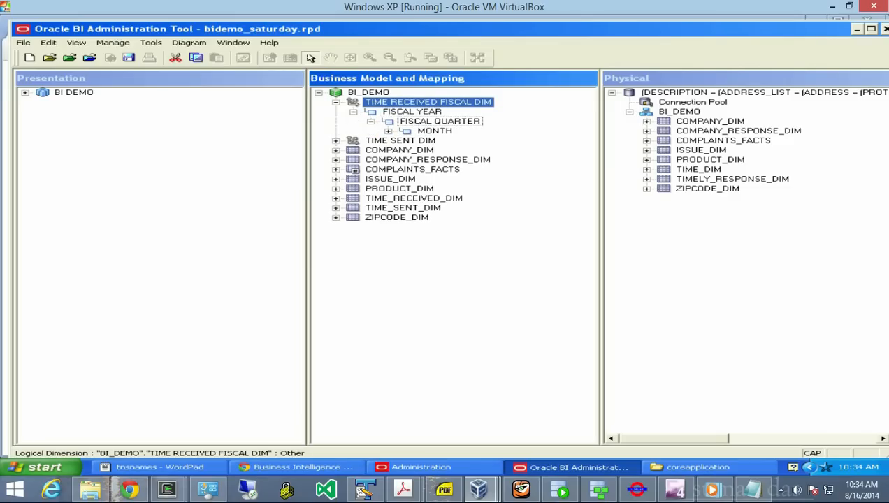
left_click(336, 198)
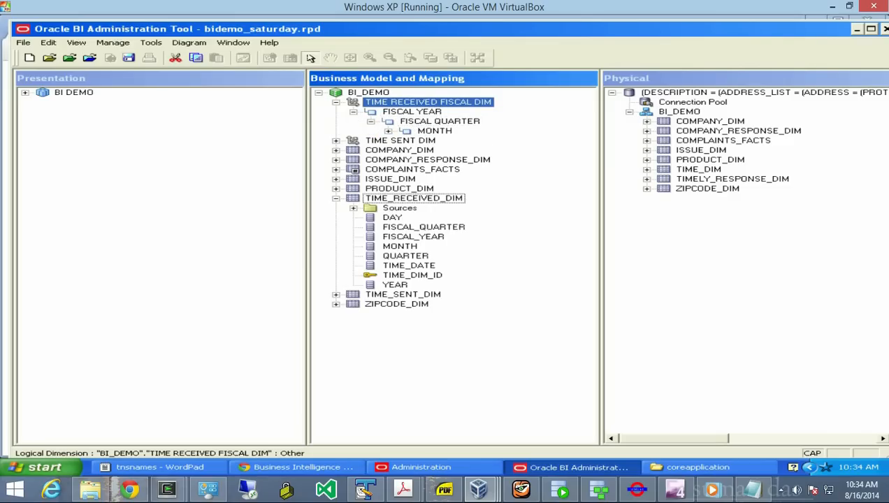
left_click_drag(413, 237, 412, 112)
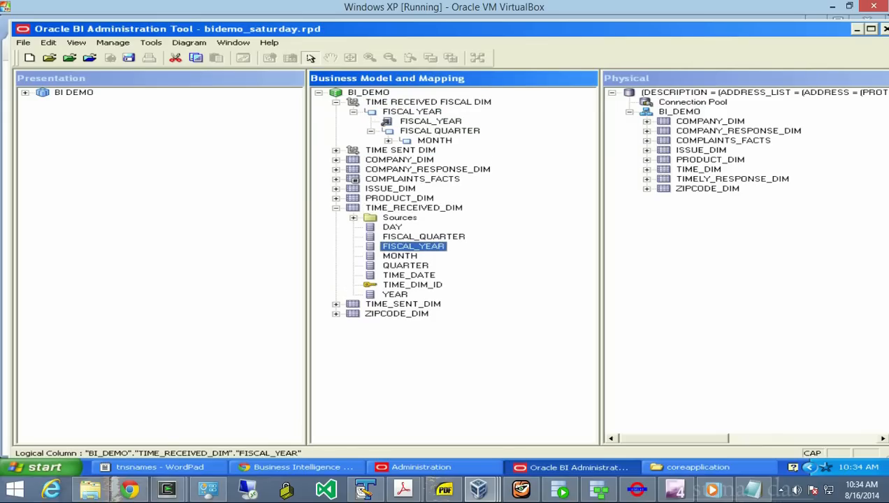
left_click_drag(424, 237, 440, 130)
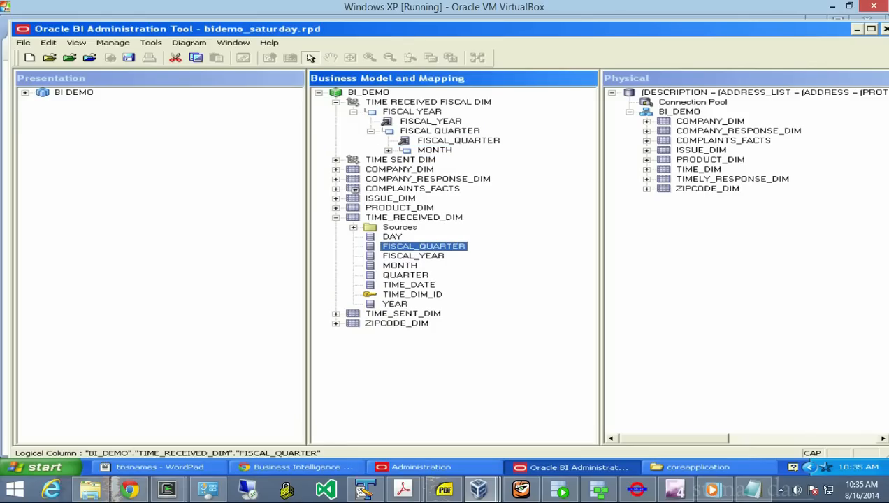
left_click_drag(400, 265, 434, 151)
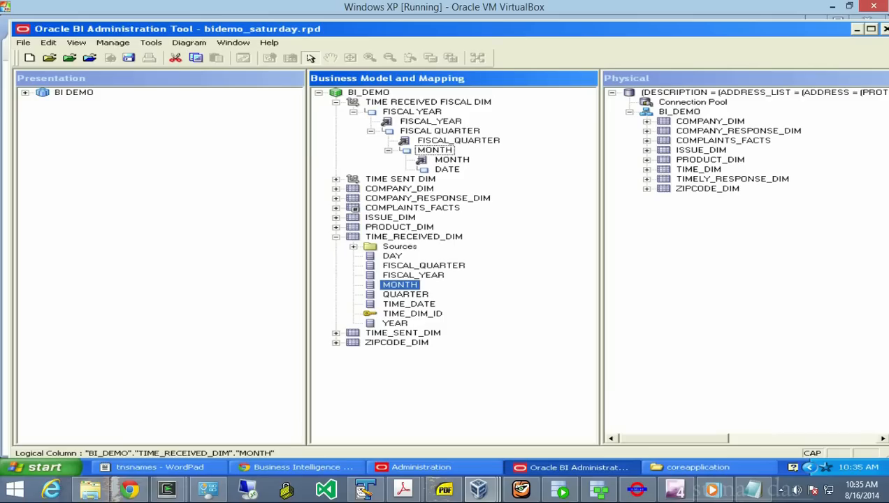
left_click(409, 304)
left_click_drag(409, 304, 447, 170)
left_click_drag(413, 323, 448, 169)
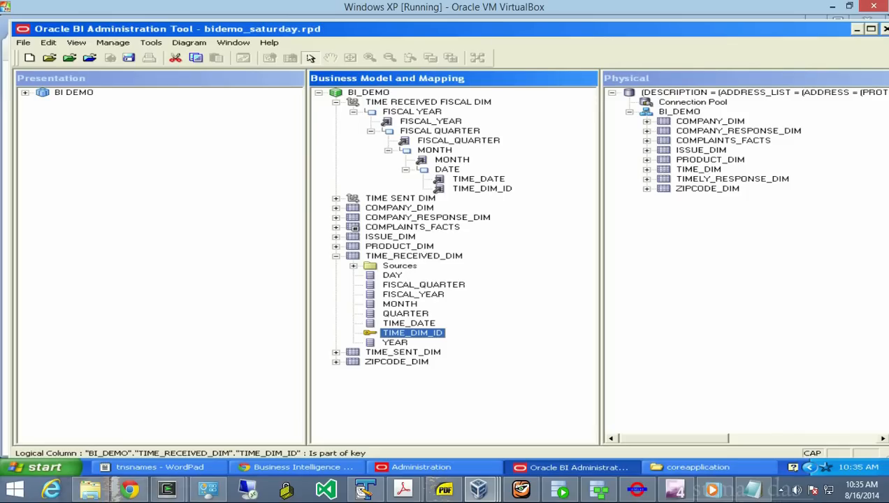
- Make TIME_DIM_ID (not for display) and TIME_DATE level keys of the DATE level
right_click(441, 188)
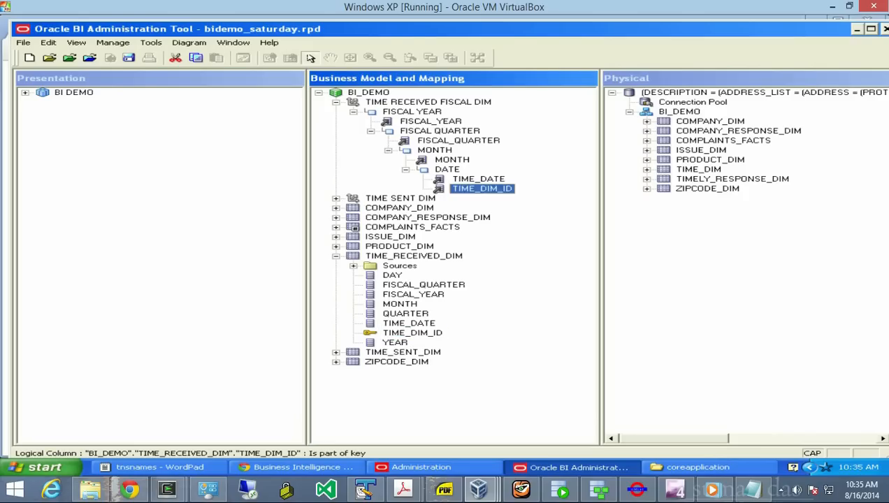
left_click(505, 193)
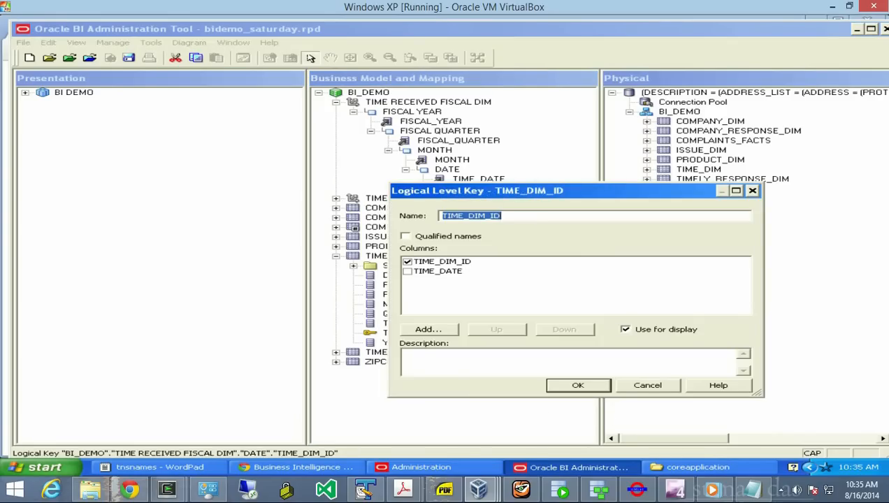
left_click(624, 329)
key("Return")
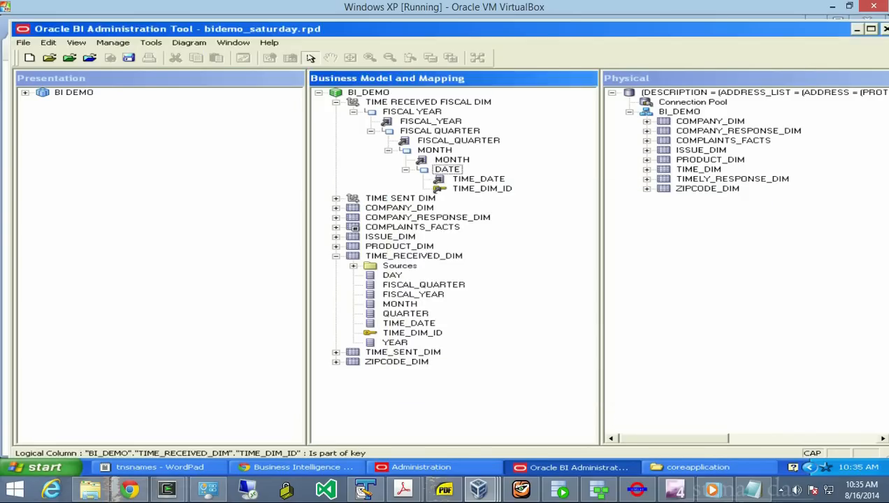
right_click(438, 179)
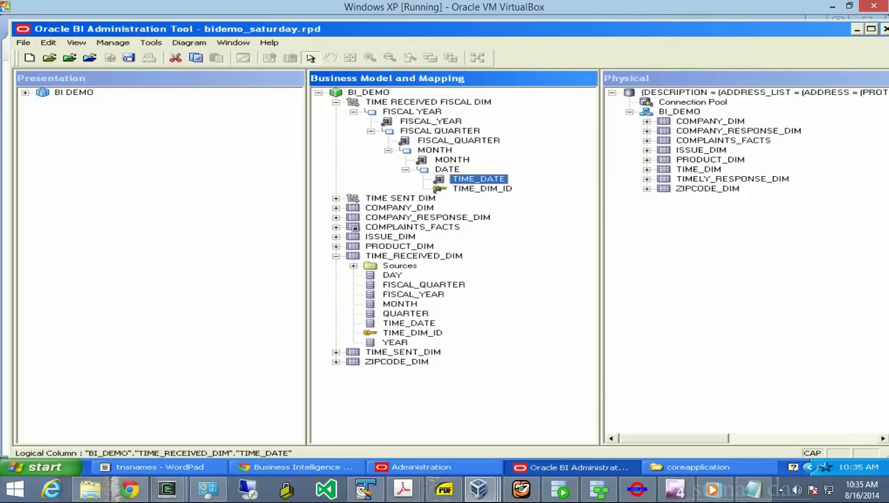
key("Return")
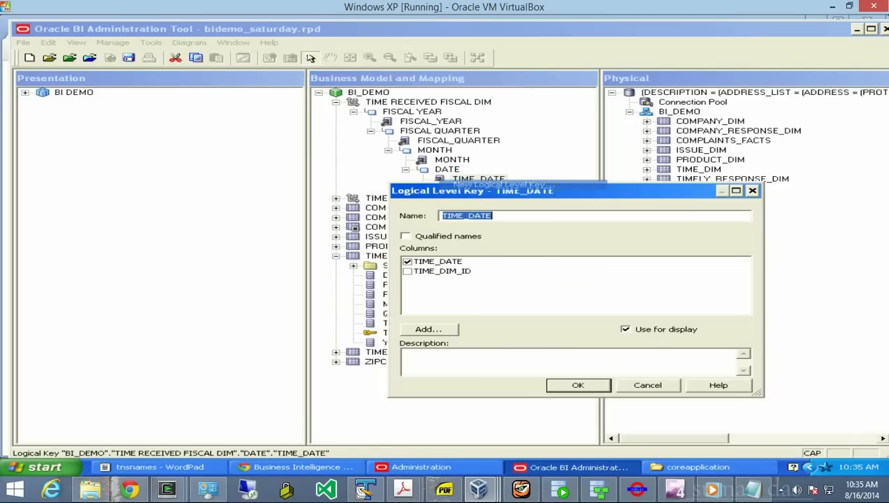
key("Return")
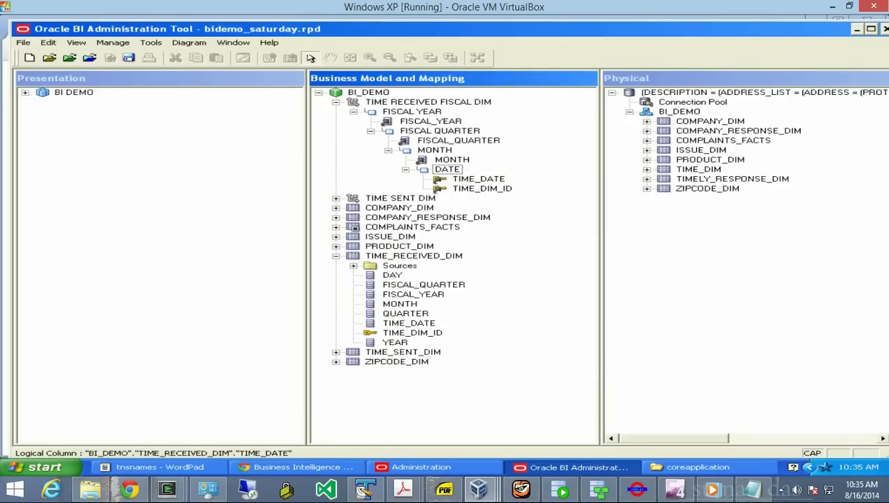
- Check the DATE level and TIME RECEIVED FISCAL DIM properties, closing both unchanged
right_click(425, 168)
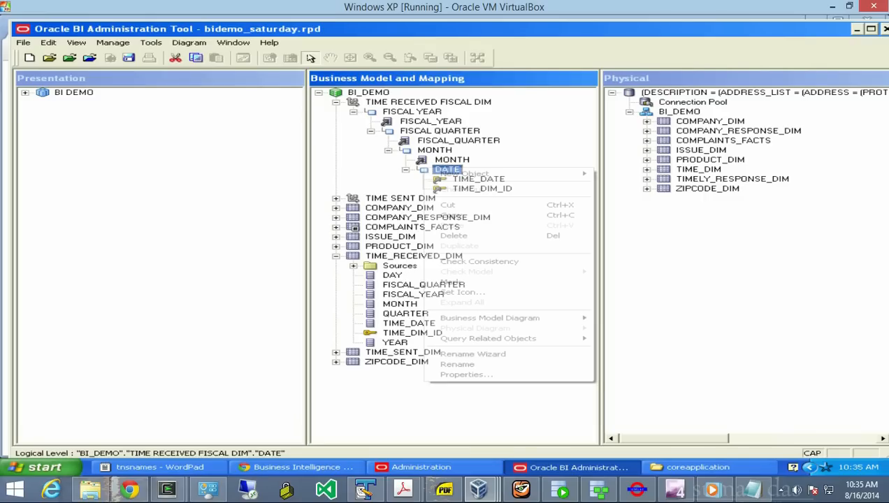
mouse_move(464, 173)
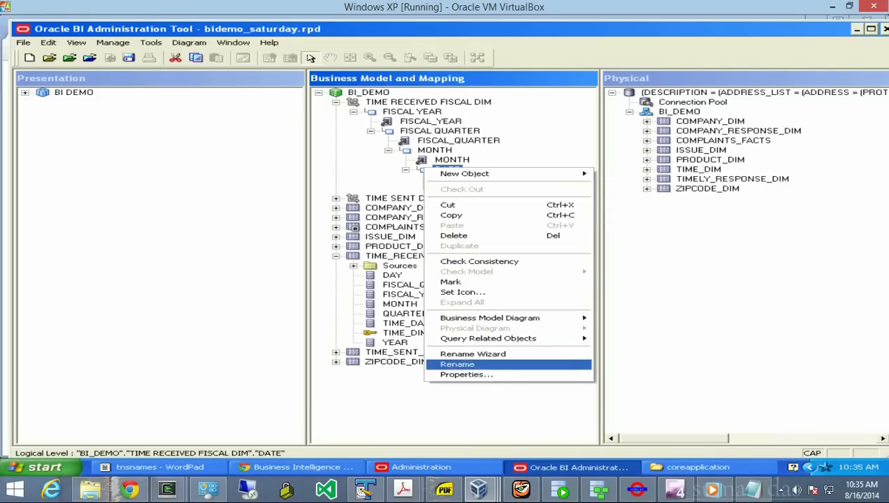
left_click(466, 375)
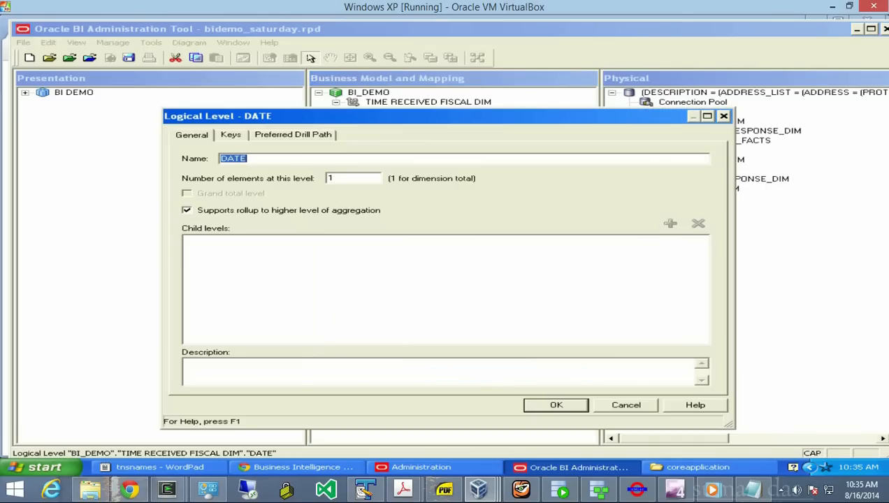
left_click(221, 158)
key("Return")
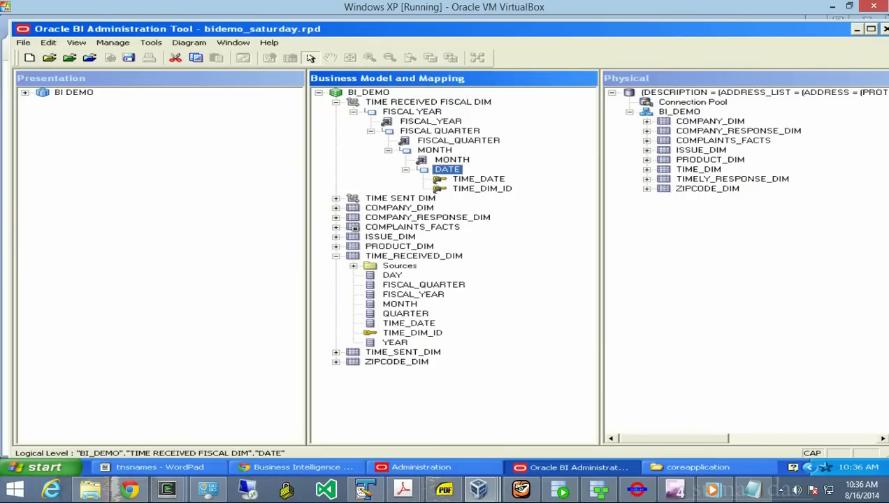
left_click(428, 102)
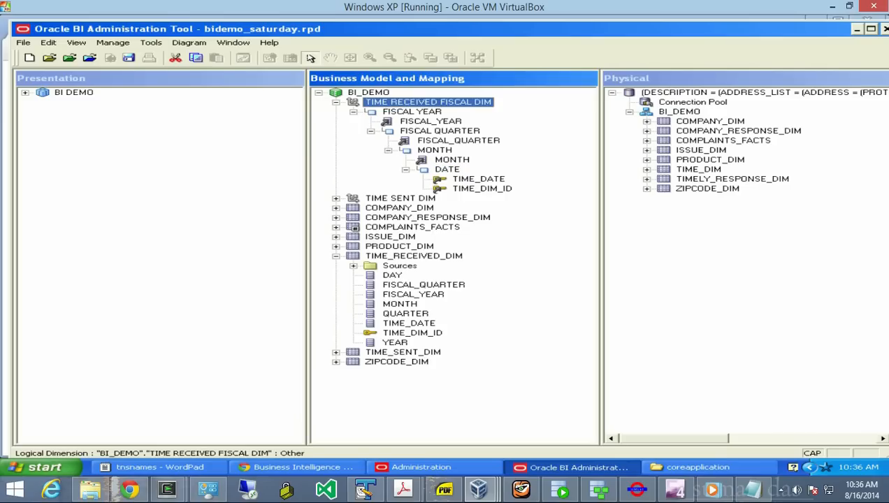
right_click(362, 101)
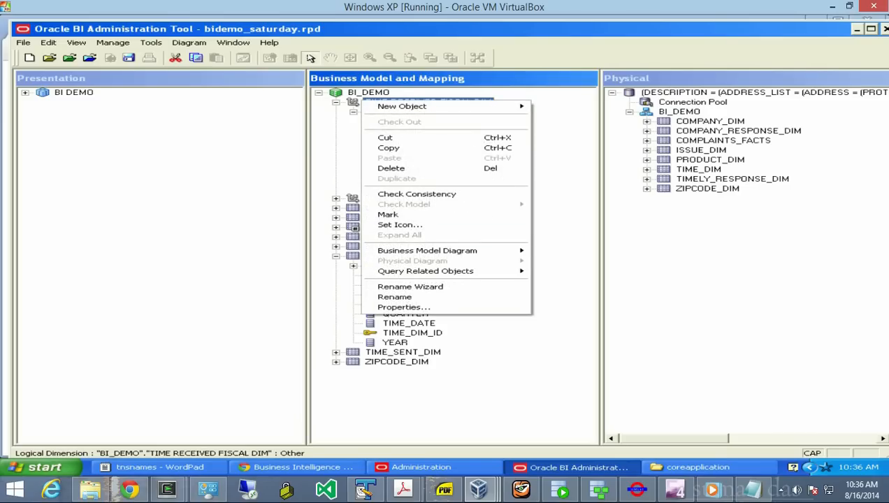
key("Return")
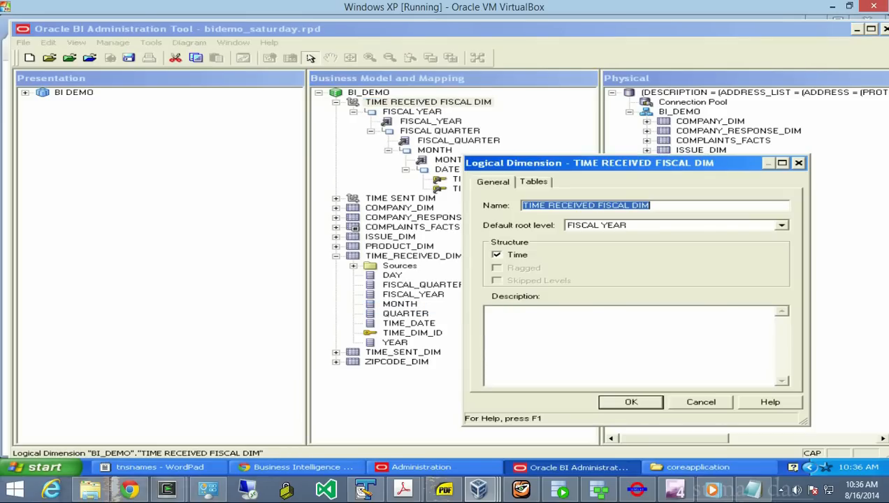
key("Escape")
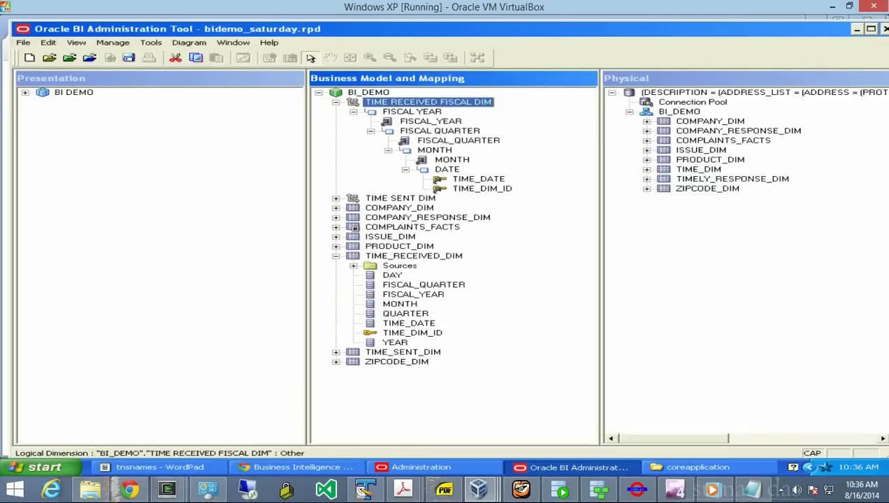
- Tick Chronological Key for TIME_DIM_ID in the DATE level's Keys settings and apply
left_click(440, 169)
right_click(429, 169)
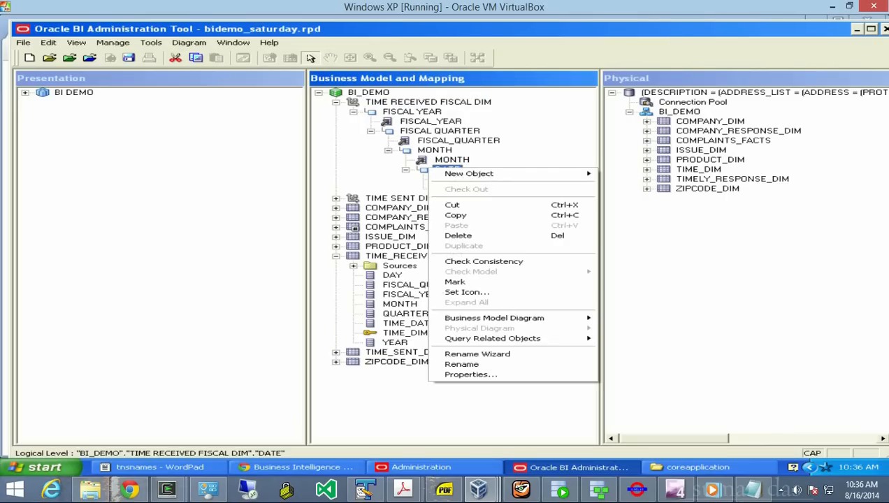
left_click(471, 375)
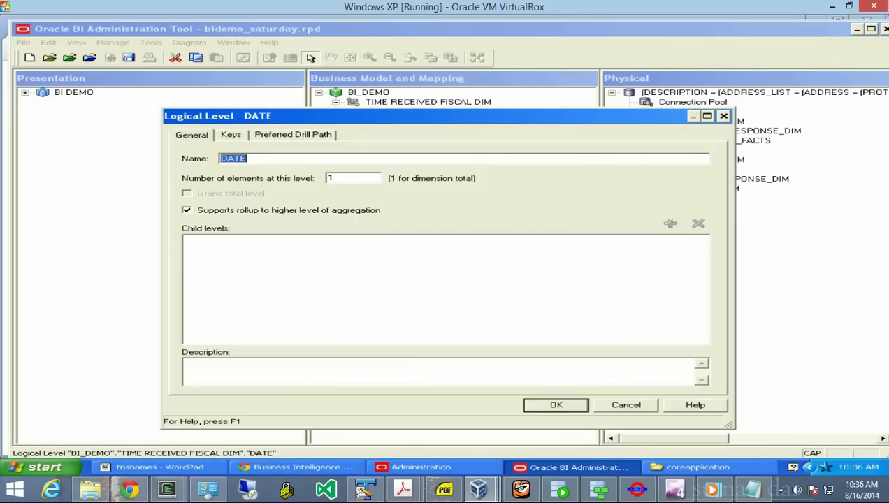
left_click(230, 135)
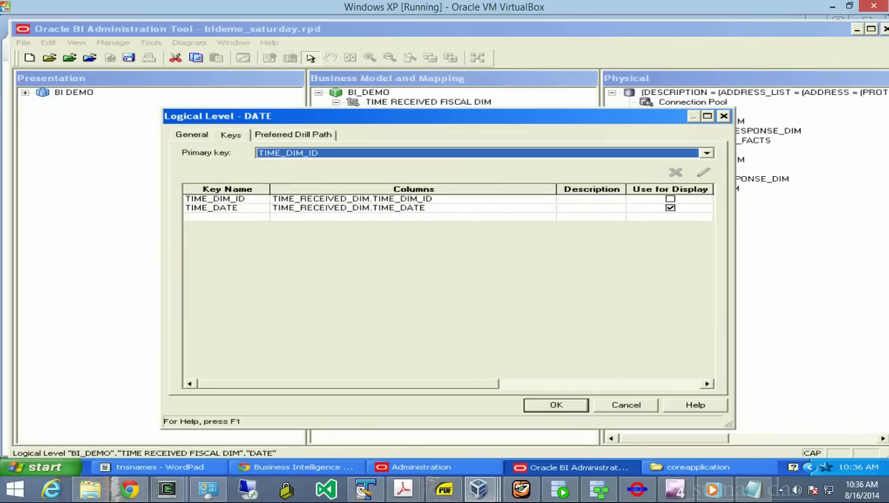
left_click_drag(350, 385, 550, 385)
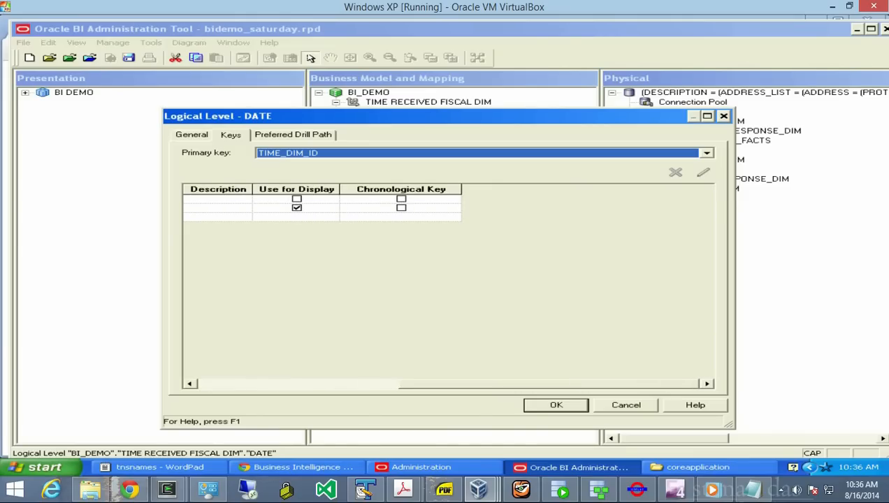
left_click(402, 199)
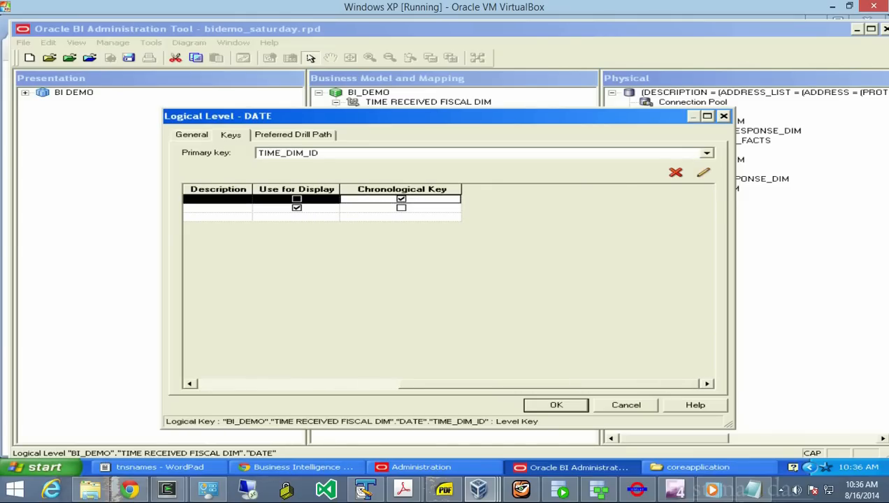
left_click_drag(550, 385, 349, 384)
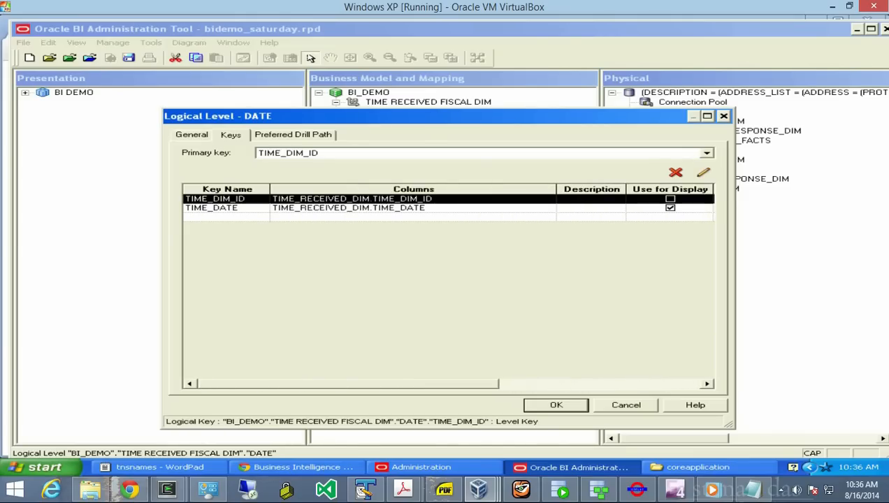
left_click(556, 406)
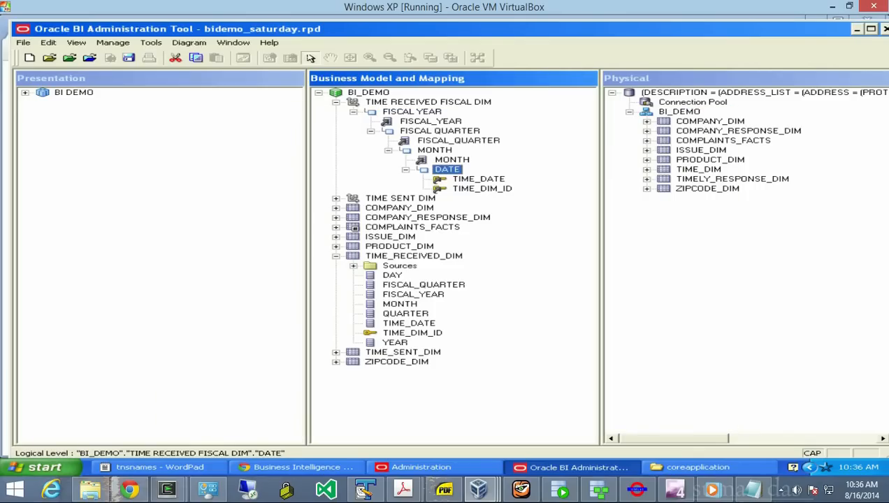
left_click(336, 102)
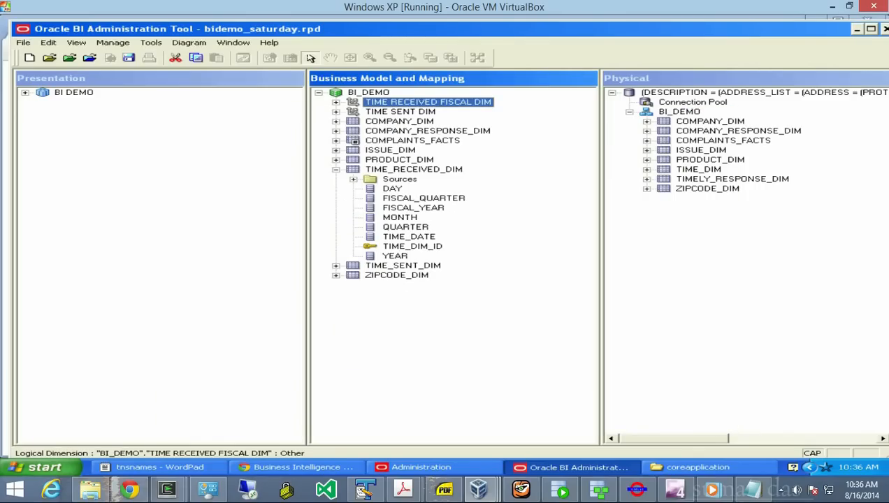
- Drag the physical TIME_DIM table into the BI_DEMO business model
left_click(337, 169)
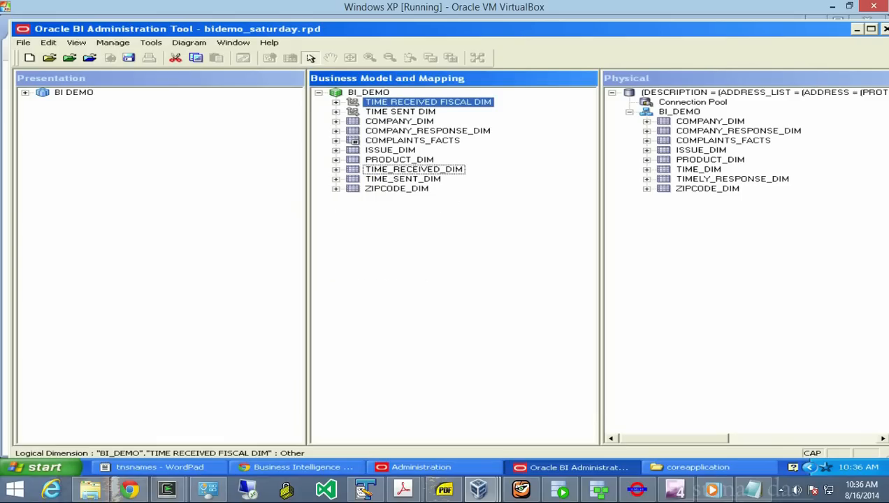
left_click(447, 259)
left_click(699, 169)
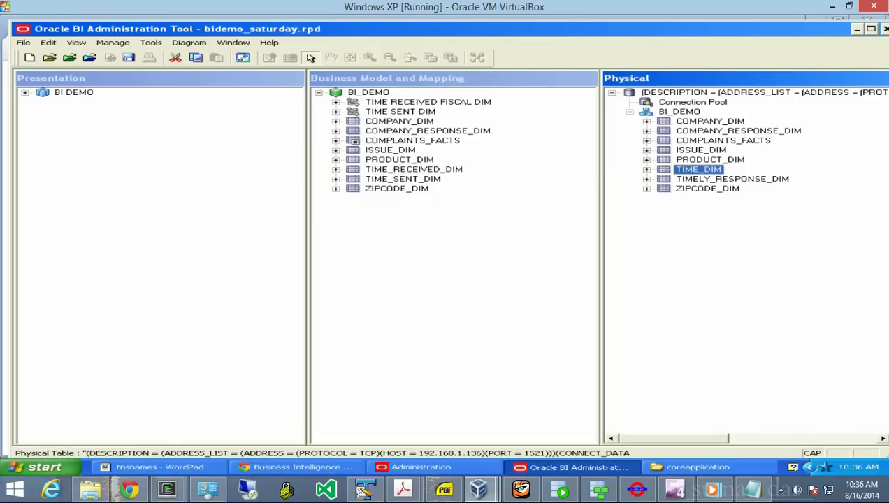
left_click_drag(698, 169, 368, 92)
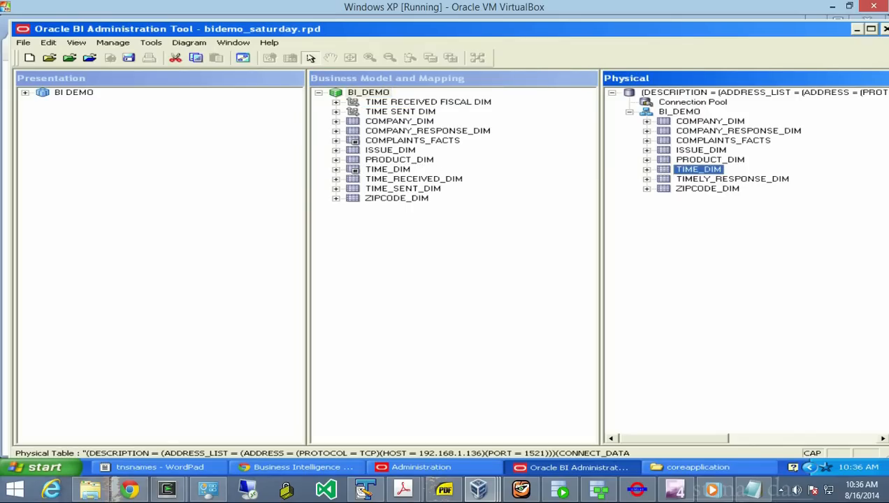
- Rename the new TIME_DIM logical table to 'TIME SENT DIM FISCAL'
left_click(386, 170)
right_click(386, 172)
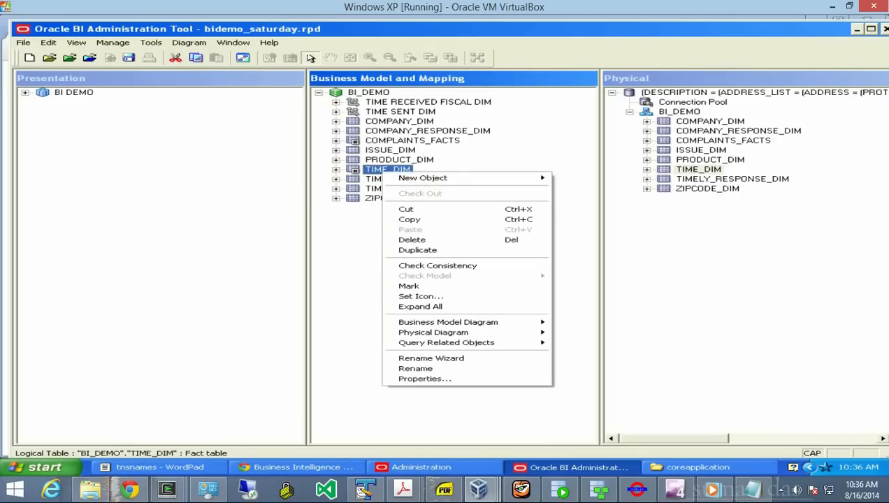
left_click(416, 368)
type("time")
key("BackSpace")
key("BackSpace")
key("BackSpace")
key("BackSpace")
type("T")
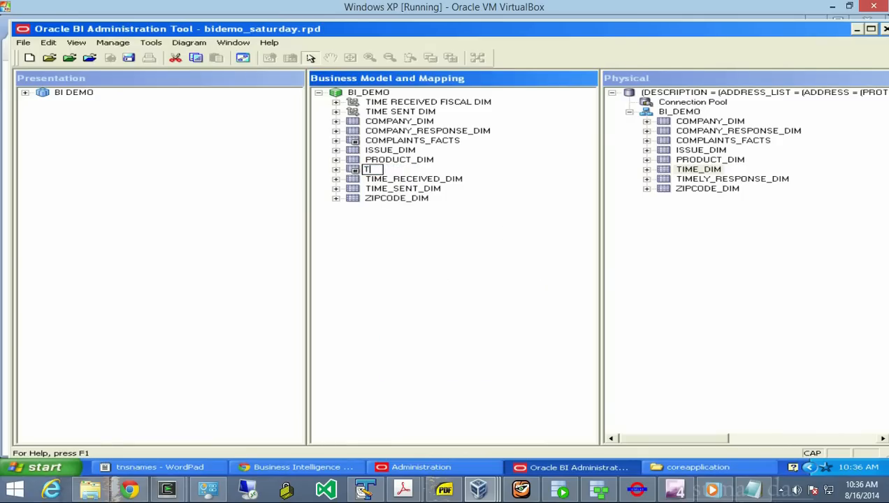
type("IME SEN")
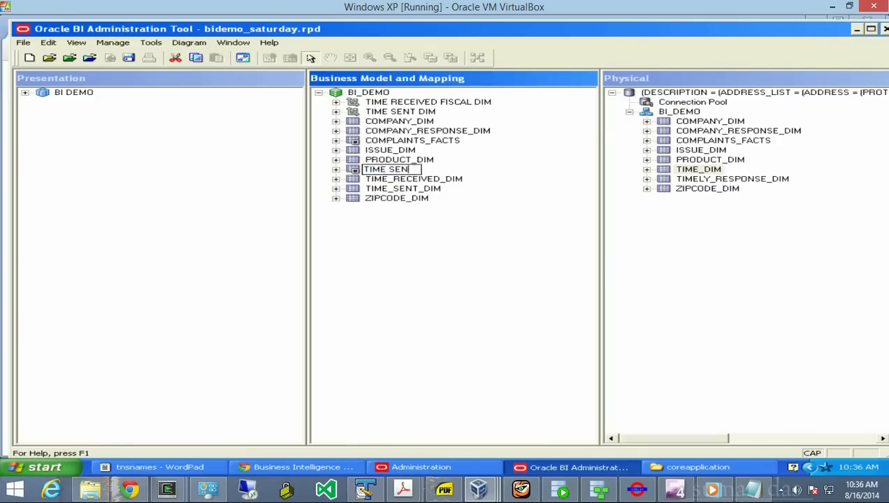
type("T DIM FISCAL")
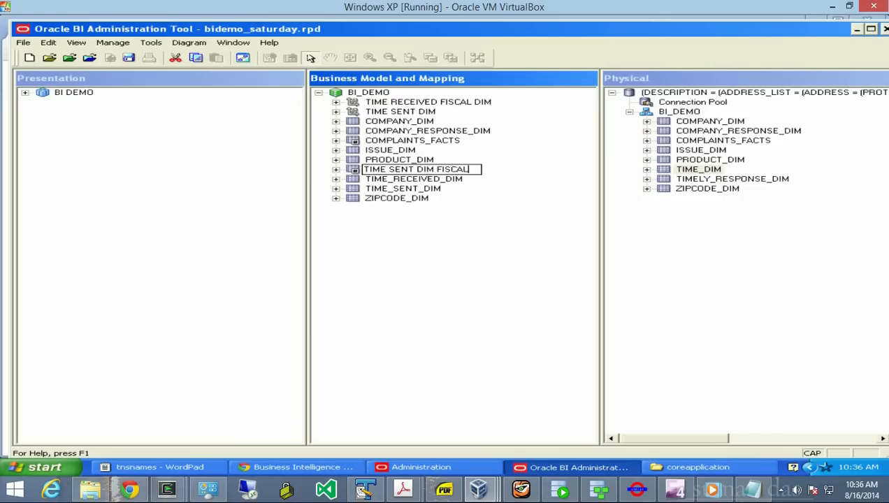
key("Return")
left_click(447, 280)
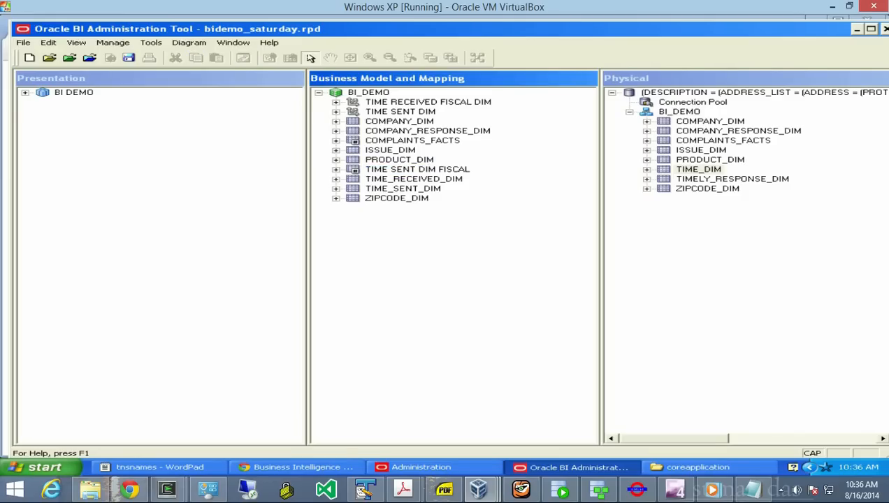
right_click(335, 92)
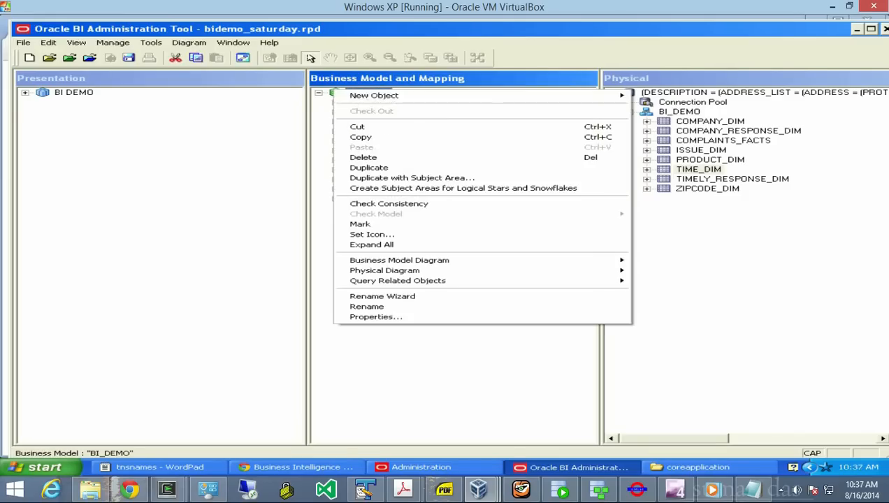
mouse_move(489, 260)
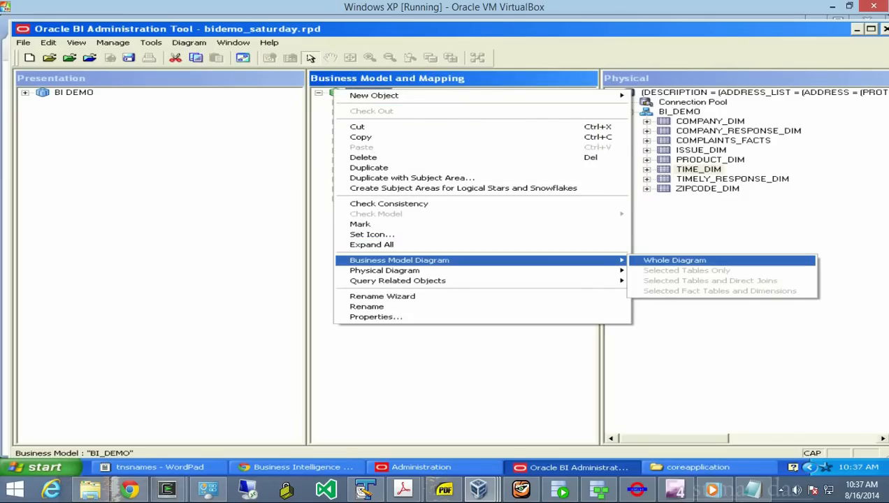
left_click(674, 260)
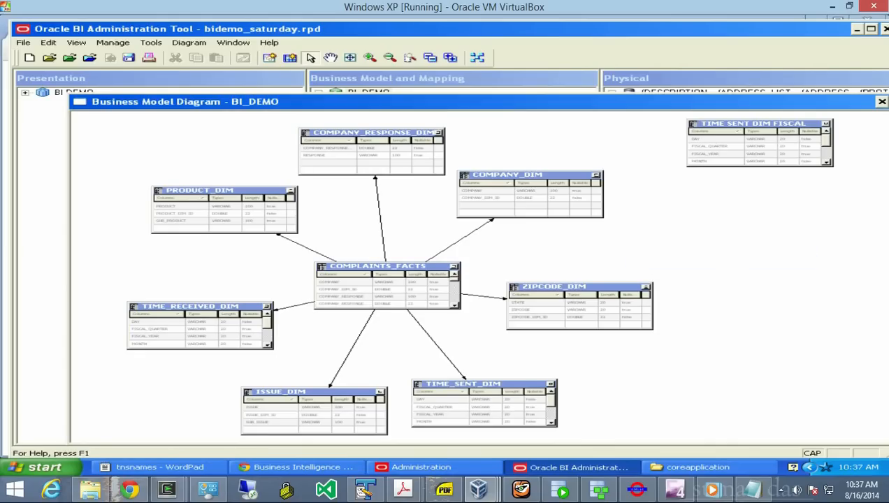
left_click(882, 101)
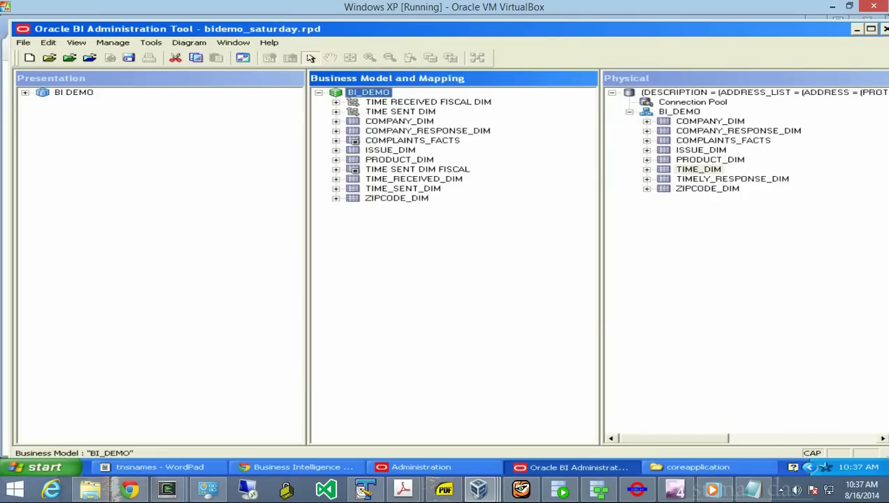
- Open the BI_DEMO business model properties and close them without changes
right_click(336, 92)
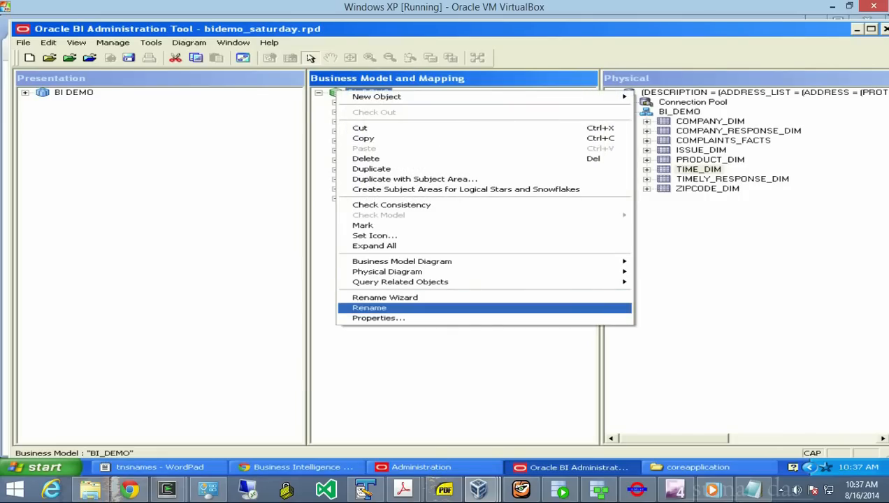
key("Down")
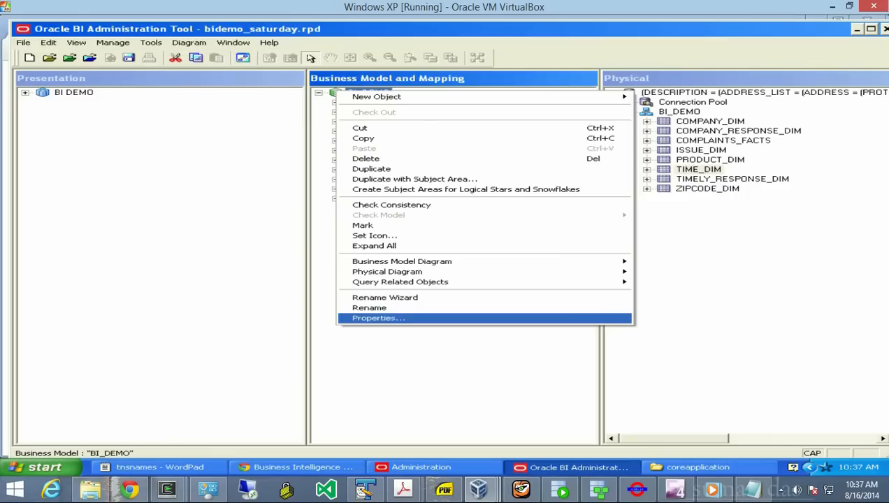
key("Return")
left_click(507, 398)
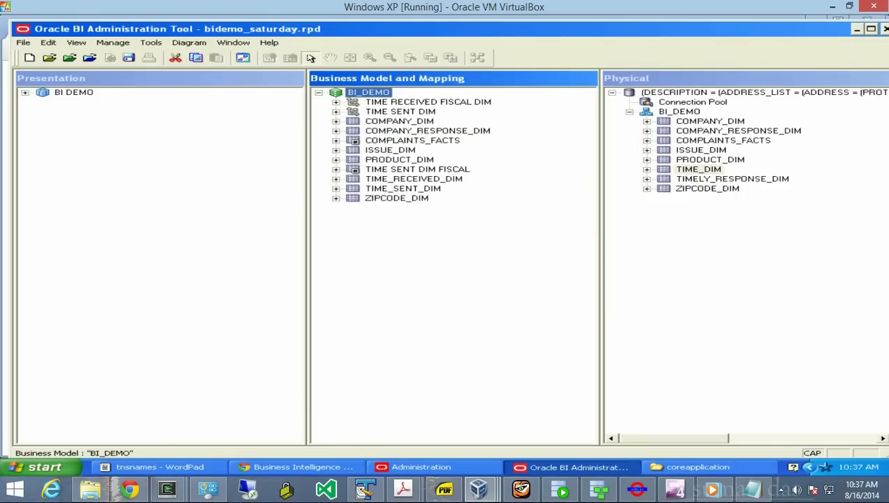
- Add a COMPLAINTS_FACTS foreign key linking DATE_SENT_ID to TIME SENT DIM FISCAL's TIME_DIM_ID
left_click(354, 131)
left_click(353, 141)
right_click(354, 140)
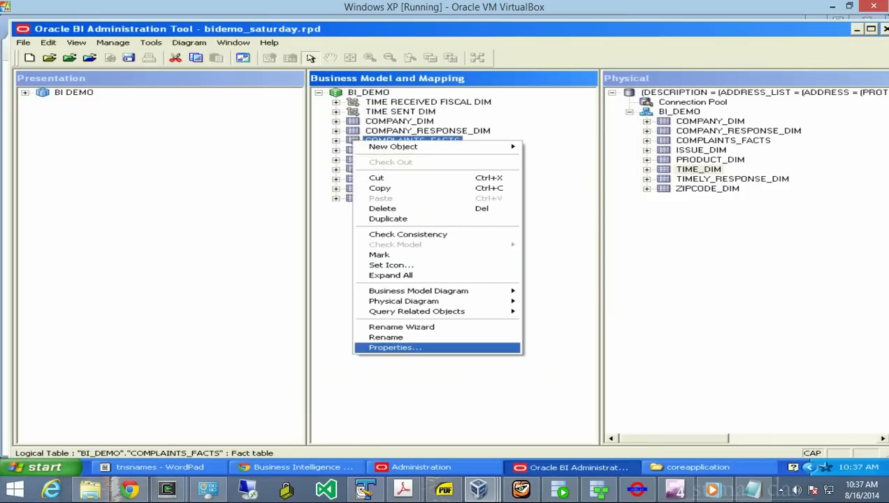
key("Return")
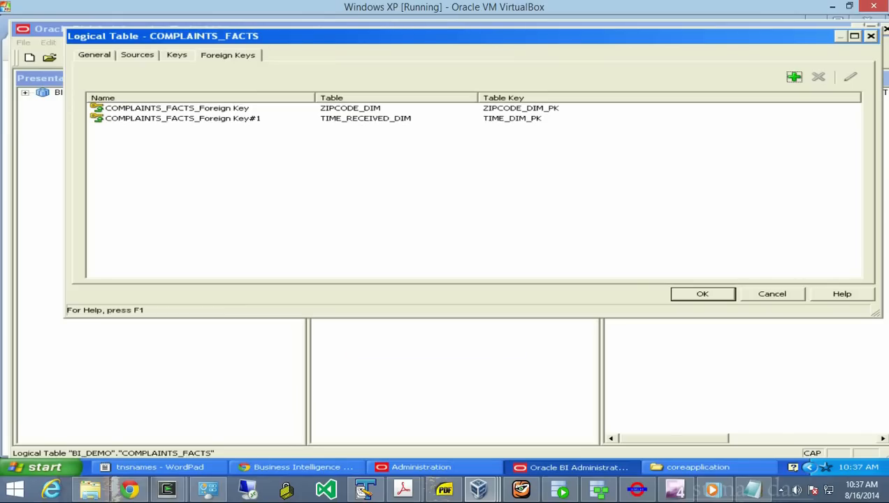
left_click(794, 77)
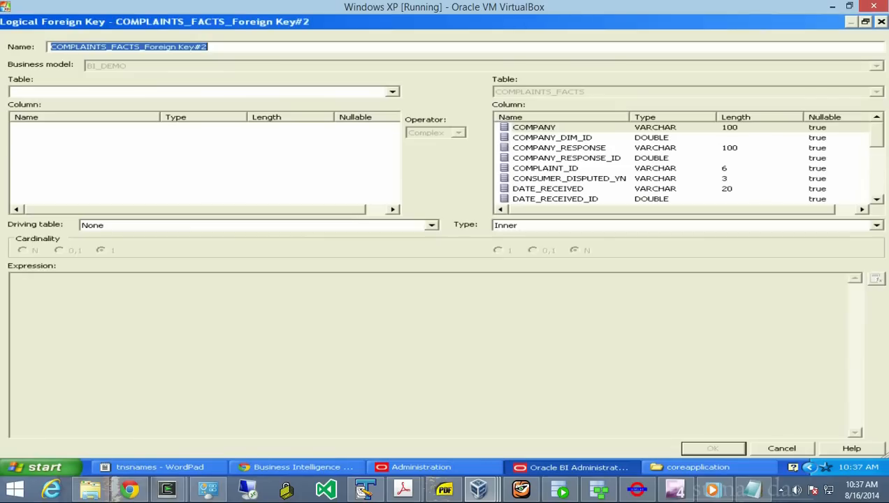
left_click(393, 92)
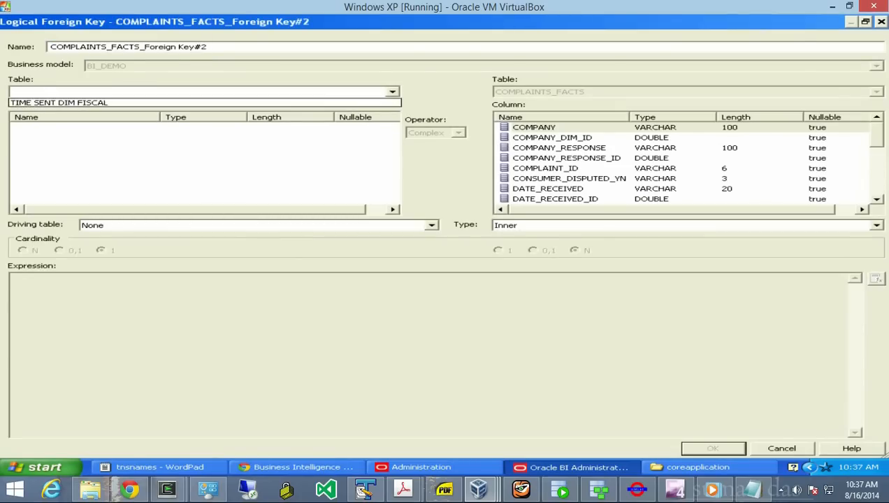
left_click(204, 103)
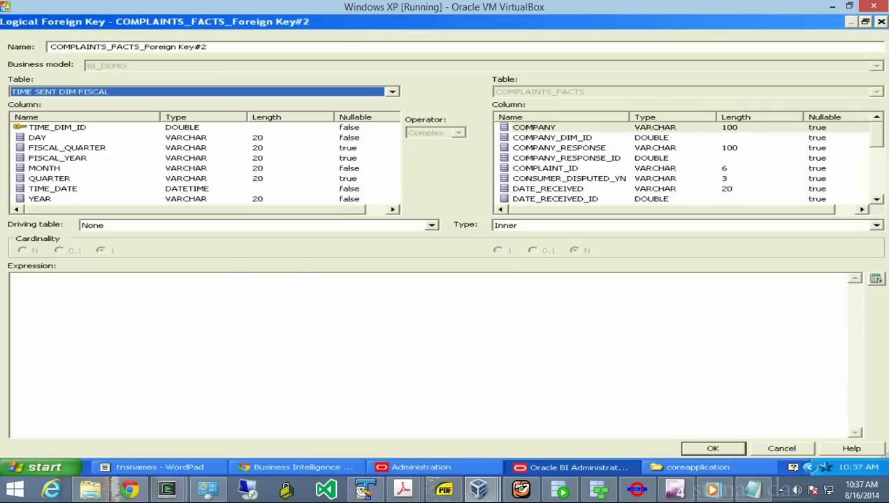
left_click(57, 128)
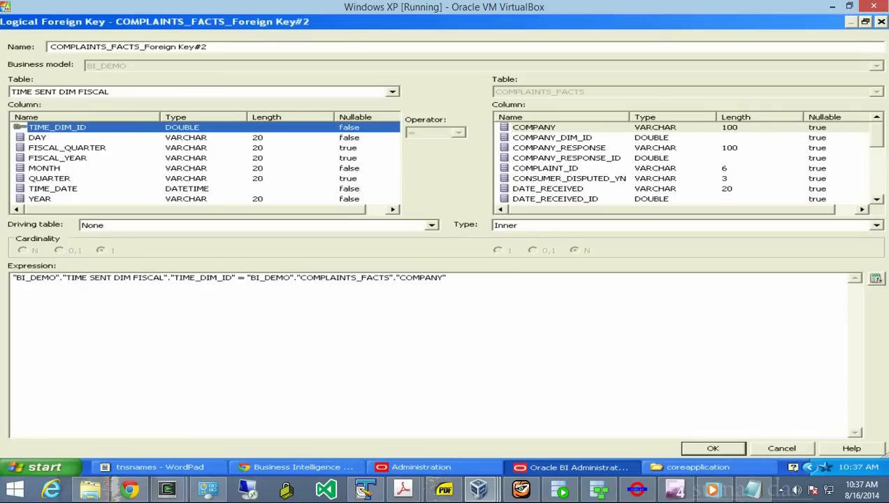
scroll(684, 163, "down", 3)
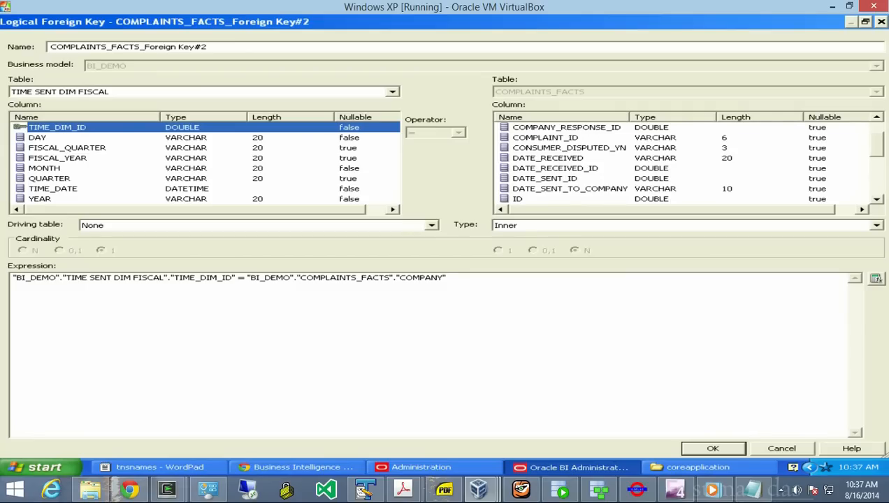
left_click(545, 179)
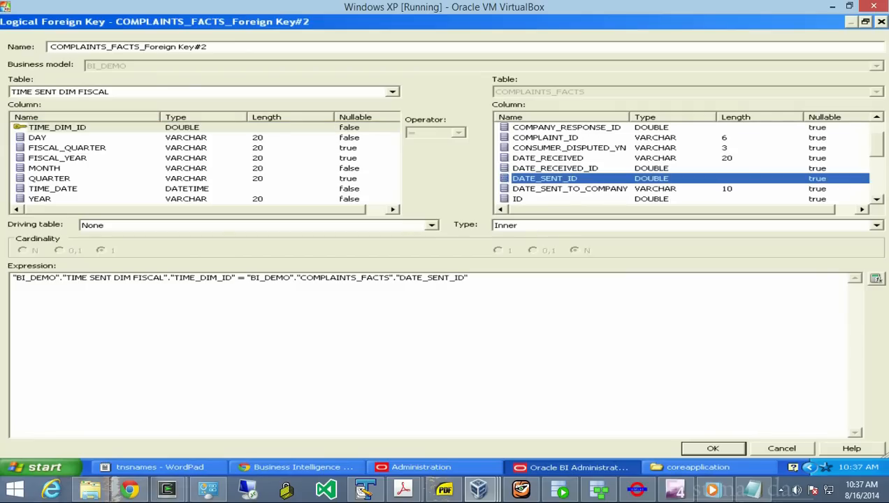
left_click(712, 448)
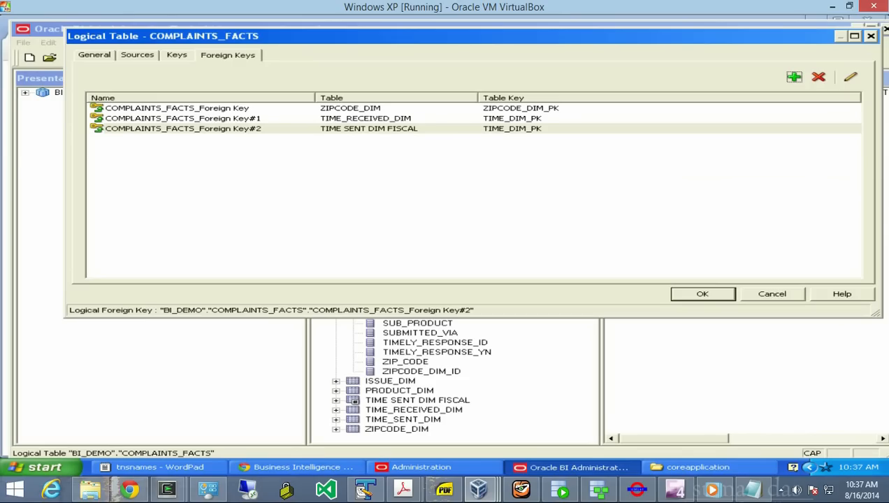
left_click(703, 294)
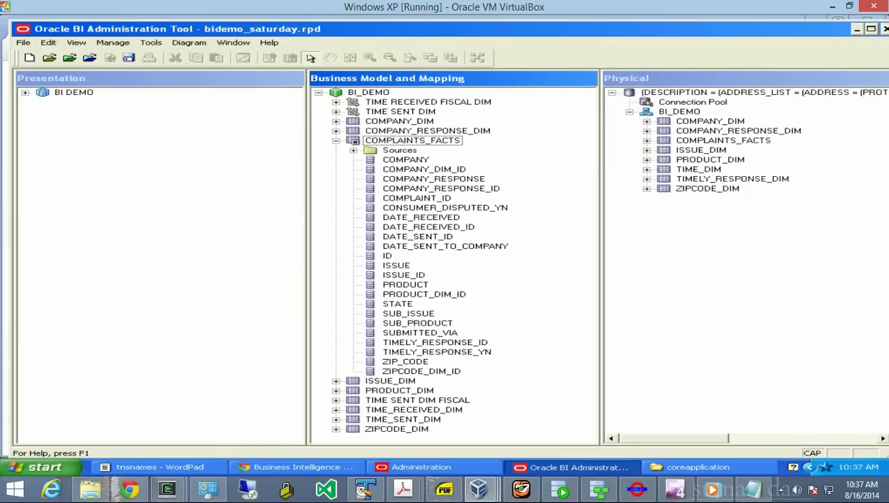
left_click(340, 92)
right_click(340, 91)
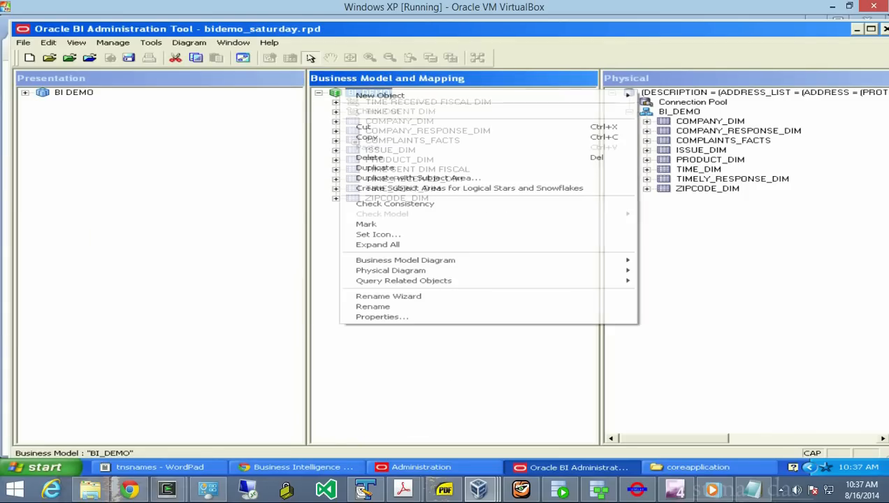
mouse_move(406, 260)
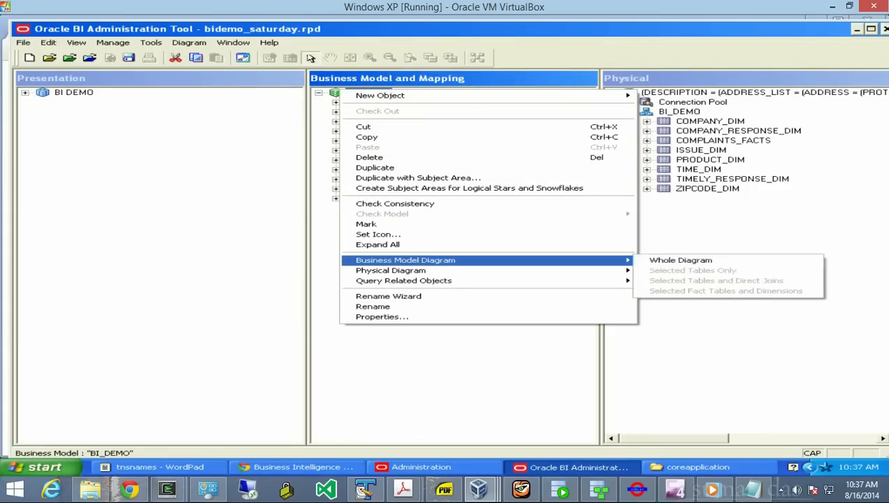
left_click(672, 260)
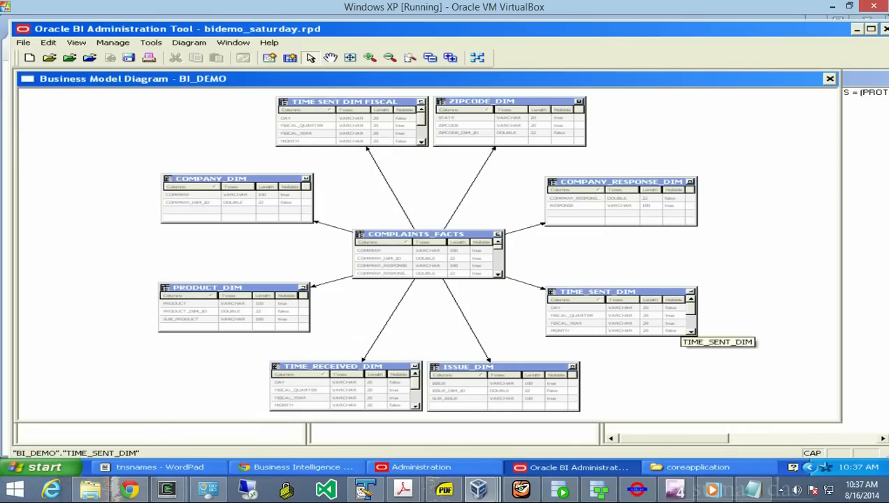
left_click(830, 78)
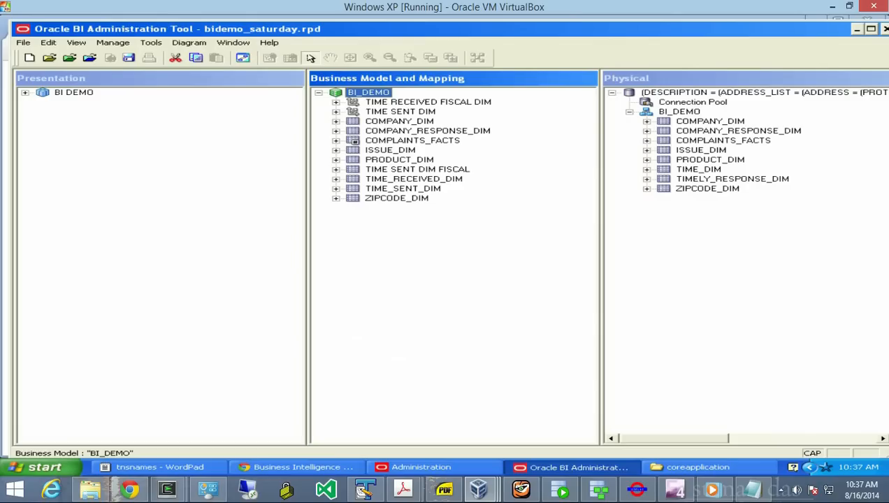
- Add a new logical dimension to BI_DEMO named TIME SENT DIM FISCAL, flagged as a Time dimension
right_click(337, 93)
mouse_move(377, 98)
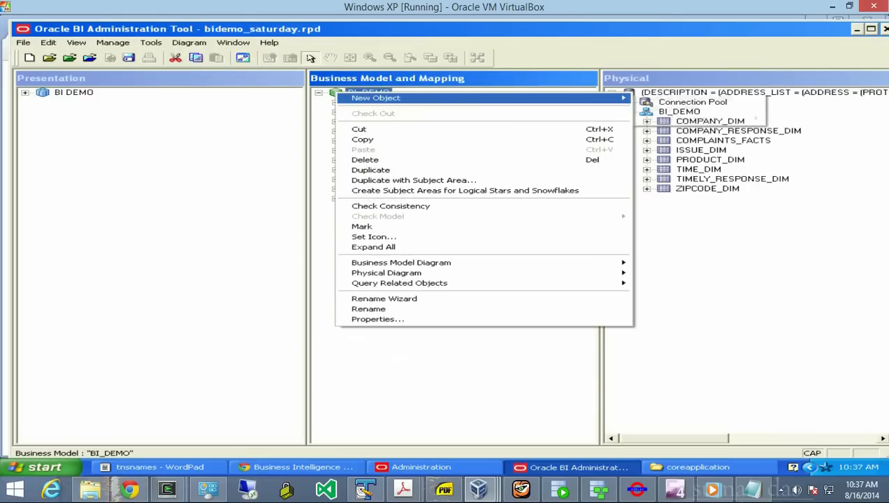
mouse_move(681, 118)
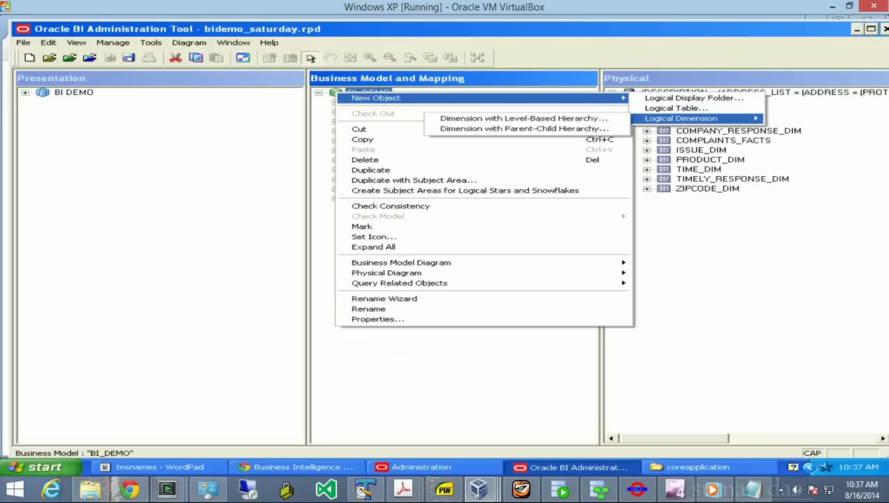
left_click(524, 119)
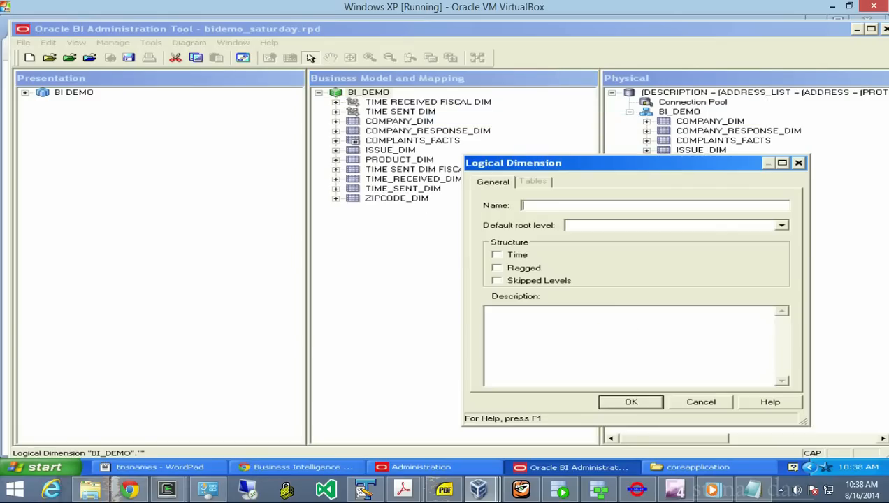
left_click(497, 255)
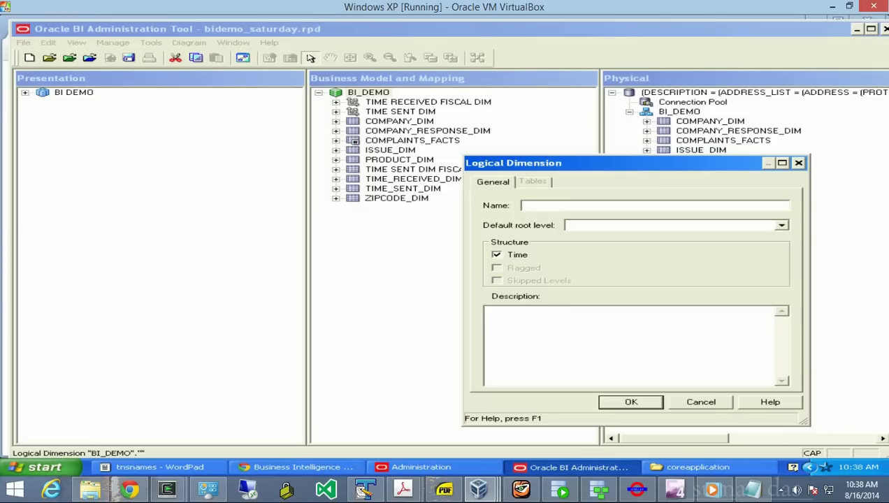
type("TIME SENT DIM ")
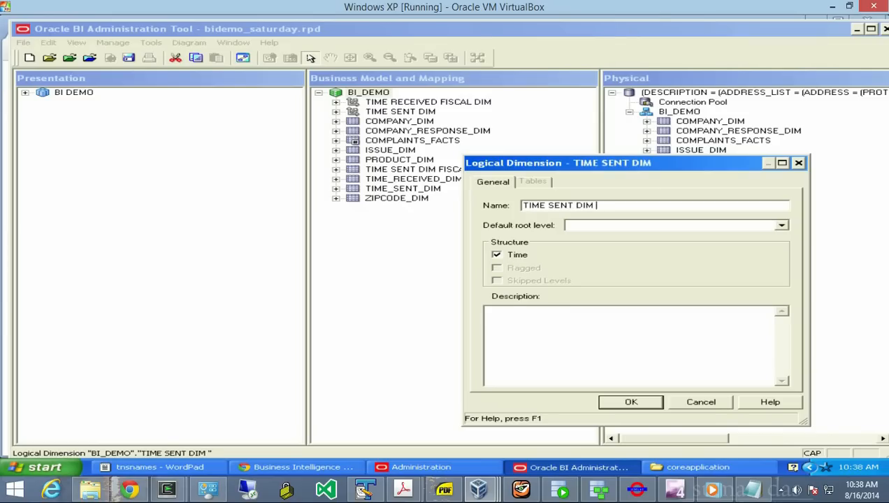
type("FISCAL")
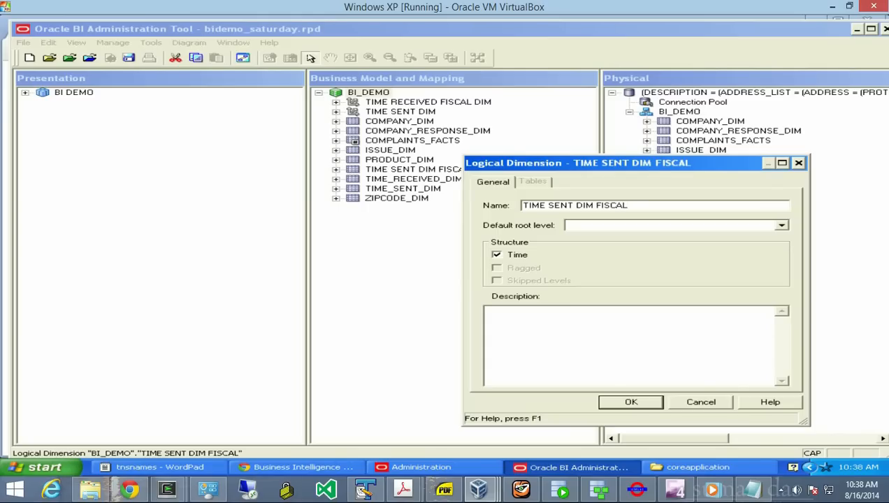
left_click(631, 403)
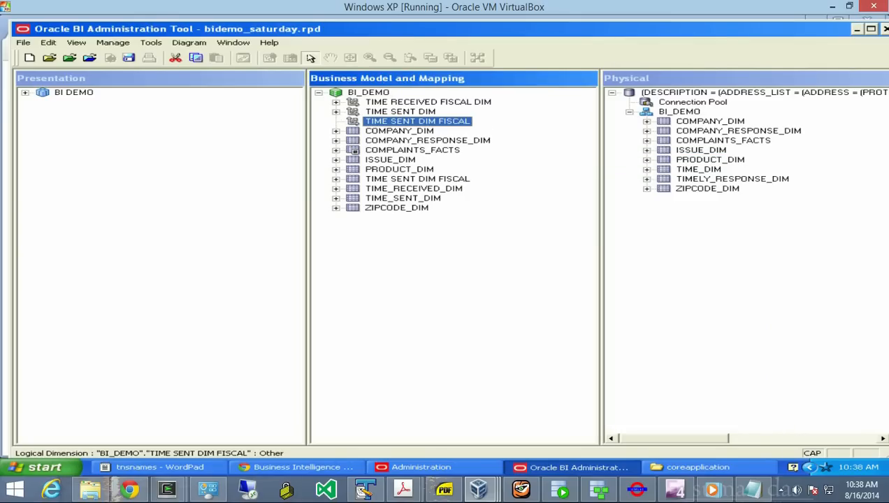
- Add a FISCAL YEAR logical level to the dimension and make it the grand total level
right_click(350, 123)
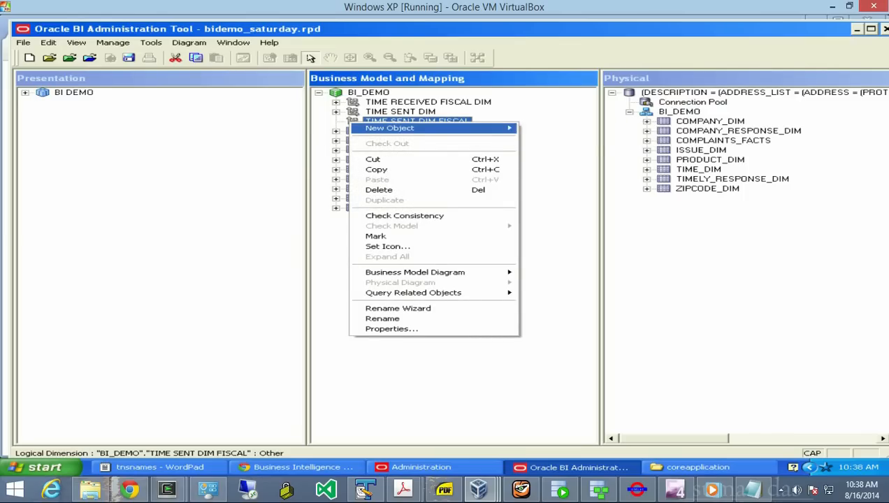
mouse_move(482, 128)
left_click(542, 128)
type("FICAL")
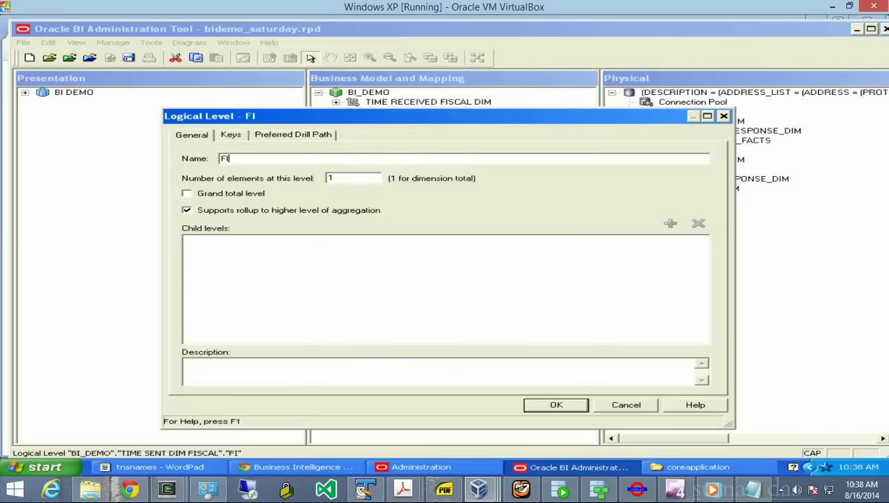
key("BackSpace")
key("BackSpace")
key("BackSpace")
type("SCAL YEAR")
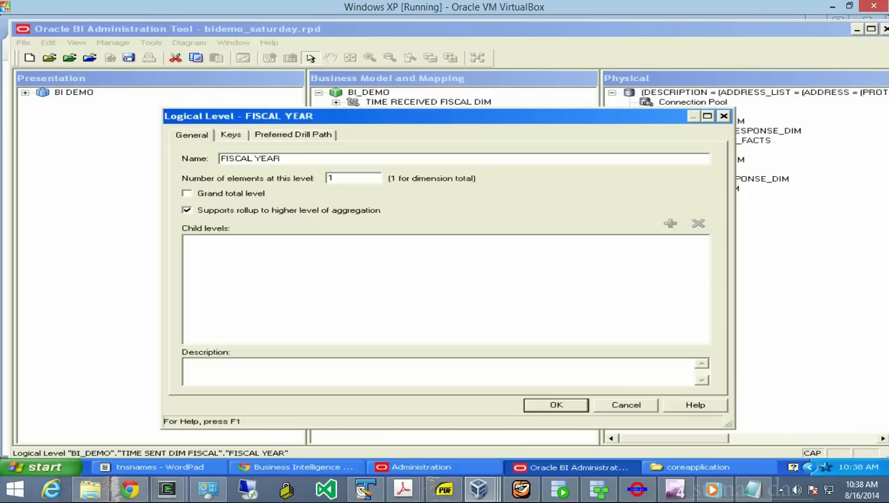
left_click(187, 194)
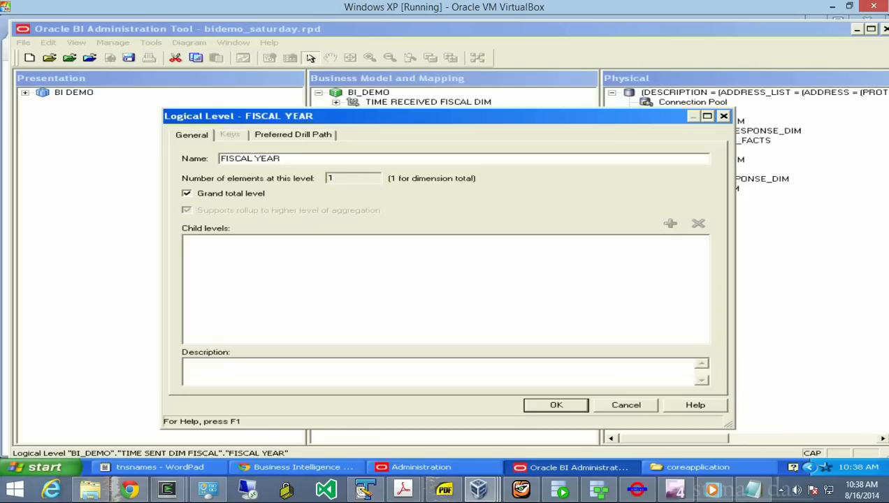
key("Return")
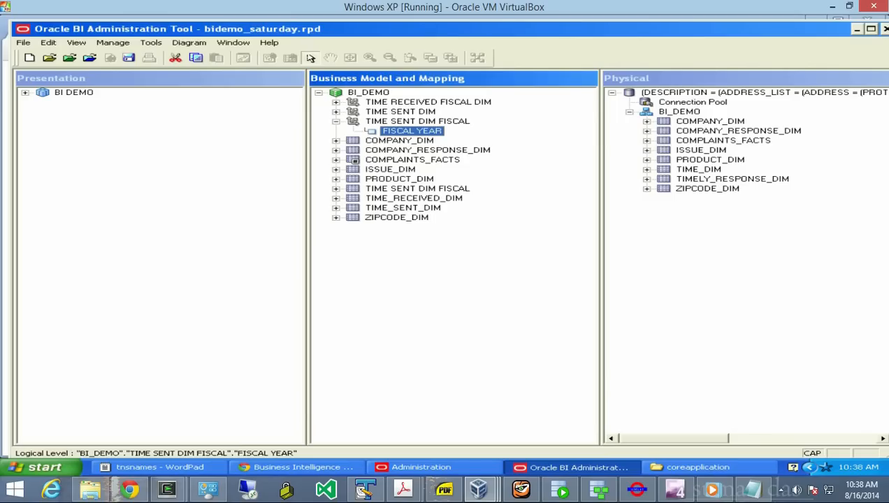
- Chain child levels FISCAL QUARTER, MONTH and DATE beneath FISCAL YEAR, each under the previous
right_click(392, 132)
mouse_move(434, 136)
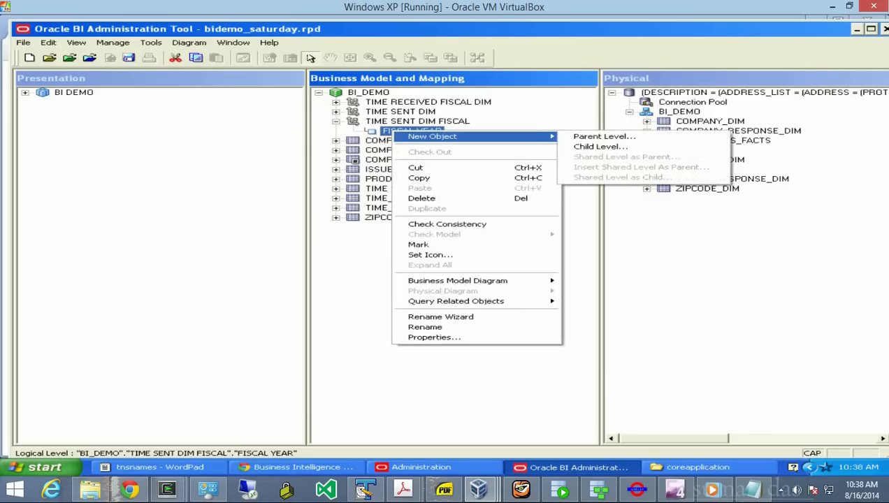
left_click(600, 147)
type("FISCAL QUARTER")
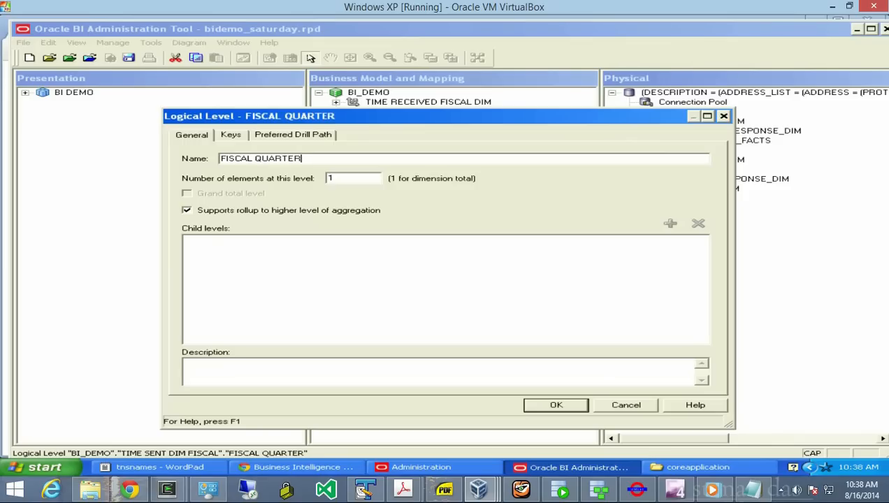
key("Return")
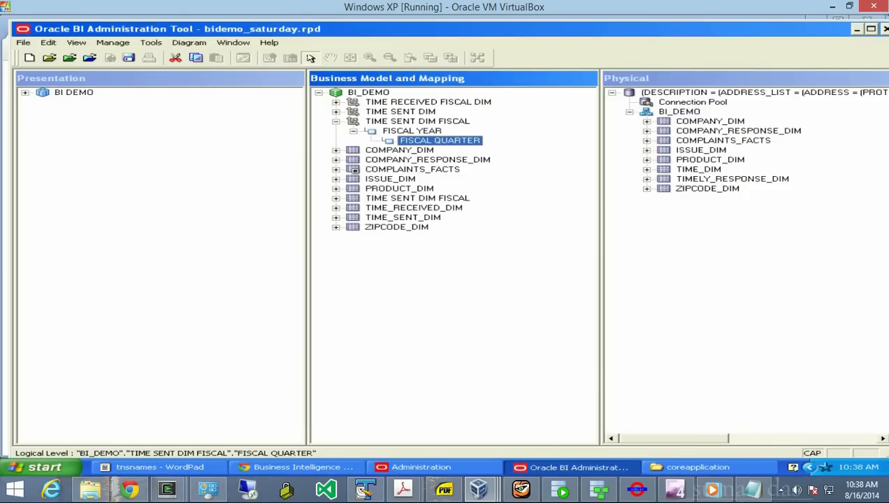
right_click(467, 141)
mouse_move(594, 148)
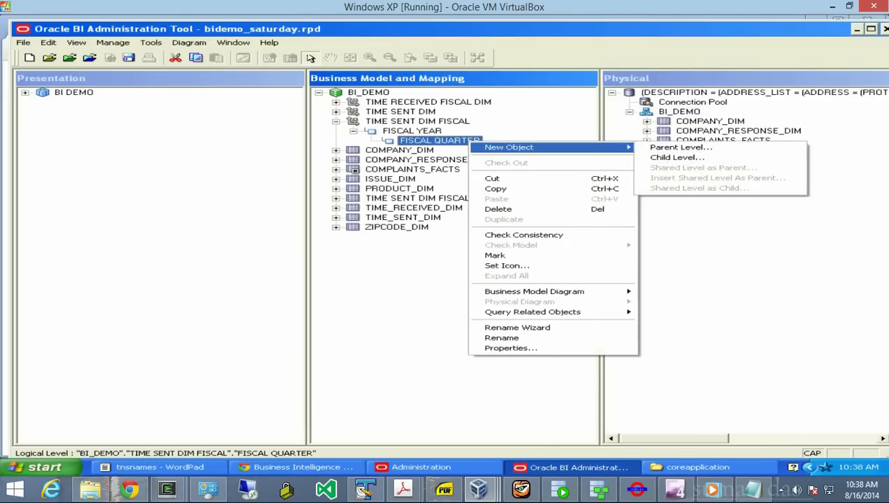
left_click(676, 158)
type("MONTH")
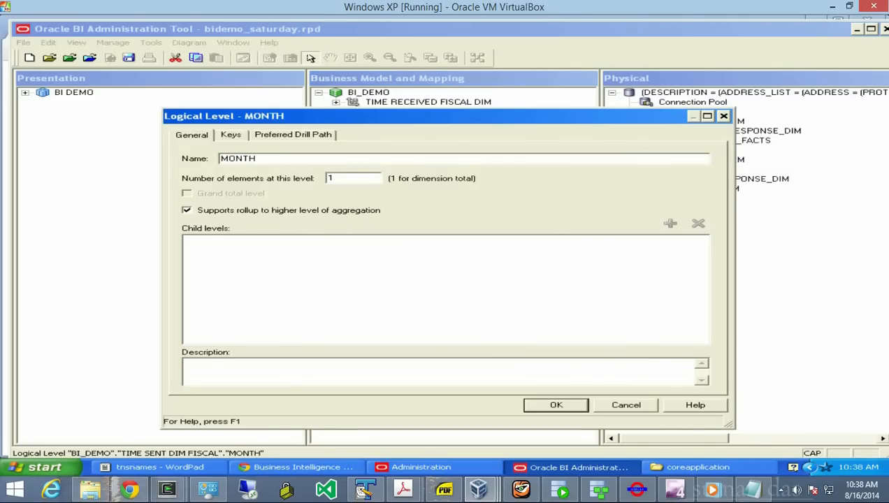
key("Return")
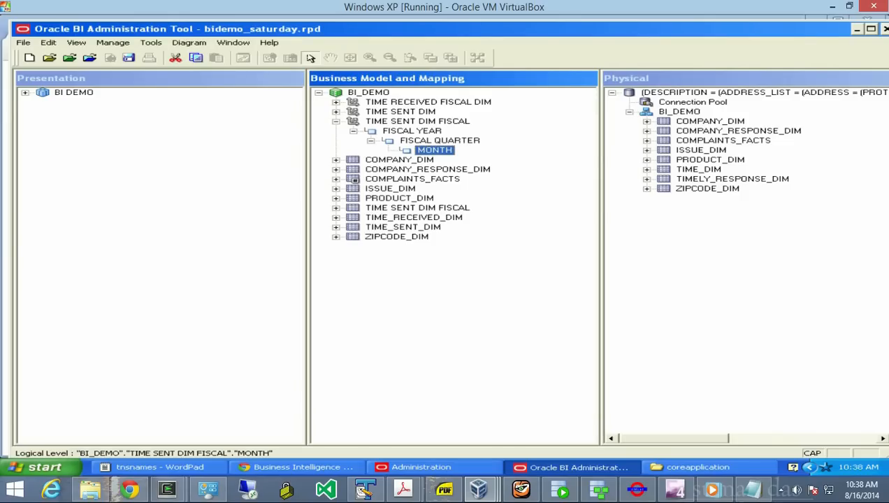
right_click(435, 149)
mouse_move(591, 155)
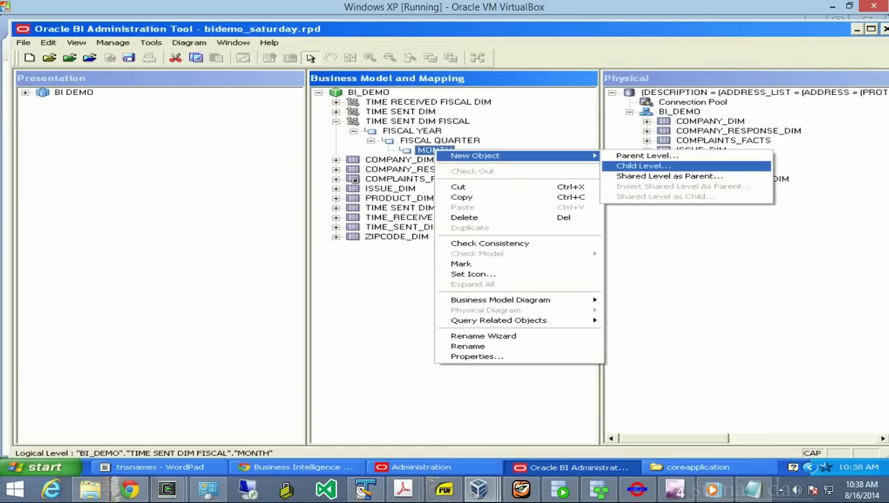
left_click(671, 166)
type("DATE")
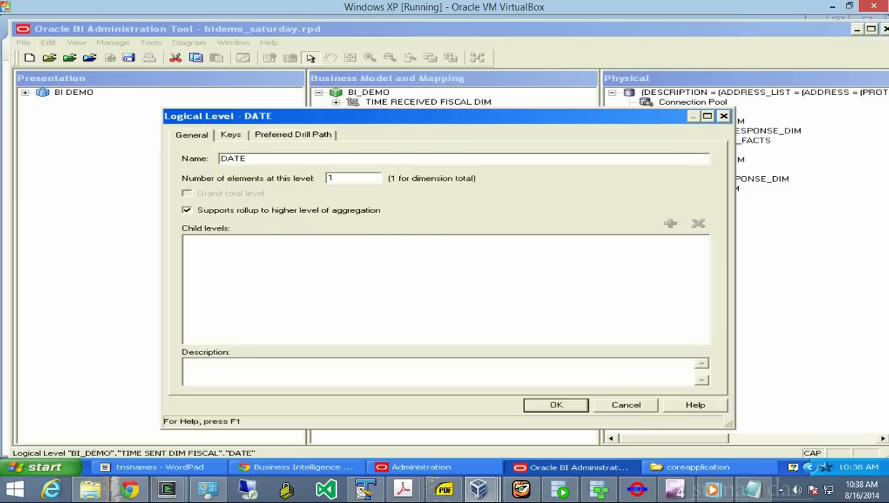
key("Return")
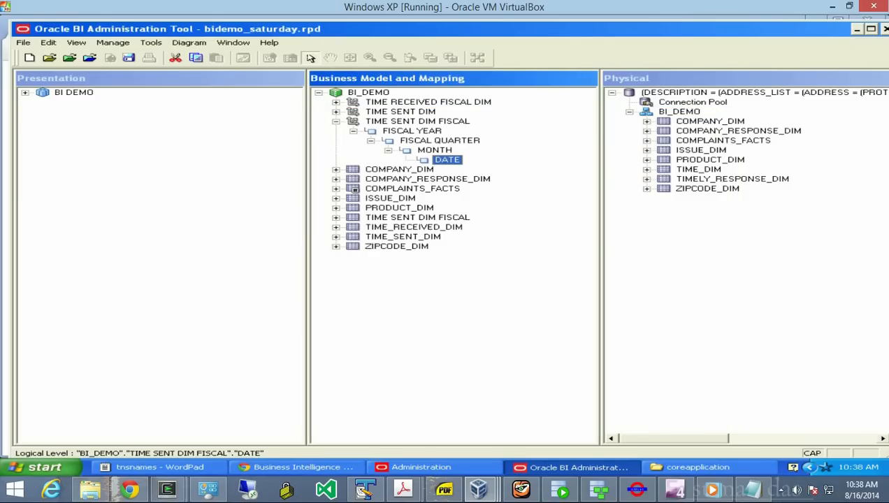
- Drag FISCAL_YEAR, FISCAL_QUARTER and MONTH onto their levels, and TIME_DATE and TIME_DIM_ID onto DATE
left_click(336, 217)
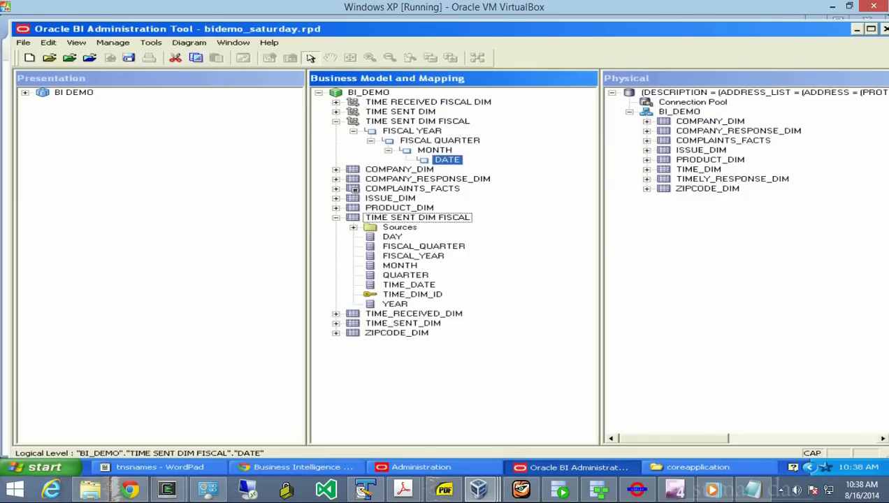
left_click_drag(413, 256, 412, 131)
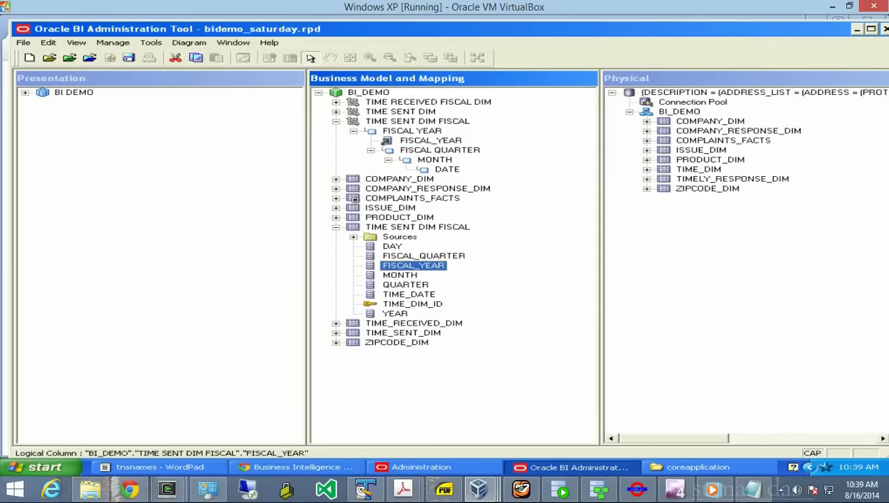
left_click_drag(423, 256, 440, 150)
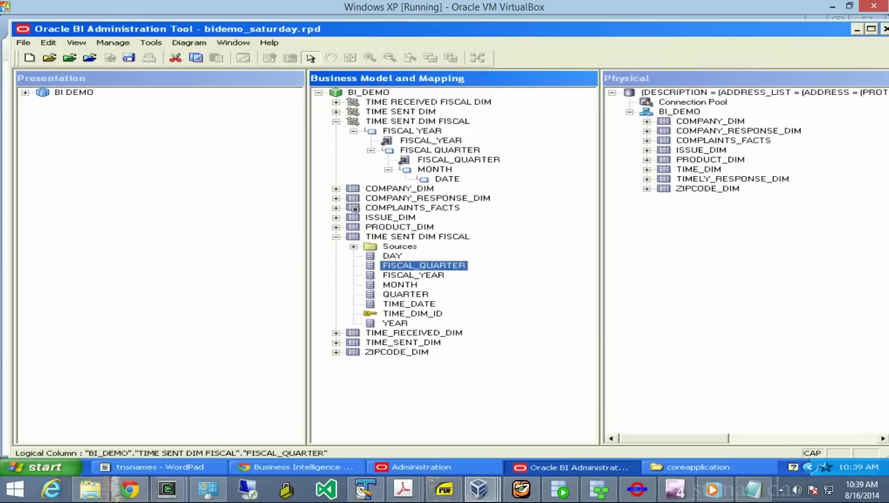
left_click_drag(400, 285, 435, 169)
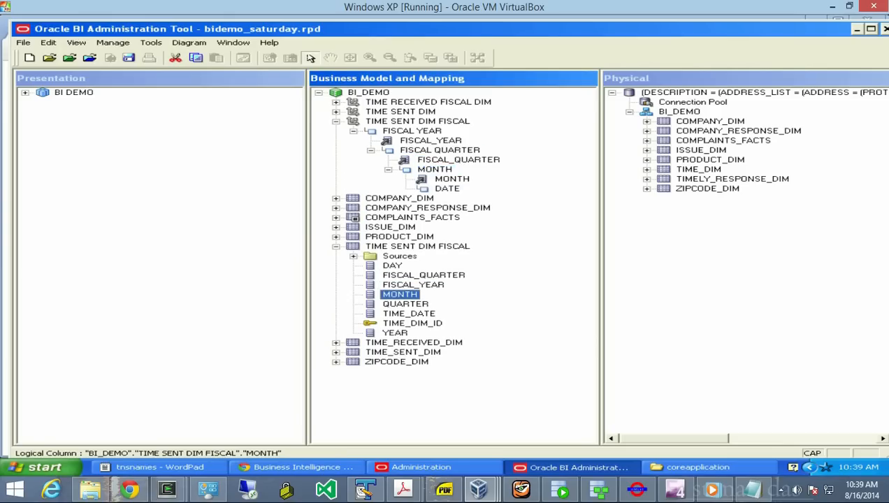
left_click_drag(408, 313, 448, 189)
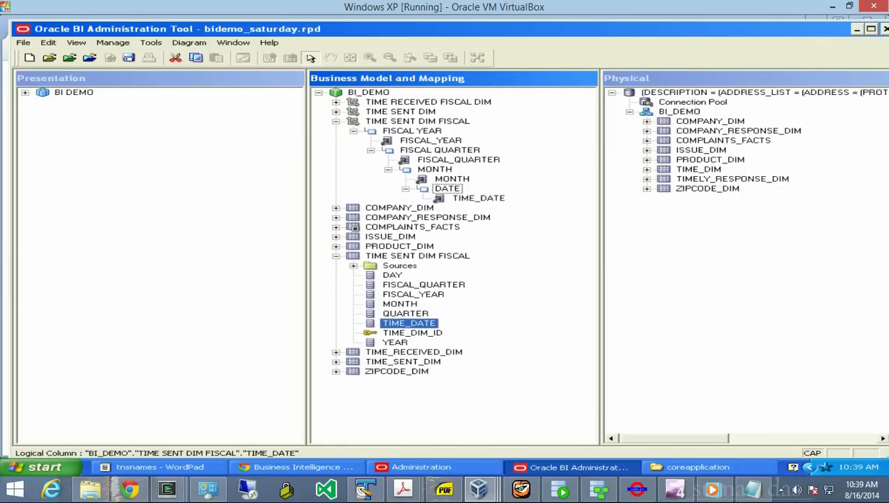
left_click(413, 333)
left_click_drag(413, 333, 448, 189)
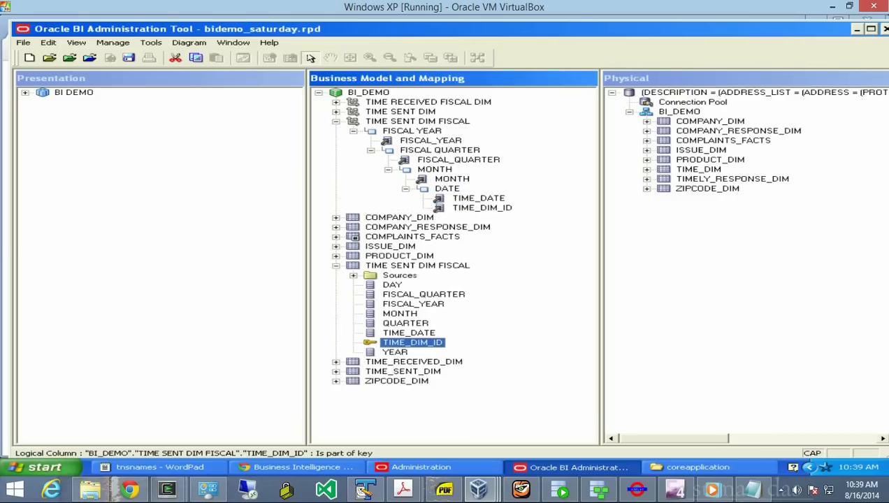
left_click(507, 208)
- Make TIME_DIM_ID (not used for display) and TIME_DATE level keys of the DATE level
right_click(507, 208)
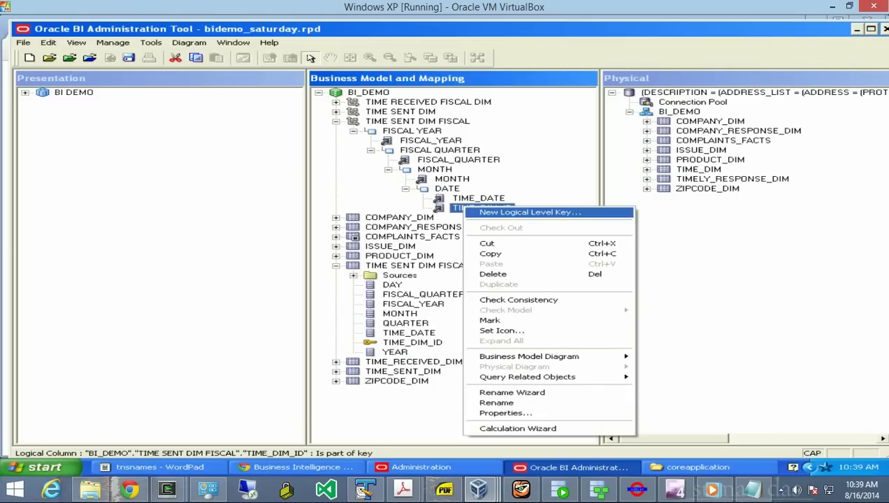
left_click(559, 209)
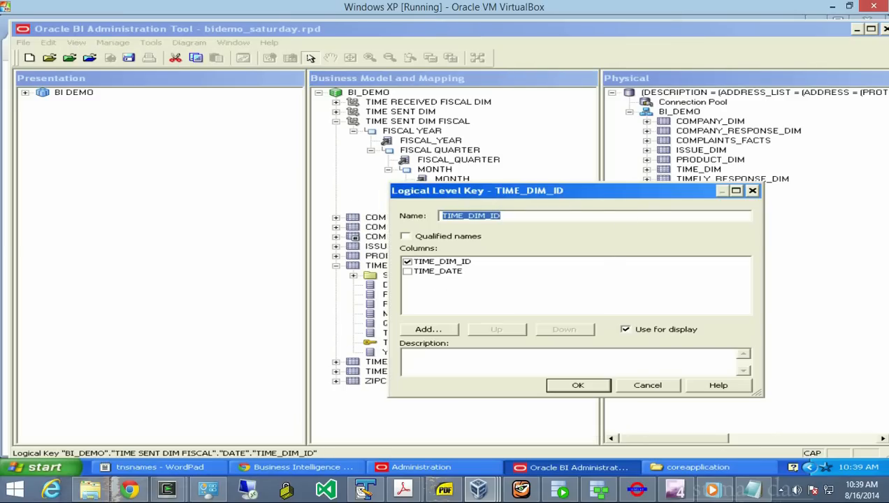
left_click(625, 329)
left_click(577, 385)
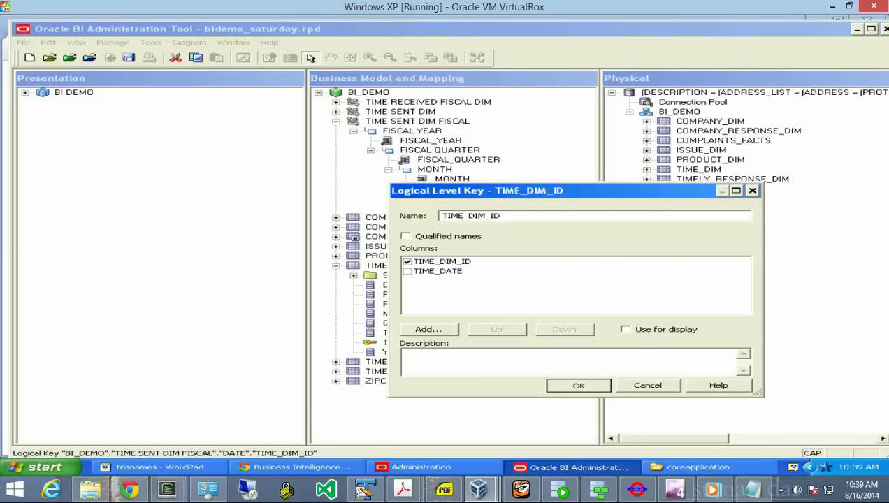
left_click(482, 208)
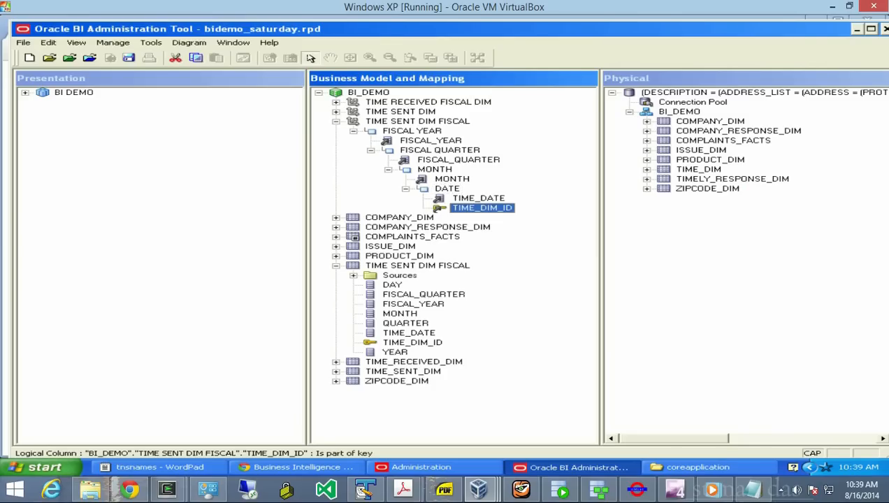
left_click(478, 199)
right_click(442, 199)
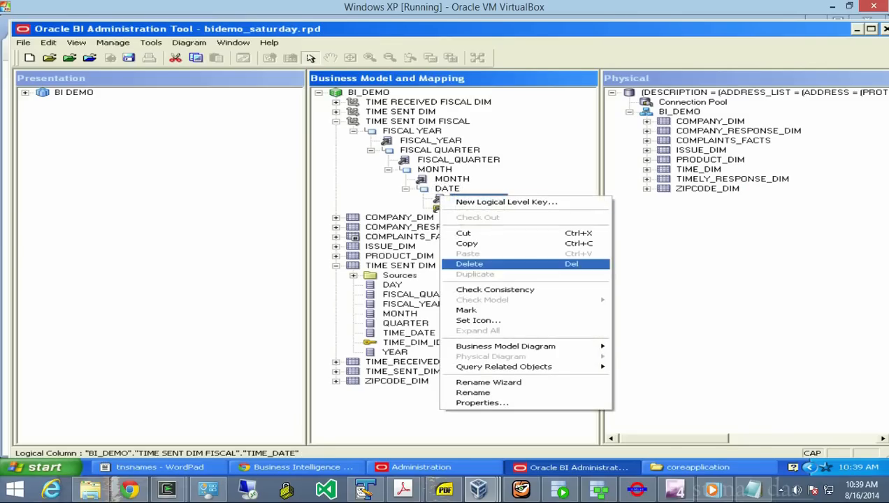
left_click(594, 202)
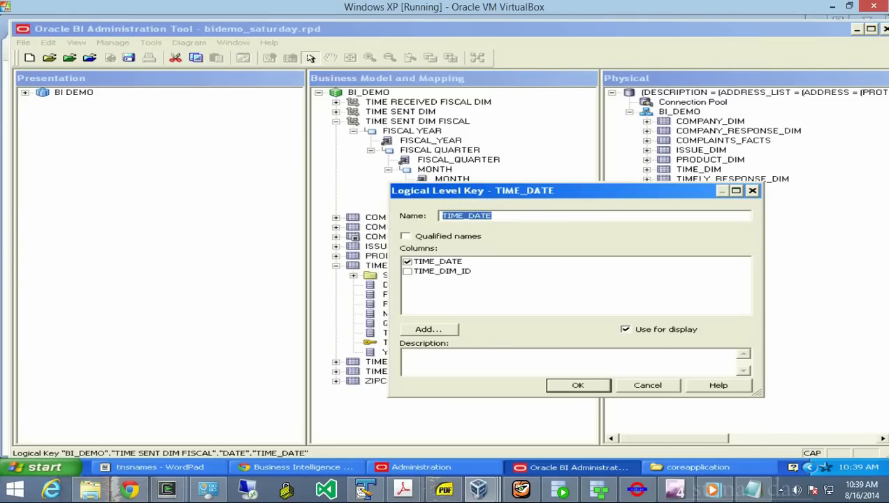
left_click(577, 385)
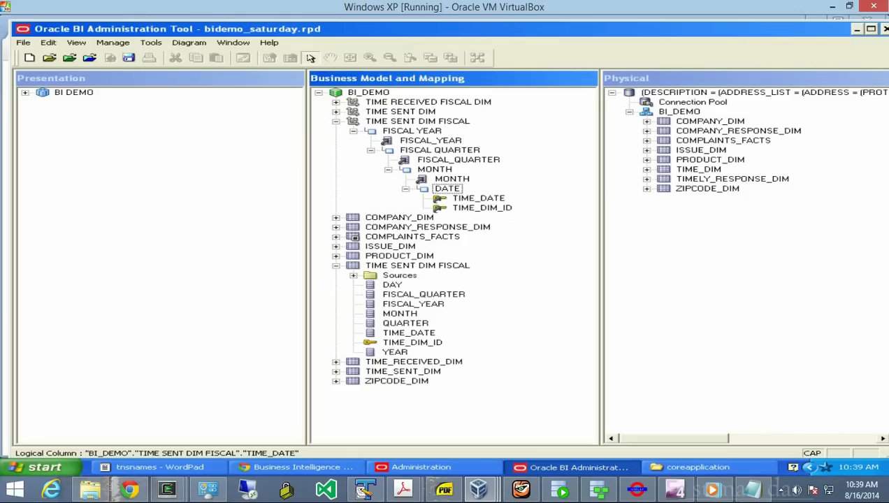
- In the DATE level's Keys tab, mark TIME_DIM_ID as the chronological key
left_click(447, 188)
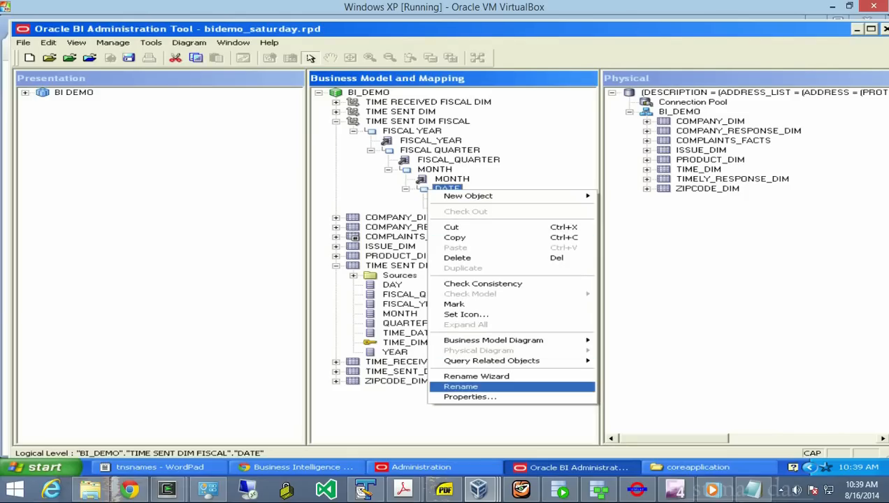
left_click(470, 397)
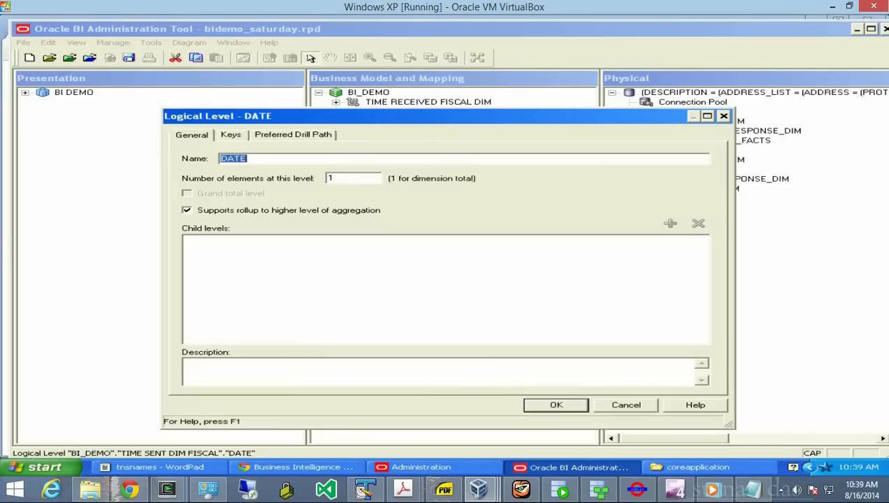
left_click(231, 135)
left_click_drag(348, 384, 549, 384)
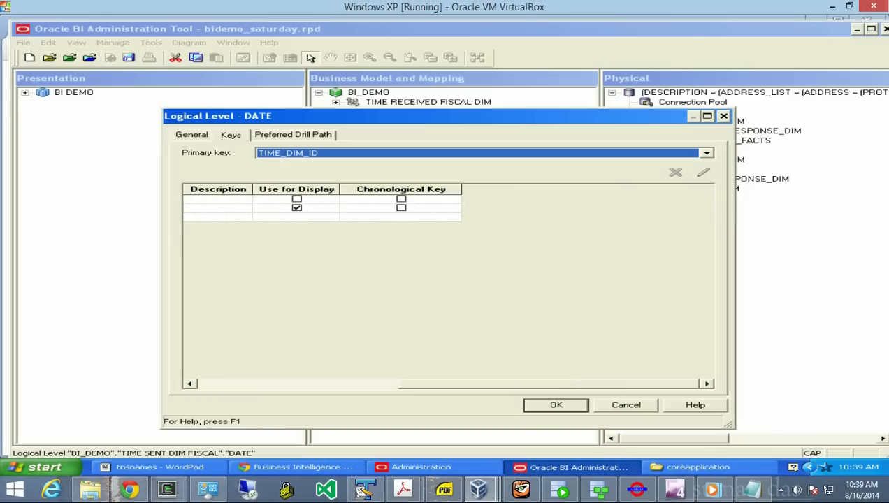
left_click(401, 199)
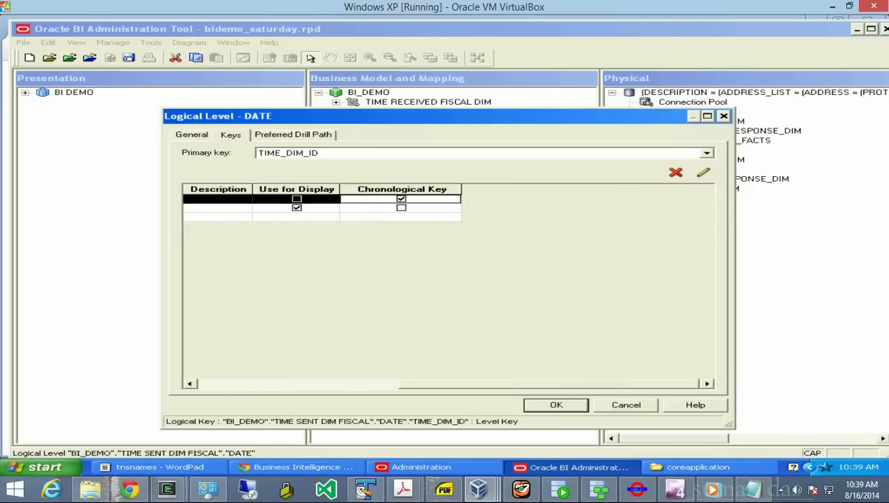
key("Return")
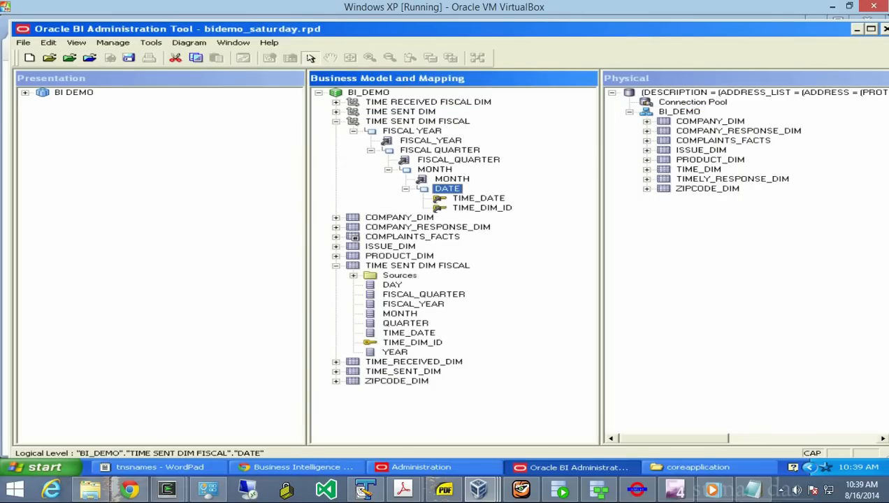
- Create default-named level keys from MONTH, FISCAL_QUARTER and FISCAL_YEAR, then collapse the fiscal dimension and table
left_click(400, 314)
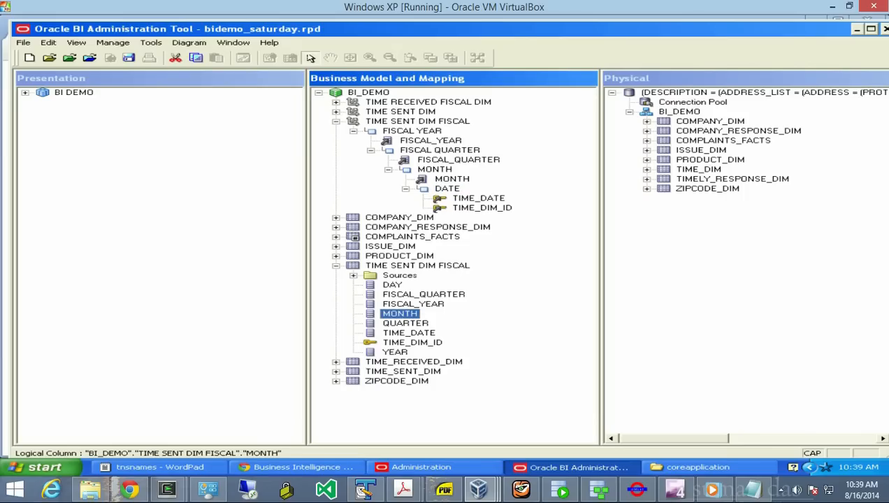
right_click(423, 179)
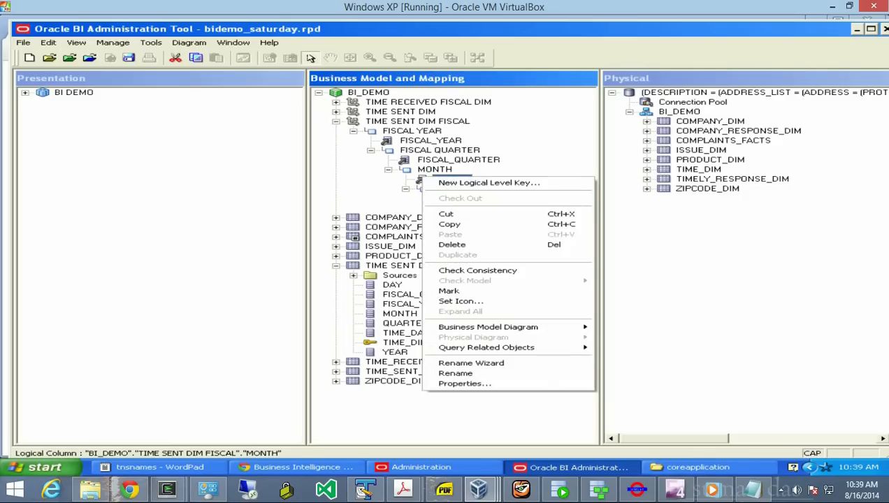
left_click(489, 183)
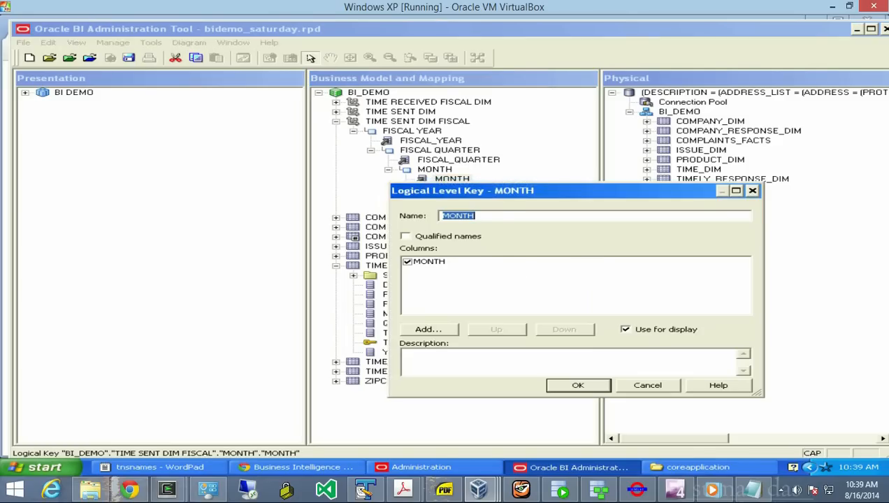
left_click(575, 383)
right_click(417, 161)
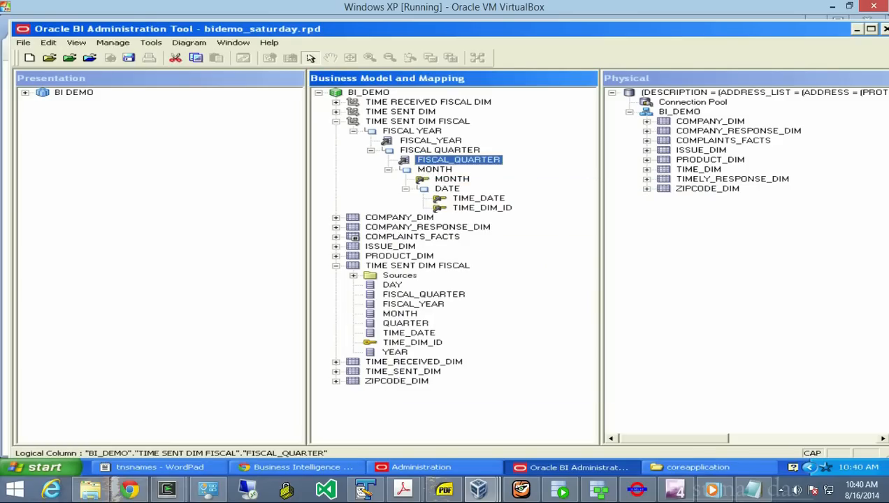
left_click(469, 168)
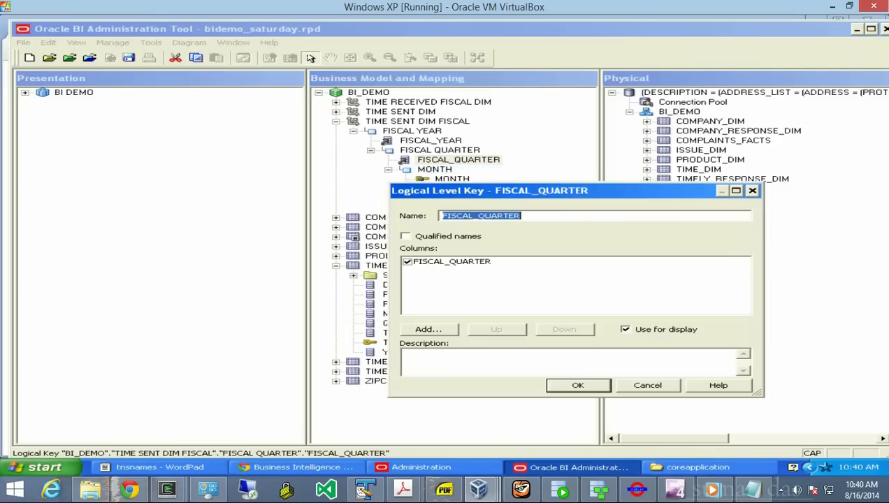
key("Return")
left_click(405, 140)
right_click(406, 141)
left_click(461, 146)
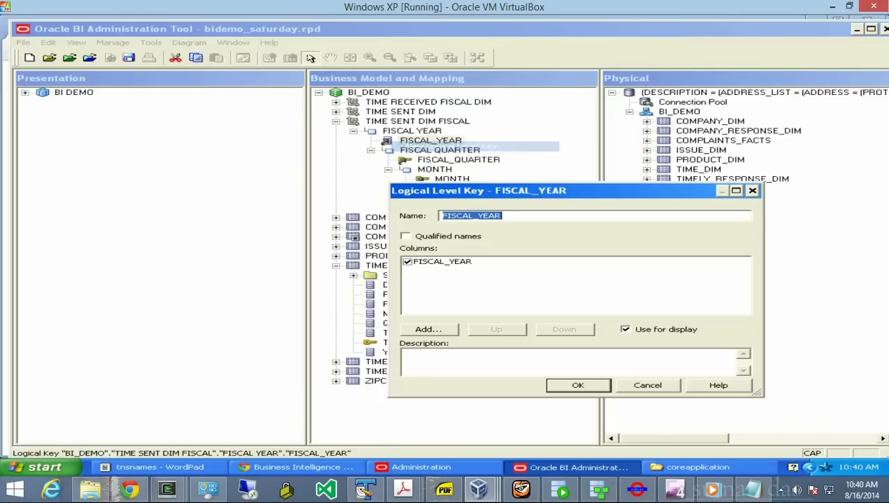
key("Return")
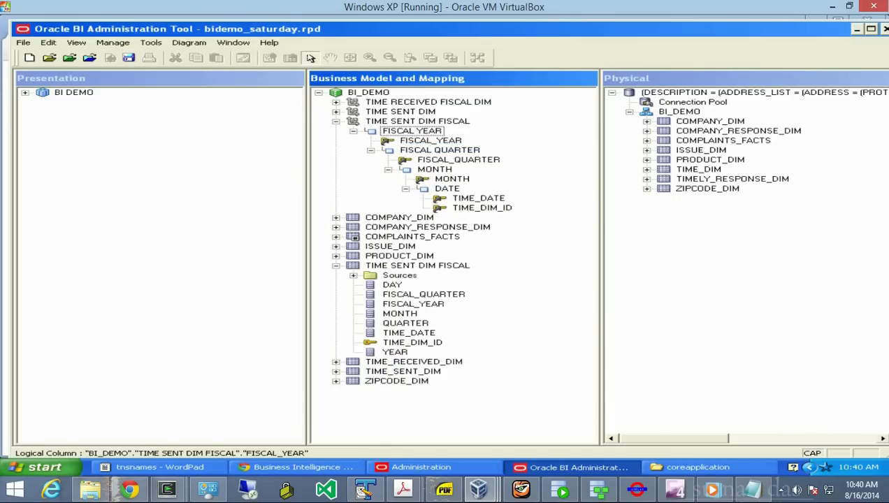
left_click(336, 122)
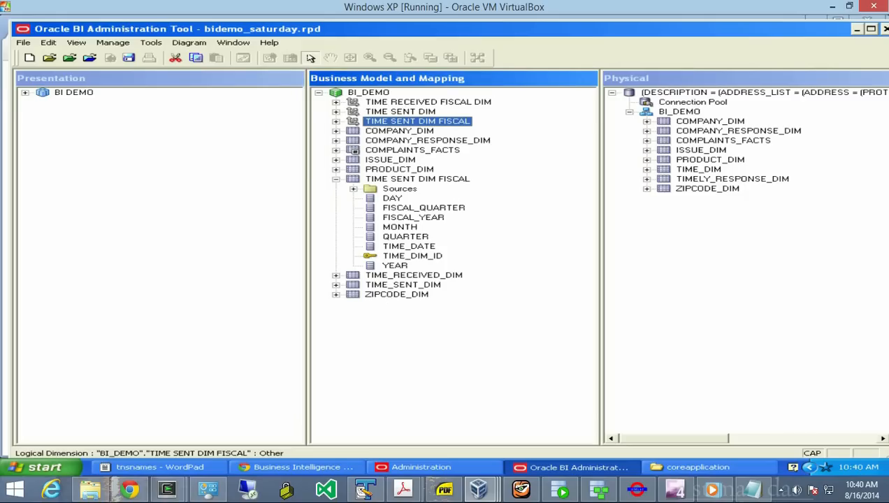
left_click(336, 179)
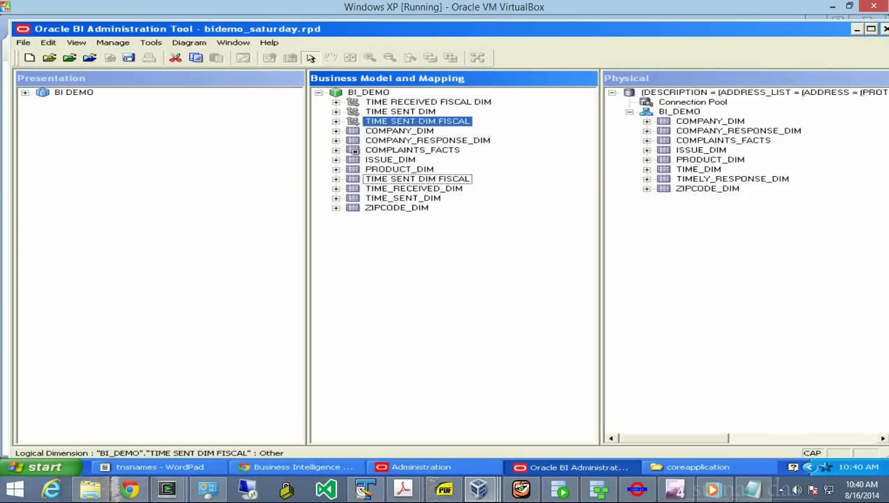
- Create a level-based dimension named PRODUCT DIM in BI_DEMO
right_click(337, 92)
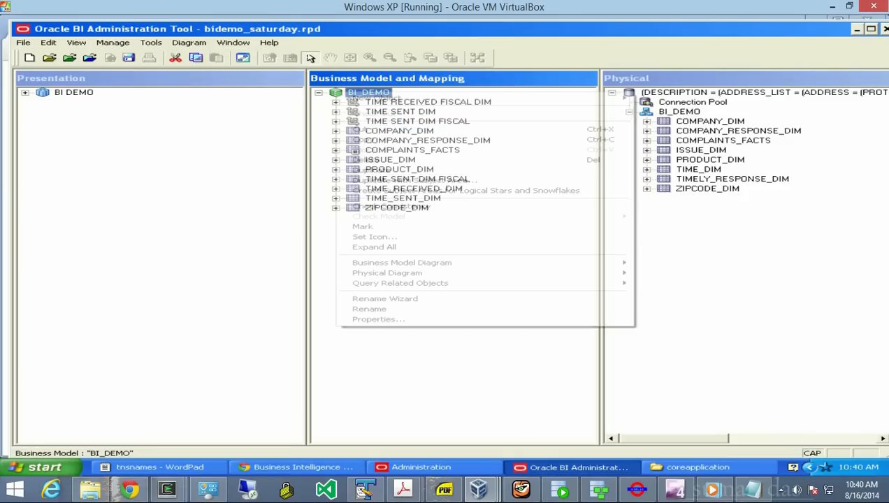
mouse_move(378, 98)
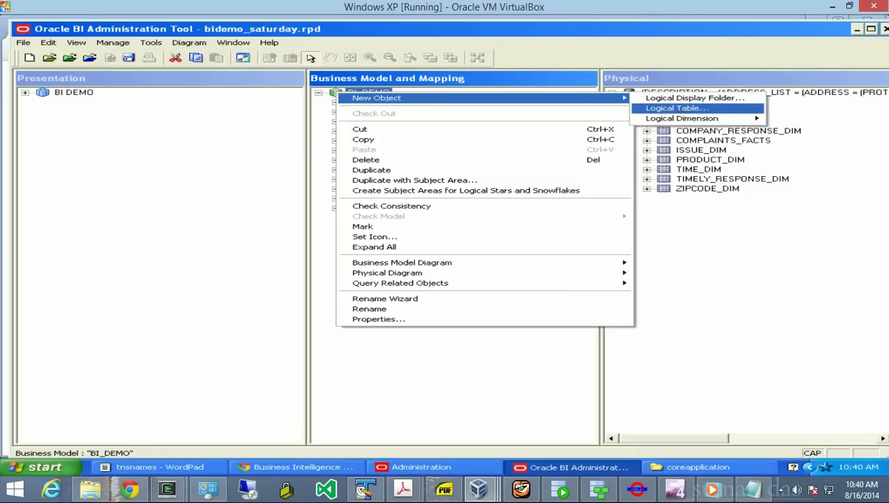
mouse_move(681, 118)
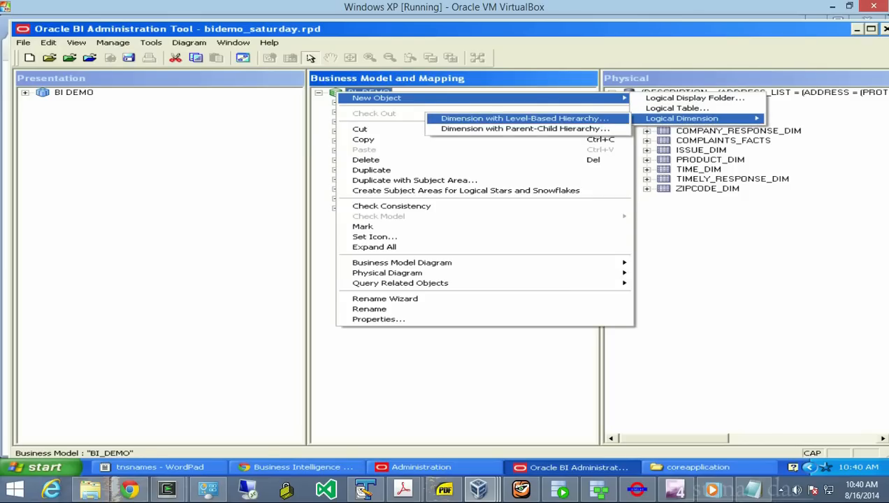
left_click(524, 118)
type("PRODUCT")
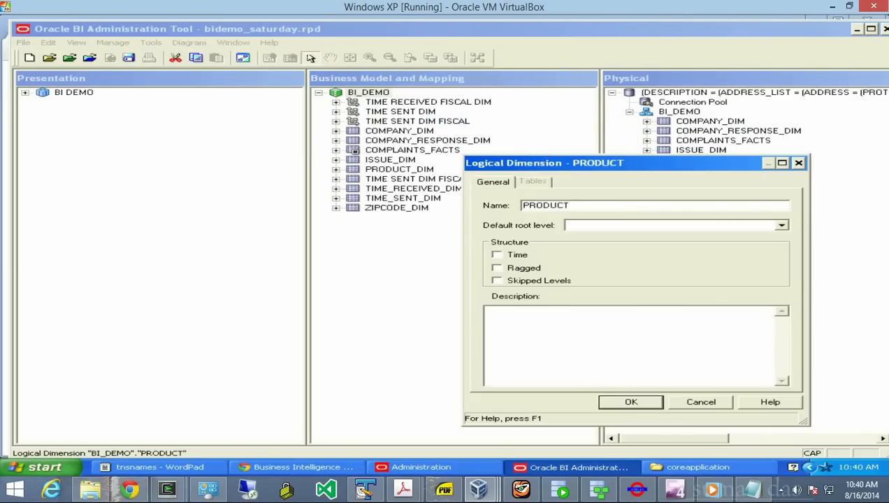
type(" DIM")
key("Return")
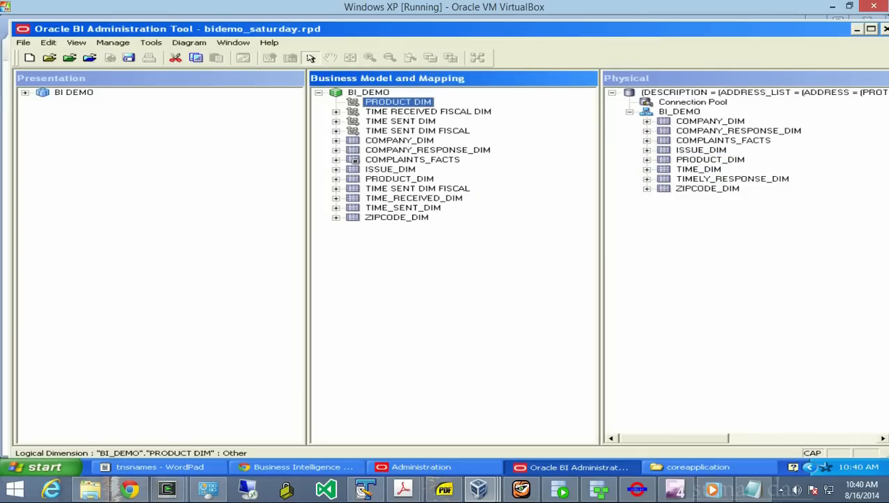
- Give PRODUCT DIM a PRODUCT level with a SUB PRODUCT child level
right_click(354, 99)
mouse_move(394, 104)
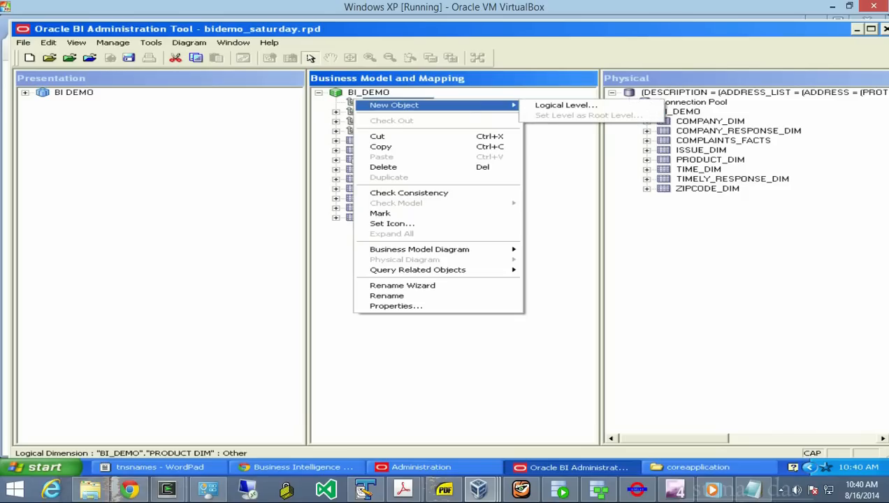
left_click(552, 105)
type("PRODUCT")
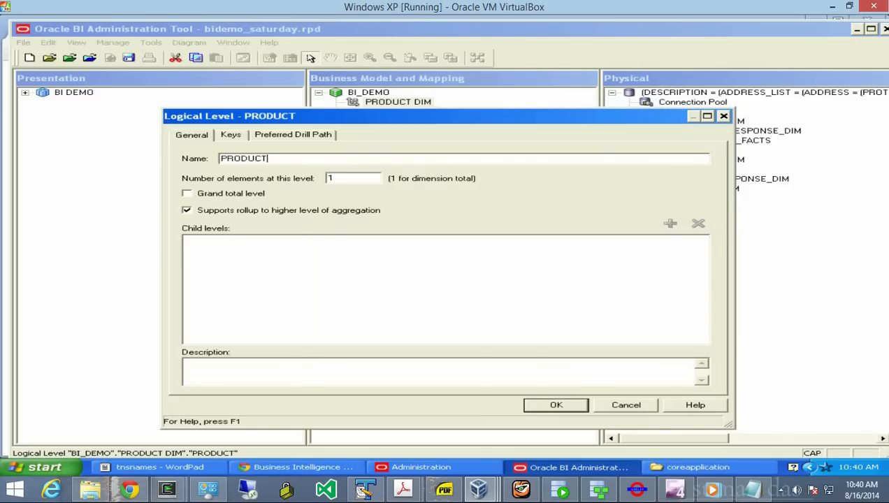
key("Return")
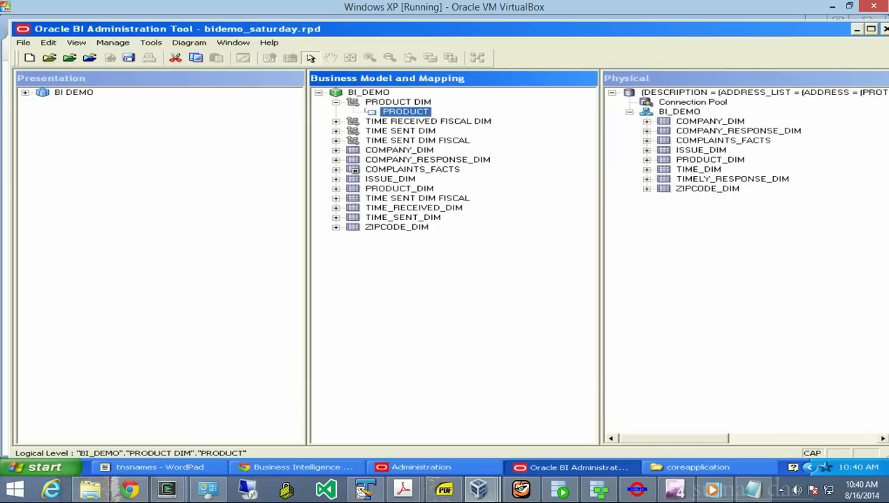
right_click(392, 112)
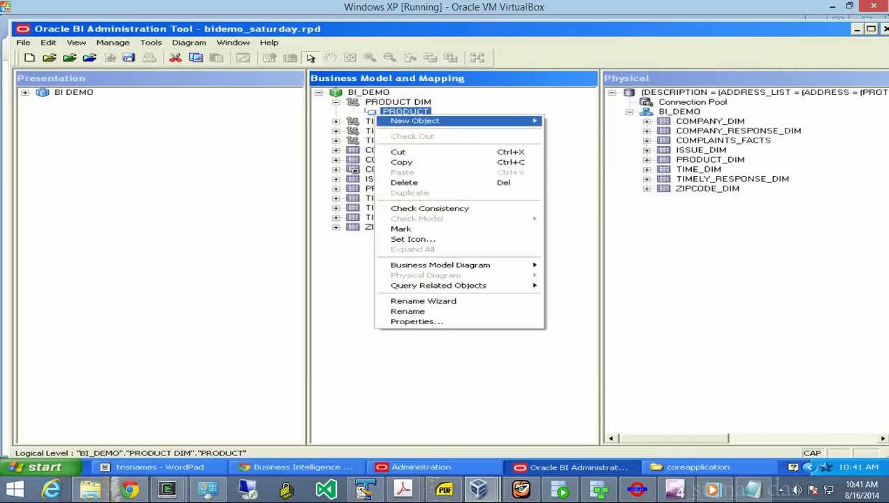
mouse_move(447, 121)
left_click(583, 131)
type("SUB PRODC")
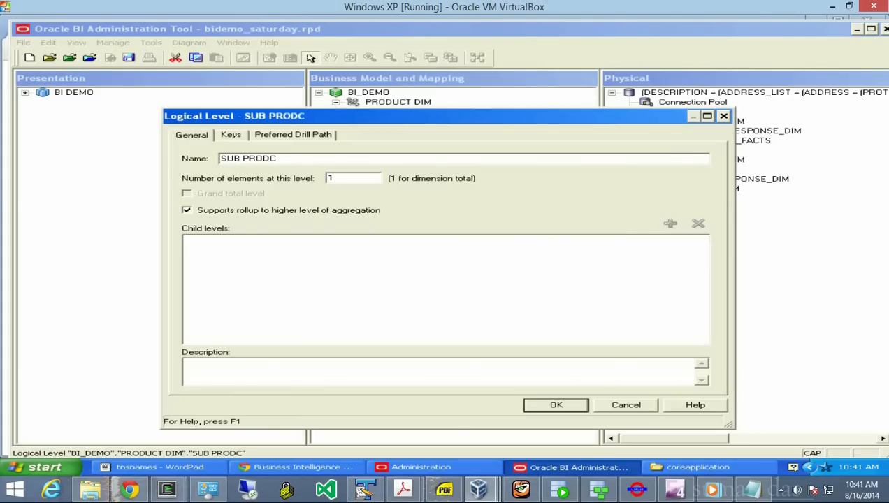
key("BackSpace")
type("UCT")
key("Return")
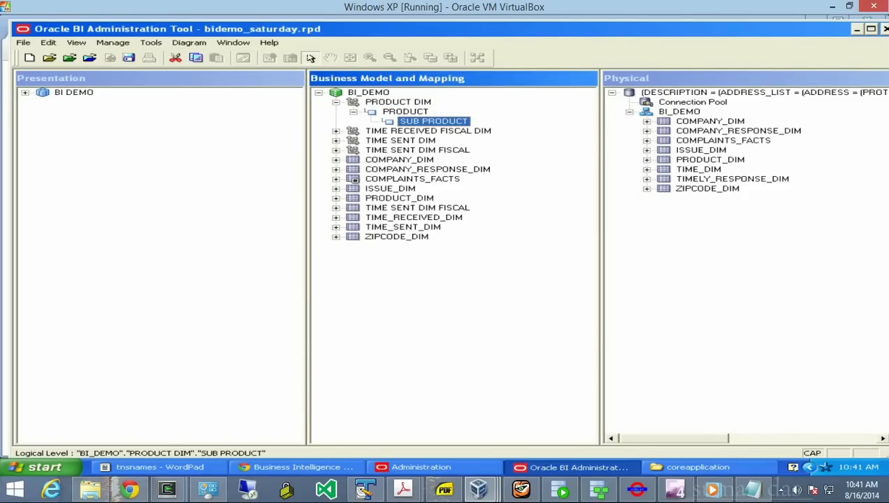
- Assign PRODUCT to the PRODUCT level, and SUB_PRODUCT and PRODUCT_DIM_ID to the SUB PRODUCT level
left_click(336, 198)
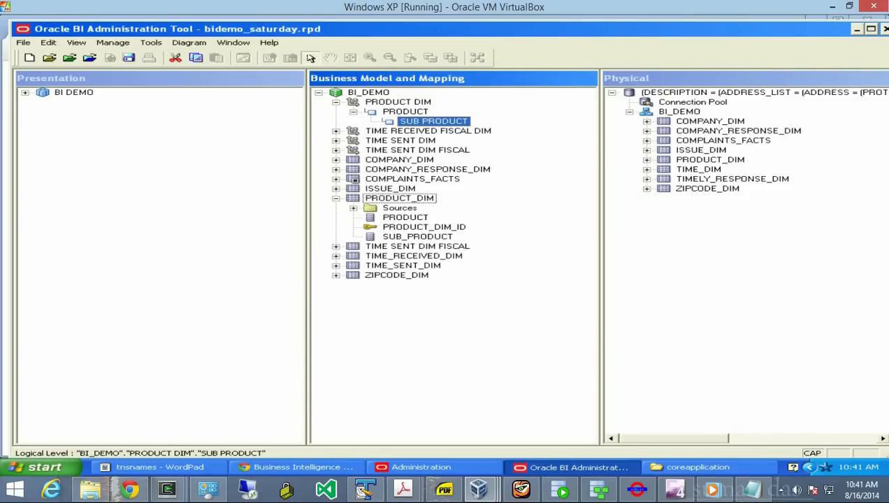
left_click_drag(405, 217, 406, 112)
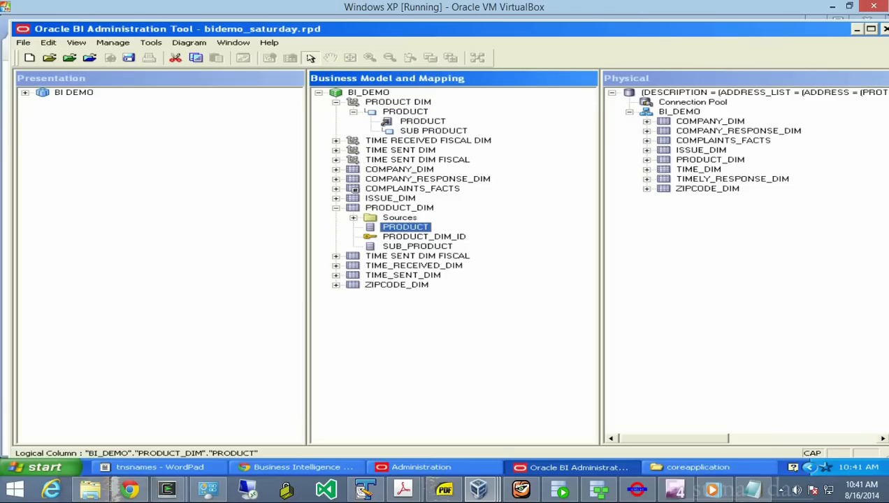
left_click(418, 247)
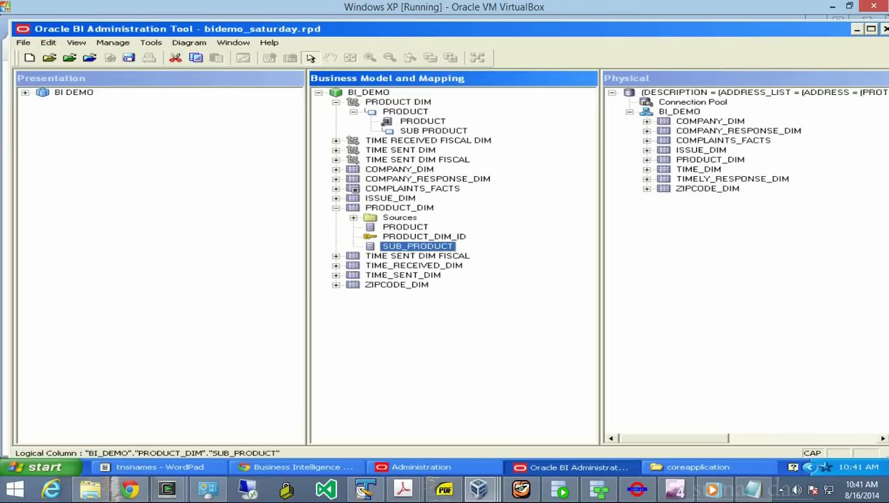
left_click_drag(417, 246, 433, 131)
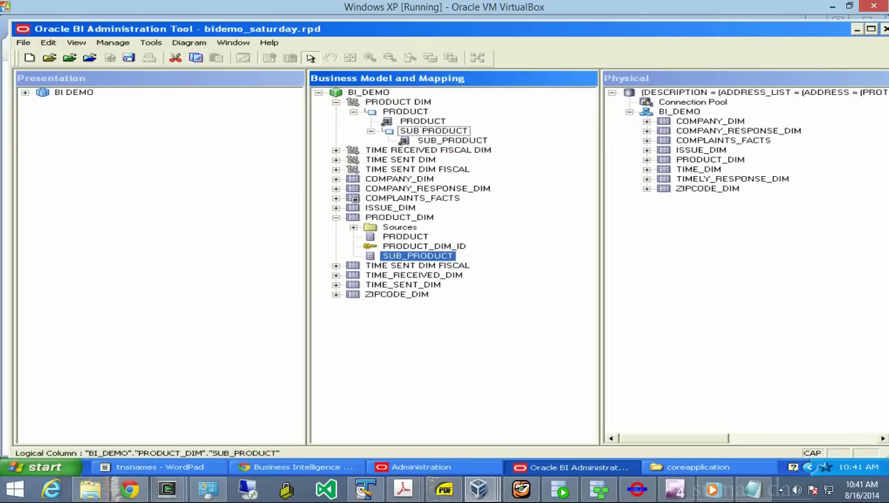
left_click_drag(424, 246, 434, 131)
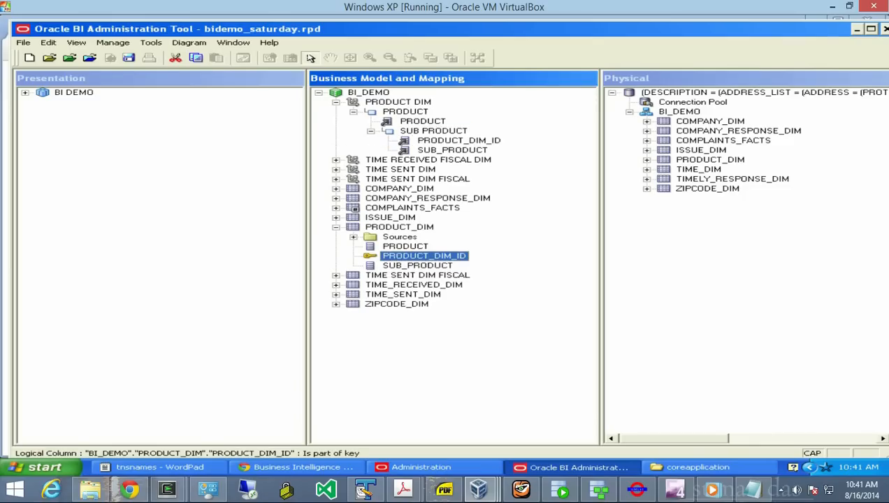
- Make SUB_PRODUCT, PRODUCT_DIM_ID and PRODUCT level keys of their levels, then collapse PRODUCT DIM
right_click(432, 149)
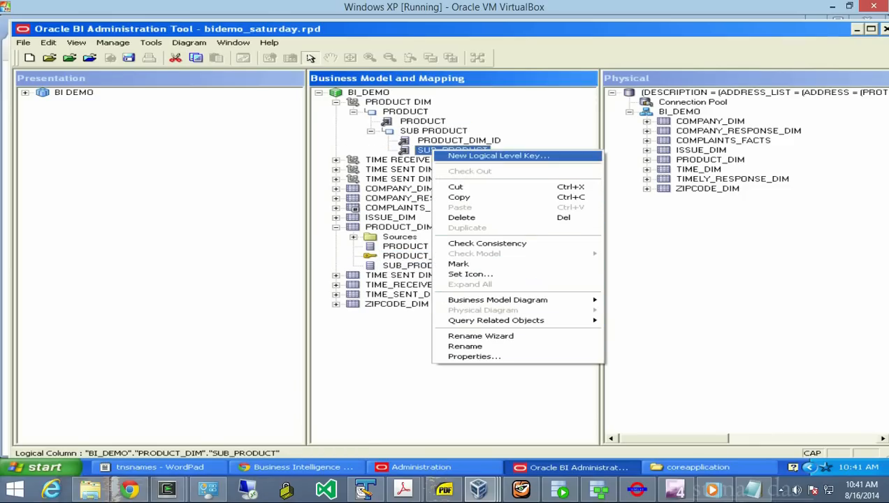
left_click(498, 155)
key("Return")
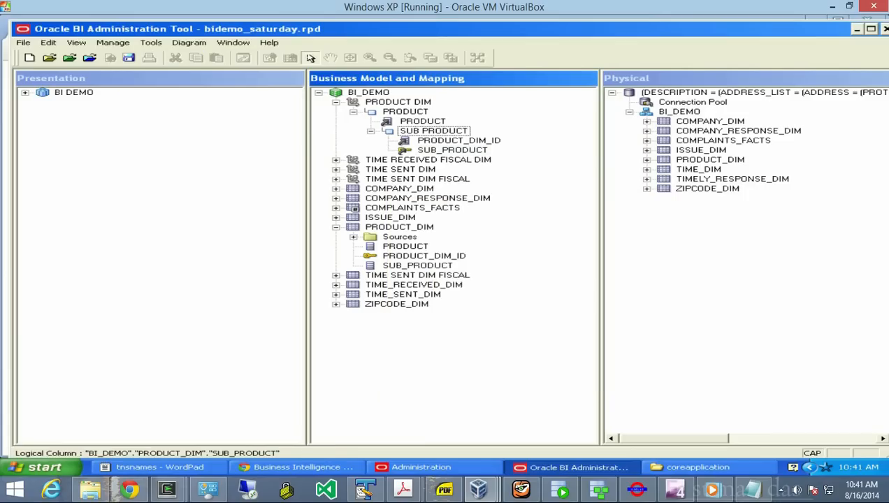
left_click(461, 141)
right_click(463, 140)
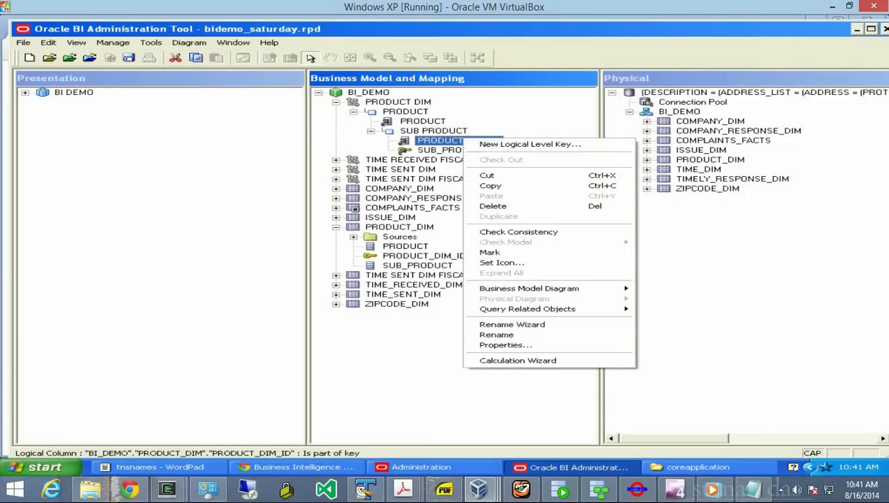
left_click(530, 144)
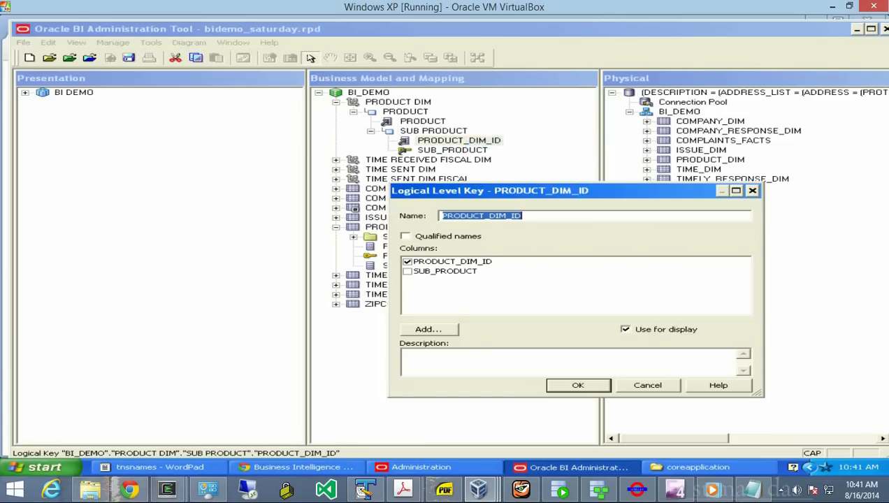
key("Return")
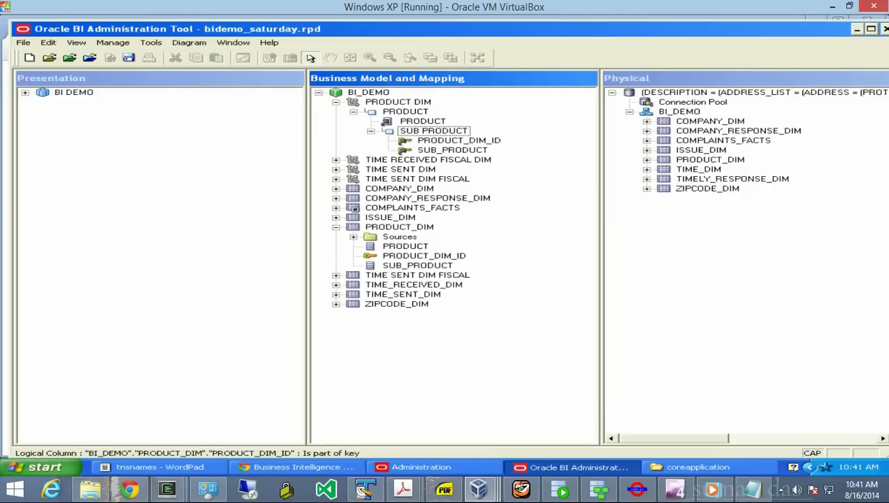
left_click(397, 121)
right_click(397, 122)
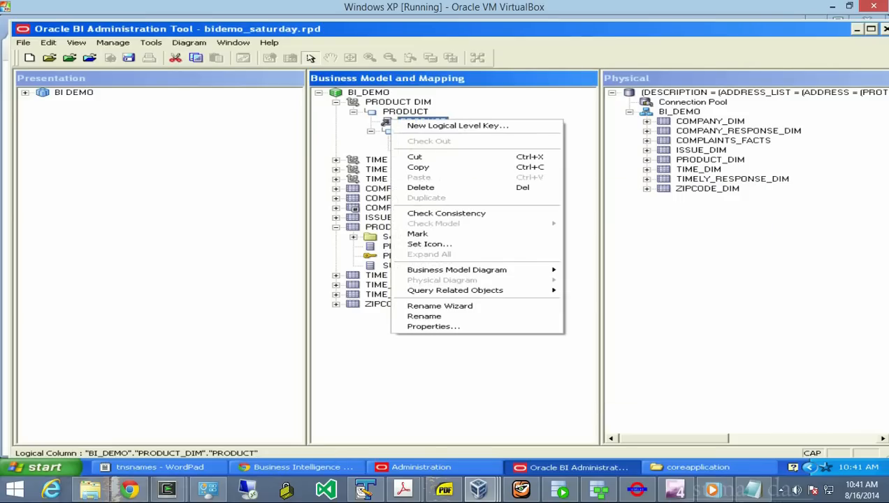
key("Return")
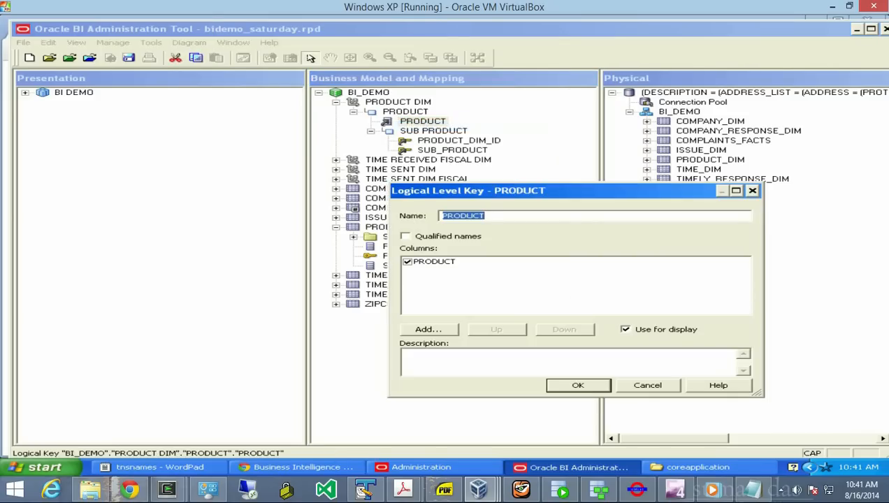
key("Return")
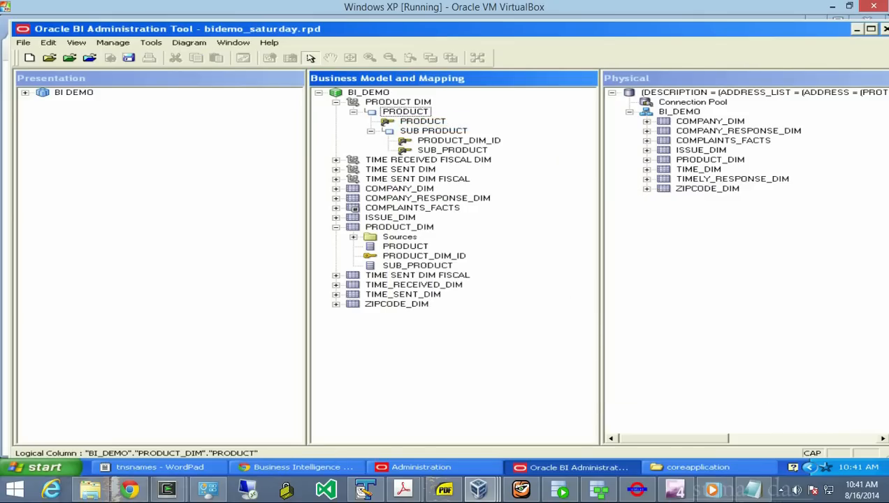
left_click(336, 102)
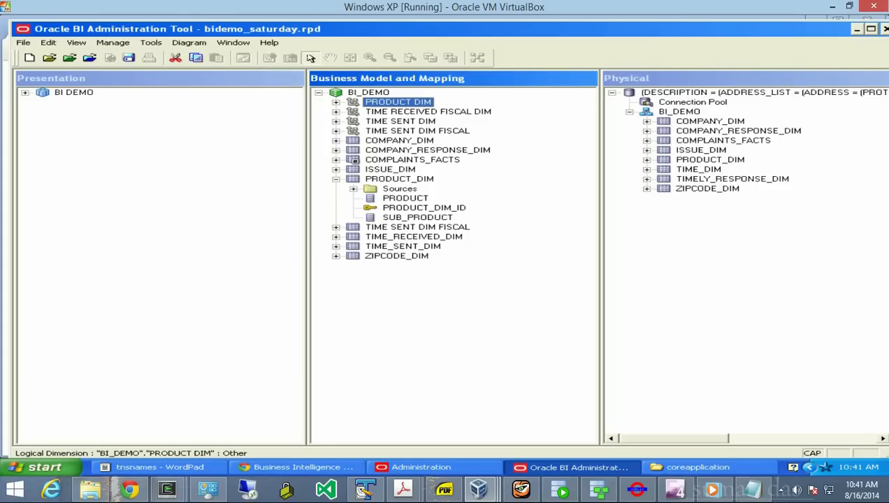
- Create a level-based dimension named ISSUE DIM in BI_DEMO
left_click(337, 92)
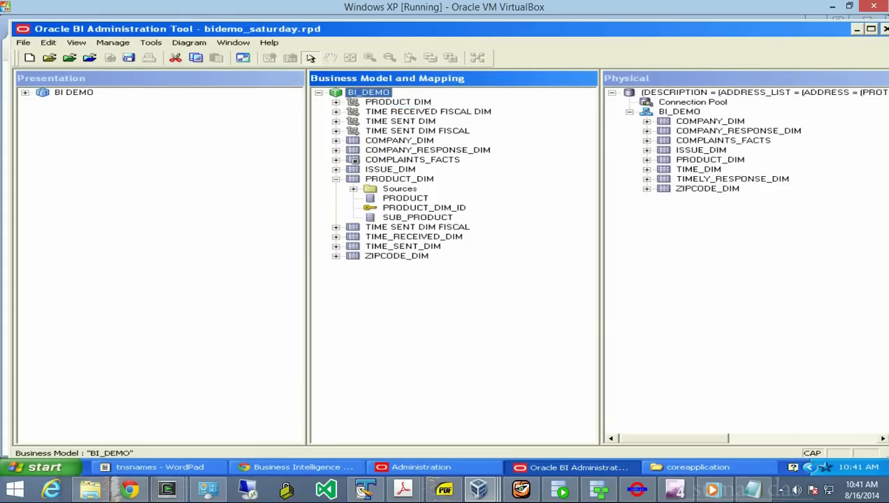
right_click(337, 92)
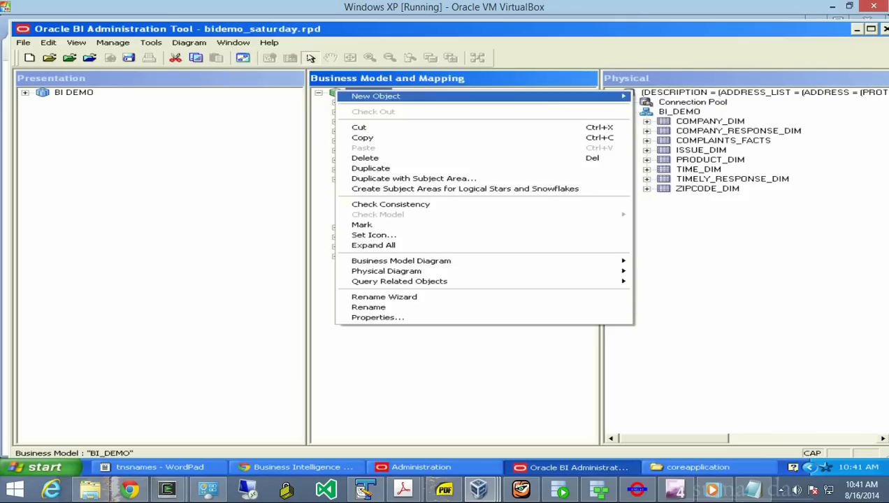
mouse_move(419, 97)
mouse_move(681, 117)
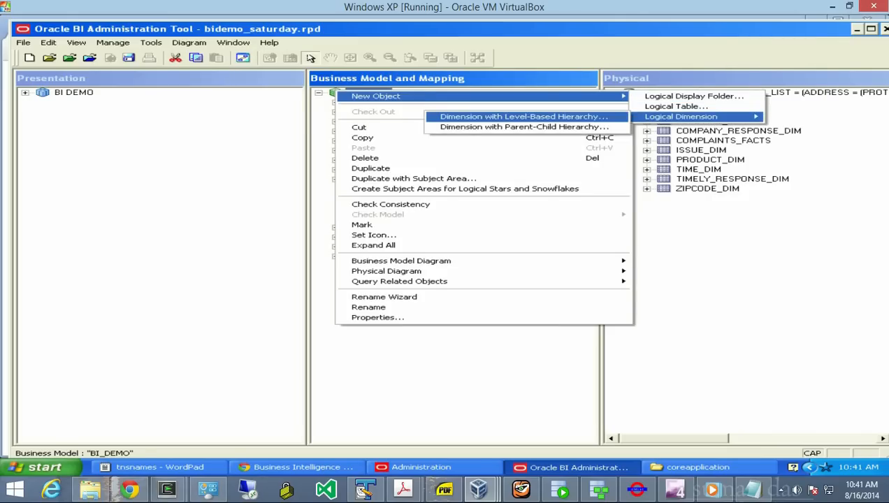
left_click(524, 117)
type("ISSUE DIM")
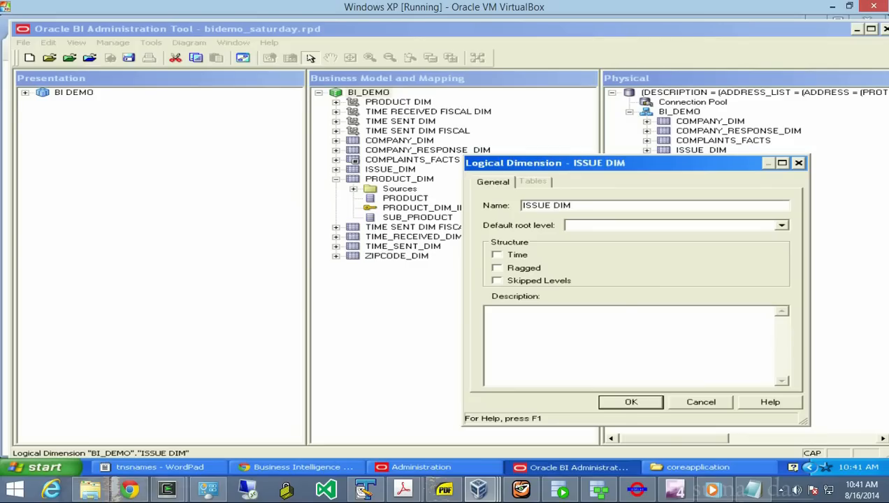
key("Return")
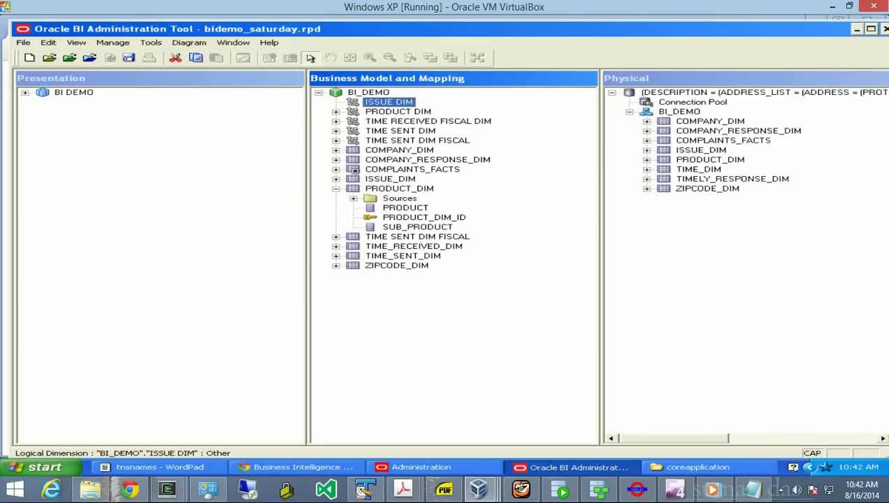
- Give ISSUE DIM an ISSUE level with a SUB ISSUE child level
right_click(358, 103)
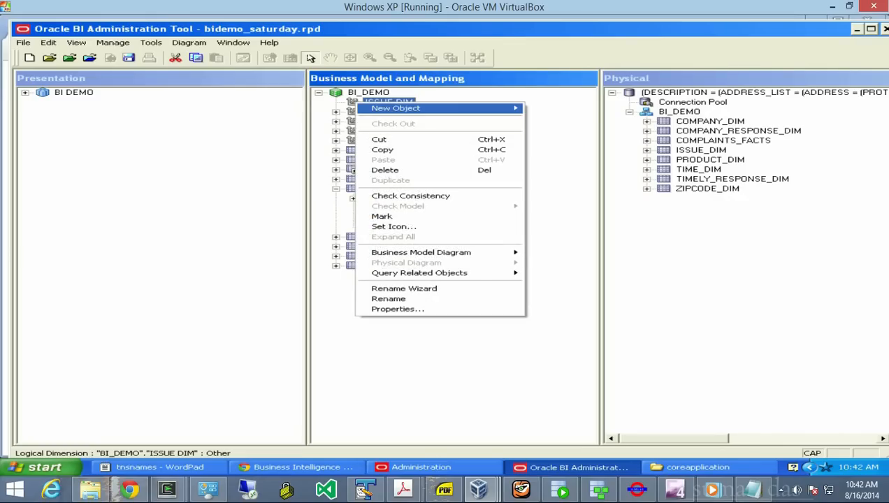
mouse_move(395, 108)
left_click(566, 108)
type("ISSUE")
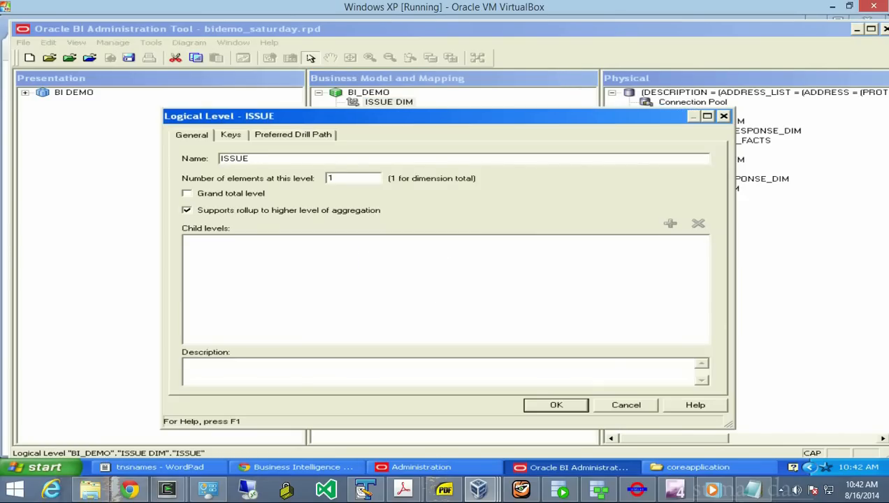
key("Return")
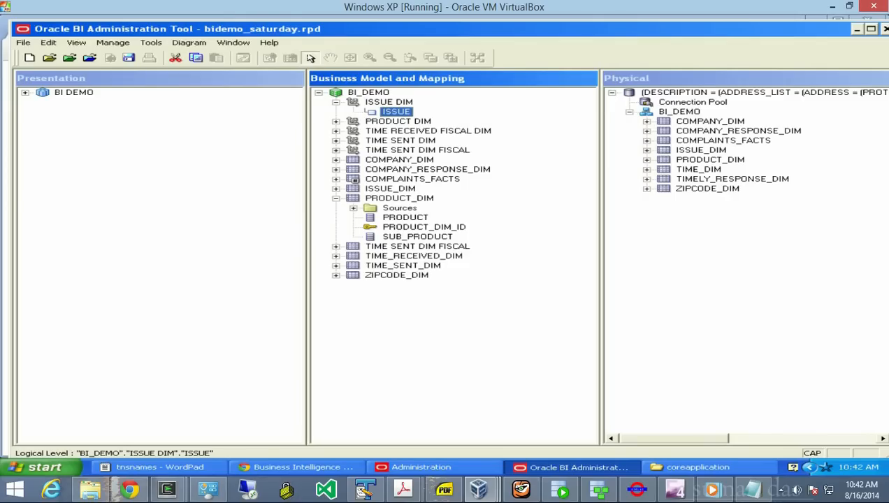
right_click(397, 112)
mouse_move(447, 116)
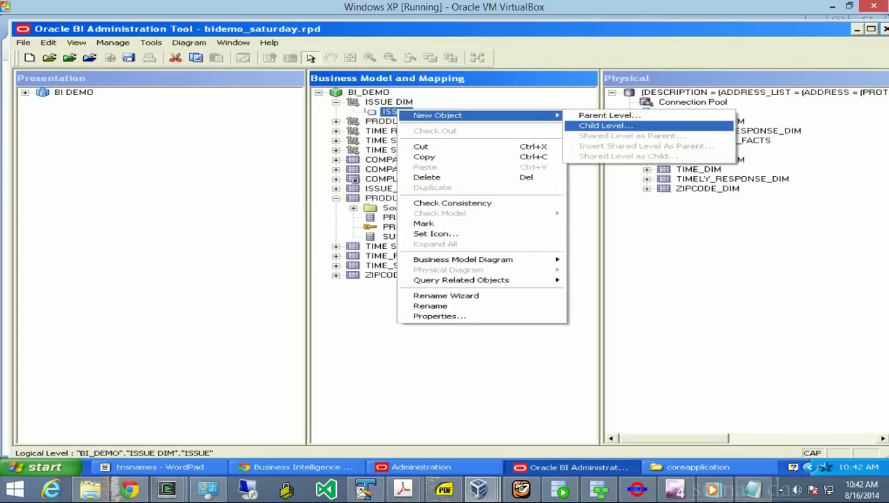
left_click(605, 125)
type("SUB ISSUE")
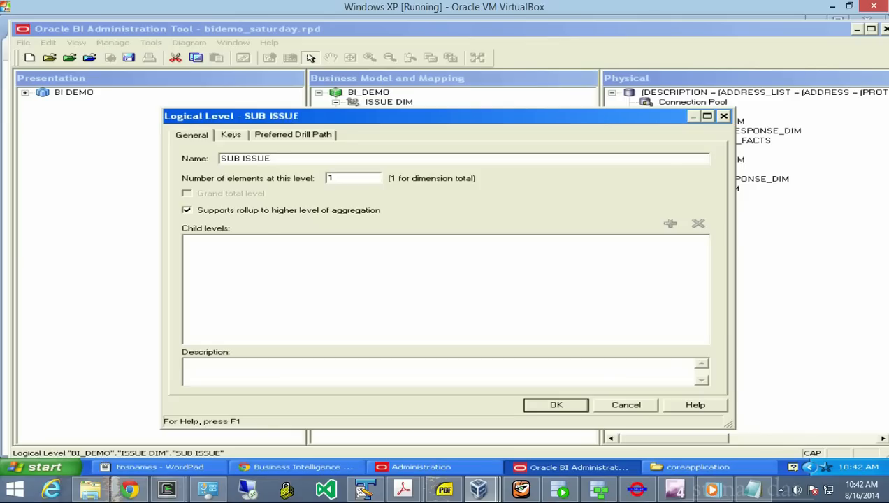
key("Return")
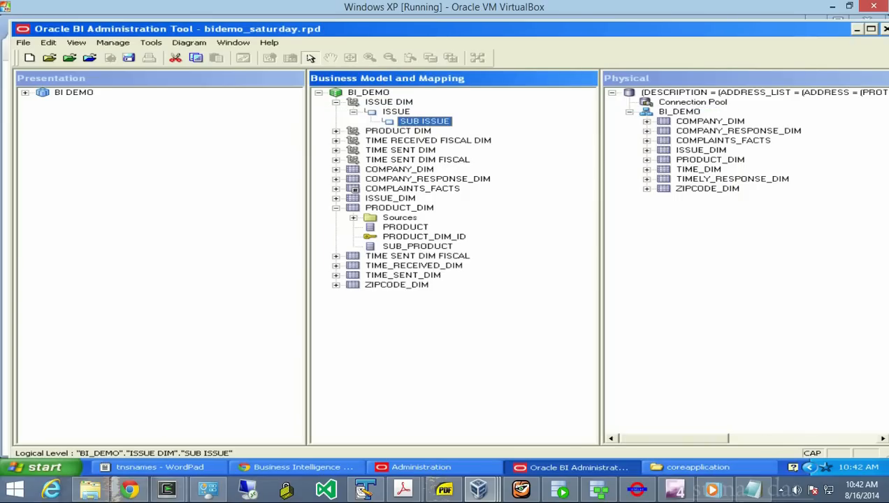
- Assign ISSUE to the ISSUE level, and SUB_ISSUE and ISSUE_DIM_ID to SUB ISSUE
left_click(337, 199)
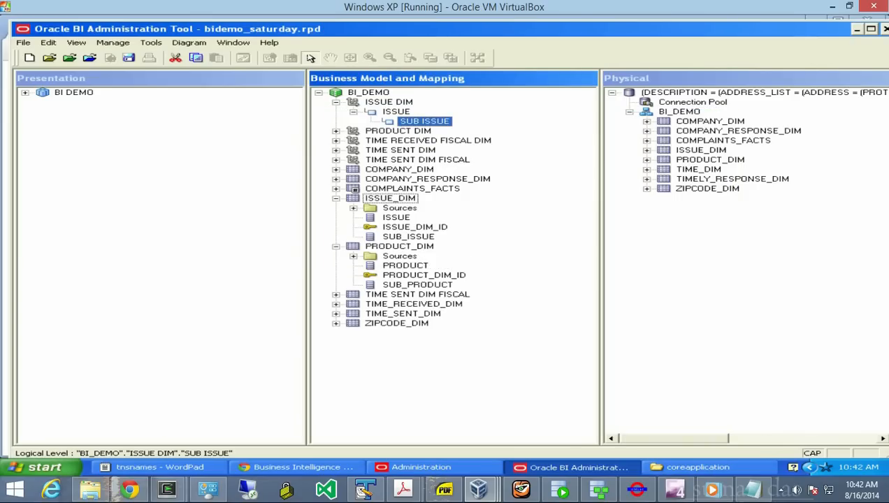
left_click(397, 217)
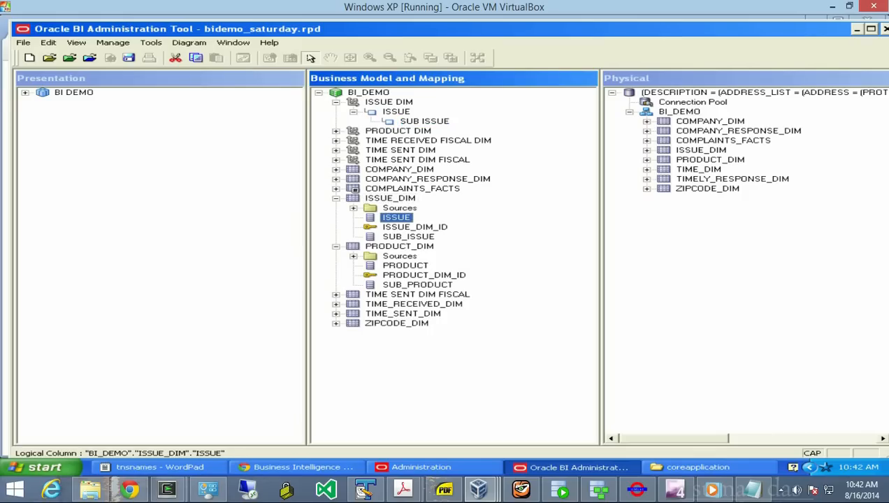
left_click_drag(397, 217, 397, 112)
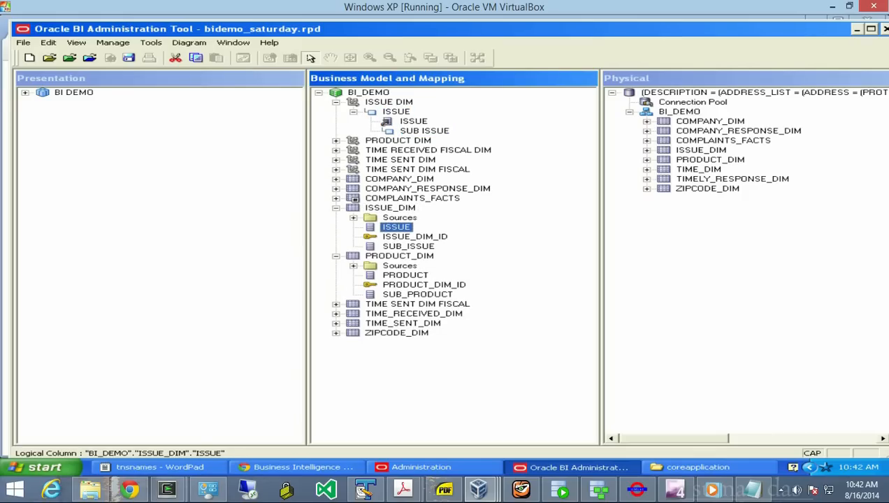
left_click(409, 246)
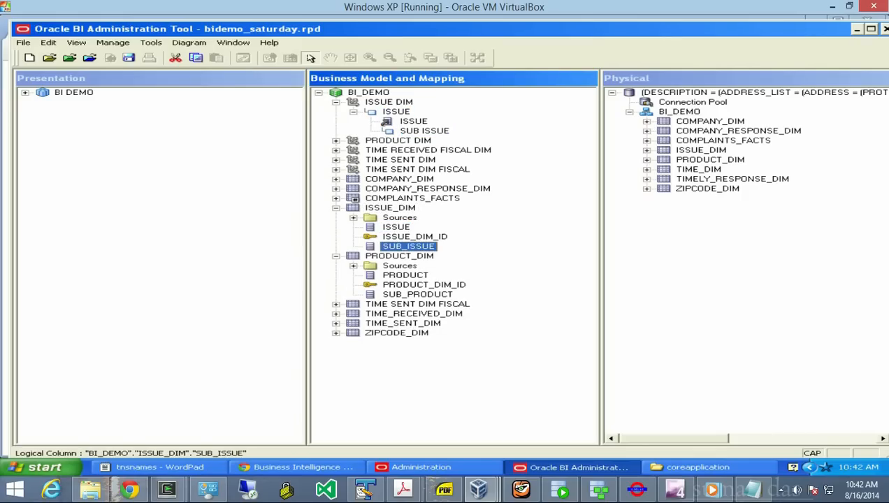
left_click_drag(409, 246, 425, 131)
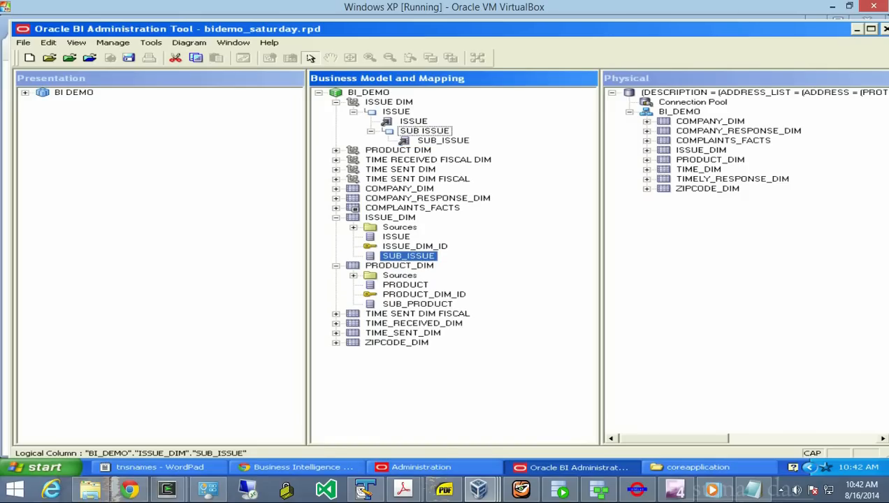
left_click(415, 246)
left_click_drag(415, 246, 425, 130)
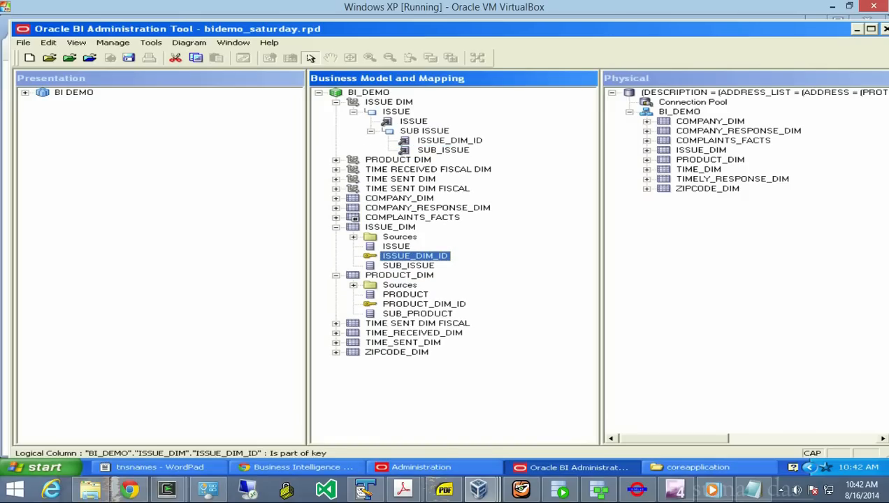
- Make SUB_ISSUE and ISSUE_DIM_ID (not used for display) level keys of SUB ISSUE
left_click(421, 150)
right_click(421, 150)
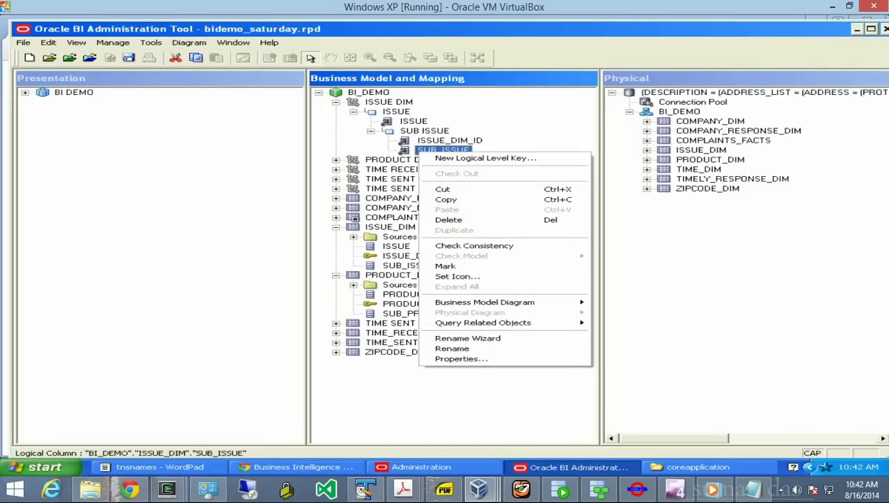
left_click(485, 158)
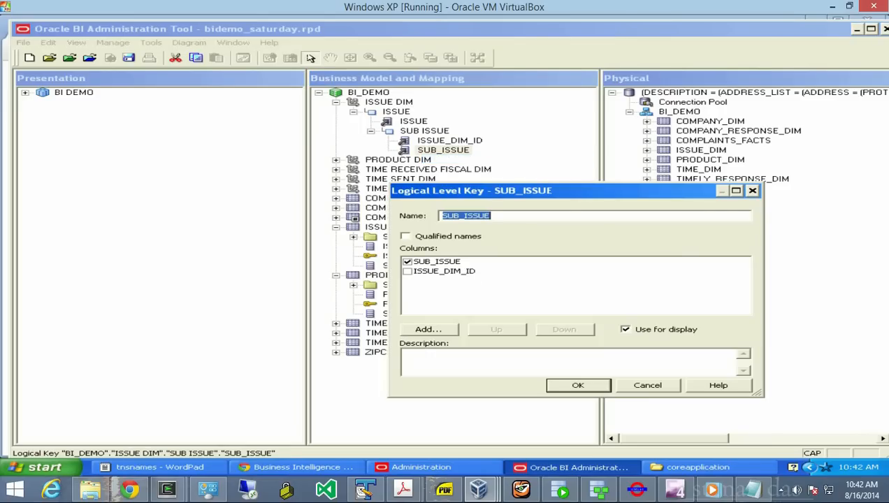
key("Return")
left_click(450, 141)
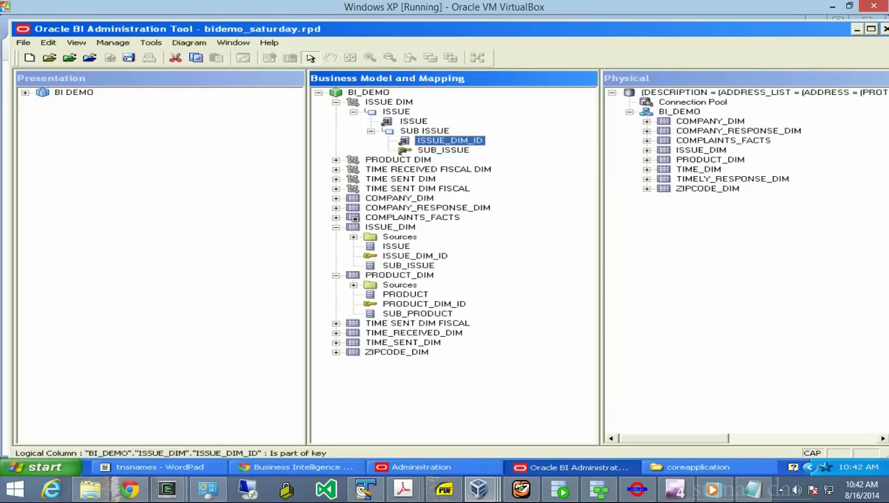
right_click(446, 142)
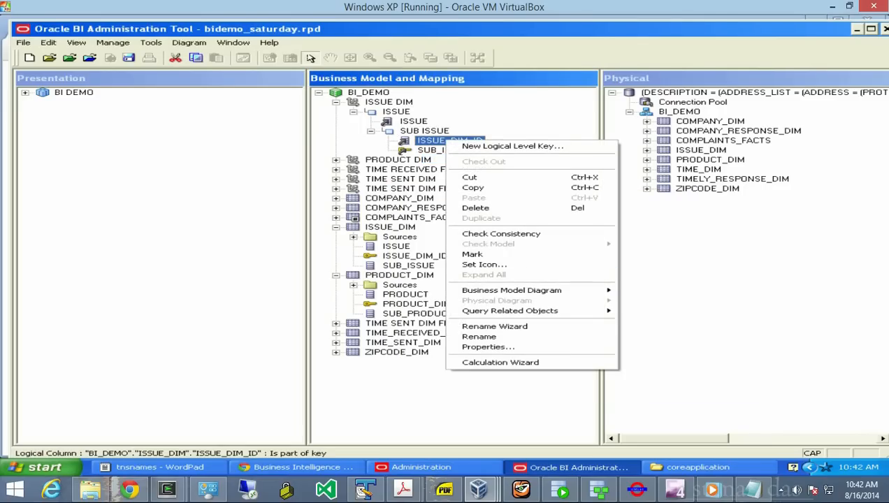
left_click(512, 145)
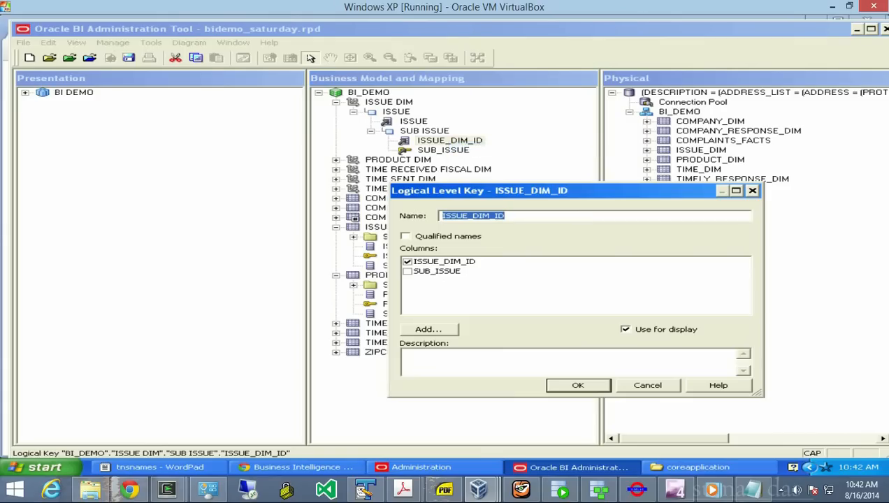
left_click(625, 329)
key("Return")
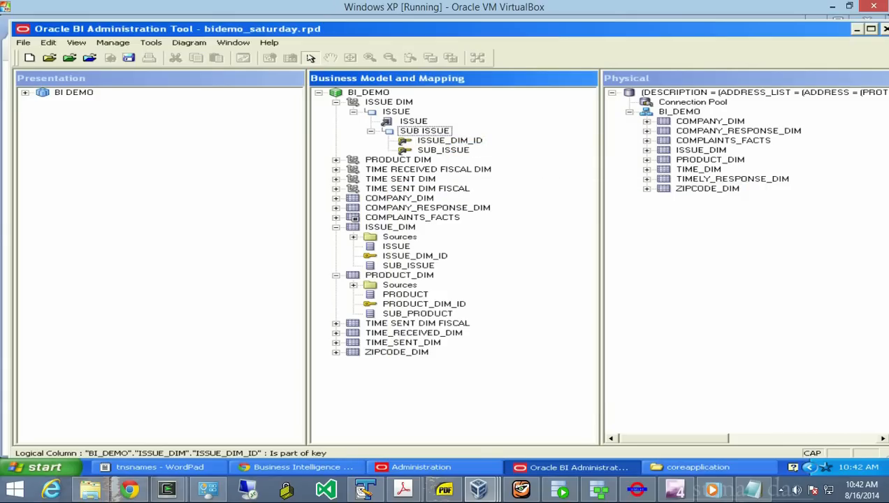
- Make ISSUE the key of the ISSUE level and collapse ISSUE DIM
left_click(413, 121)
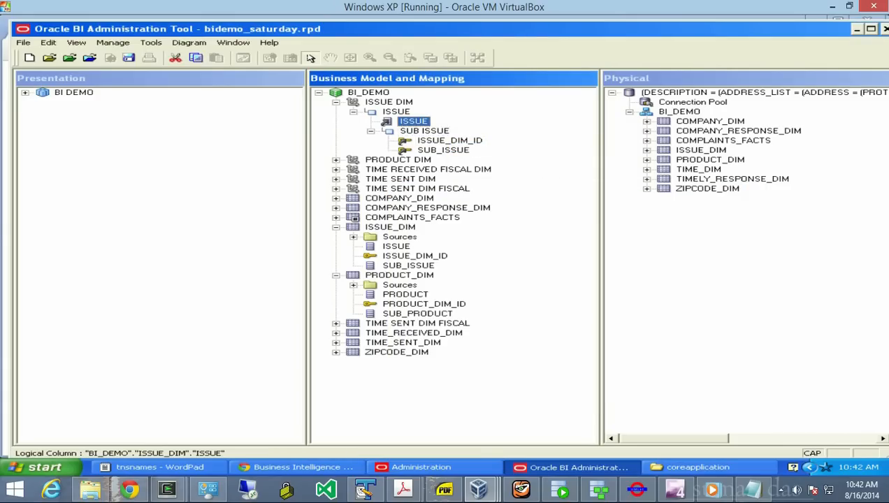
right_click(413, 121)
left_click(454, 127)
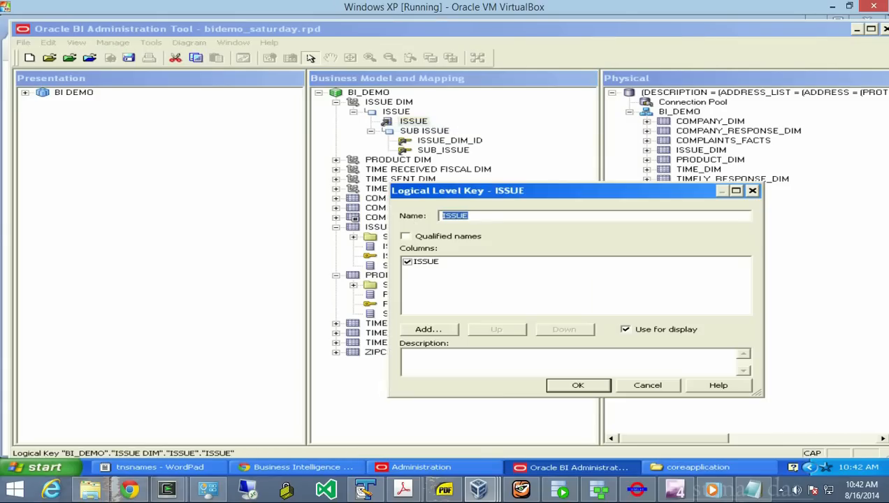
key("Return")
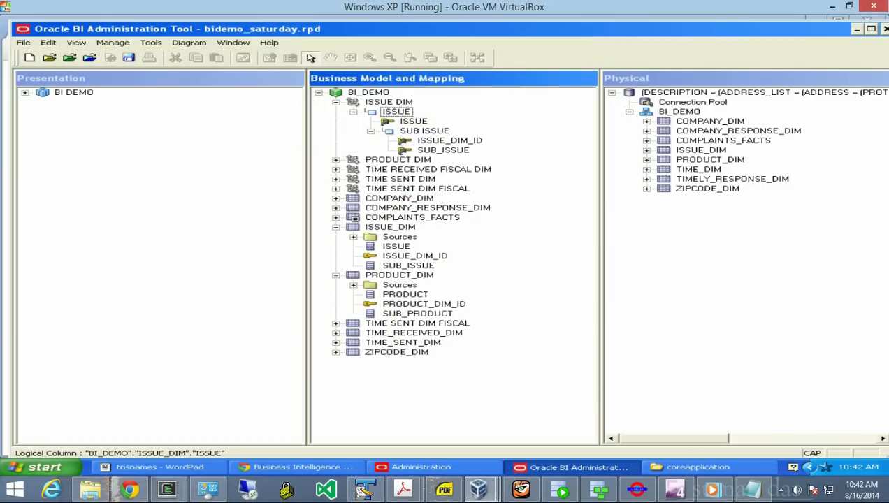
left_click(336, 102)
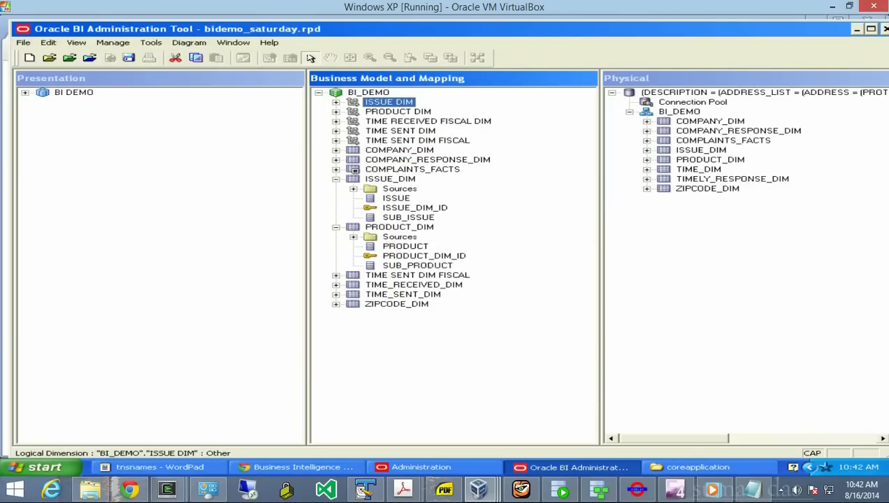
- Create a level-based hierarchy dimension named ZIP CODE DIM in BI_DEMO
right_click(336, 92)
mouse_move(363, 97)
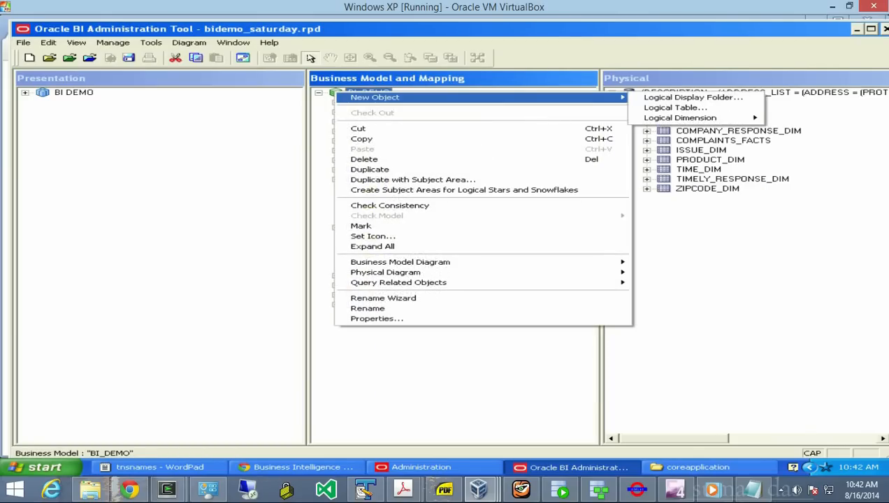
mouse_move(680, 117)
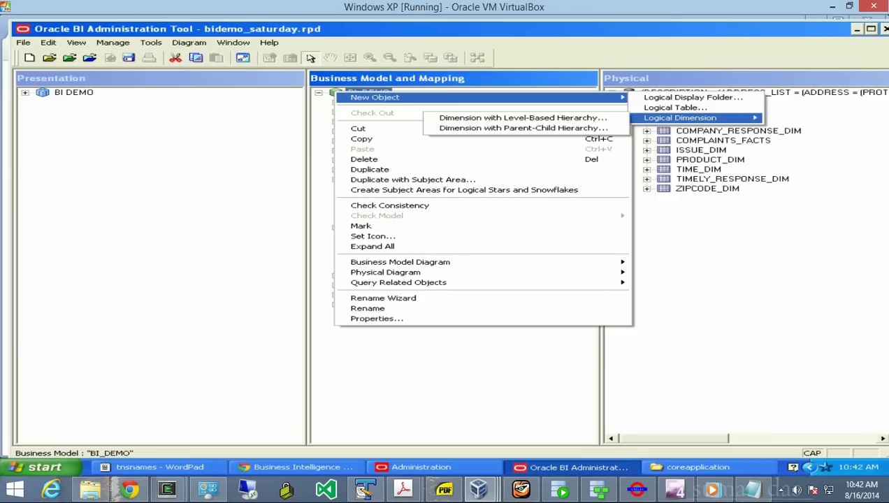
left_click(523, 117)
type("ZIP CODE DIM")
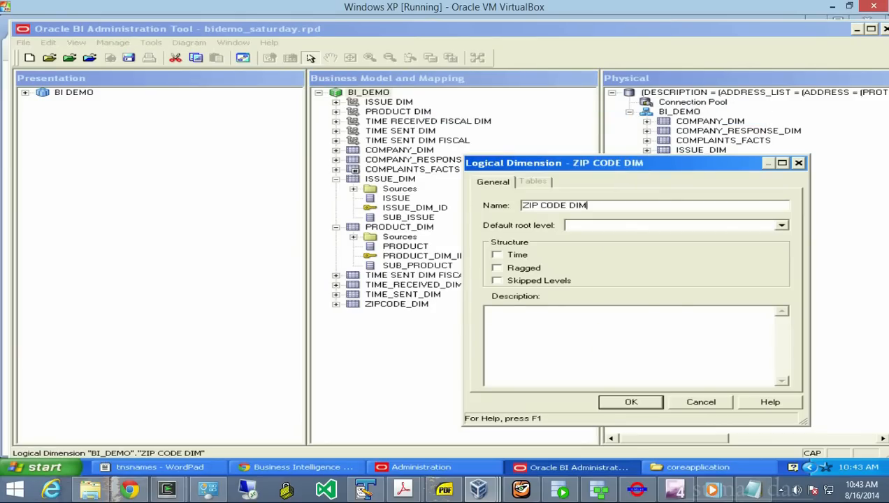
key("Return")
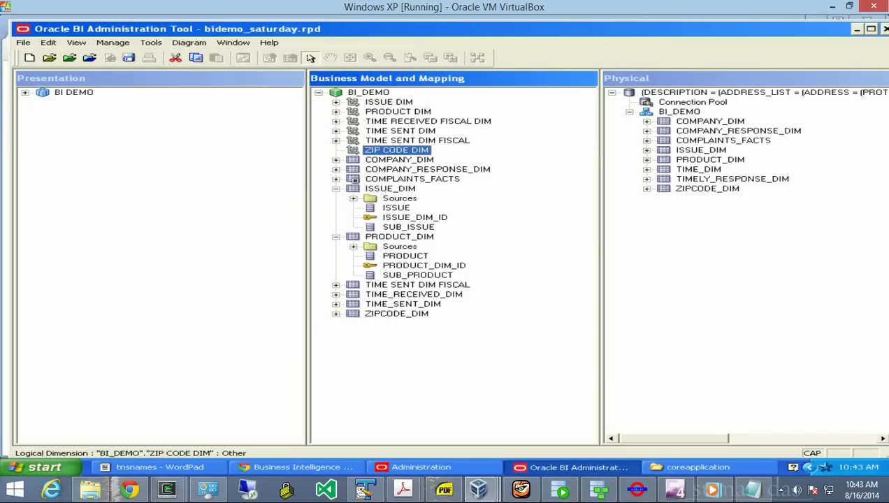
- Add a logical level named STATE to ZIP CODE DIM
right_click(355, 149)
mouse_move(394, 156)
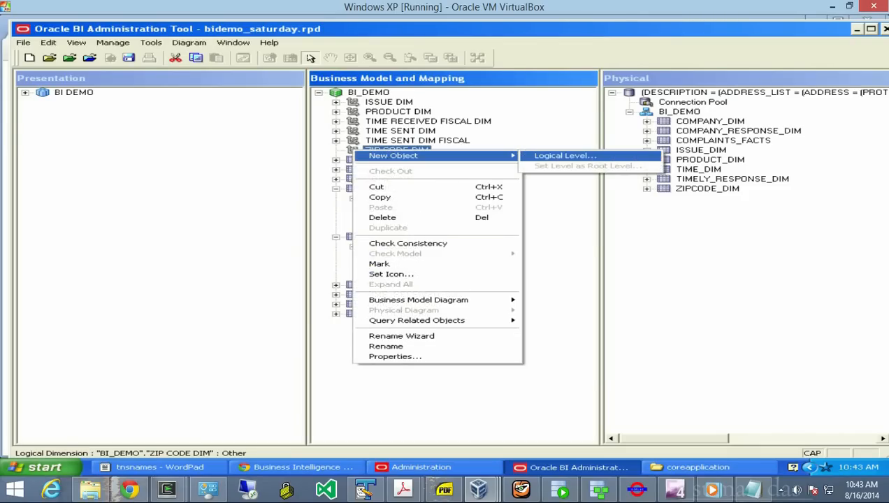
left_click(565, 156)
type("STATE")
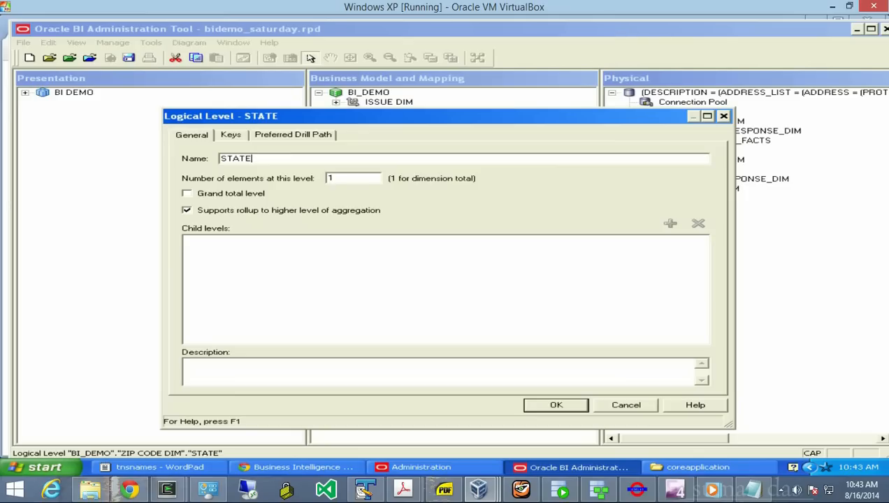
key("Return")
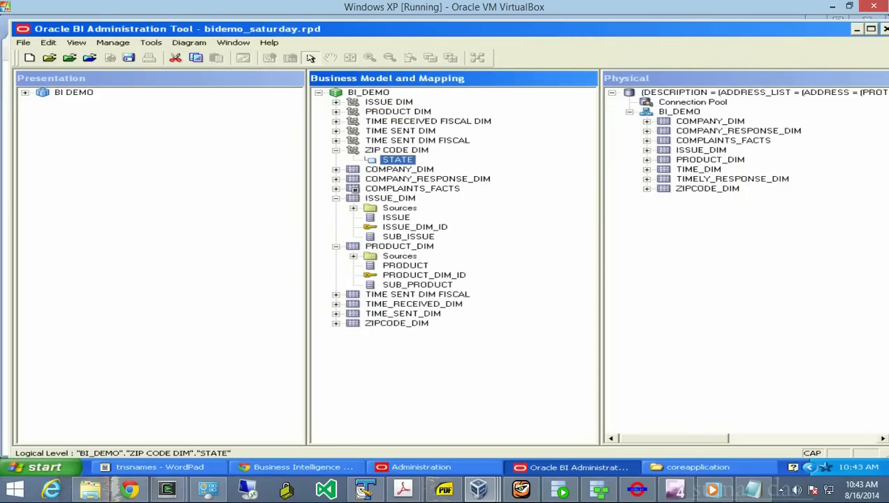
- Add a ZIPCODE child level beneath STATE, then expand the ZIPCODE_DIM logical table
right_click(394, 159)
mouse_move(489, 162)
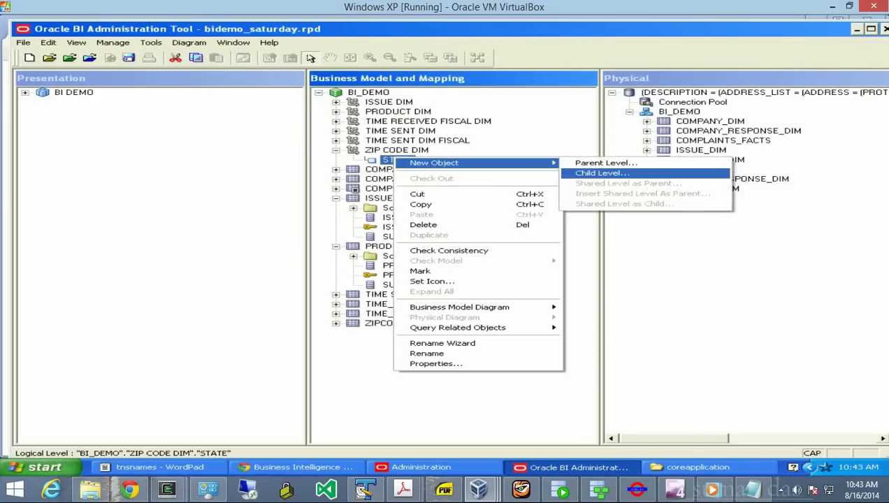
left_click(601, 172)
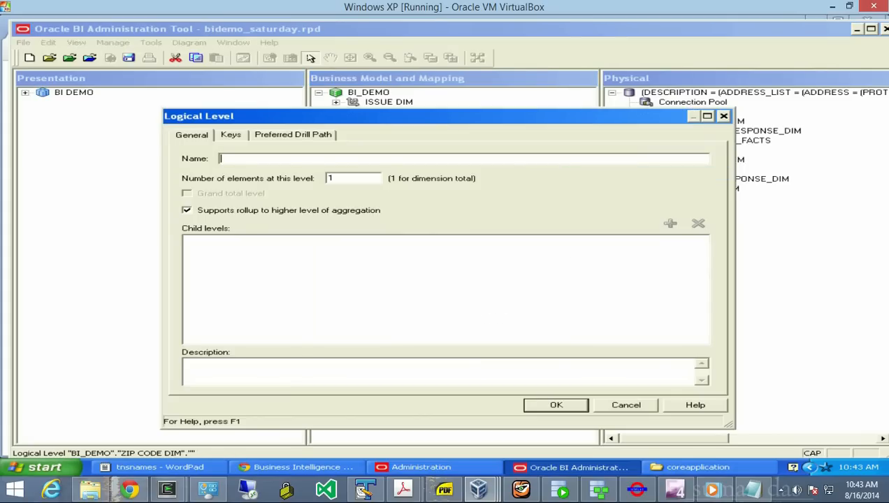
type("ZIP ")
type("CODE")
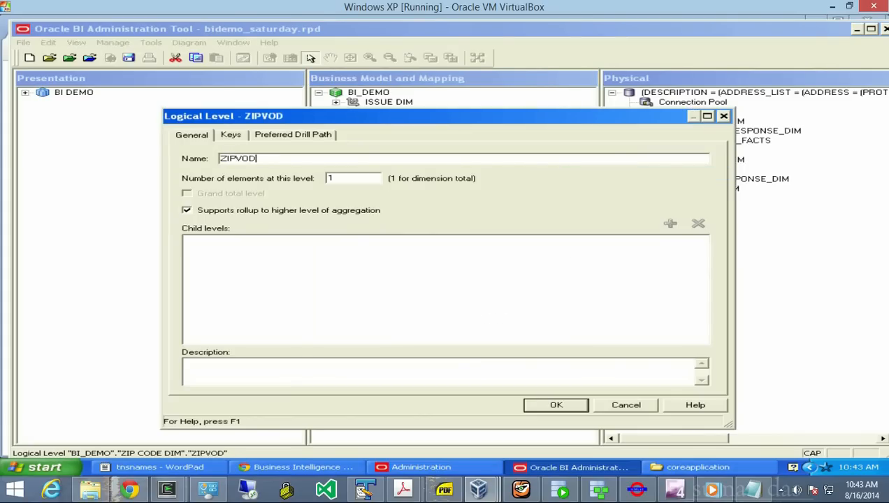
key("BackSpace")
key("BackSpace")
key("BackSpace")
key("BackSpace")
key("BackSpace")
type("CODE")
key("Return")
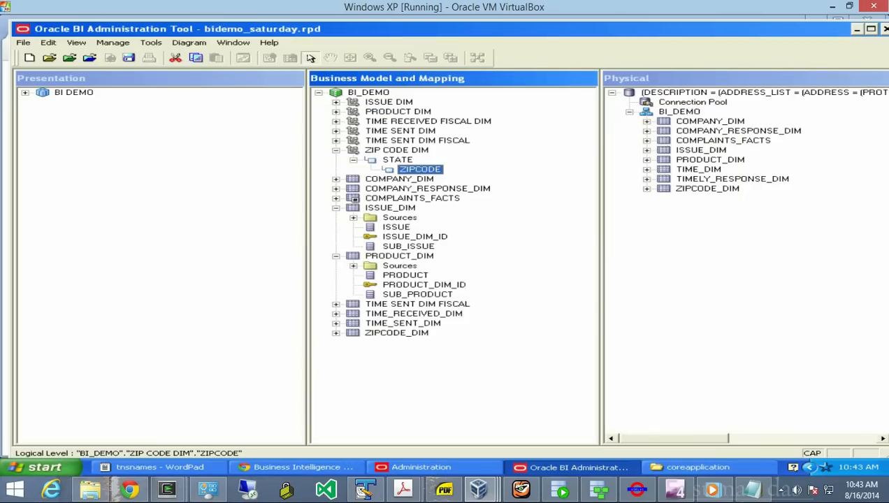
left_click(336, 333)
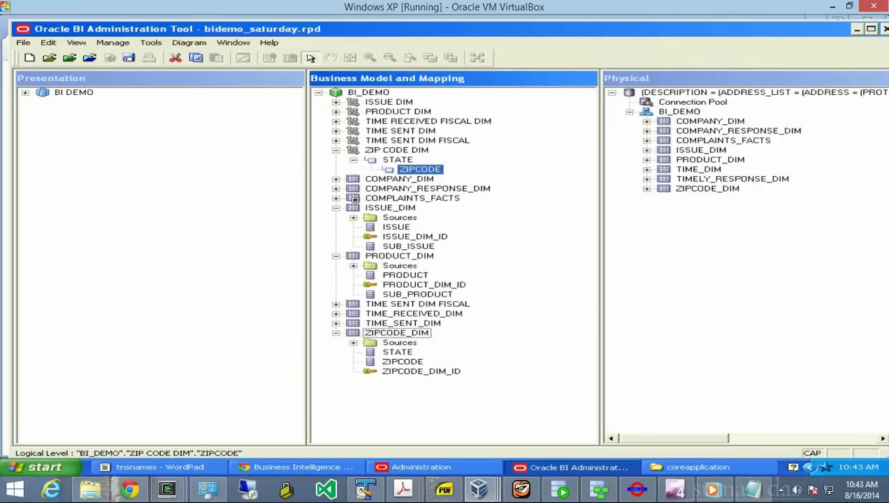
- Assign the STATE column to the STATE level, and ZIPCODE and ZIPCODE_DIM_ID to the ZIPCODE level
left_click(398, 352)
left_click_drag(398, 352, 397, 159)
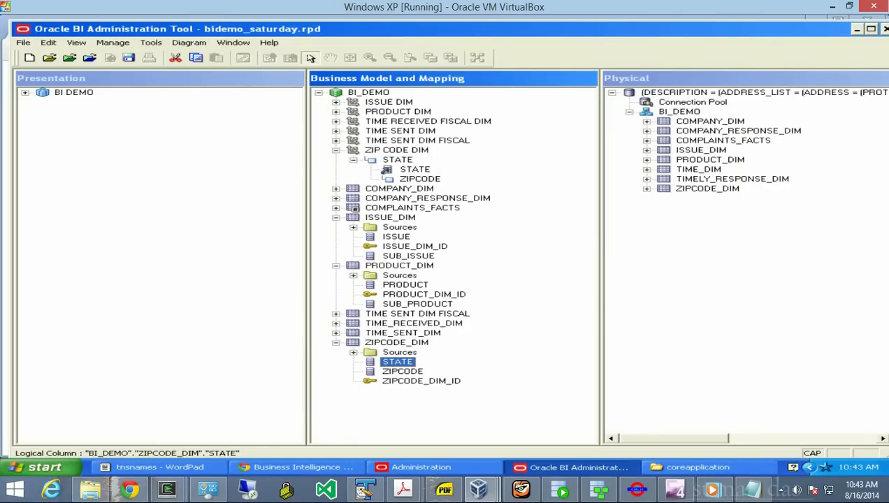
left_click_drag(402, 372, 419, 179)
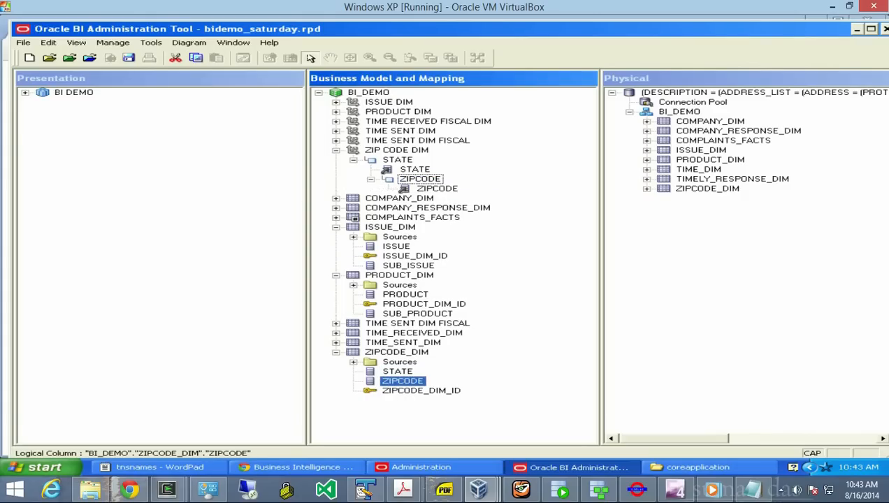
left_click(420, 390)
left_click_drag(420, 390, 420, 179)
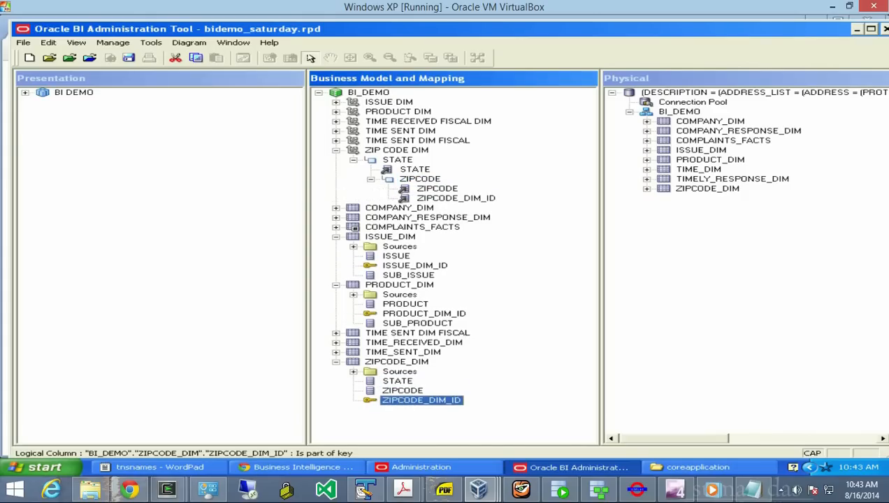
- Make ZIPCODE_DIM_ID (not used for display) and ZIPCODE level keys of the ZIPCODE level
left_click(455, 199)
right_click(456, 199)
left_click(493, 201)
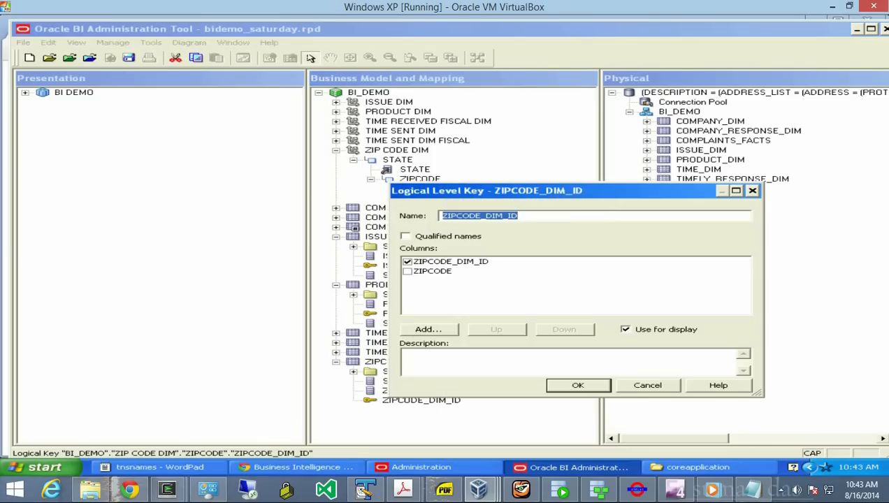
left_click(626, 329)
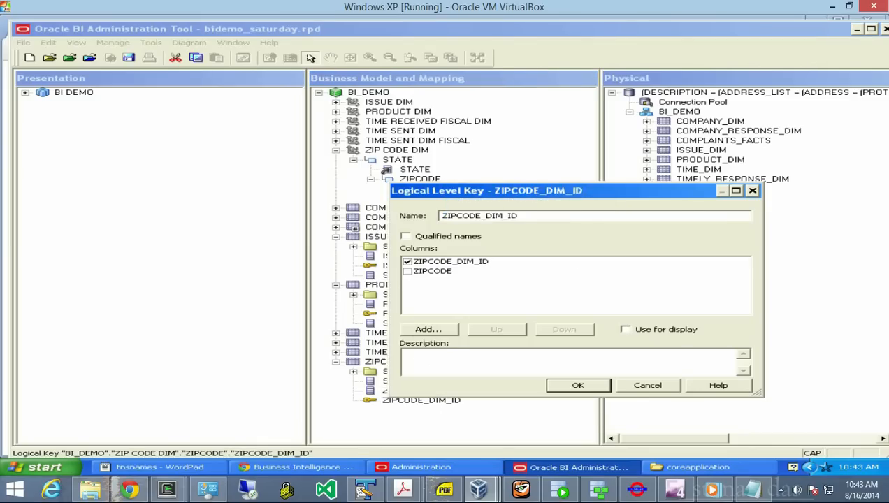
key("Return")
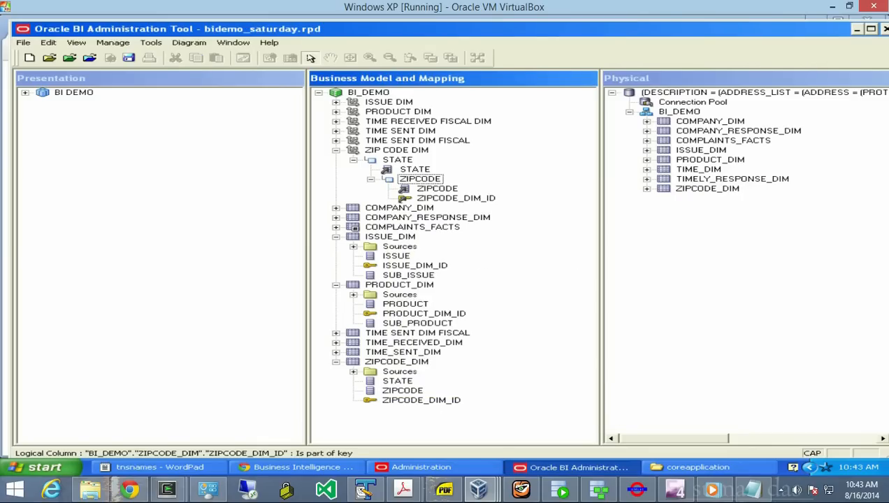
right_click(425, 181)
left_click(476, 194)
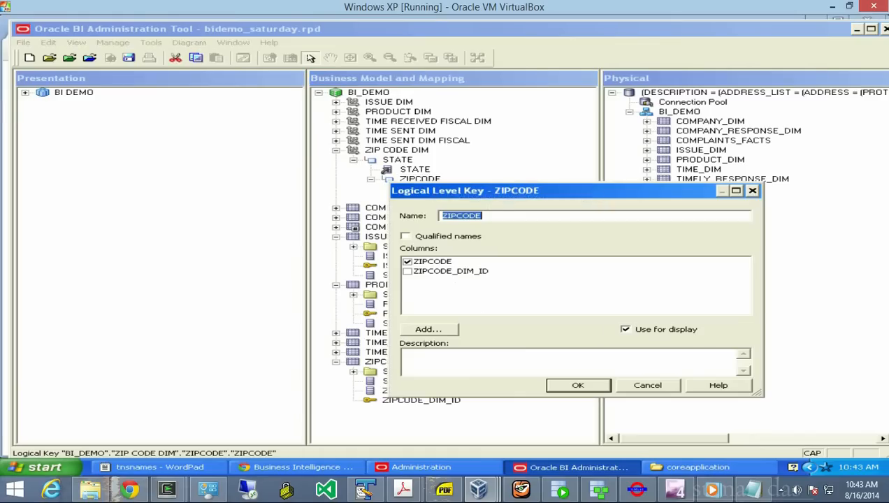
key("Return")
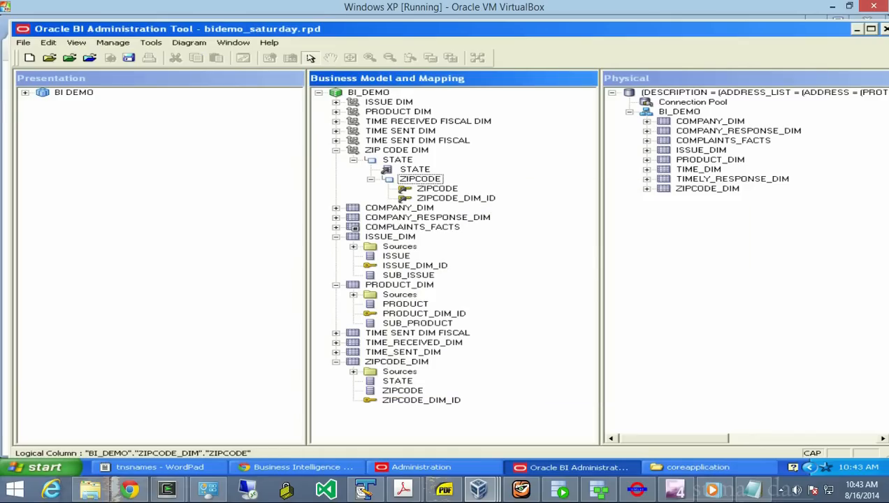
- Make STATE the level key of the STATE level and collapse the expanded tree nodes
right_click(389, 170)
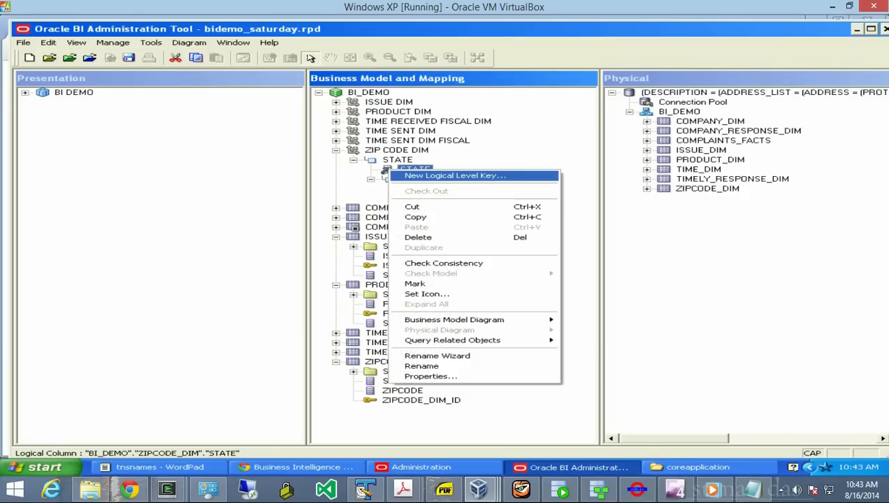
left_click(455, 176)
left_click(579, 386)
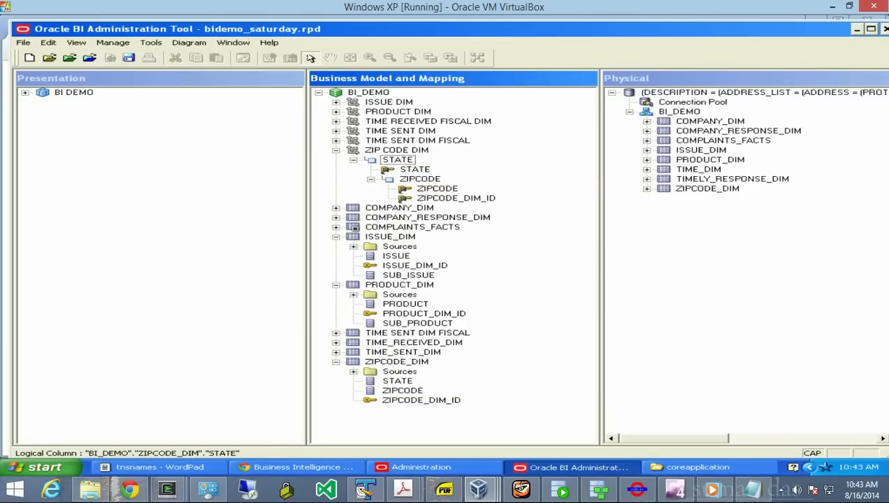
left_click(336, 150)
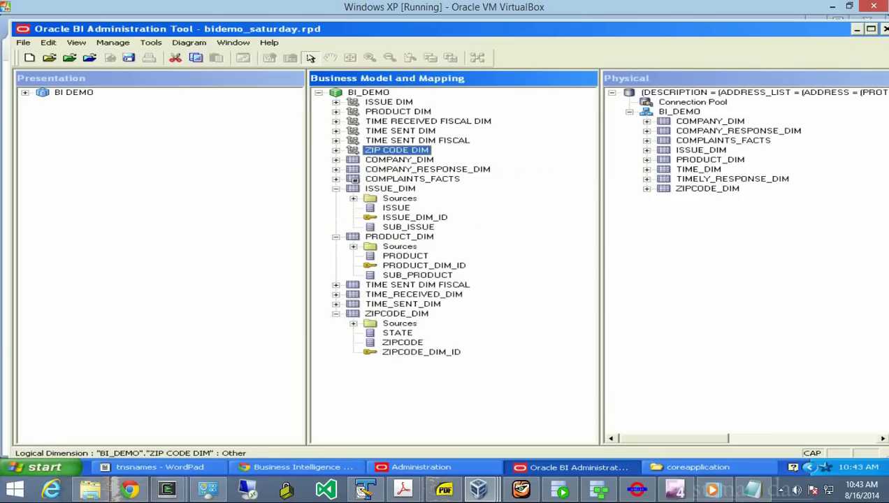
left_click(336, 188)
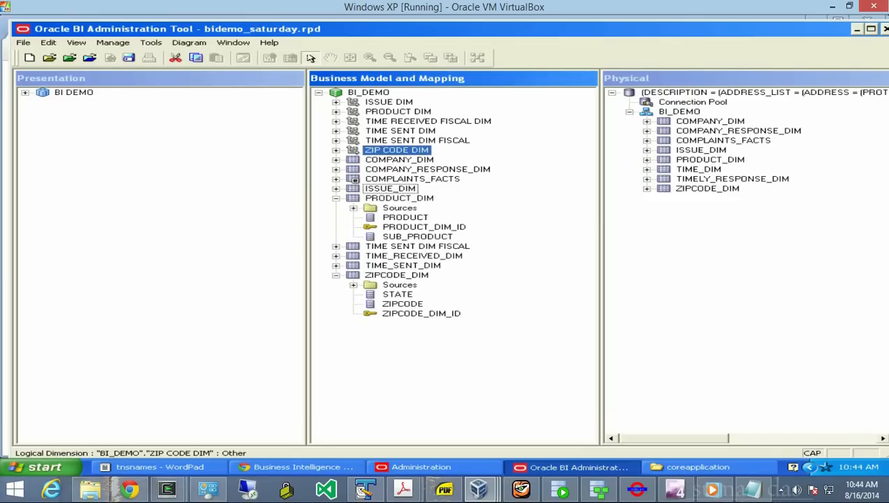
left_click(336, 199)
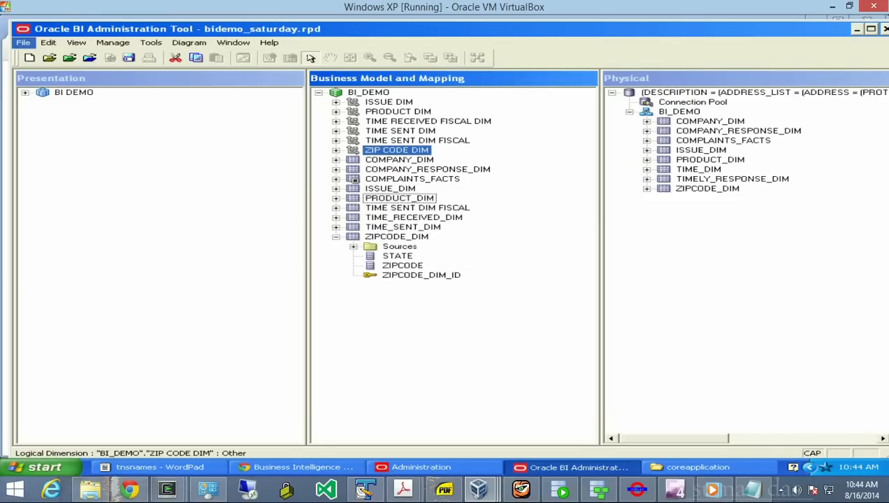
- Run Check Global Consistency on the whole repository from the File menu
left_click(23, 42)
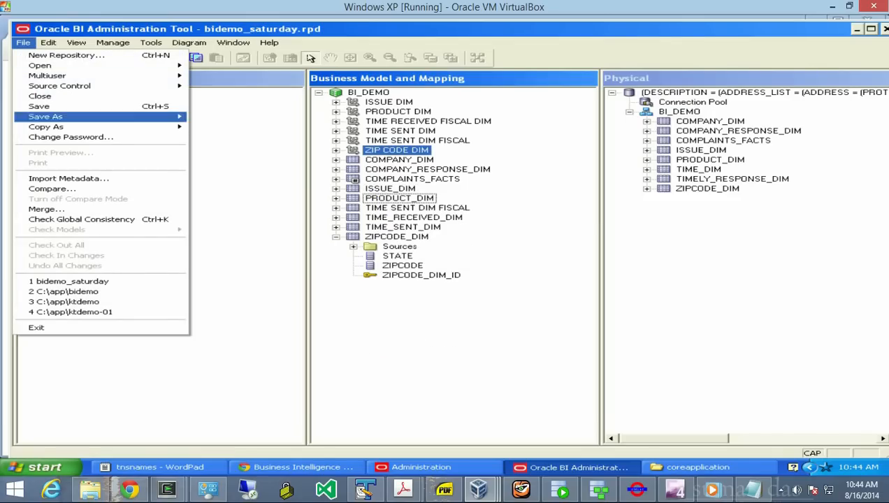
left_click(81, 219)
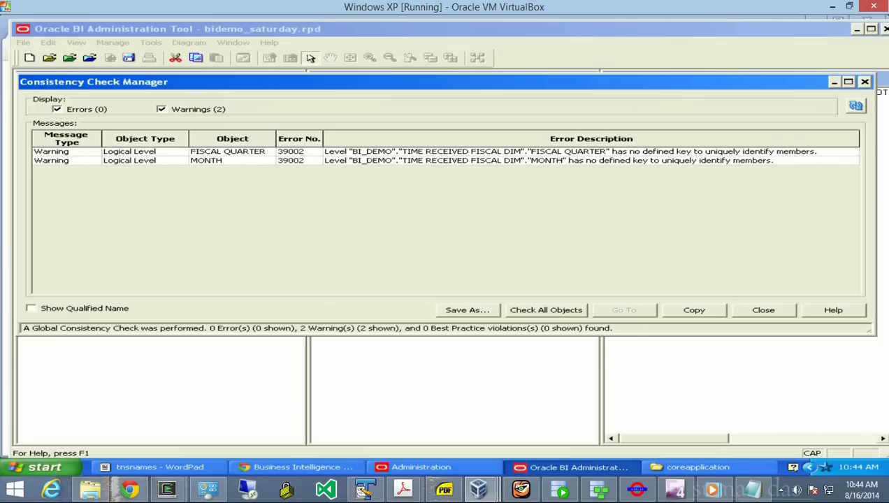
- Close the consistency check results that show 0 errors and 2 warnings
left_click(763, 310)
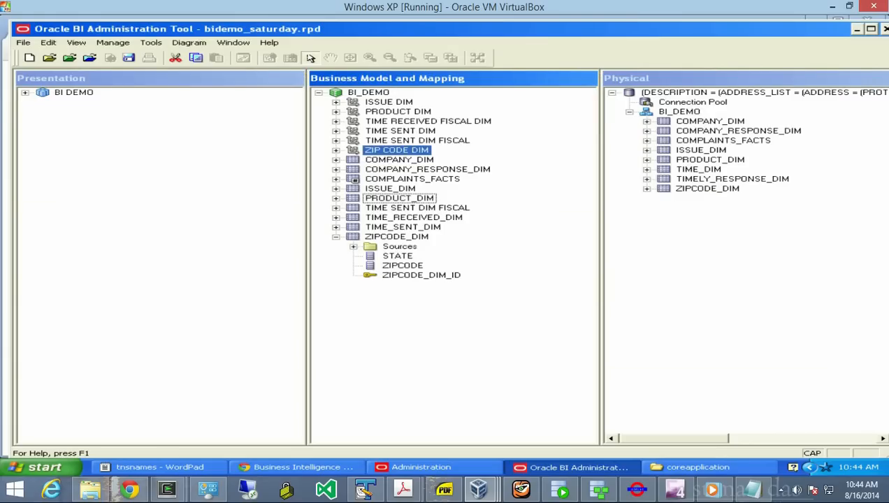
- Expand TIME RECEIVED FISCAL DIM and make FISCAL_YEAR a logical level key
left_click(428, 122)
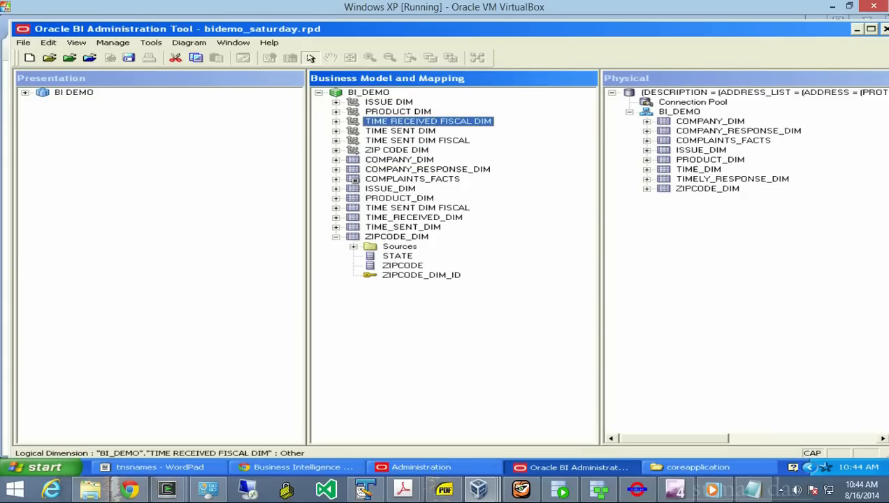
left_click(336, 122)
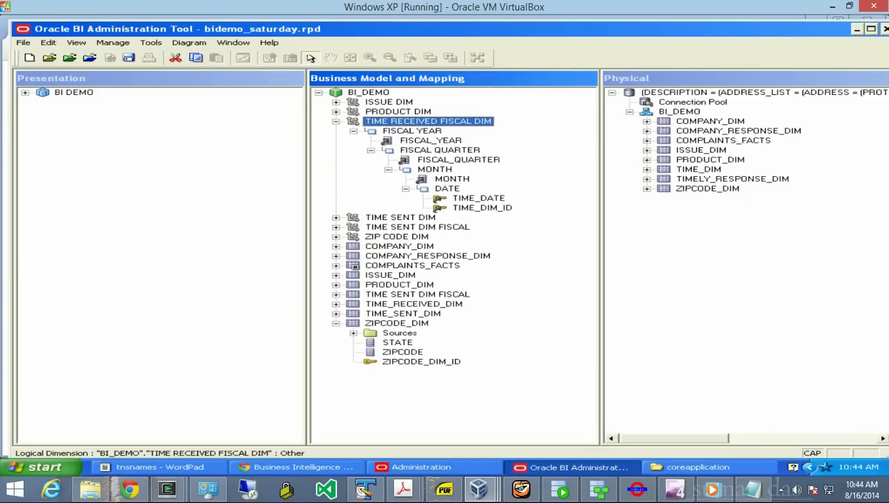
left_click(430, 141)
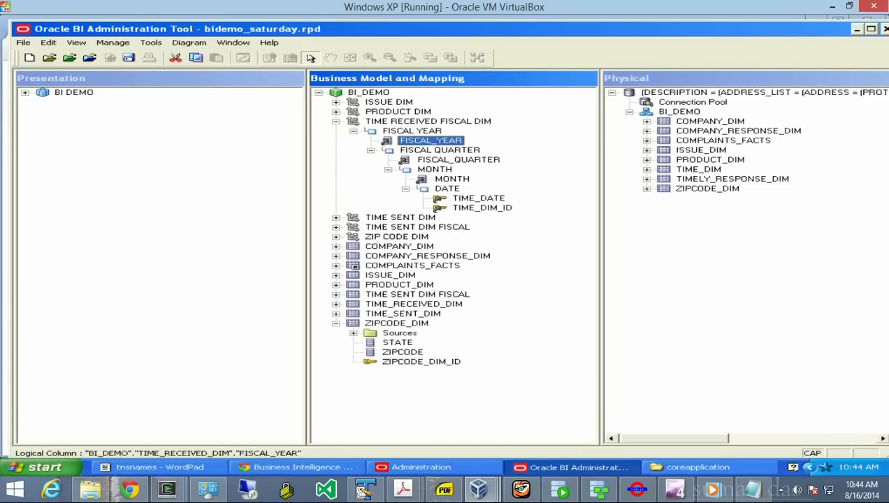
right_click(395, 140)
left_click(454, 145)
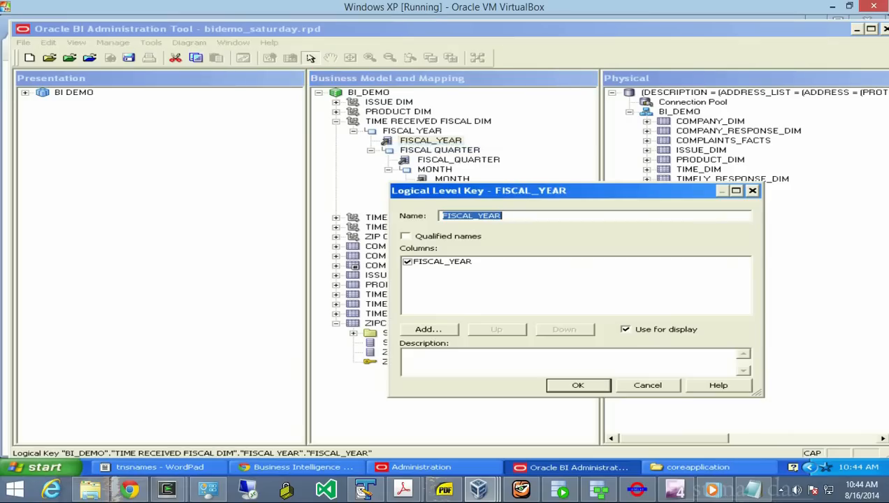
key("Return")
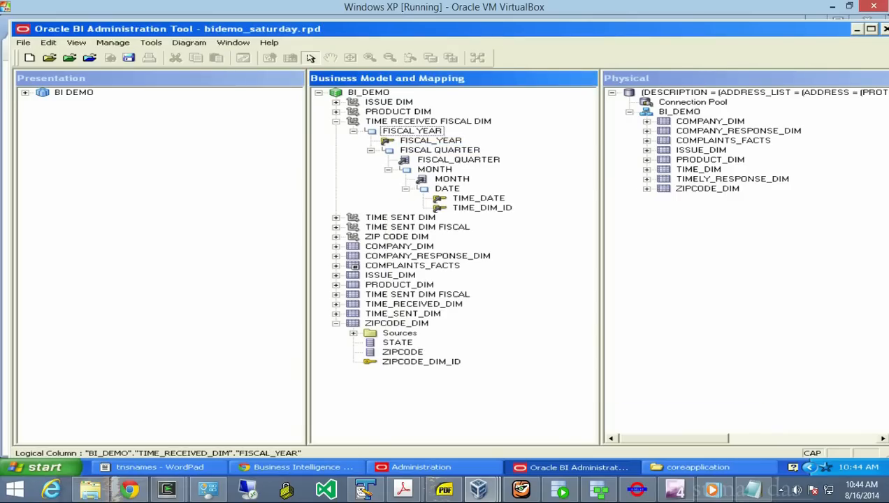
- Make FISCAL_QUARTER and MONTH logical level keys of their levels
left_click(448, 160)
right_click(408, 160)
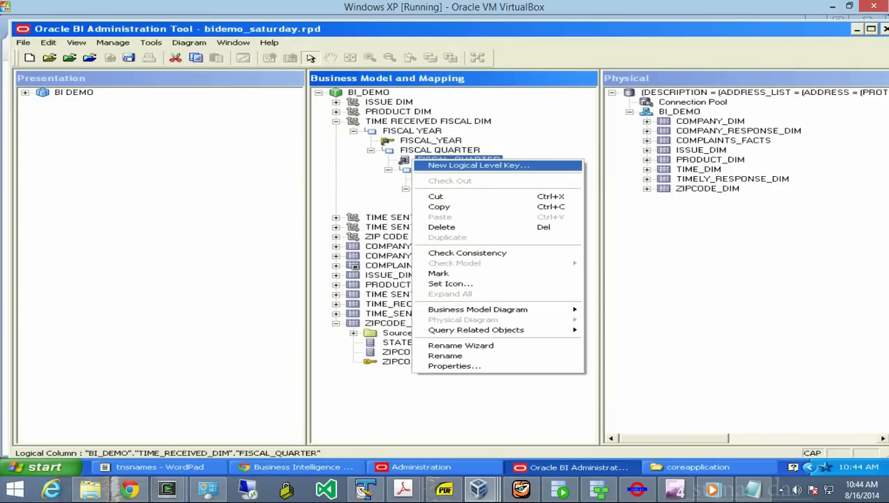
left_click(461, 166)
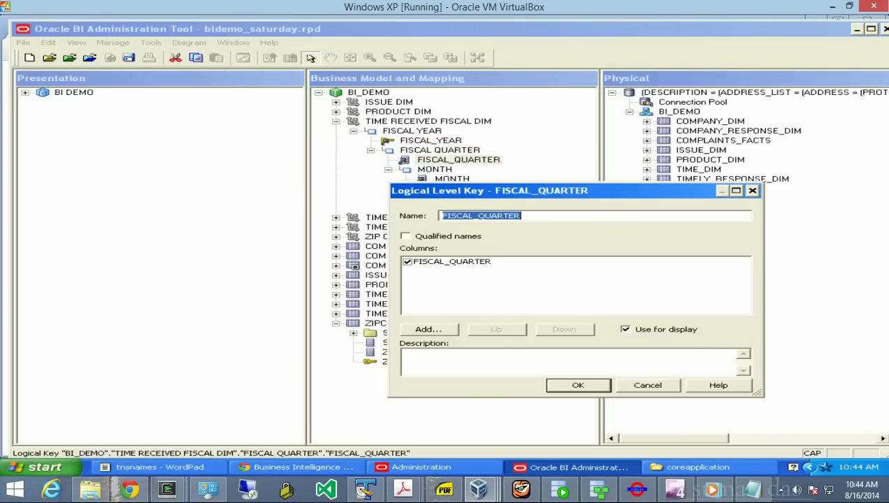
key("Return")
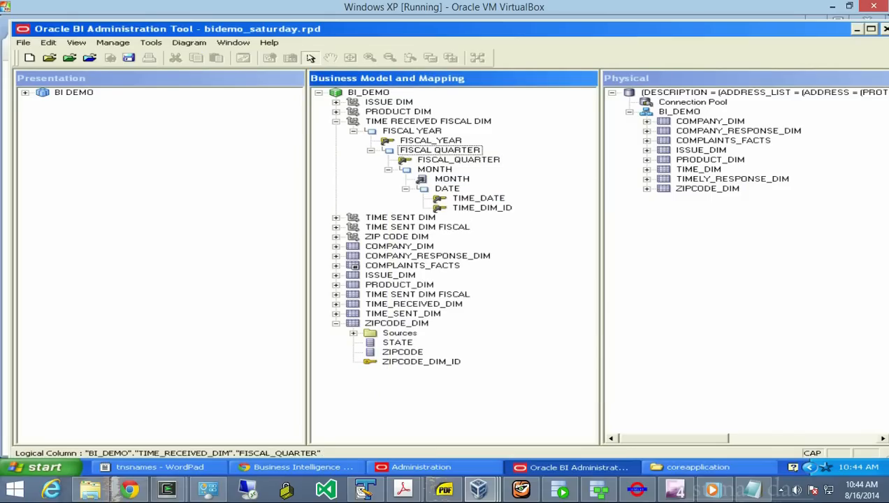
left_click(453, 178)
right_click(452, 179)
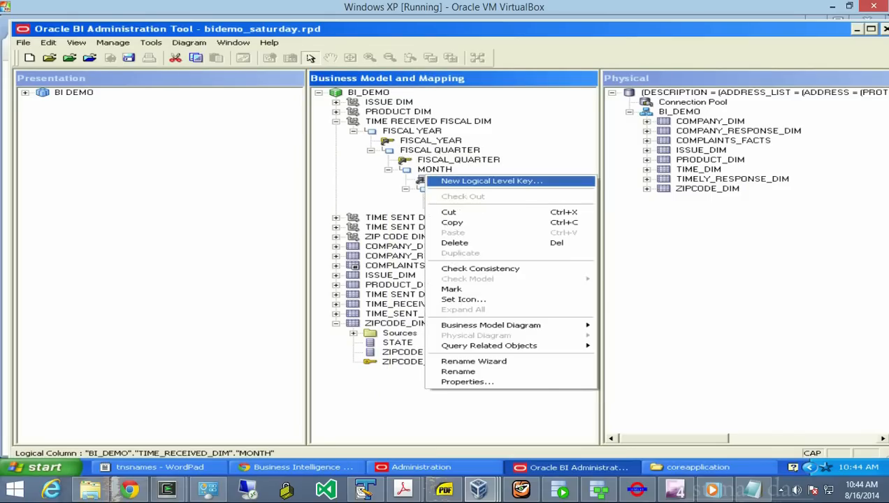
left_click(461, 180)
key("Return")
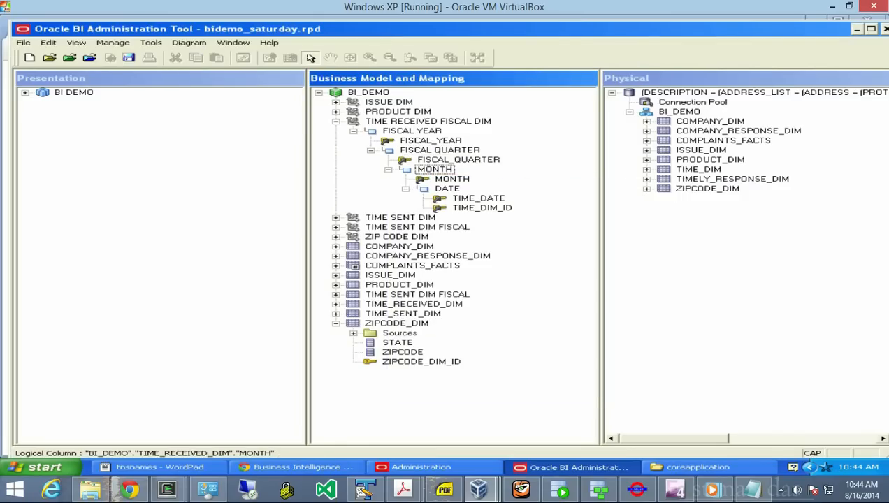
left_click(23, 42)
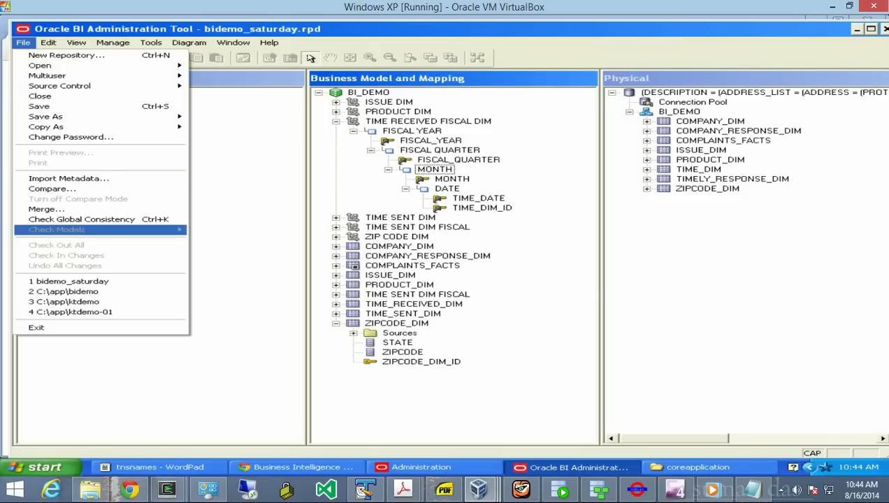
- Rerun Check Global Consistency, dismiss the clean result, and collapse TIME RECEIVED FISCAL DIM
left_click(82, 220)
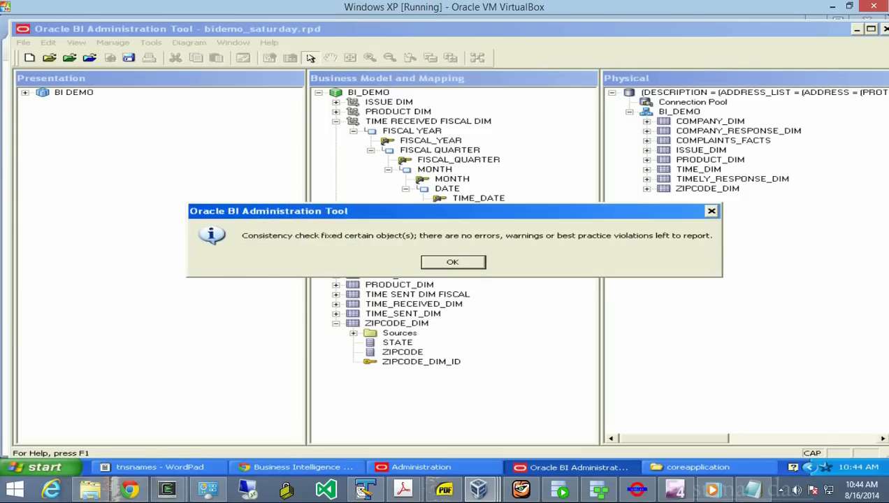
key("Return")
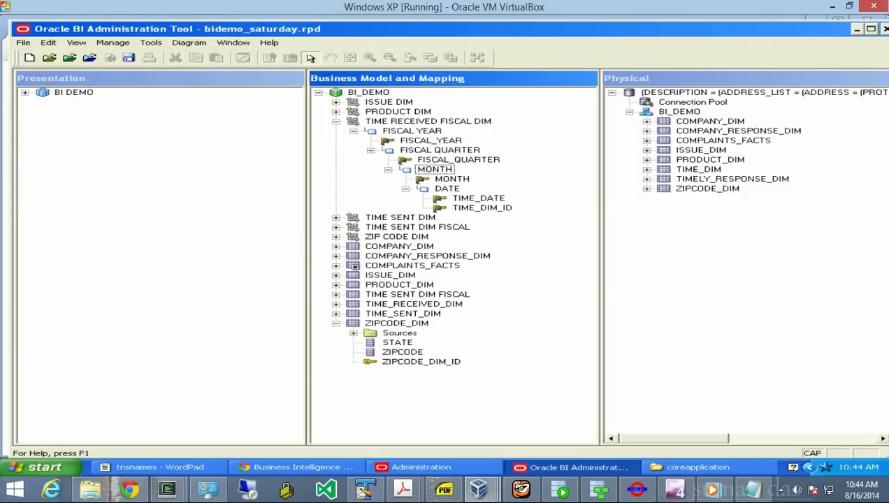
left_click(336, 121)
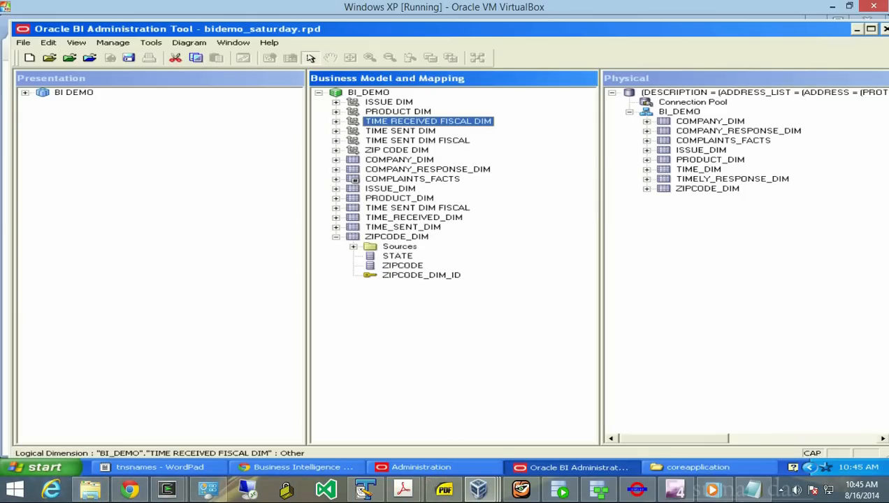
- Expand BI DEMO's ZIPCODE_DIM presentation table and drag the ZIP CODE DIM hierarchy into it
left_click(336, 237)
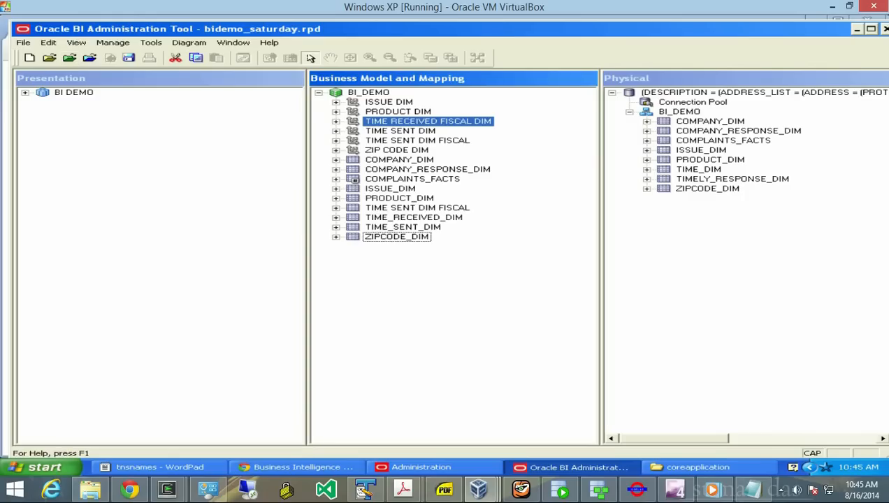
left_click(25, 93)
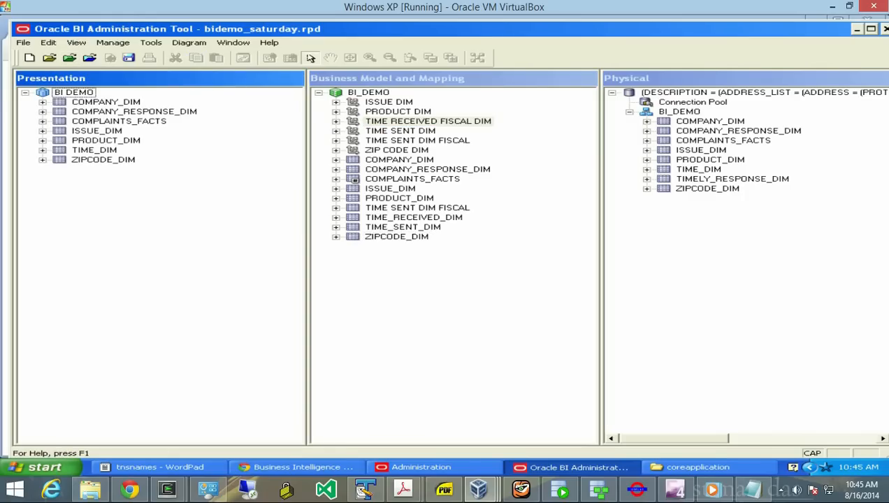
left_click(42, 160)
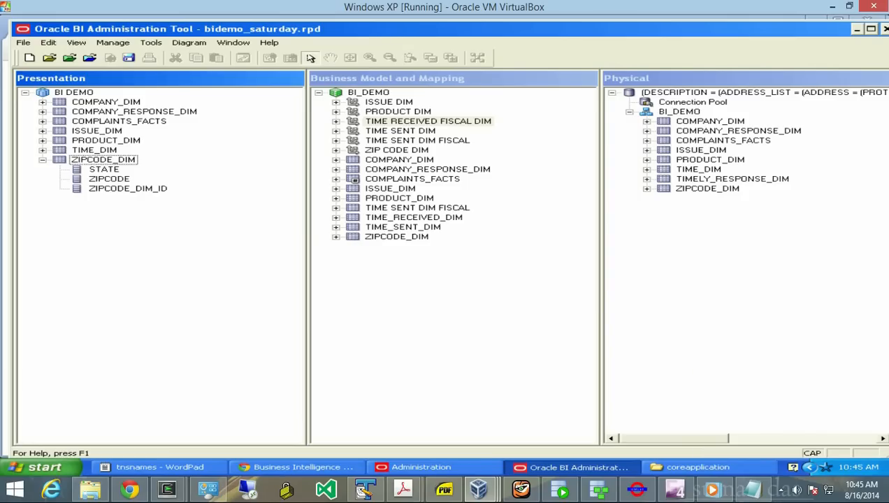
left_click(104, 160)
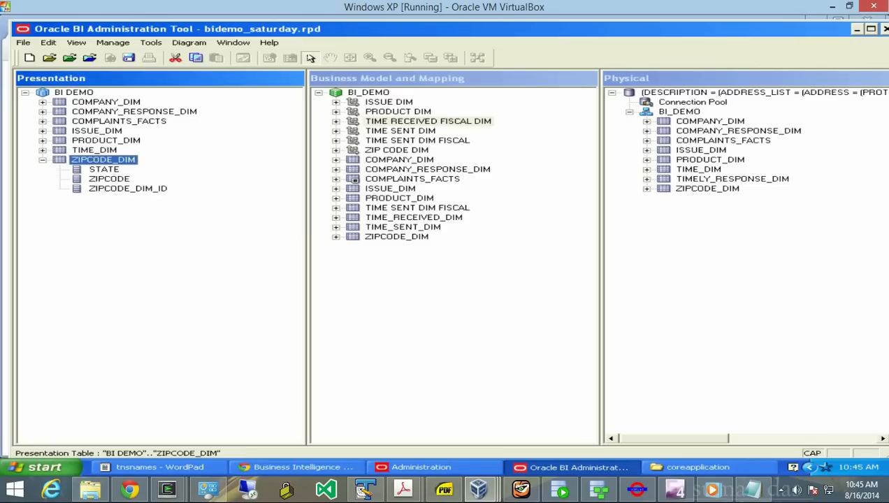
left_click(397, 150)
left_click_drag(397, 150, 103, 160)
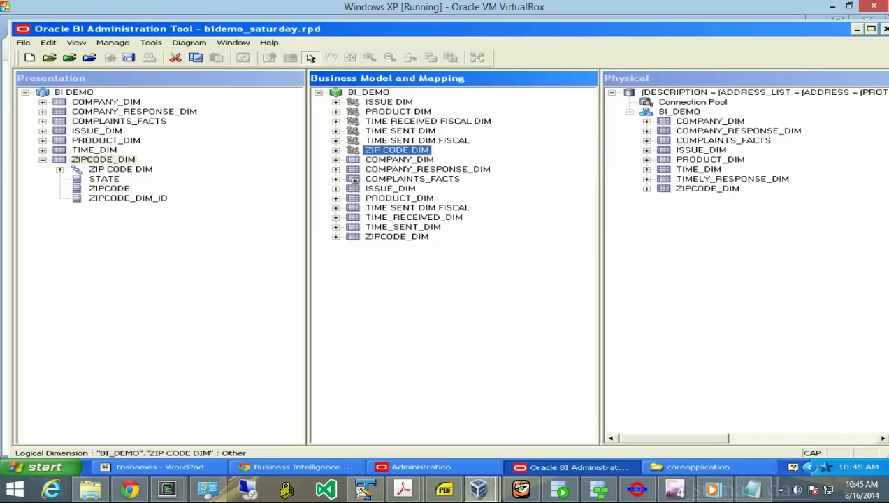
- Delete TIME_DIM from BI DEMO's presentation layer, then try dragging in TIME SENT DIM FISCAL
right_click(63, 151)
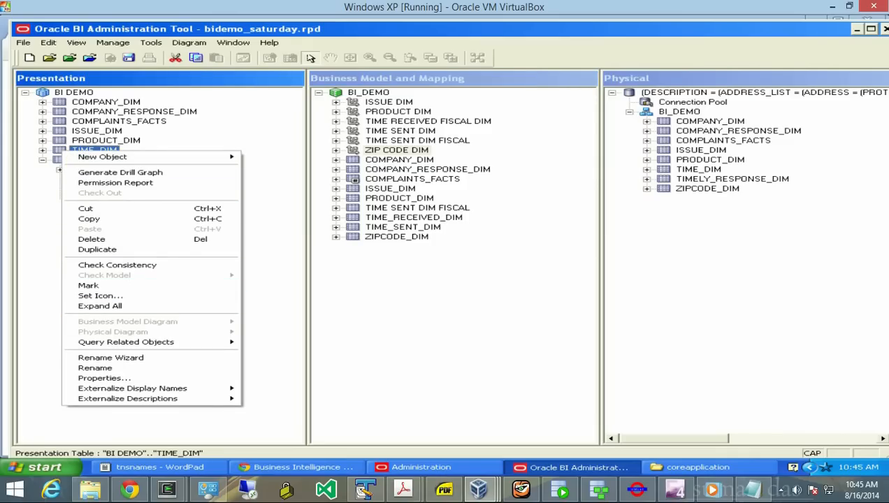
left_click(91, 239)
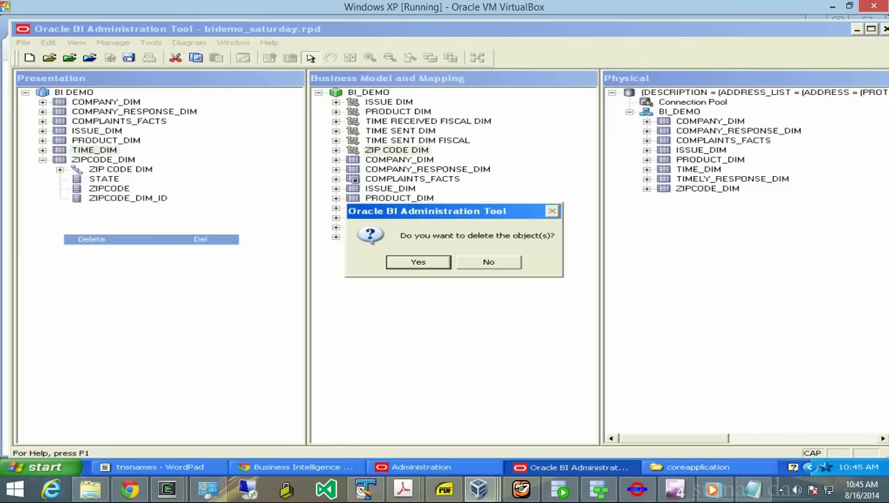
key("Return")
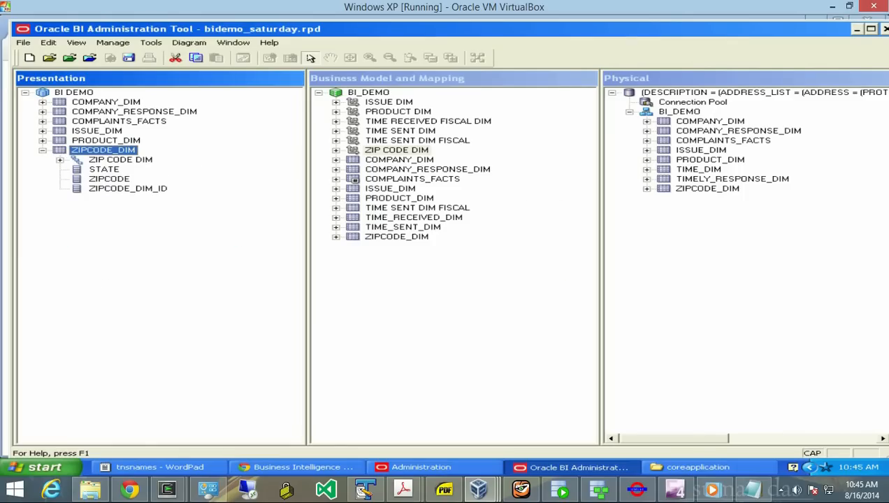
left_click(417, 208)
left_click_drag(417, 208, 78, 93)
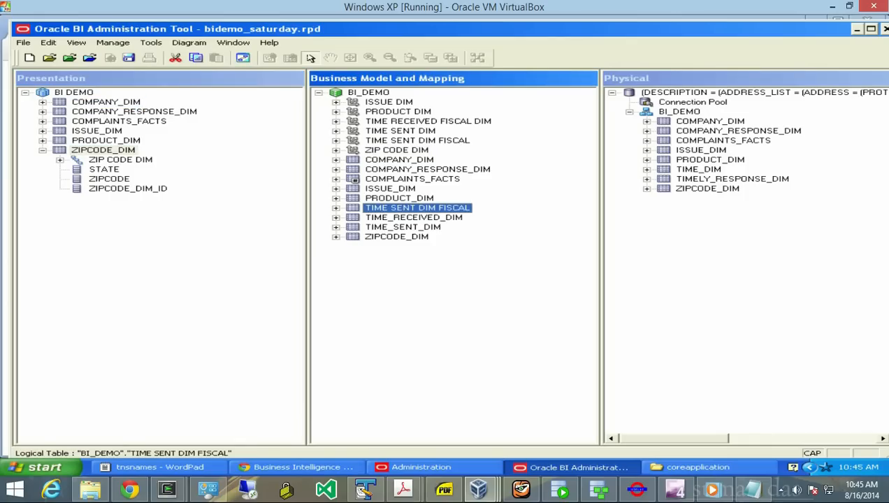
- Drag TIME_SENT_DIM and TIME_RECEIVED_DIM into BI DEMO, then nest the TIME SENT DIM hierarchy in TIME_SENT_DIM
left_click(413, 217)
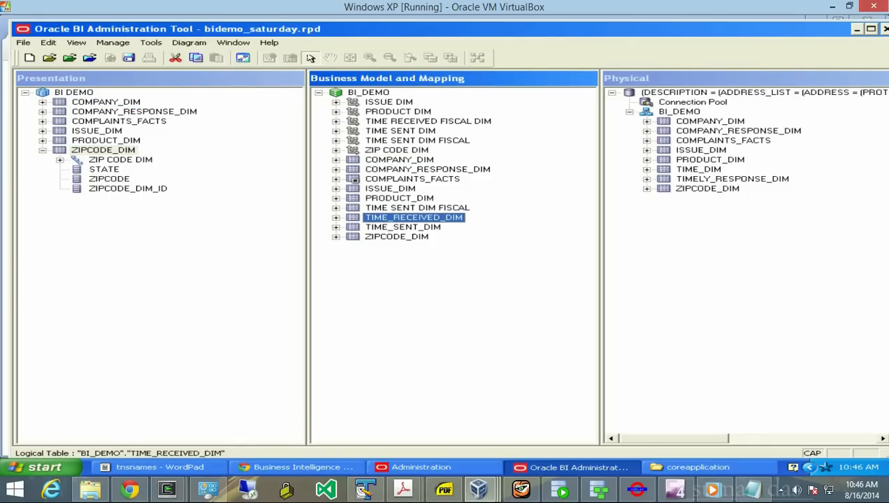
left_click(403, 227)
left_click_drag(402, 227, 73, 92)
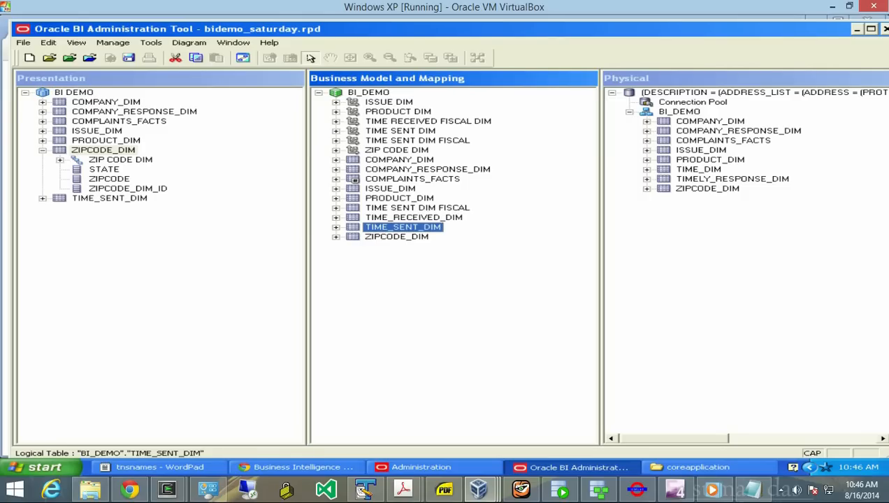
left_click(414, 217)
left_click_drag(413, 218, 74, 92)
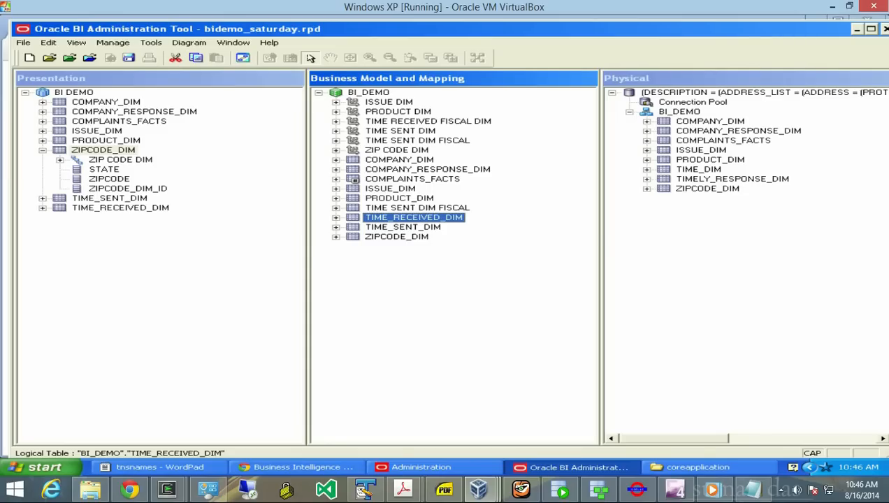
left_click_drag(400, 131, 109, 199)
left_click_drag(400, 131, 110, 198)
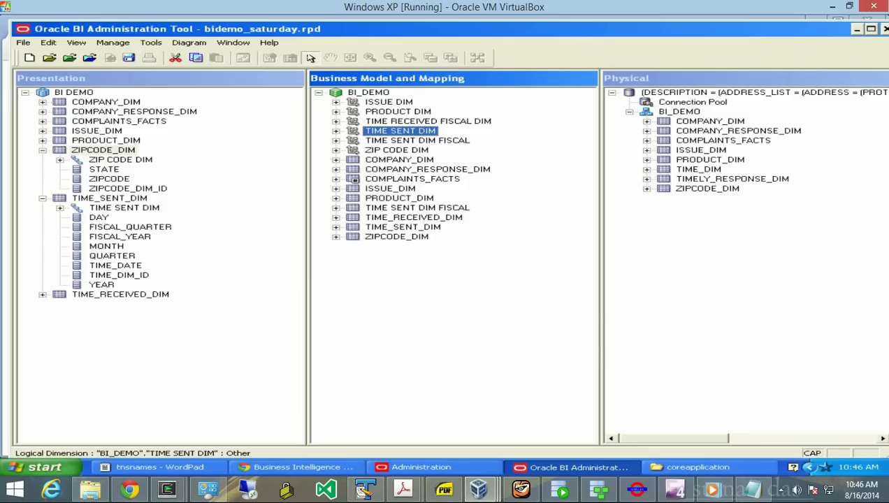
- Drag TIME RECEIVED FISCAL DIM, PRODUCT DIM and ISSUE DIM hierarchies into TIME_RECEIVED_DIM, PRODUCT_DIM and ISSUE_DIM
left_click(427, 121)
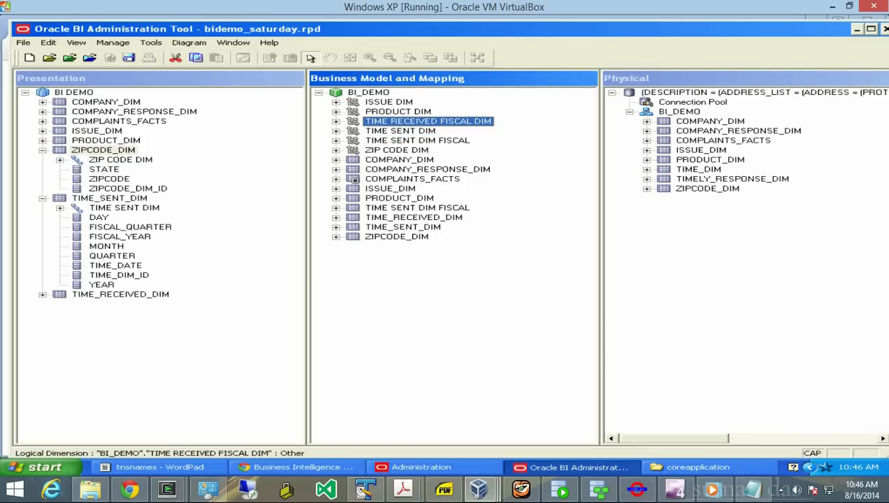
left_click_drag(428, 122, 121, 294)
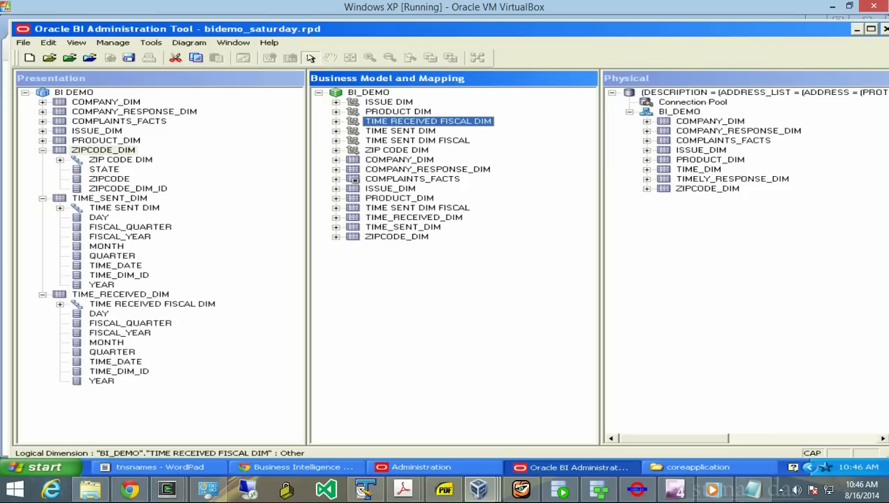
left_click_drag(399, 112, 106, 140)
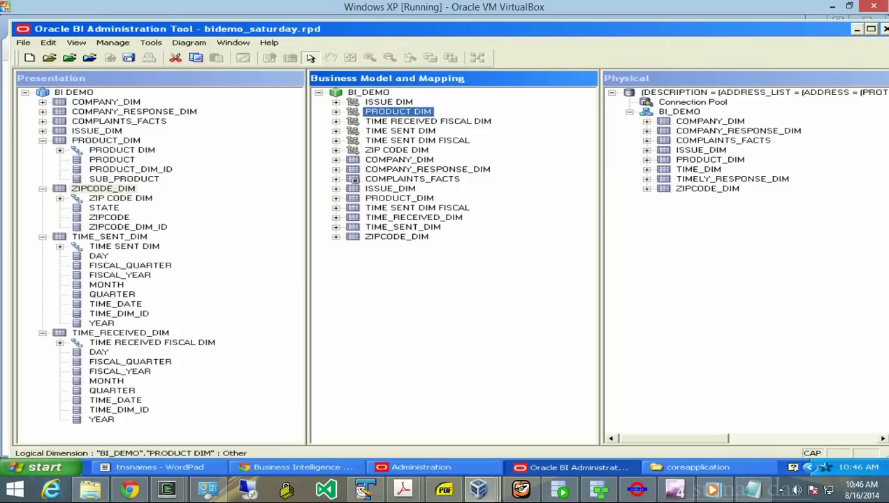
left_click(388, 102)
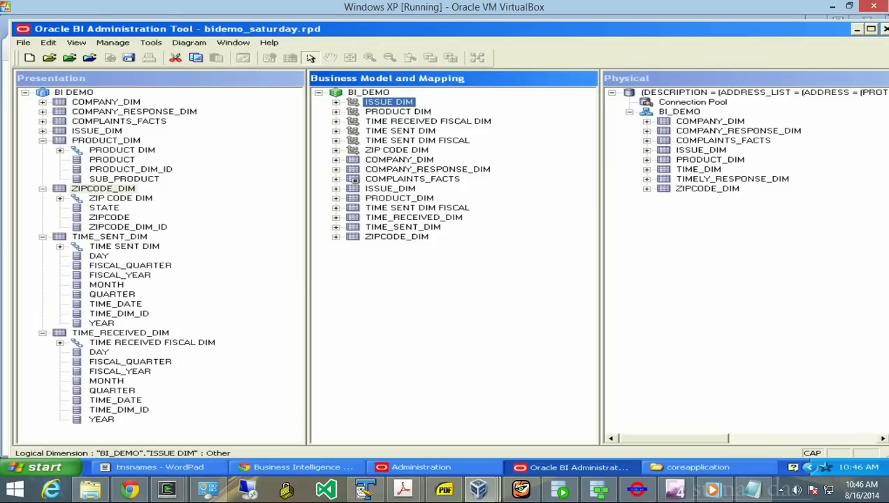
left_click_drag(388, 102, 96, 130)
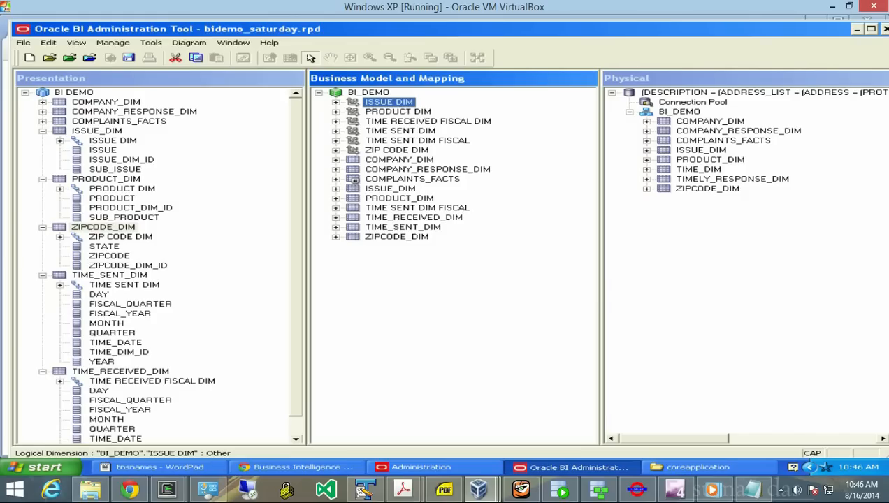
left_click_drag(296, 258, 296, 279)
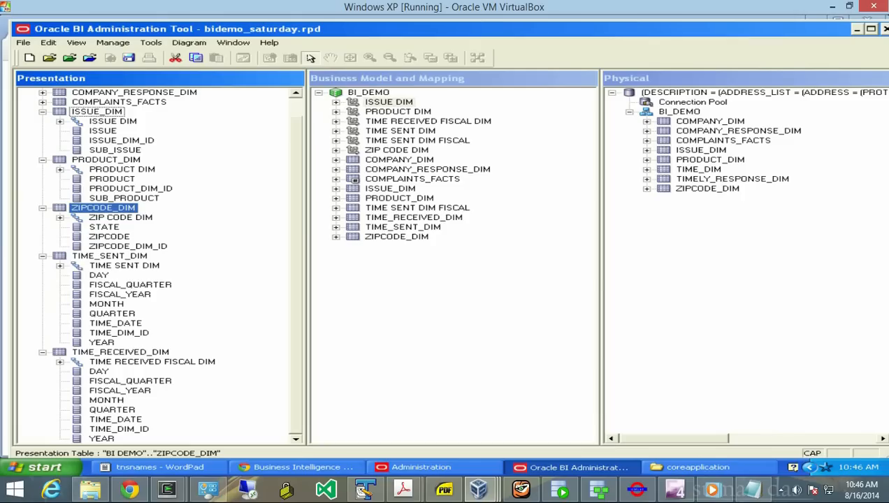
left_click(428, 122)
left_click_drag(428, 121, 120, 352)
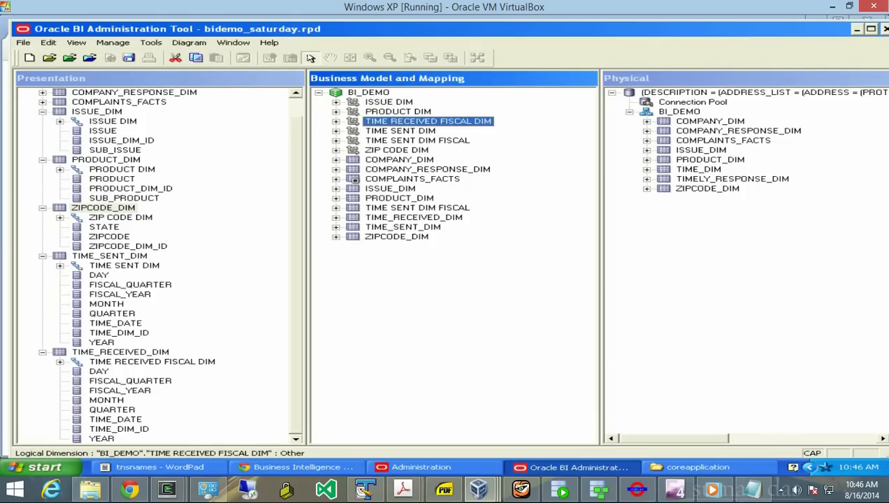
- Collapse the TIME_SENT_DIM, ISSUE_DIM, PRODUCT_DIM and ZIPCODE_DIM presentation tables
left_click(97, 112)
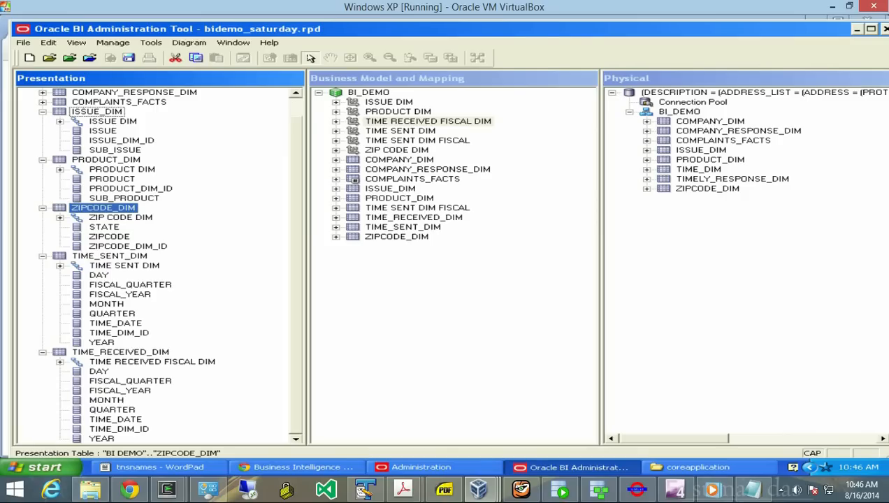
left_click(43, 256)
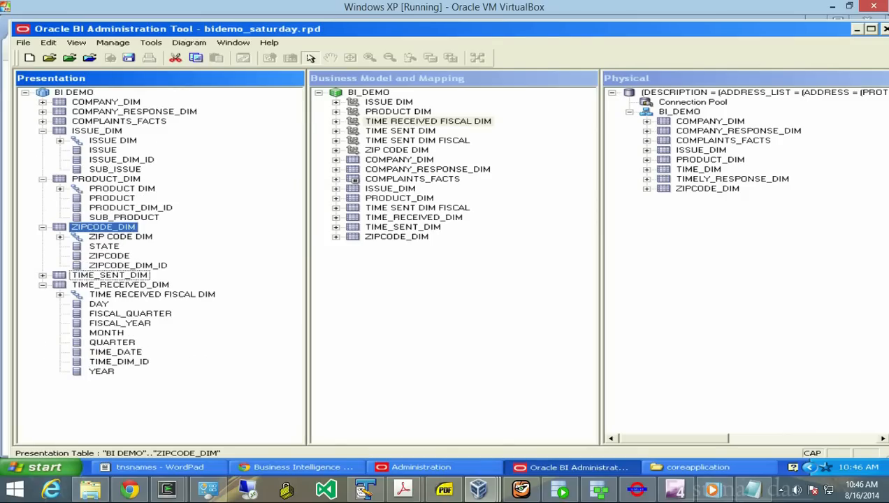
left_click(43, 131)
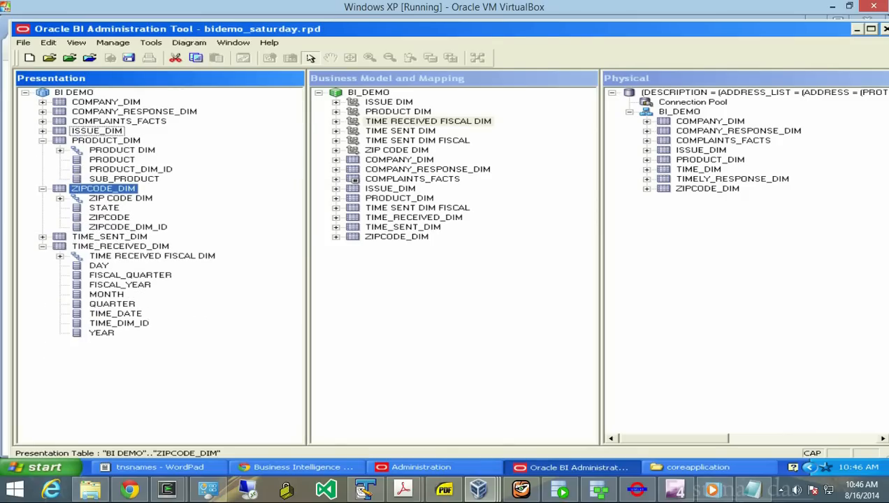
left_click(43, 140)
left_click(42, 150)
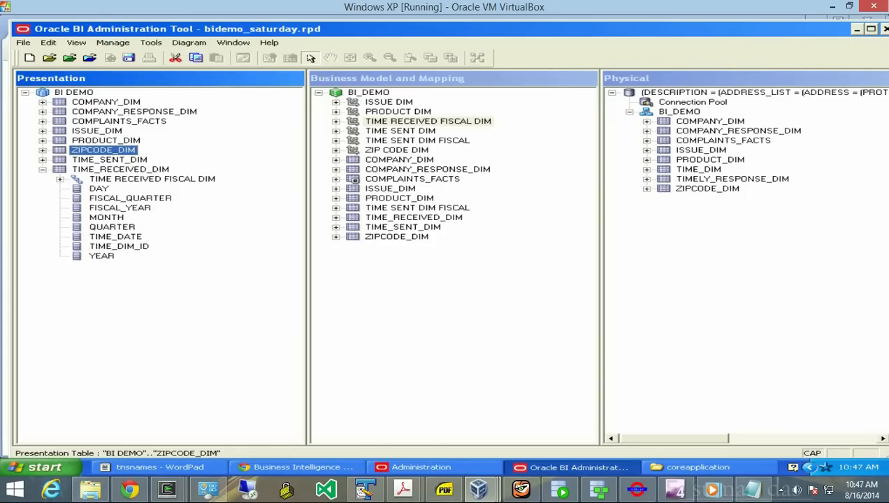
- Collapse TIME_RECEIVED_DIM, rerun Check Global Consistency with a clean result, and collapse BI DEMO
left_click(43, 169)
left_click(140, 238)
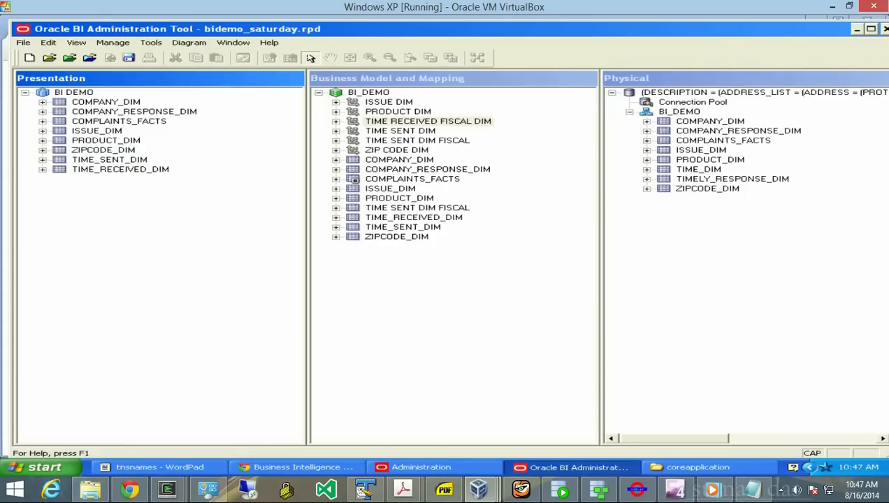
left_click(23, 43)
mouse_move(48, 42)
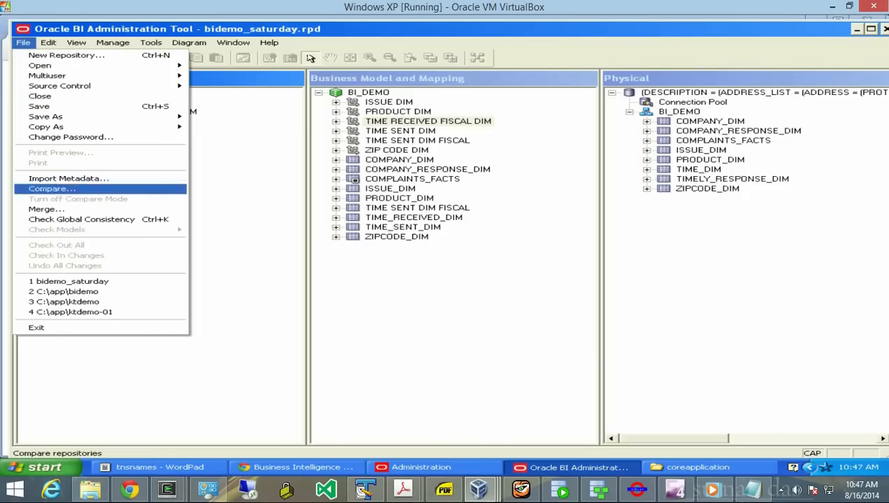
left_click(81, 219)
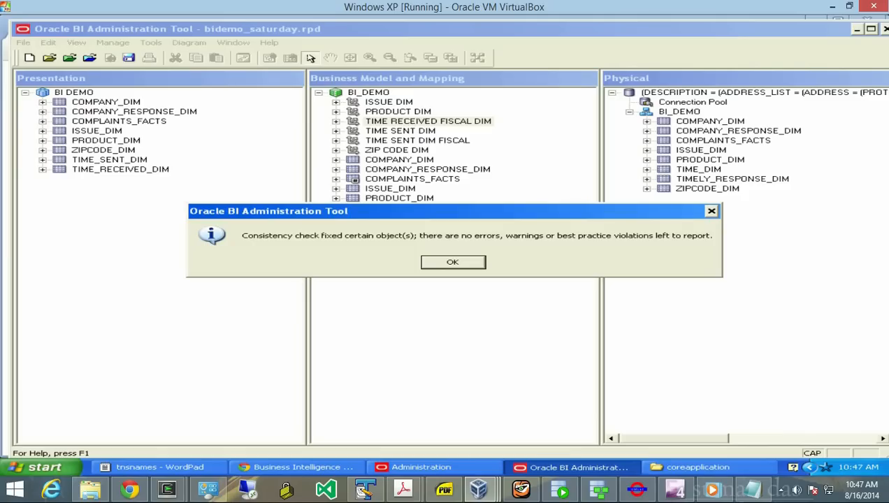
key("Return")
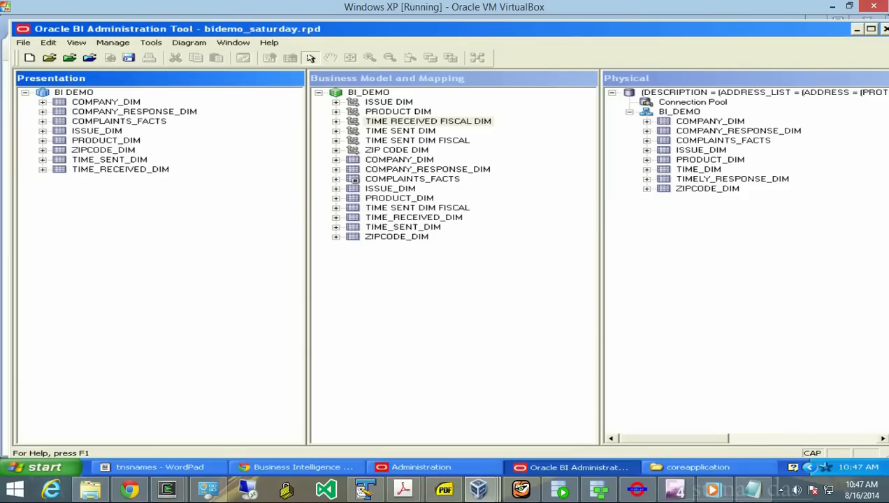
left_click(25, 92)
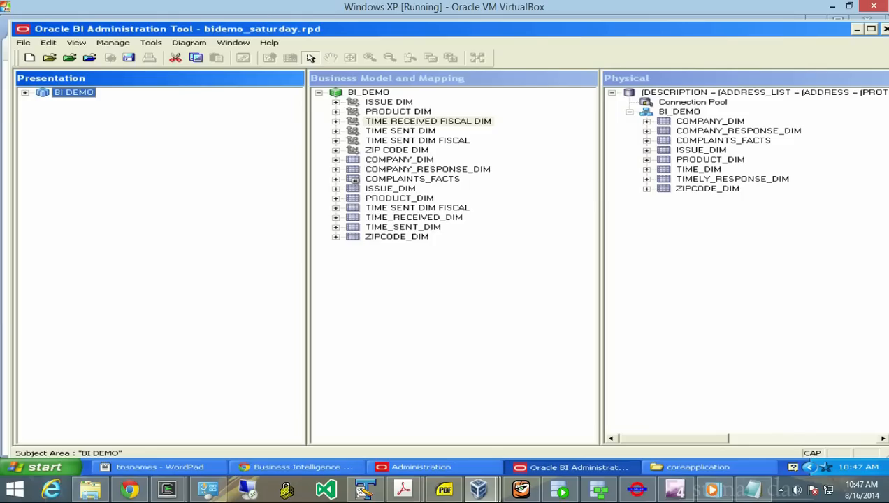
left_click(54, 109)
- Create a new presentation subject area named BI DEMO FISCAL
right_click(54, 109)
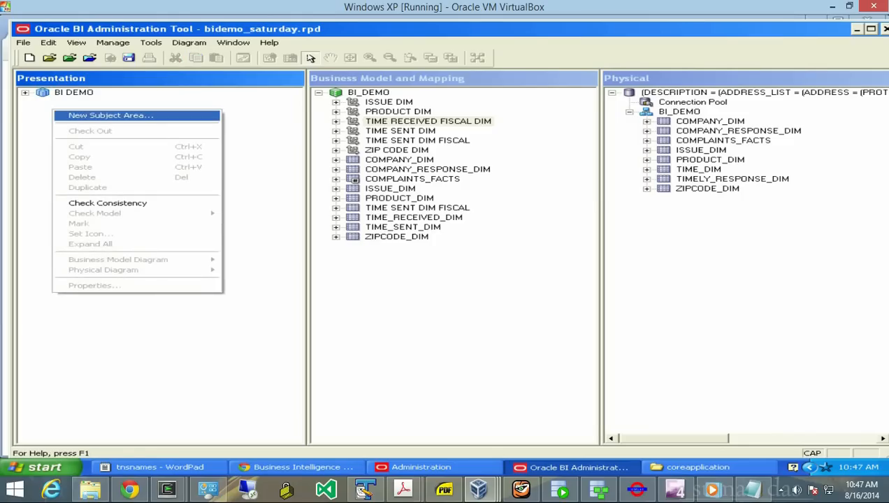
left_click(105, 115)
type("bi")
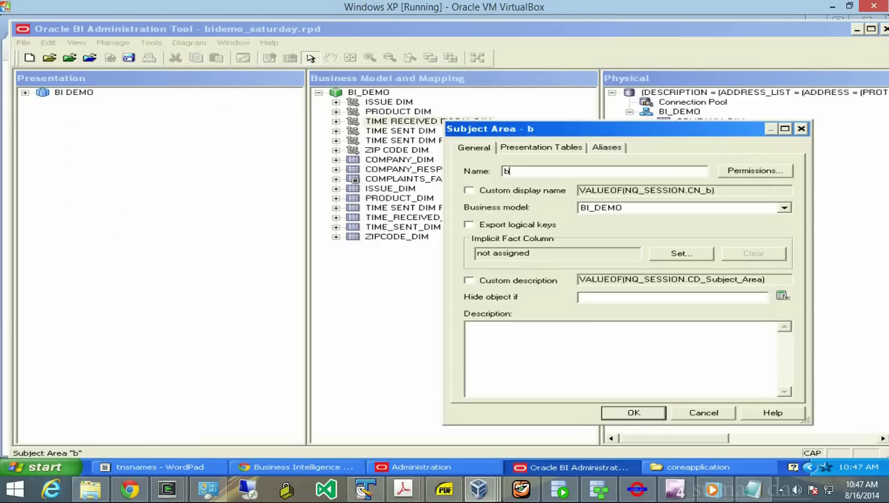
key("BackSpace")
key("BackSpace")
type("BI DEMO FISCAL")
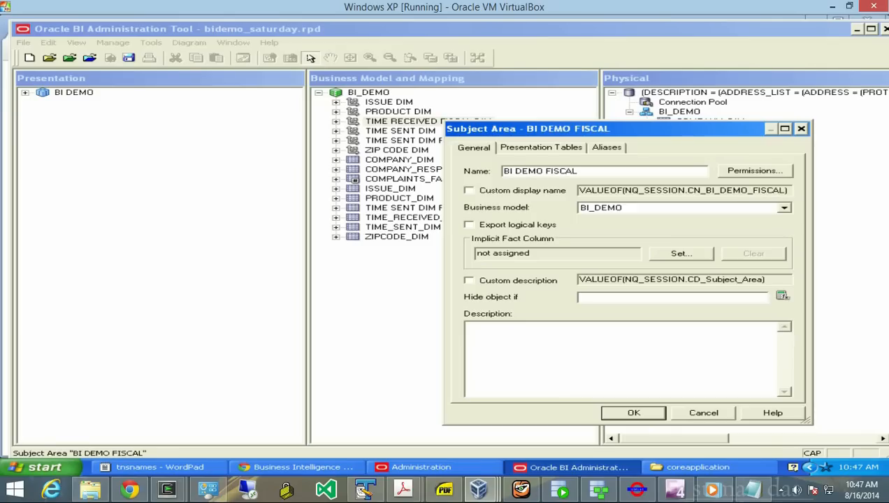
key("Return")
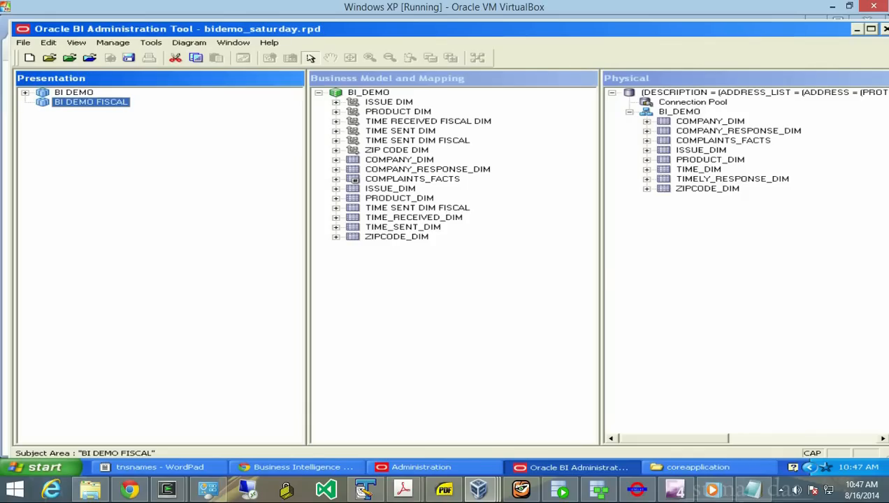
- Select the logical tables COMPANY_DIM through ZIPCODE_DIM and drag all nine into BI DEMO FISCAL
left_click(399, 160, "shift")
left_click(399, 160)
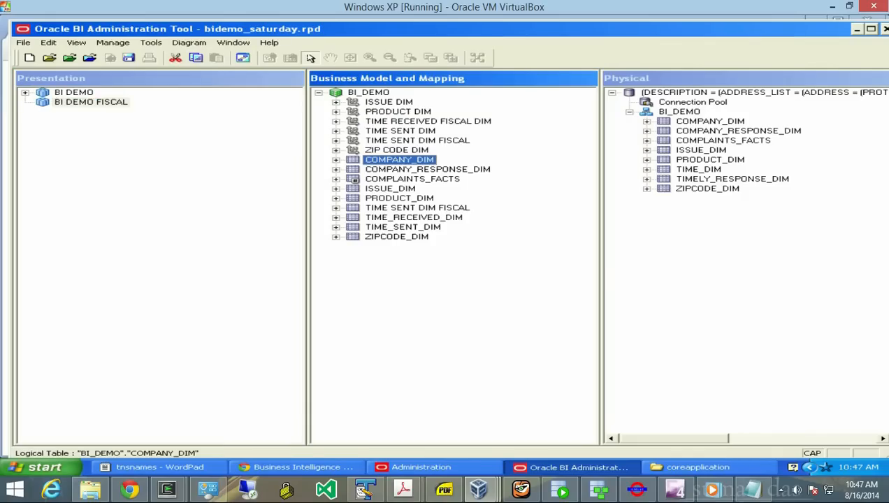
key("shift+Down")
key("shift+Down")
key("shift+Down")
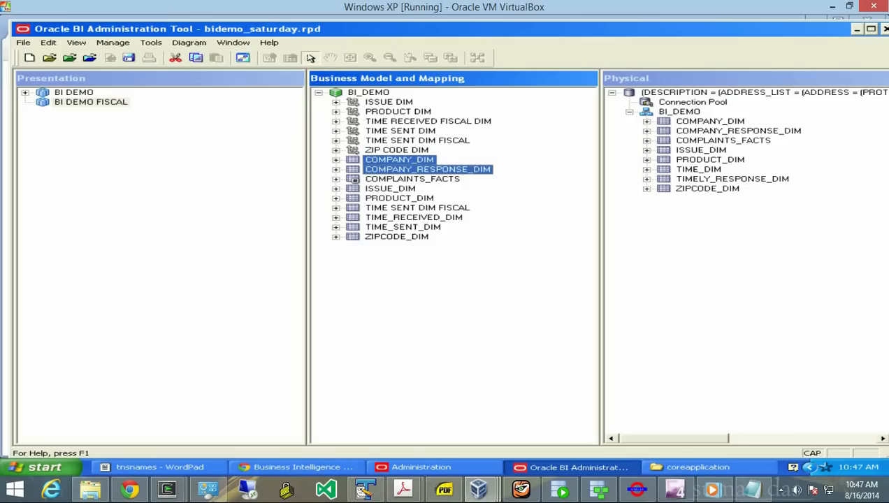
key("shift+Down")
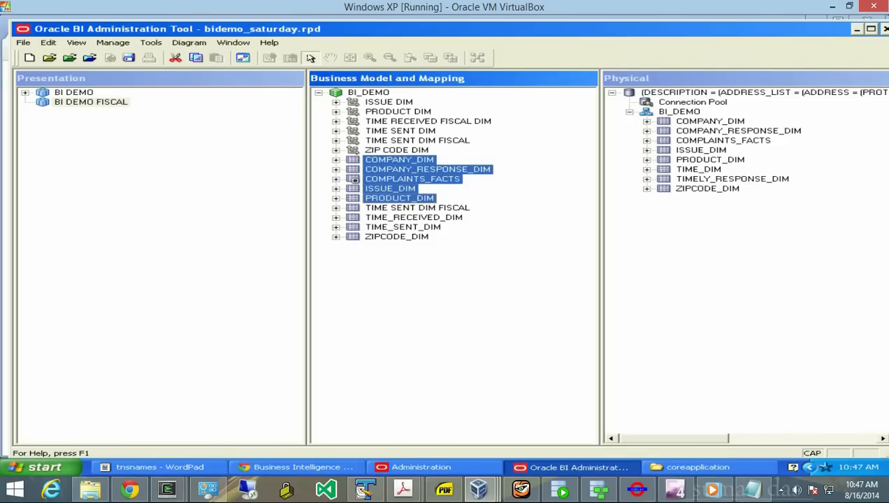
key("shift+Down")
key("shift+Down")
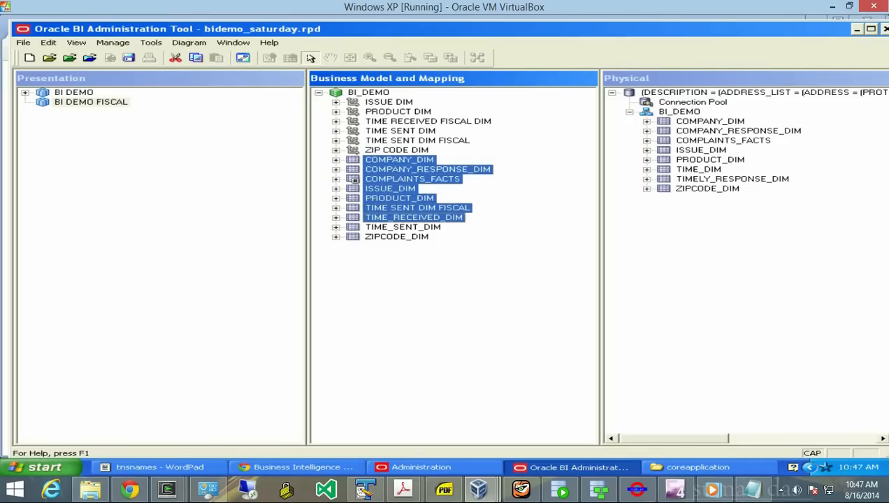
key("shift+Down")
key("shift+Down")
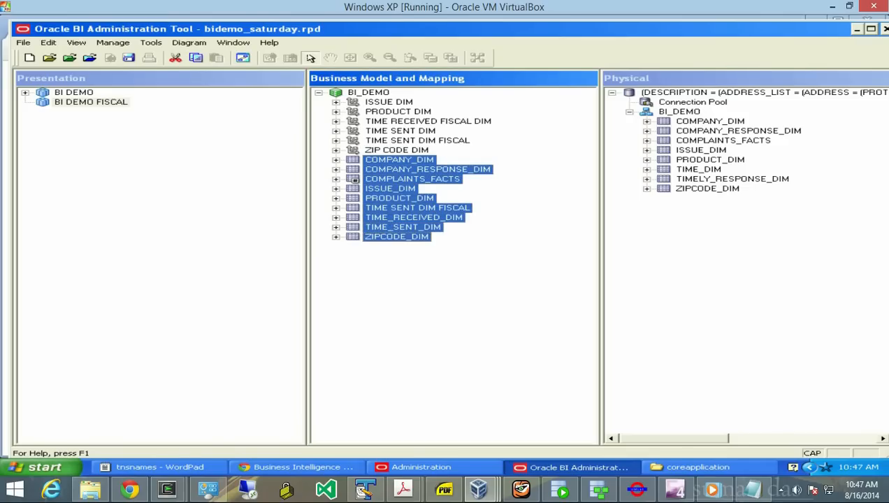
left_click_drag(400, 207, 91, 102)
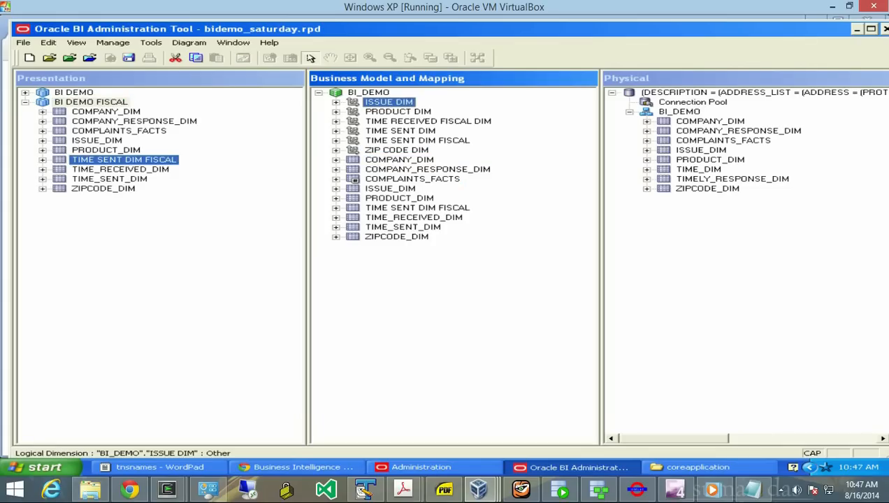
- Add the ISSUE DIM, PRODUCT DIM and ZIP CODE DIM hierarchies to their BI DEMO FISCAL tables
left_click_drag(124, 159, 98, 141)
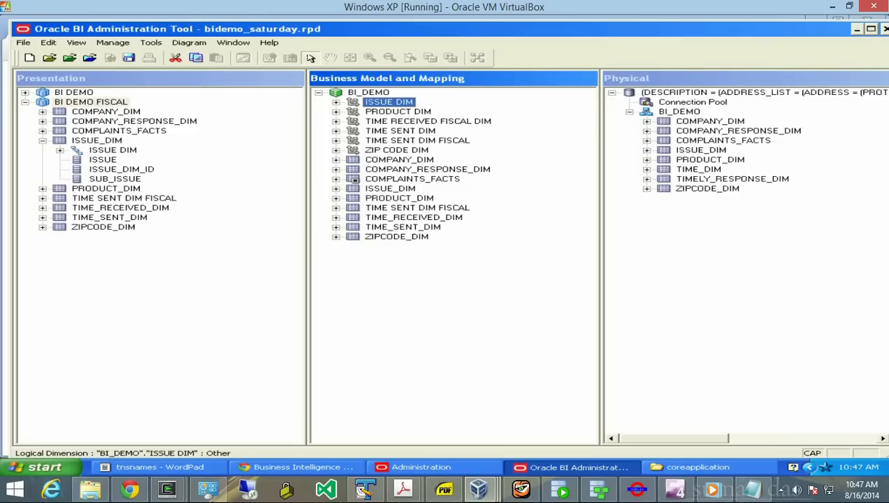
left_click(398, 112)
left_click_drag(398, 112, 107, 189)
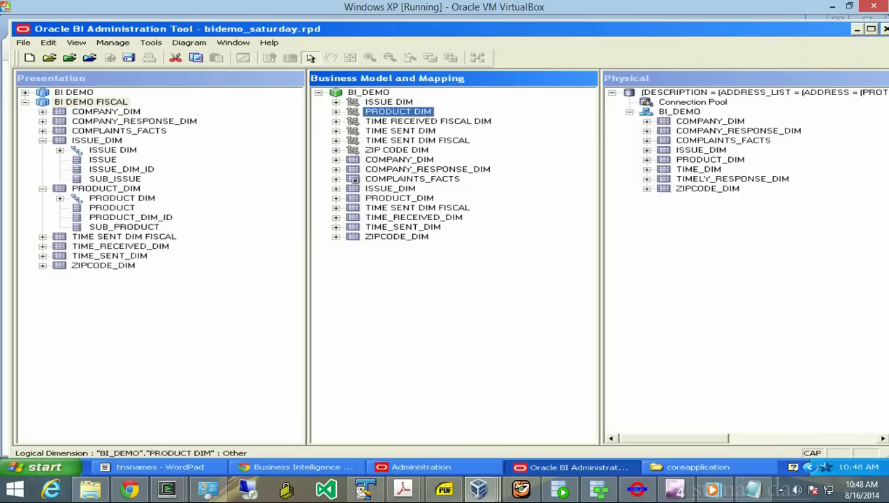
left_click_drag(397, 150, 103, 266)
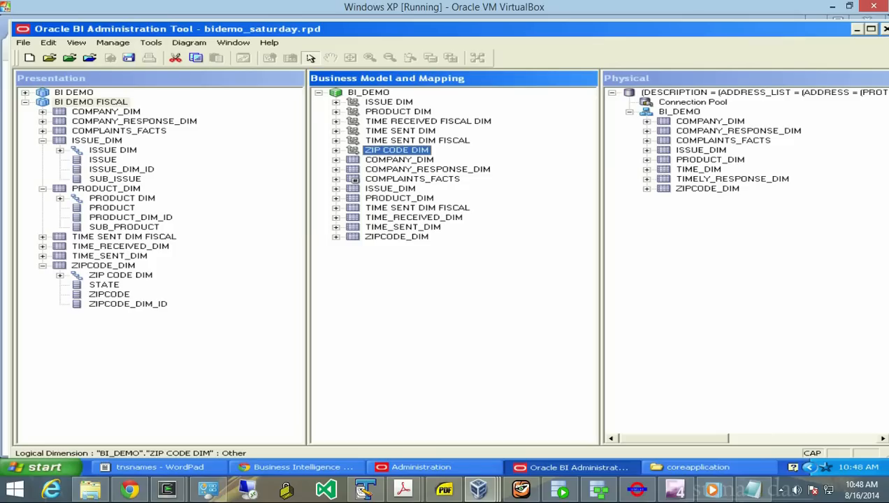
- Add the TIME SENT DIM FISCAL and TIME RECEIVED FISCAL DIM hierarchies to their presentation tables
left_click(103, 265)
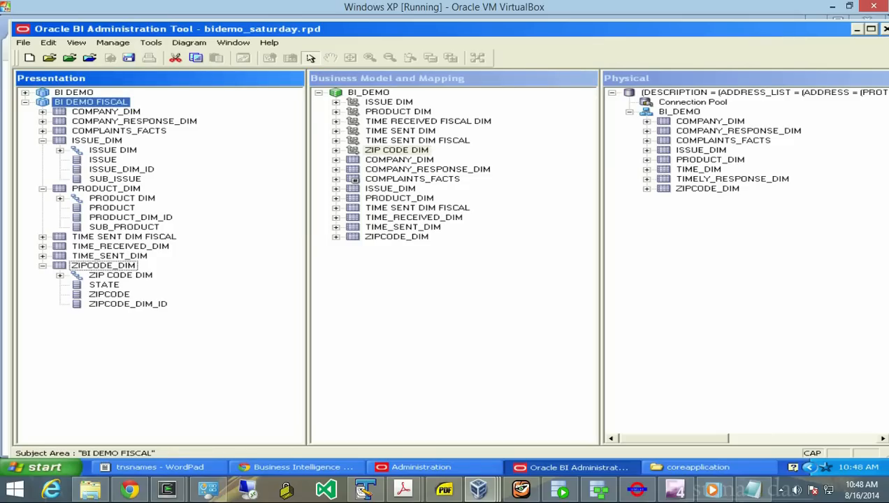
left_click(125, 237)
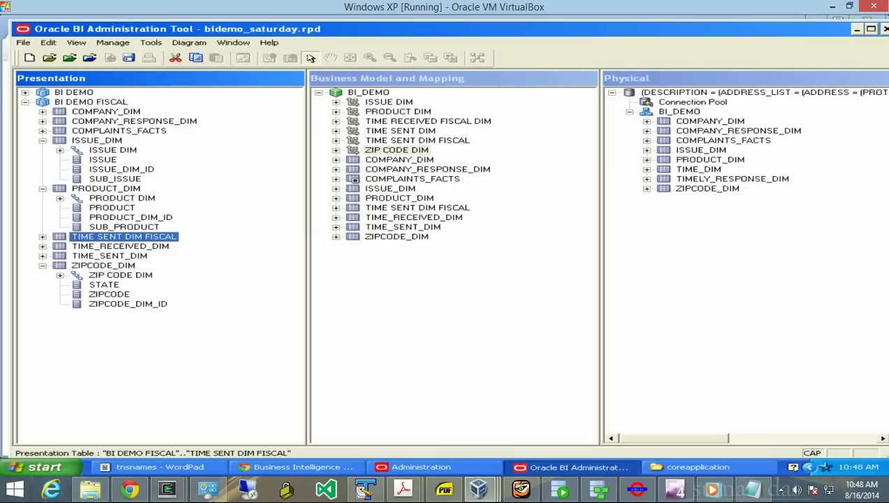
left_click(418, 141)
left_click_drag(417, 140, 125, 237)
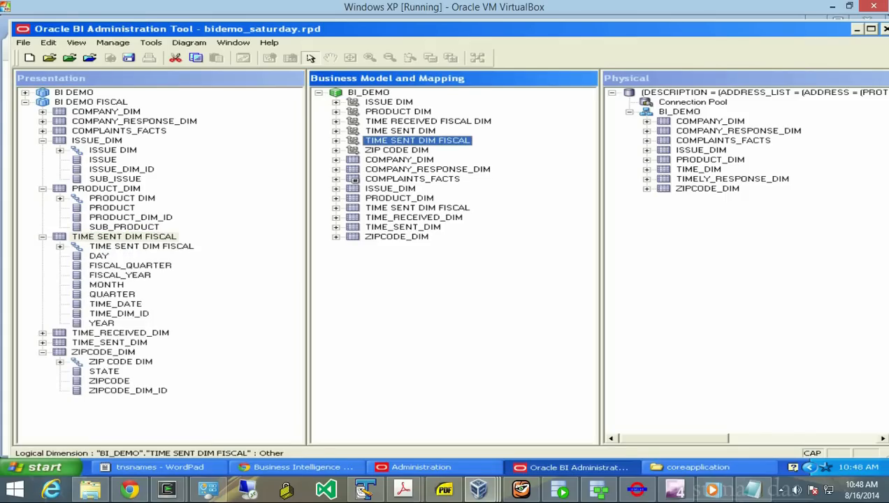
left_click(427, 122)
left_click_drag(428, 121, 120, 332)
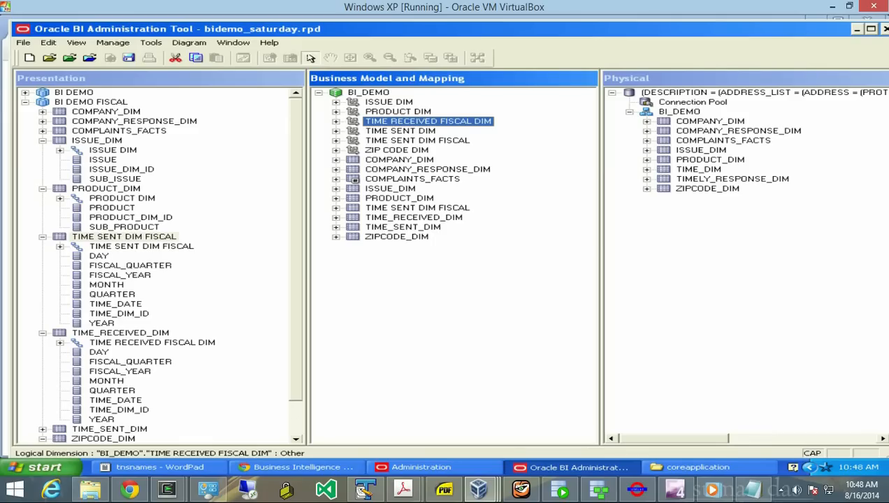
- Collapse each BI DEMO FISCAL presentation table after checking TIME_SENT_DIM's contents
left_click(42, 140)
left_click(43, 150)
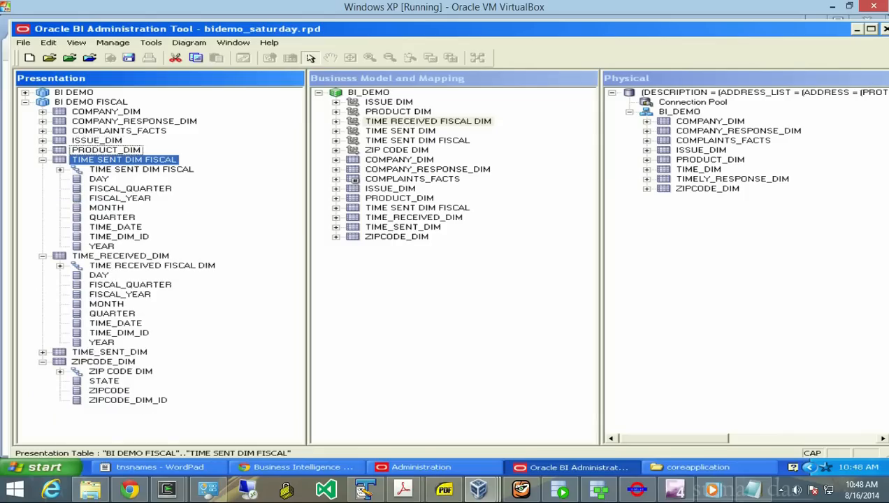
left_click(43, 160)
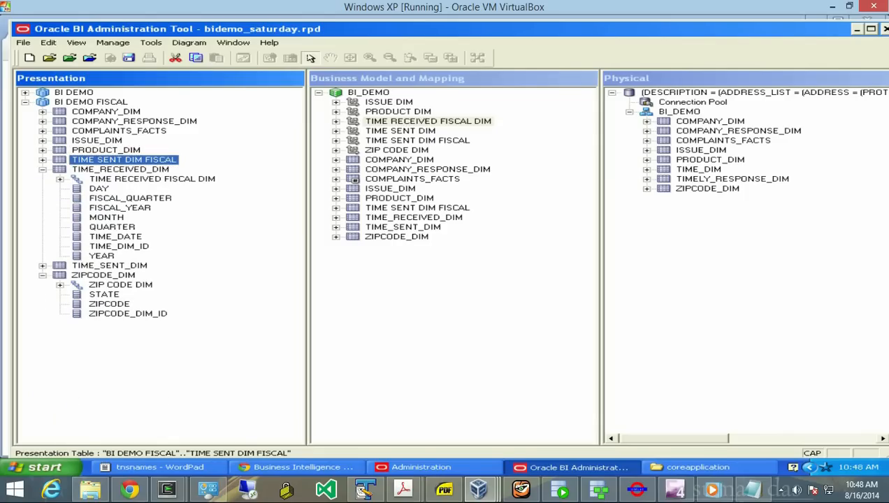
left_click(43, 169)
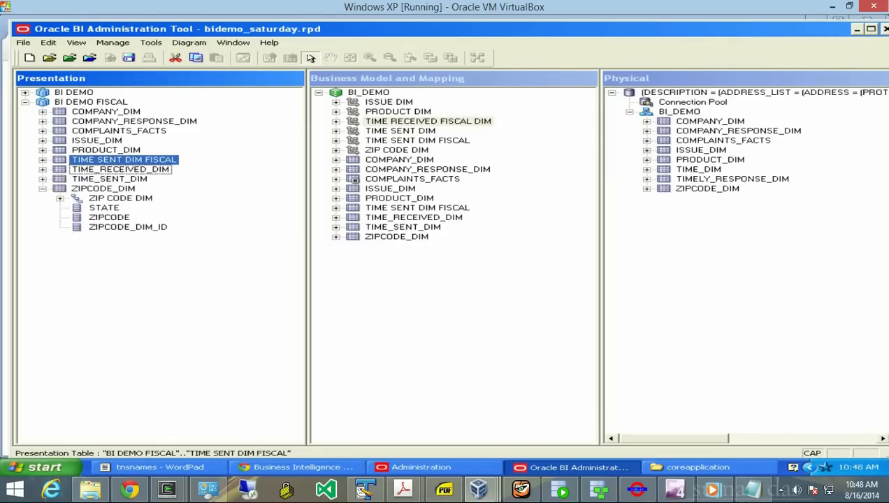
left_click(43, 179)
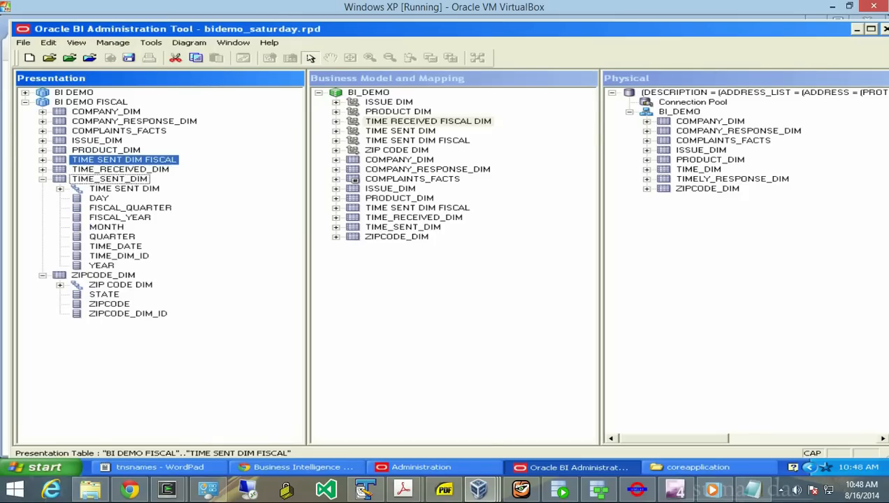
left_click(43, 179)
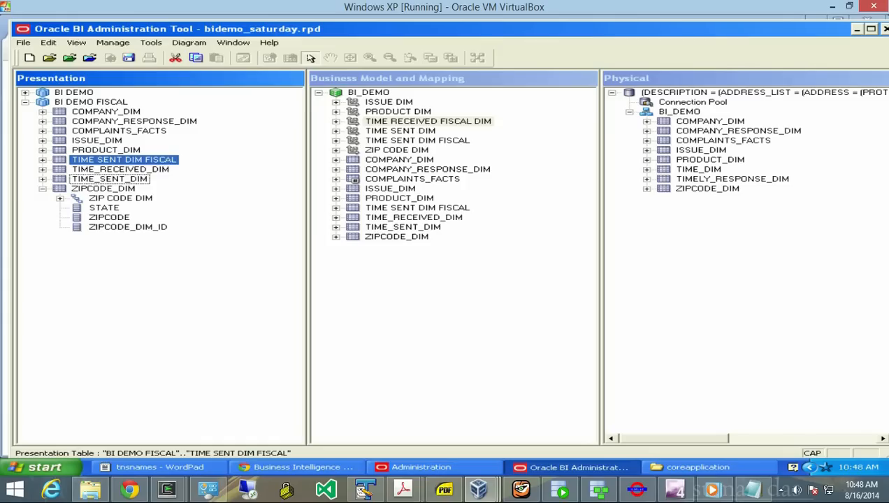
left_click(43, 188)
left_click(23, 42)
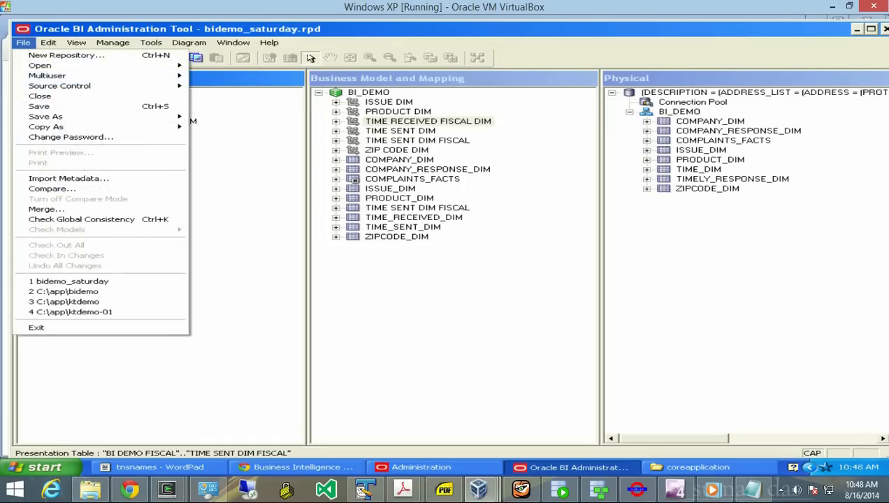
- Save the repository, with the global consistency check reporting no errors or warnings
left_click(39, 106)
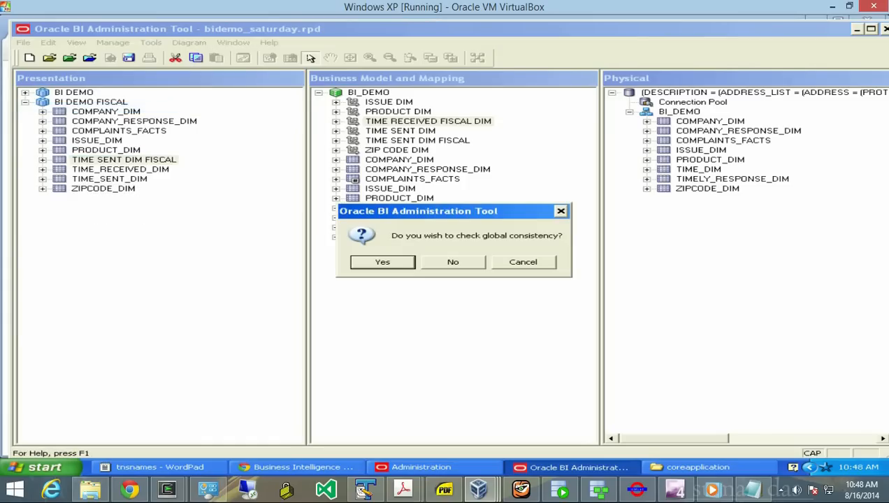
key("Return")
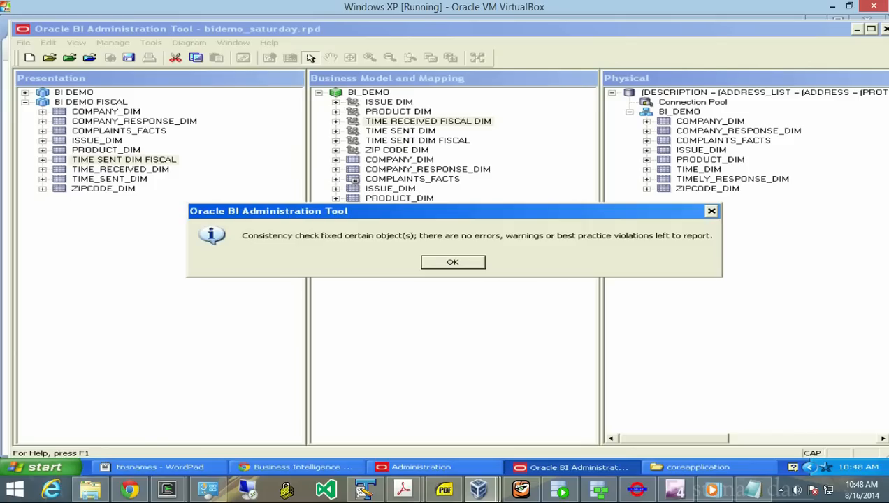
key("Return")
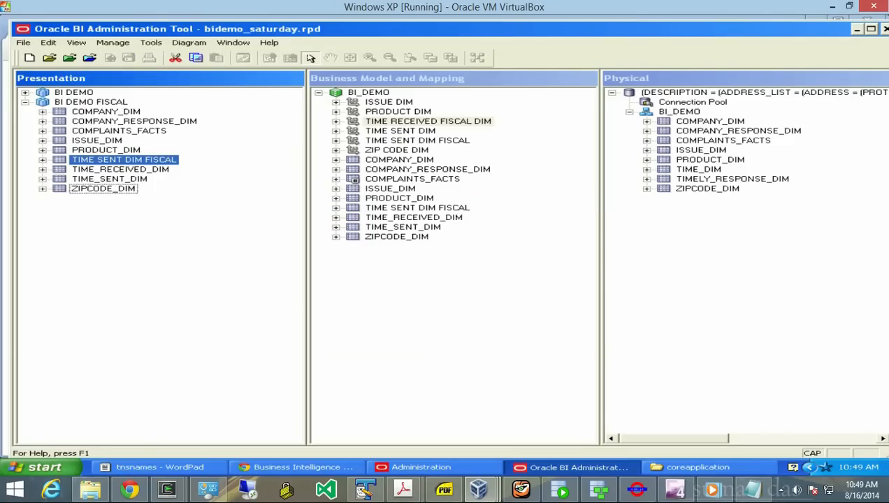
left_click(23, 42)
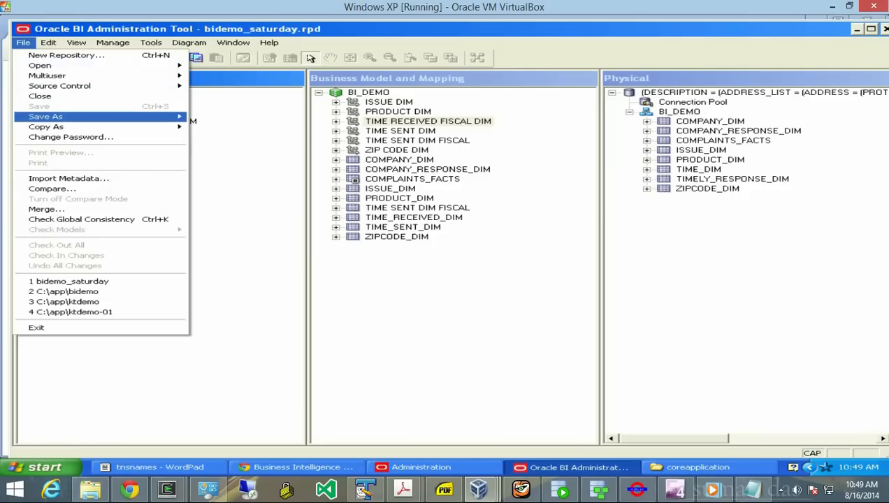
- Start saving the repository to a new location and browse up to the Local Disk (C:) root
mouse_move(45, 116)
left_click(228, 117)
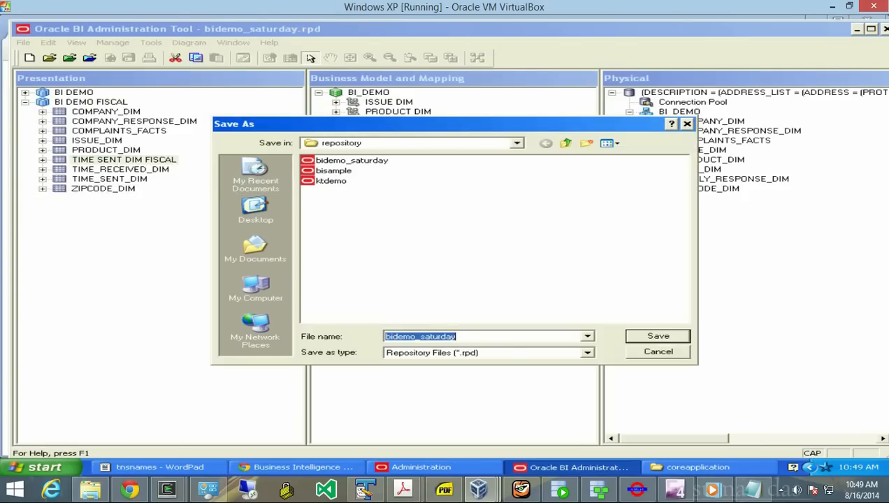
left_click(566, 142)
left_click(565, 143)
left_click(565, 143)
left_click(565, 143)
left_click(566, 143)
left_click(565, 143)
left_click(565, 143)
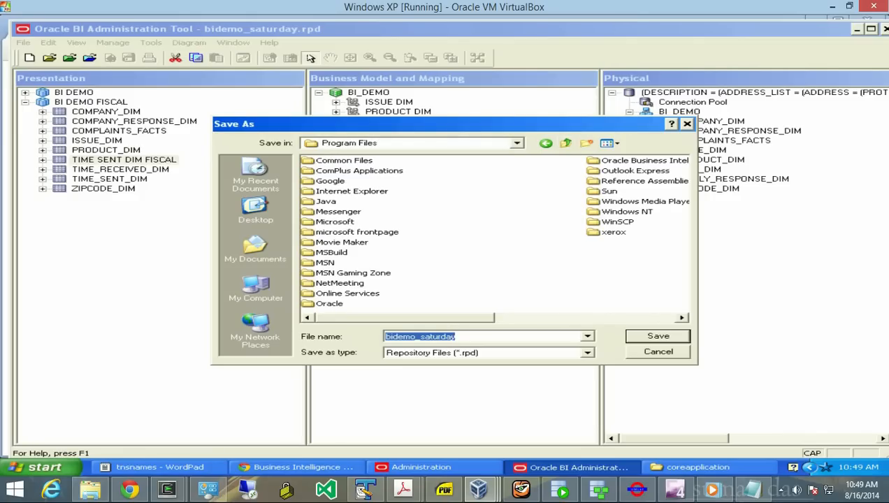
left_click(565, 142)
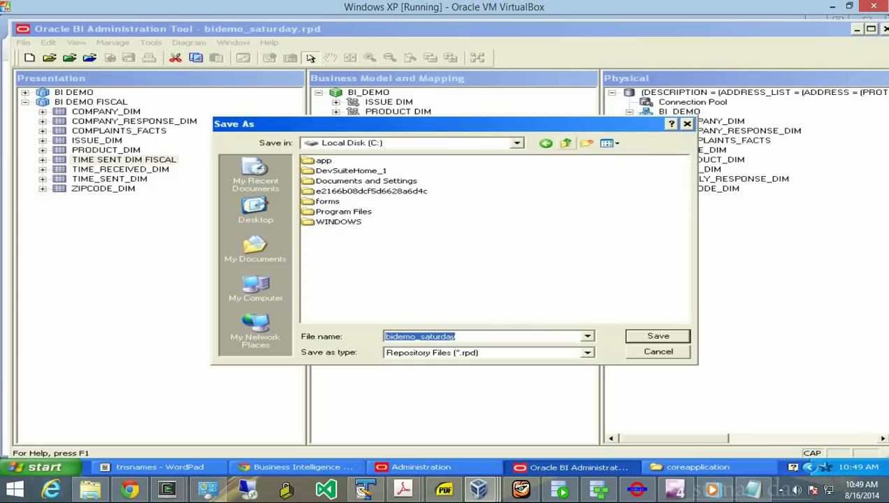
- Create a new folder rpds on C: and save bidemo_saturday.rpd into it, passing the consistency check
left_click(585, 143)
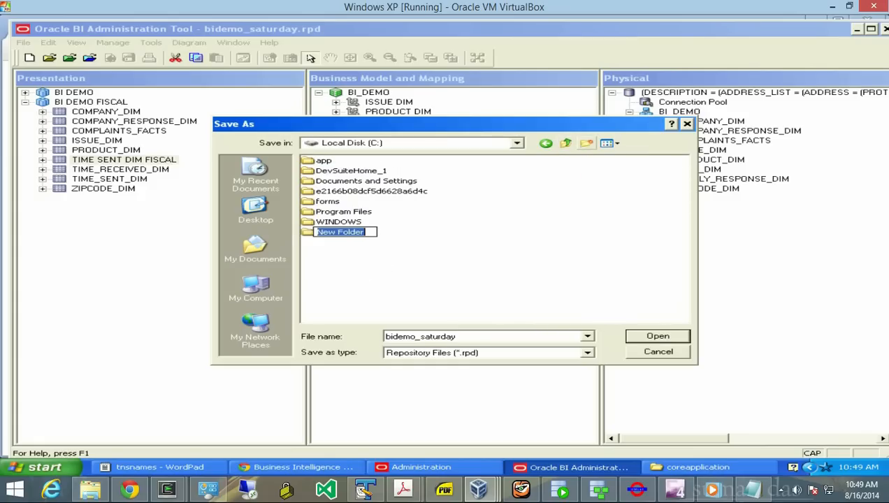
type("rpd")
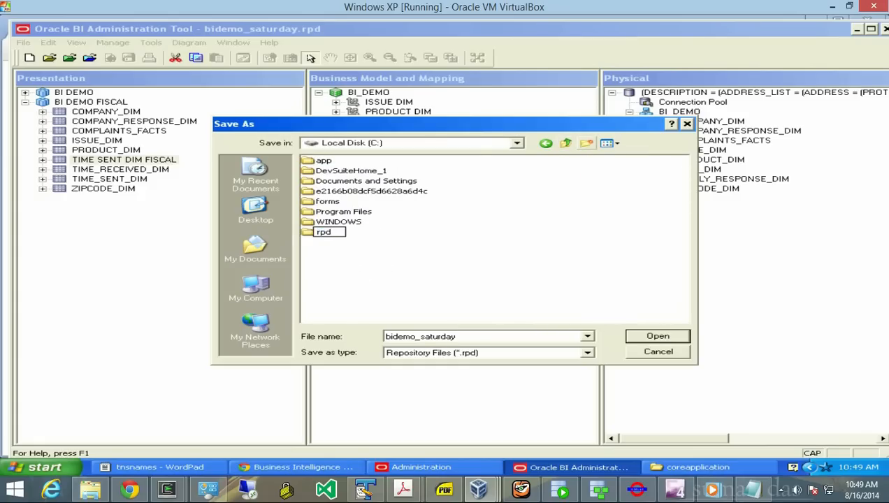
type("S")
key("BackSpace")
type("s")
key("Return")
key("Return")
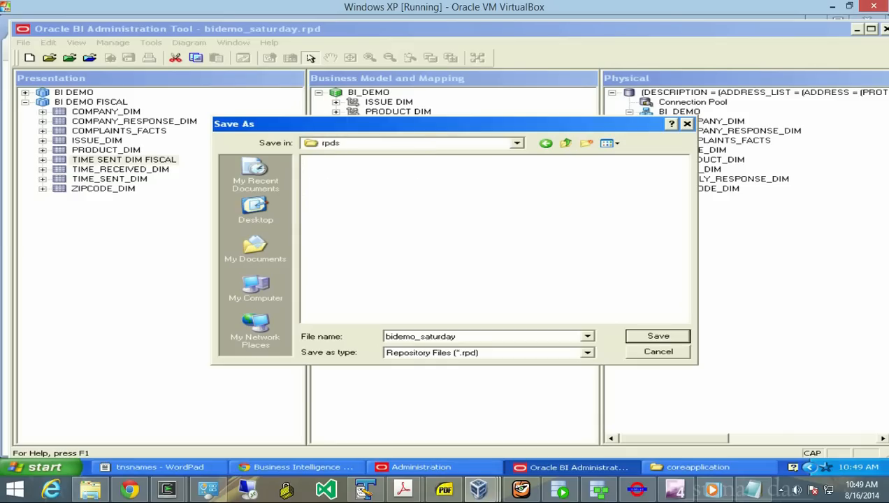
key("Return")
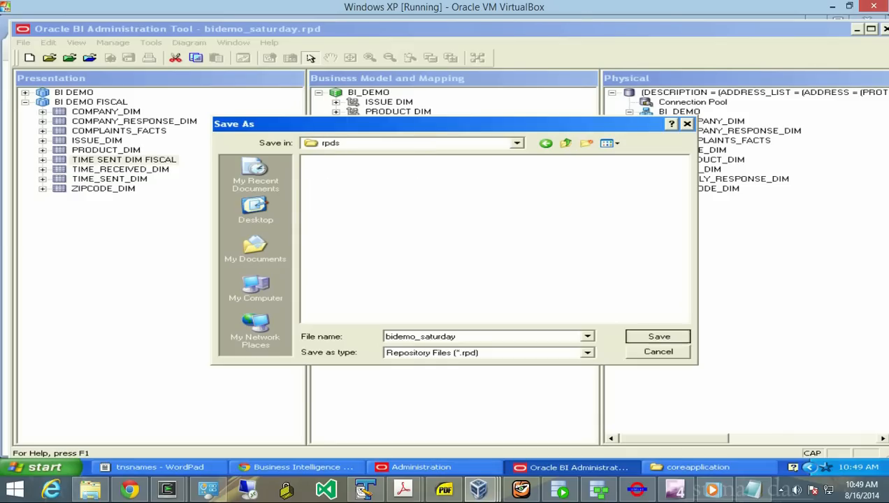
key("Return")
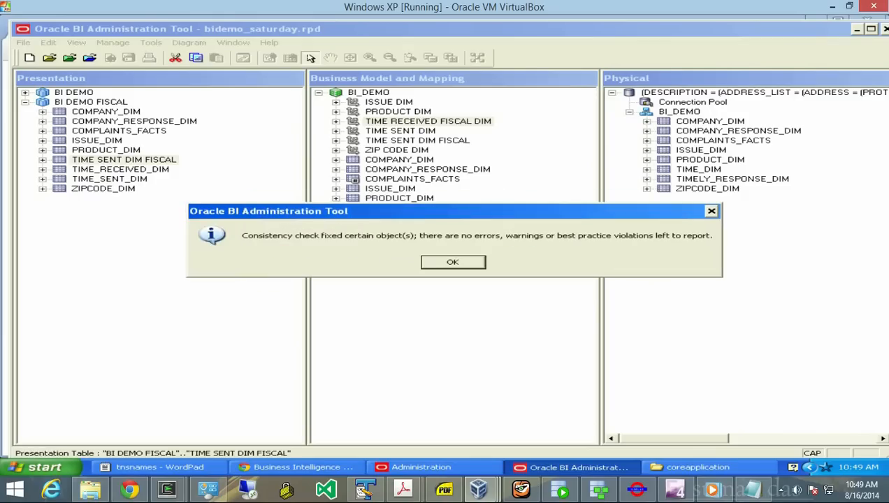
key("Return")
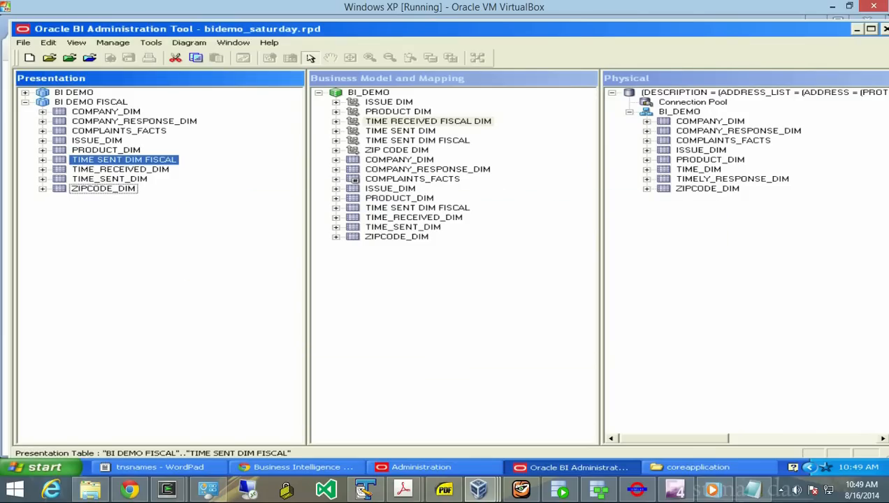
left_click(300, 467)
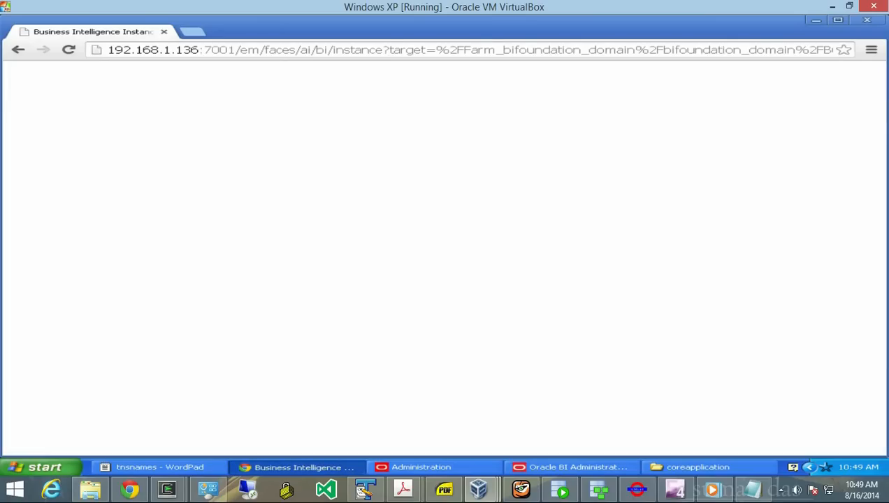
- Reload the BI instance page address and submit the autofilled Enterprise Manager login
left_click(264, 50)
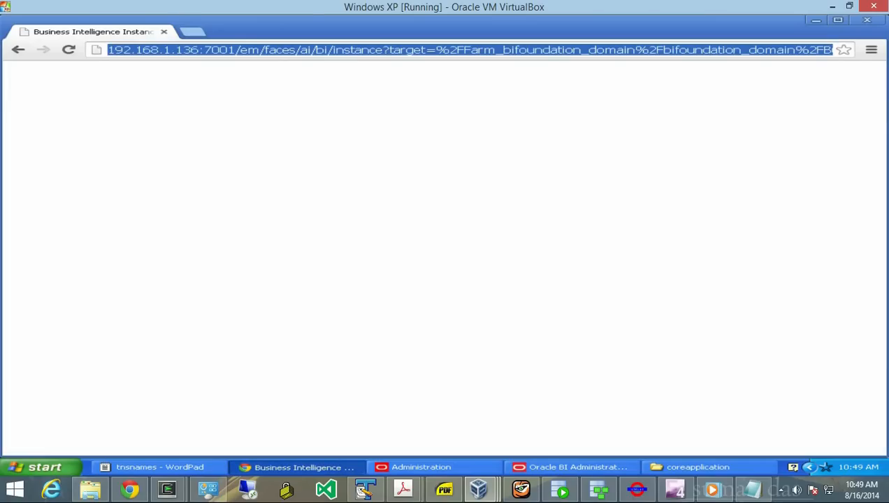
key("Return")
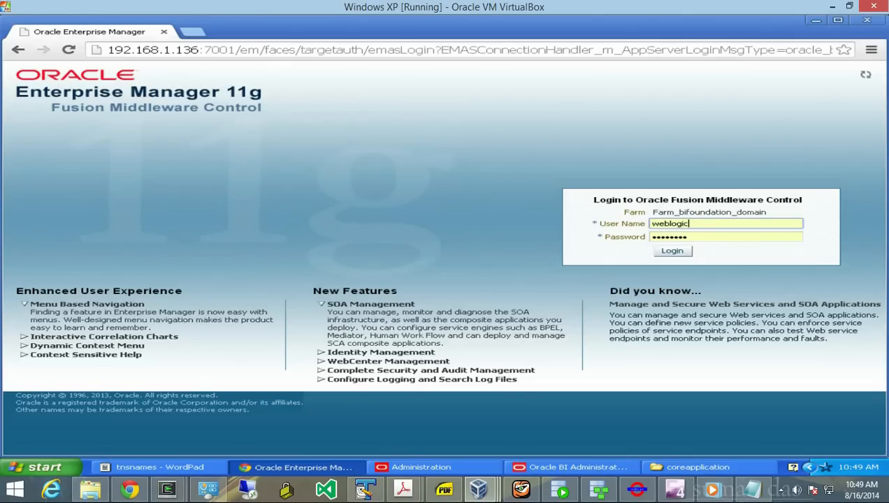
key("Return")
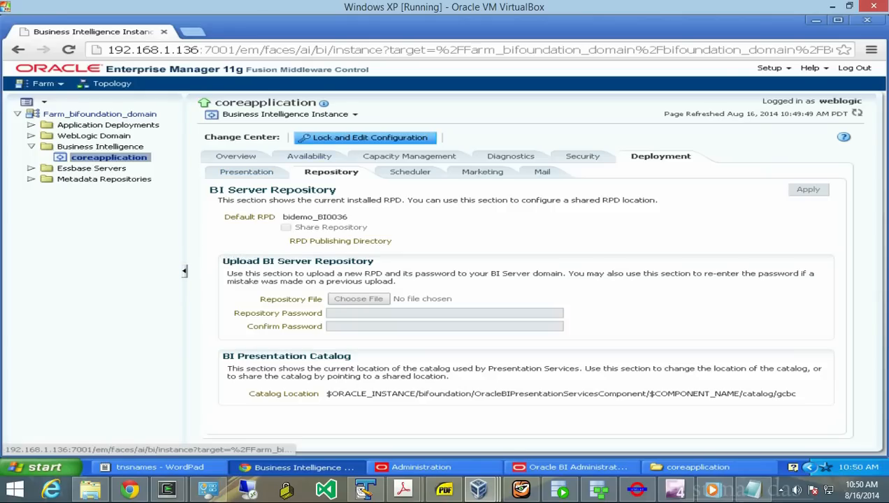
- Lock the BI configuration for editing and dismiss the Completed Successfully message
left_click(364, 137)
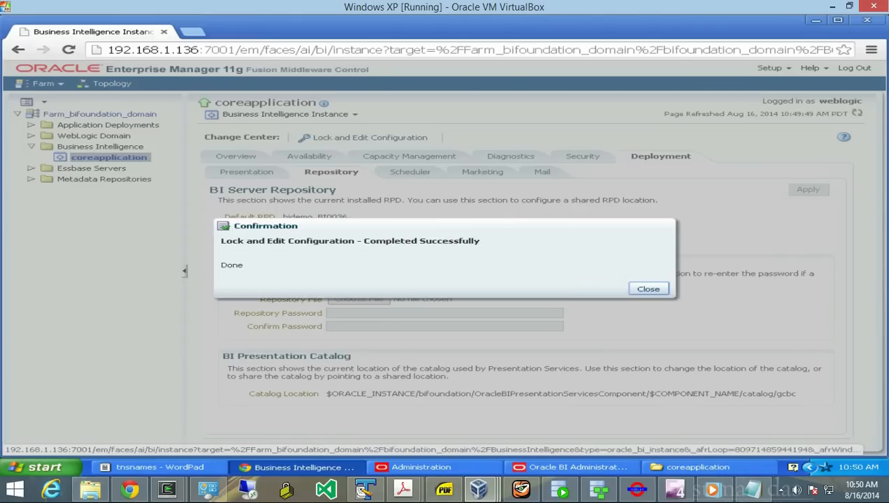
left_click(647, 288)
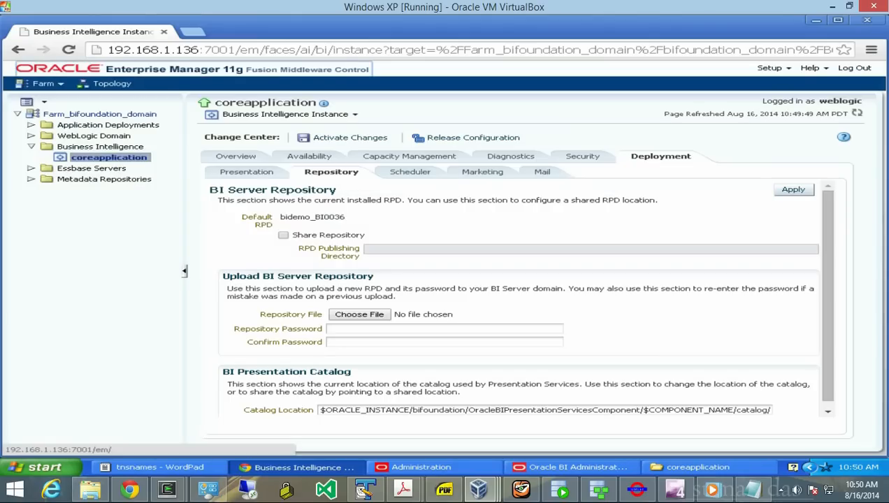
left_click(359, 314)
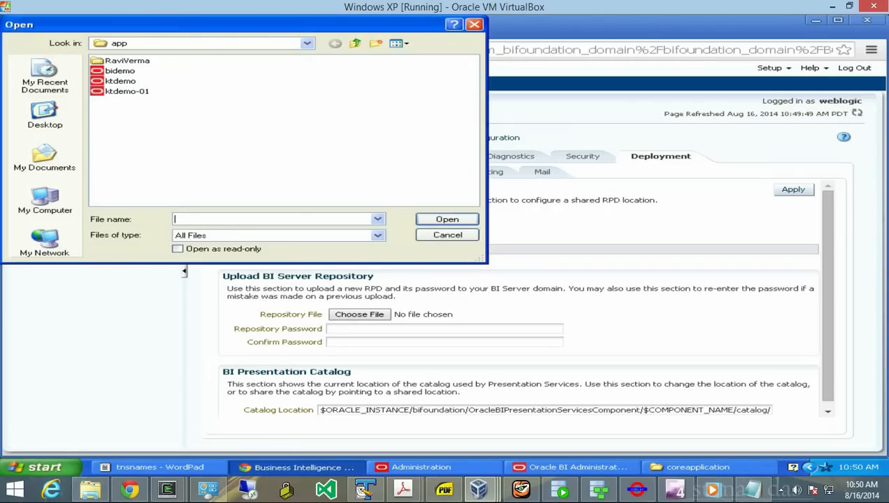
- Choose C:\rpds\bidemo_saturday.rpd as the repository file to upload
left_click(307, 44)
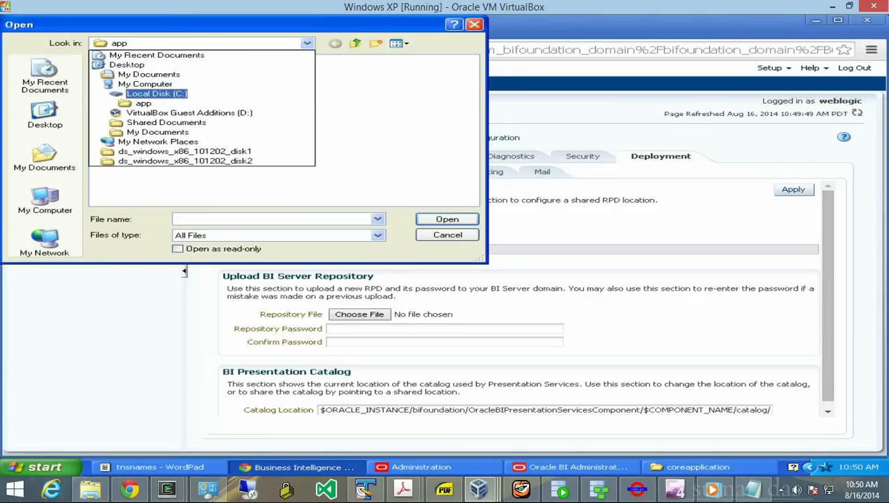
left_click(157, 94)
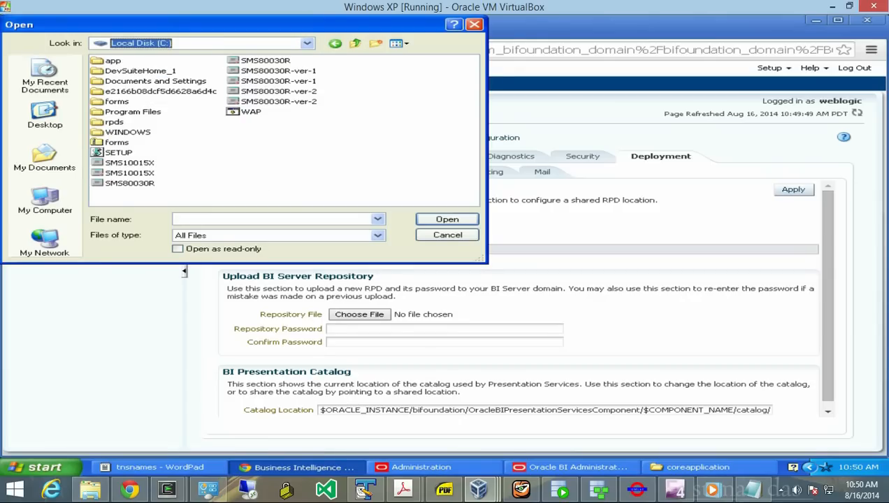
double_click(114, 122)
left_click(122, 61)
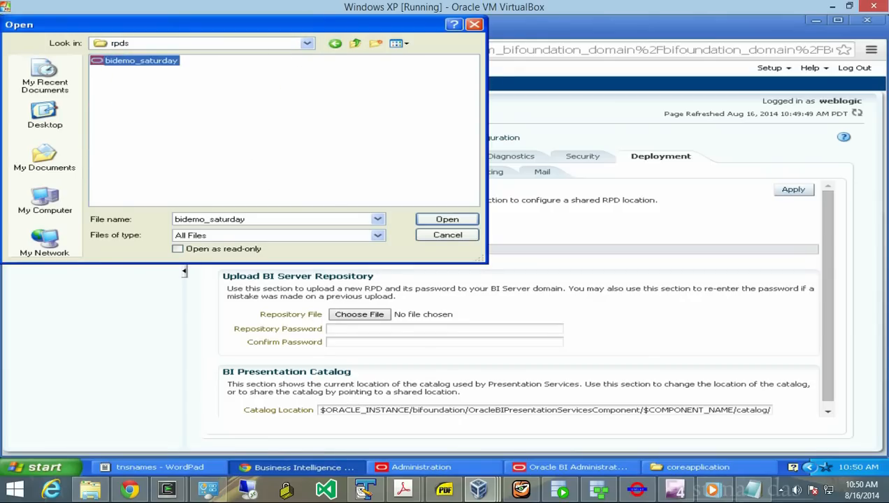
left_click(448, 219)
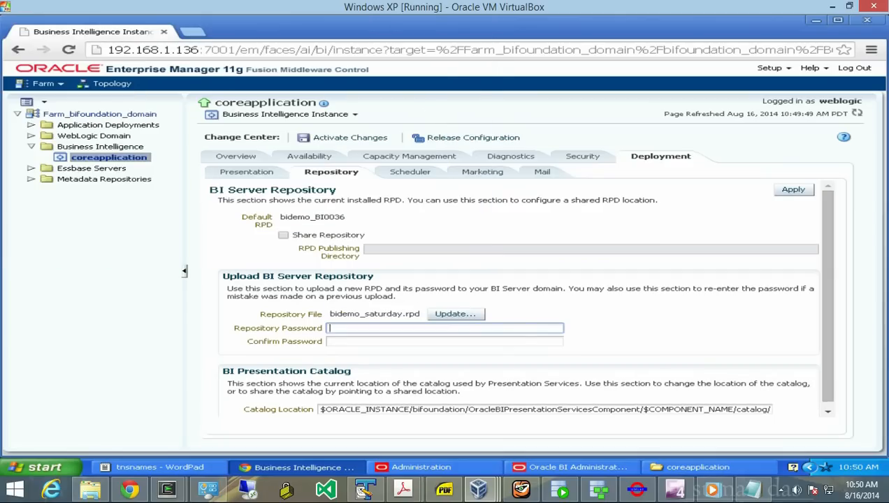
- Enter and confirm the repository password, then apply the upload
type("•••••••••")
key("Tab")
type("••••••••")
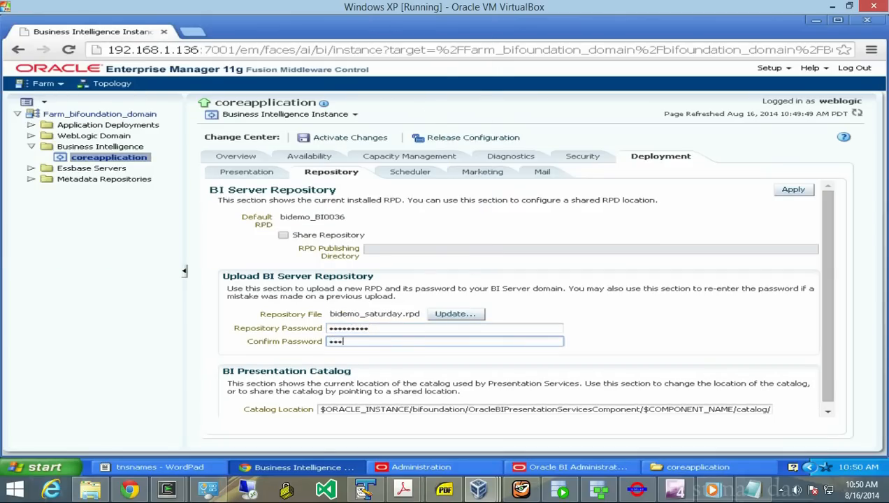
type("••")
left_click(793, 189)
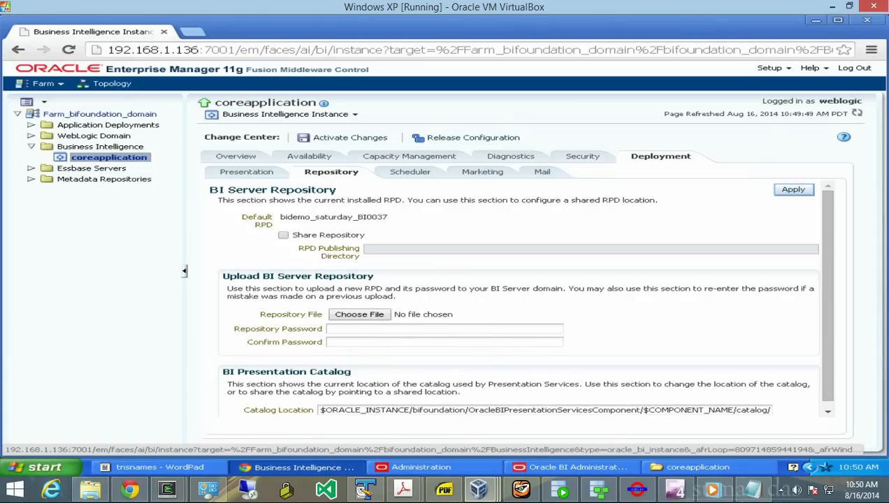
- Activate the bidemo_saturday_BI0037 change, then request a restart of all BI components from Overview
left_click_drag(281, 216, 388, 217)
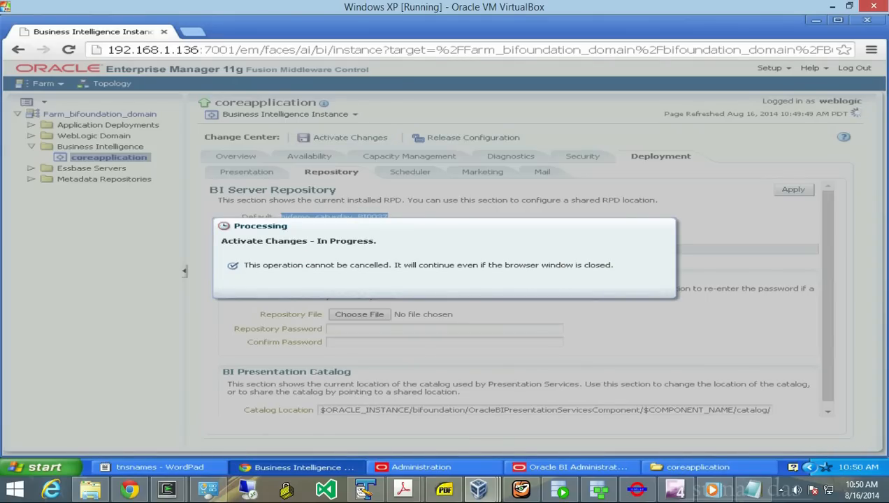
left_click(648, 289)
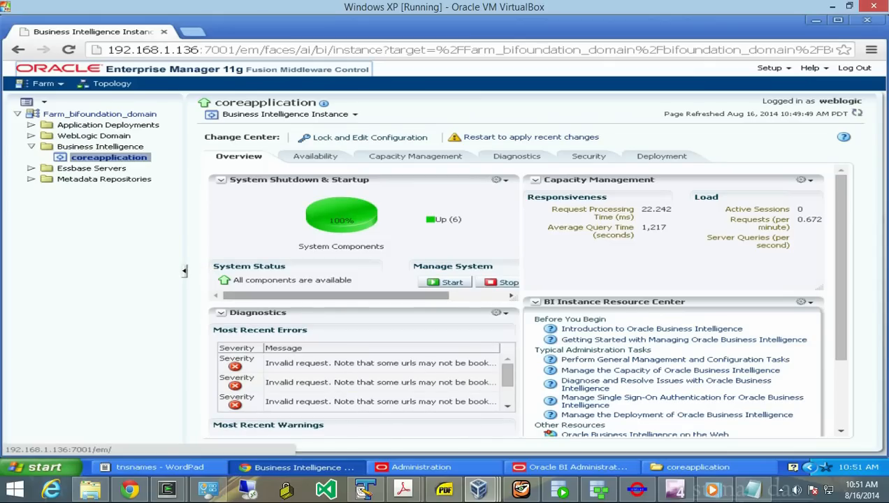
left_click_drag(336, 295, 391, 296)
left_click(490, 282)
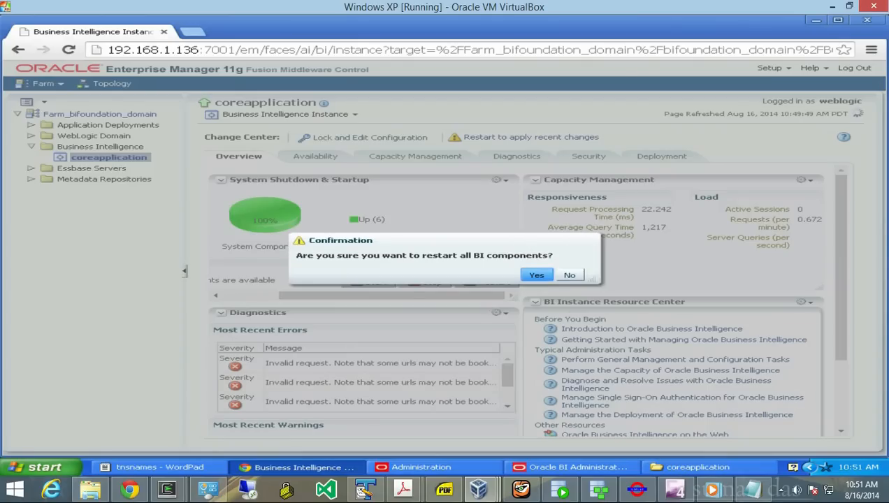
- Confirm restarting all BI components and close the completion message once all six are up
left_click(536, 274)
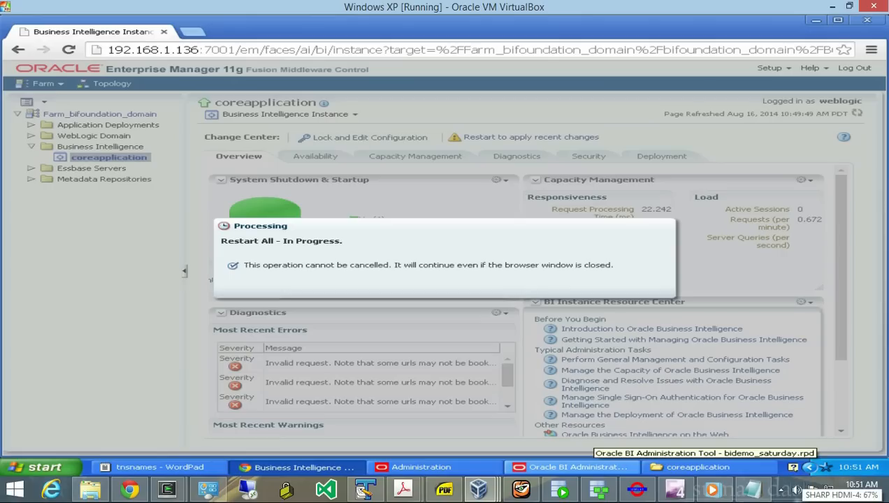
left_click(797, 490)
left_click(797, 489)
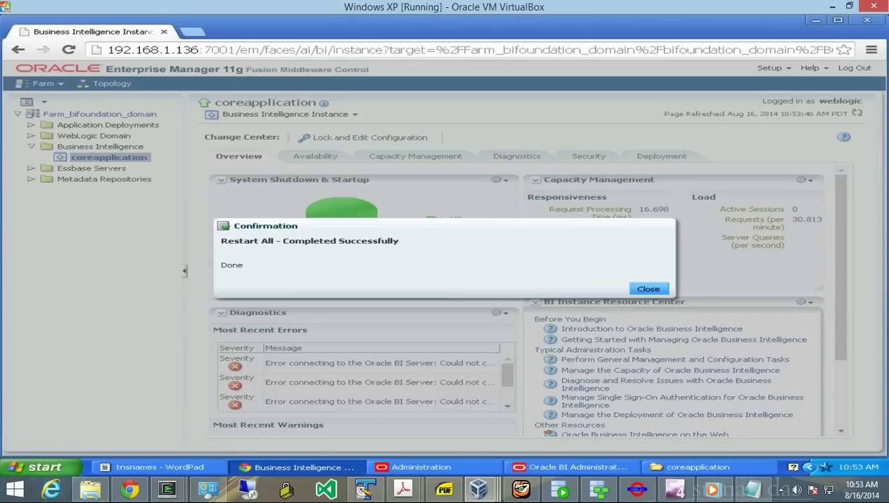
left_click(648, 288)
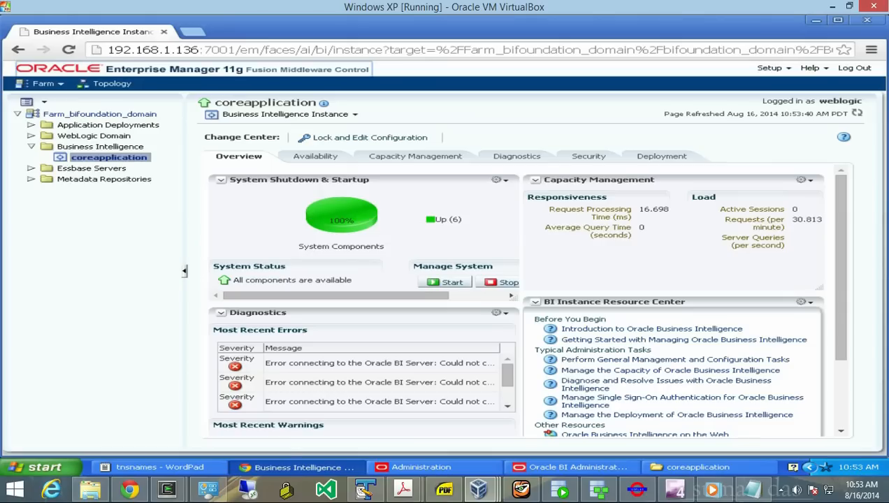
left_click(521, 489)
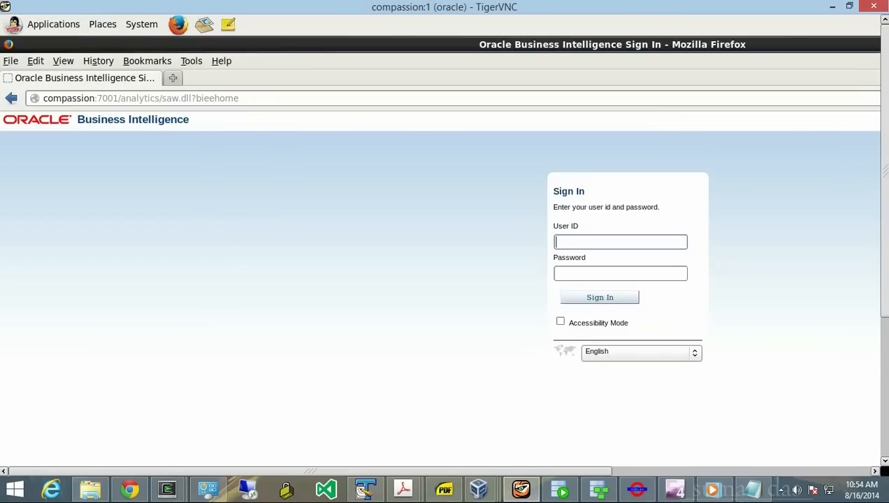
- Sign in to Oracle BI Analytics with the suggested user ID and the account password
double_click(293, 99)
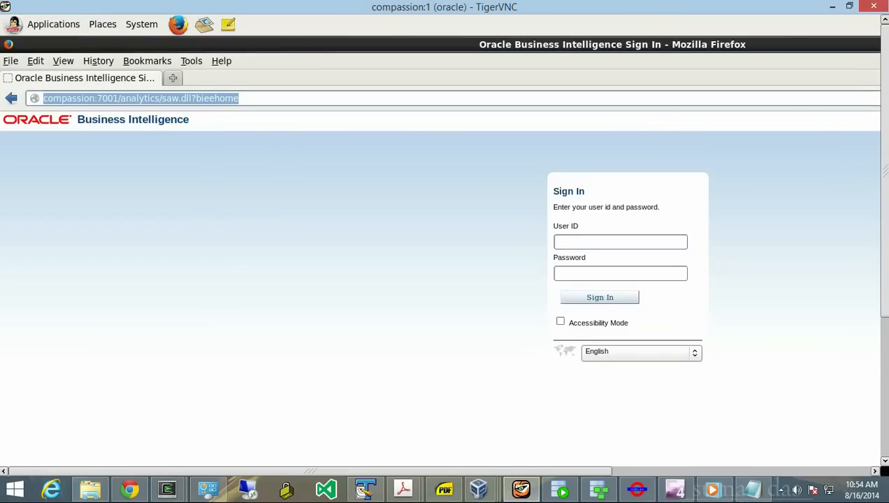
left_click(620, 242)
type("we")
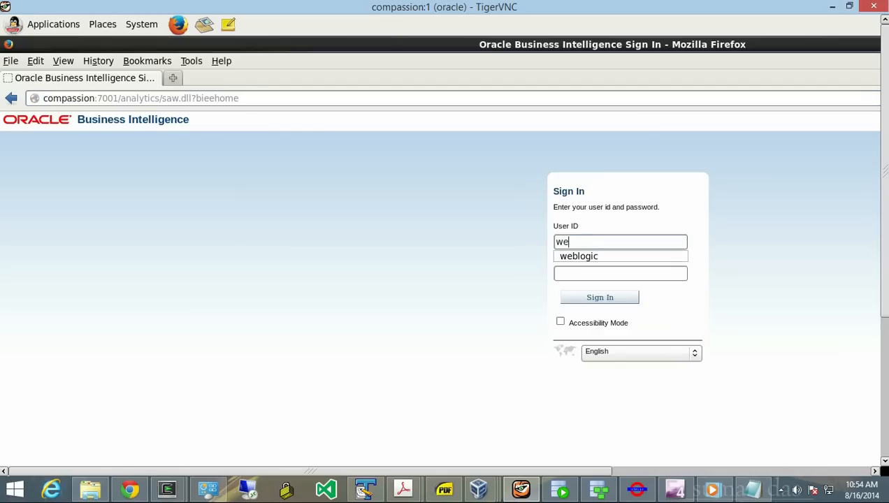
key("Down")
key("Return")
key("Tab")
type("welcome1")
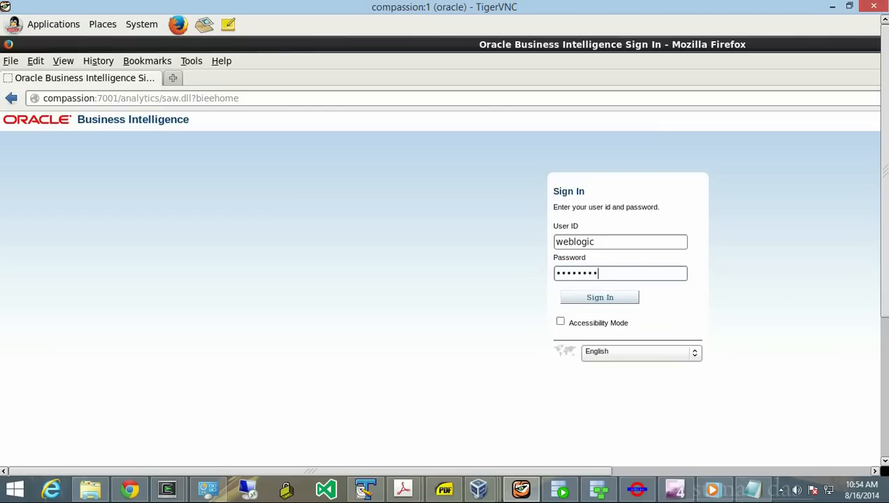
key("Return")
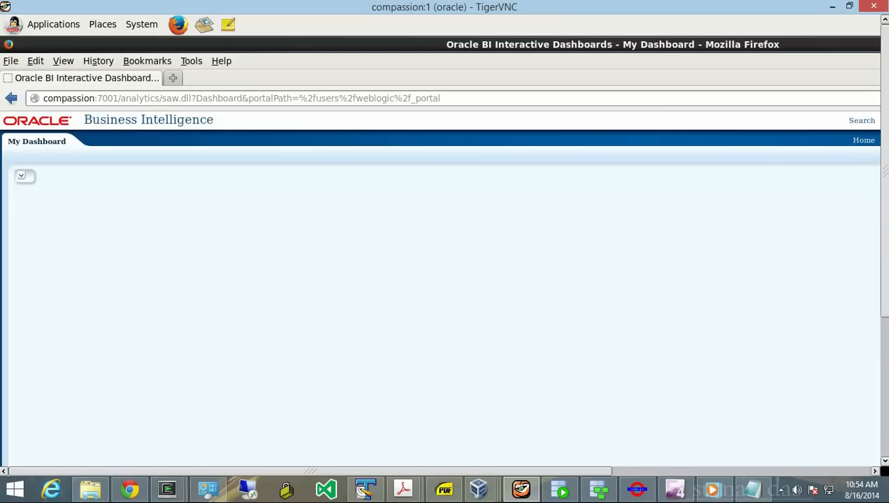
- Start a new analysis from the New menu to reach the subject area choice
left_click_drag(310, 471, 569, 472)
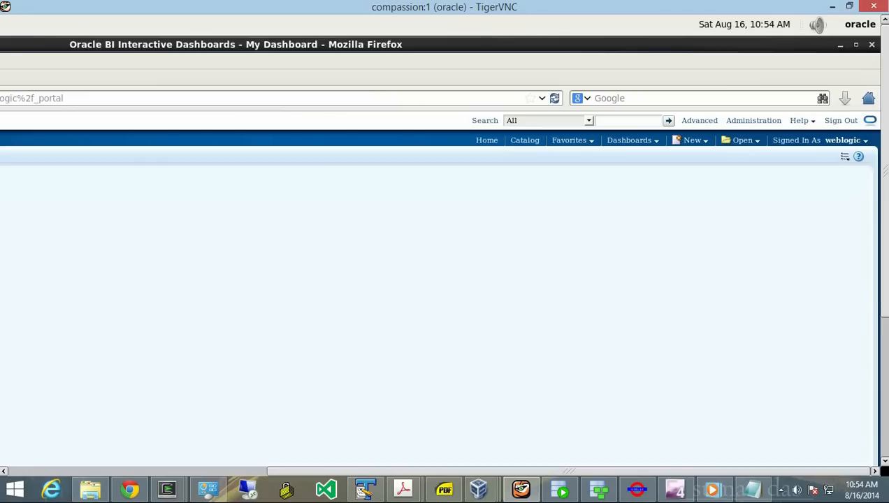
left_click(692, 140)
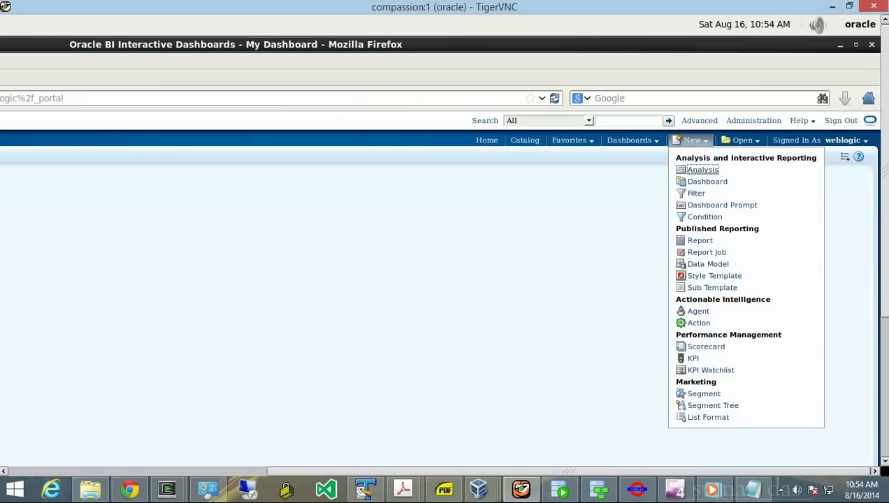
left_click(702, 170)
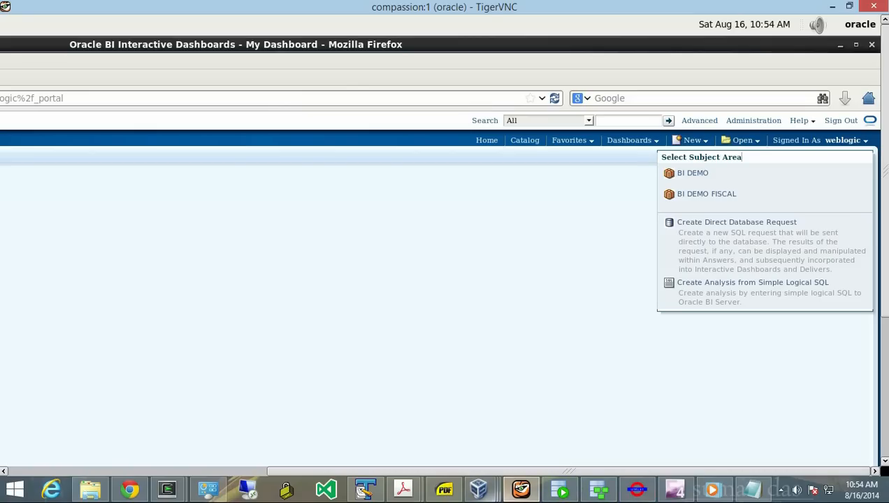
mouse_move(478, 489)
left_click(625, 419)
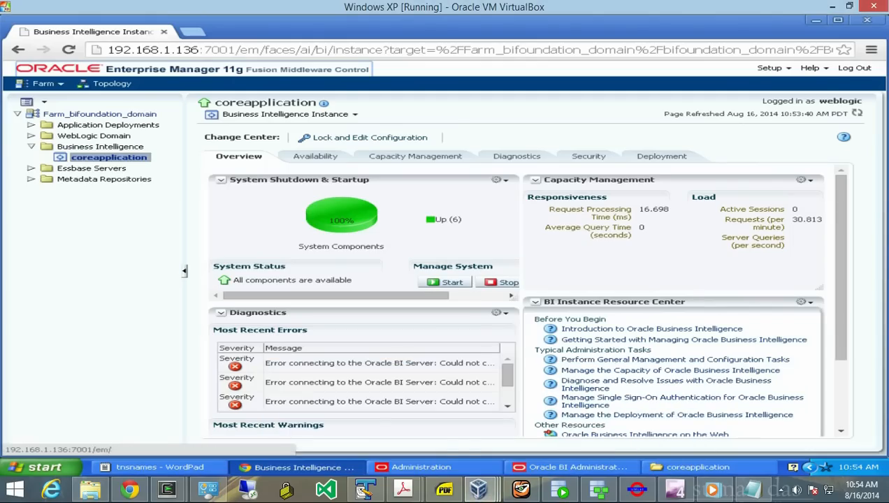
- Collapse BI DEMO FISCAL in the Administration Tool's Presentation layer, then return to the BI browser session
left_click(422, 466)
left_click(569, 466)
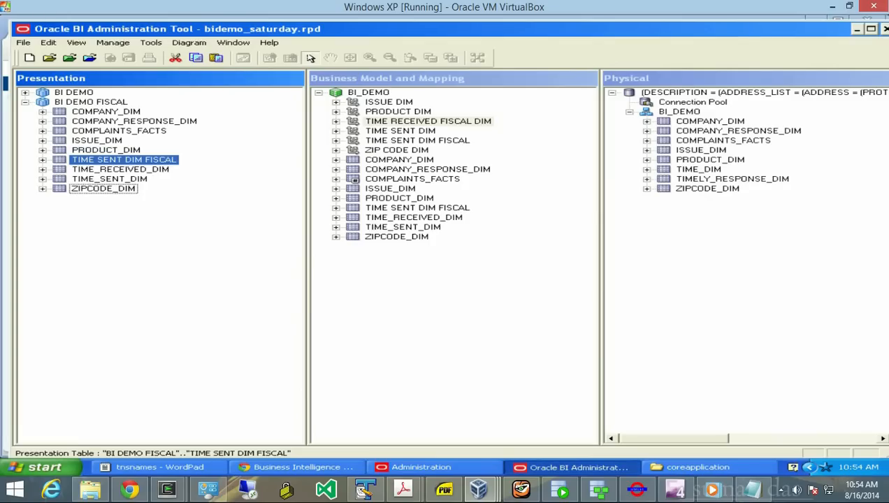
left_click(25, 102)
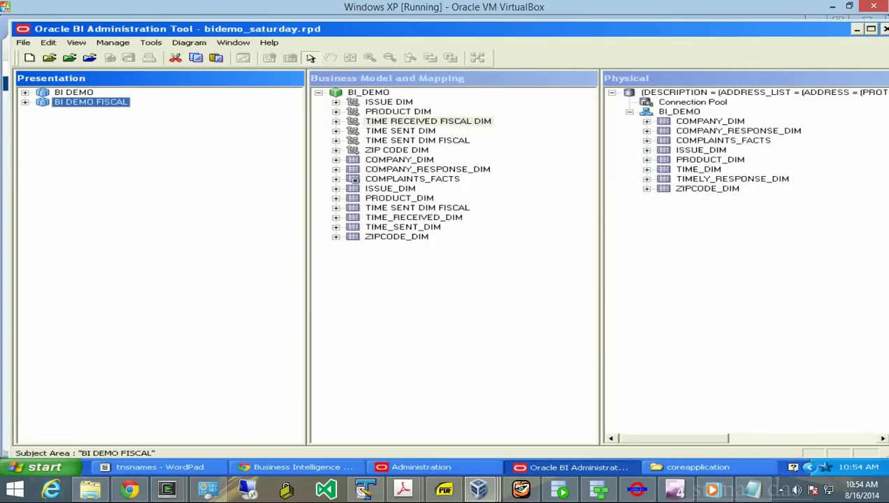
left_click(521, 490)
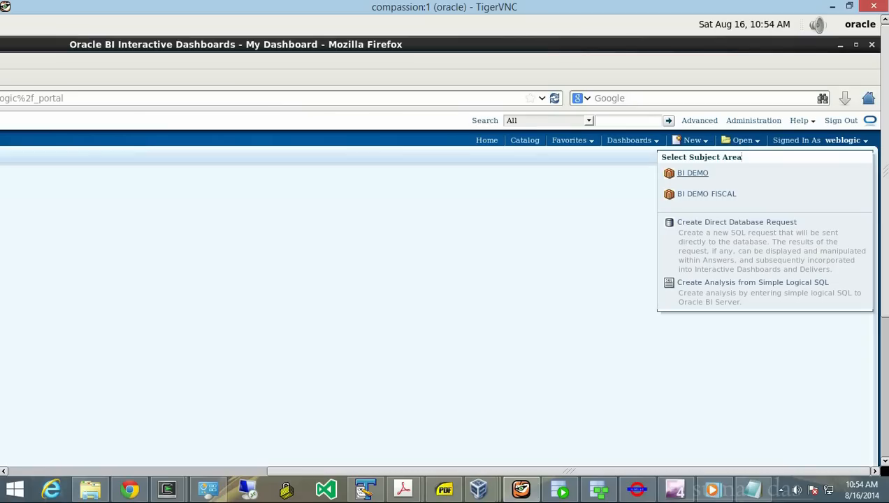
- Start a BI DEMO analysis with COMPANY, PRODUCT and ISSUE columns, in that order
left_click(692, 173)
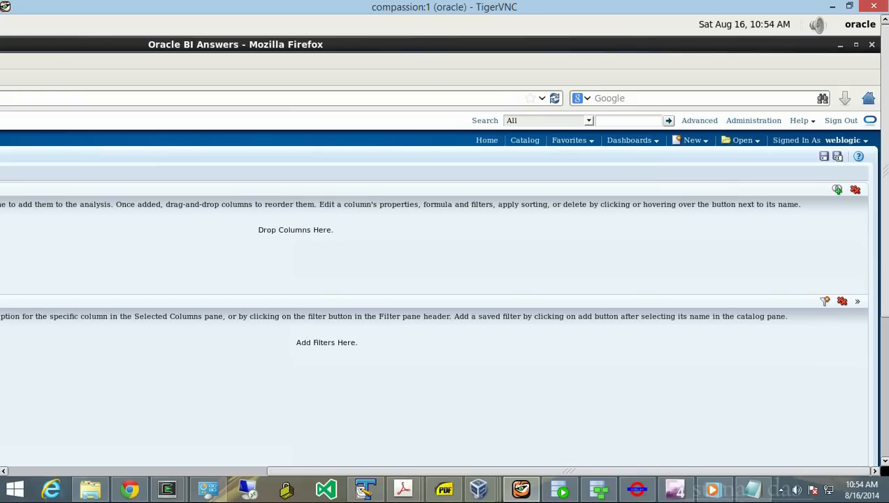
left_click_drag(570, 472, 311, 472)
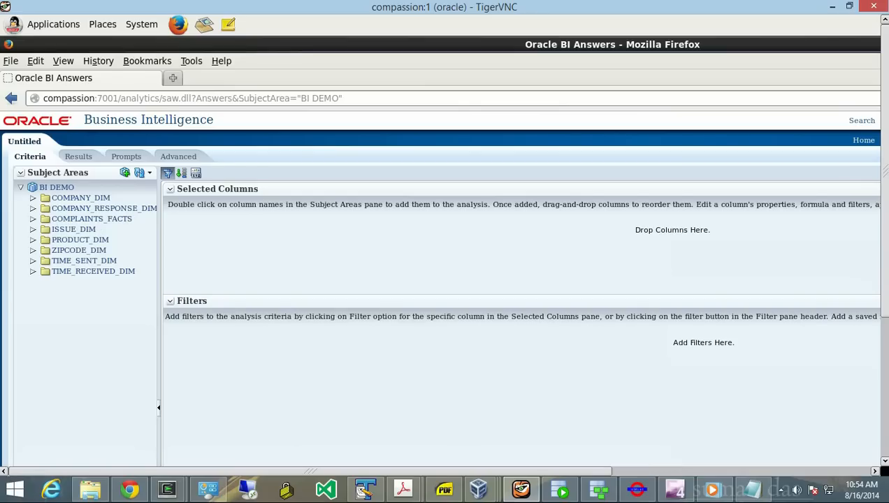
left_click(56, 187)
left_click(33, 197)
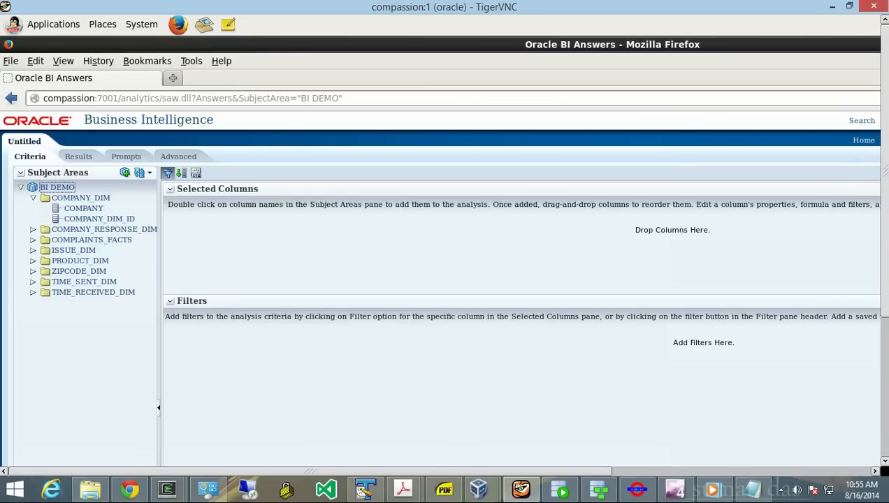
left_click_drag(83, 208, 192, 223)
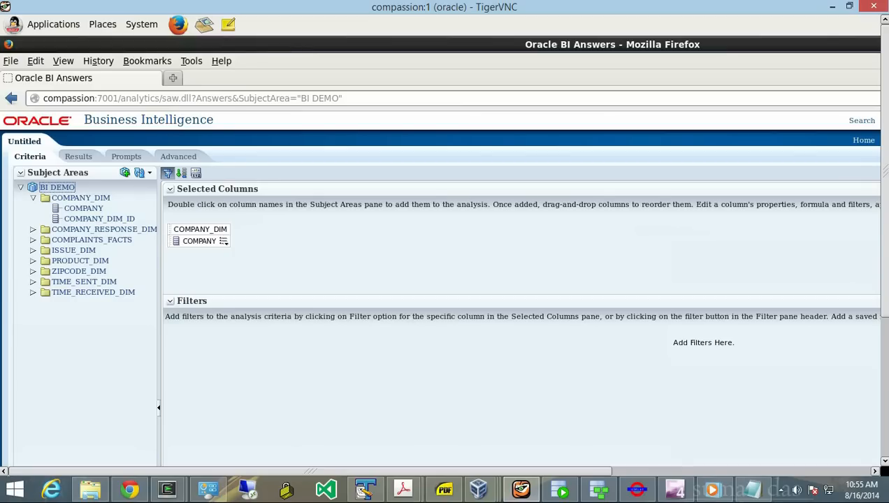
left_click(33, 250)
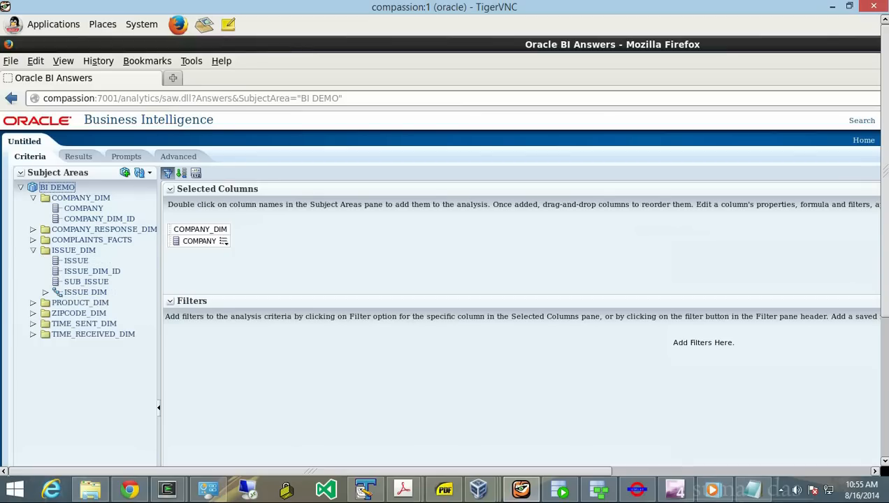
left_click_drag(76, 260, 244, 239)
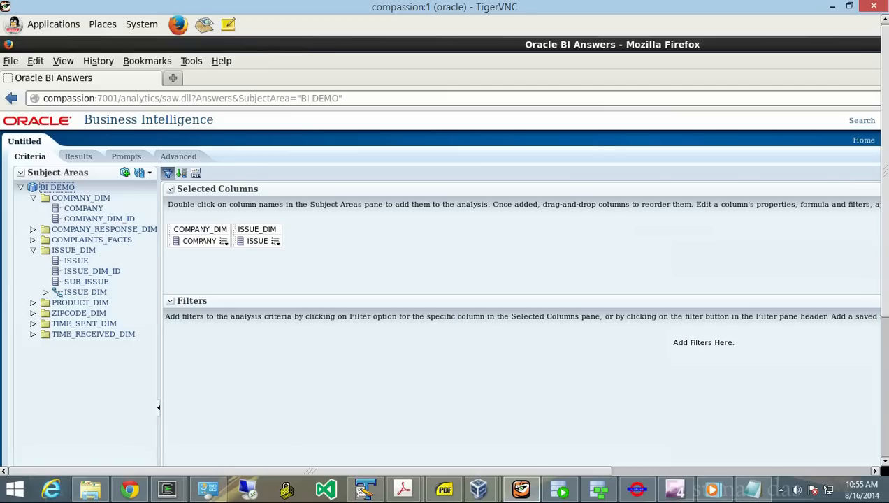
left_click(33, 303)
mouse_move(82, 313)
left_mouse_down()
mouse_move(205, 304)
mouse_move(243, 256)
left_mouse_up()
left_click_drag(226, 242, 230, 242)
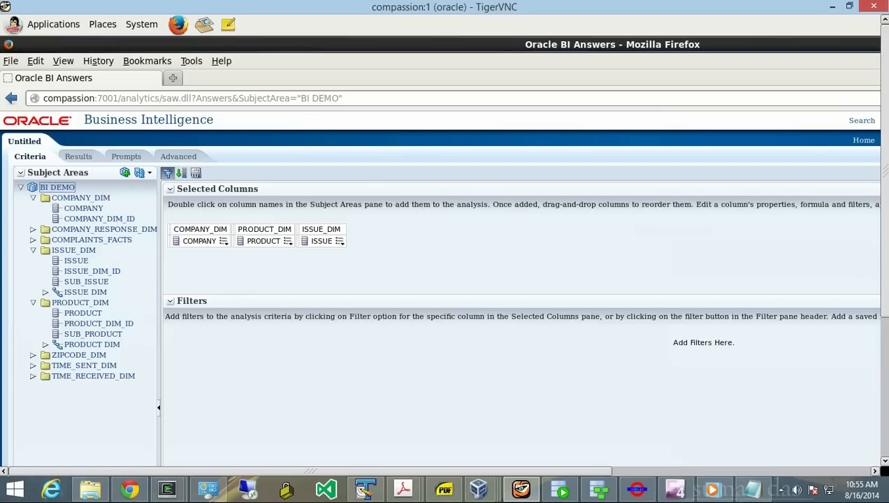
- Add STATE and TIME_SENT_DIM YEAR columns, then move YEAR right after COMPANY
left_click(33, 355)
mouse_move(75, 366)
left_mouse_down()
mouse_move(70, 381)
mouse_move(161, 371)
mouse_move(311, 279)
mouse_move(351, 242)
left_mouse_up()
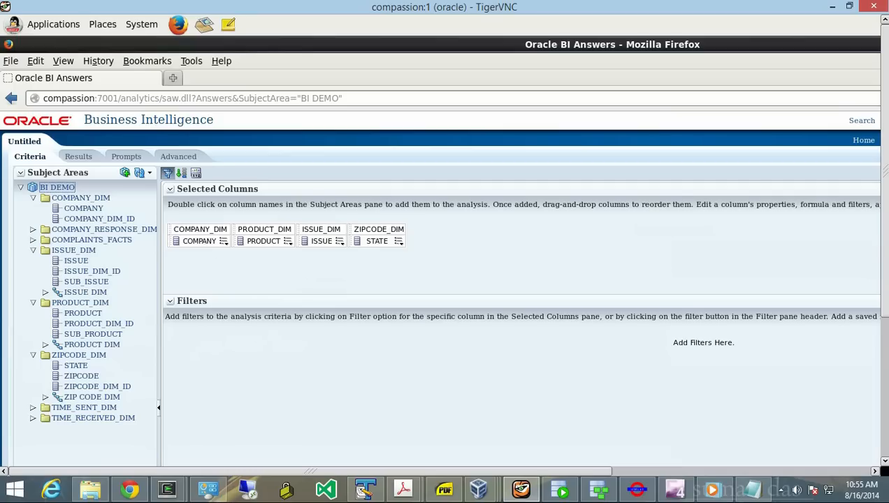
left_click(32, 418)
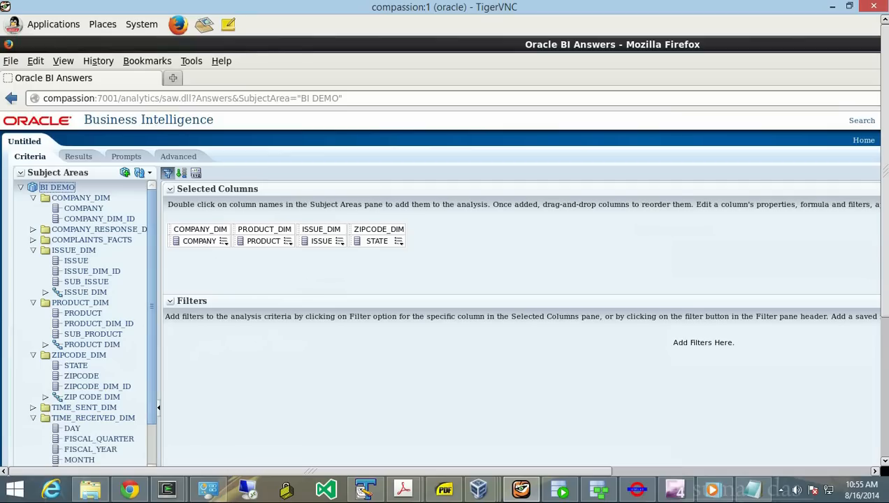
scroll(82, 322, "down", 3)
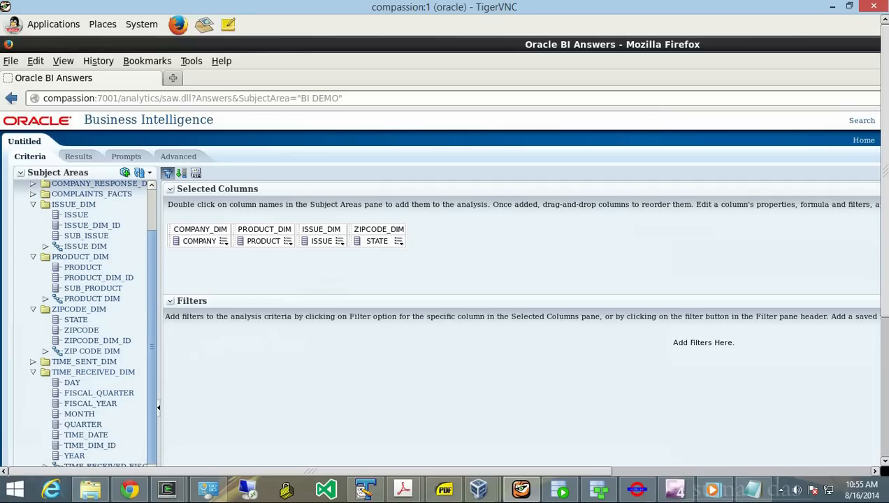
left_click(33, 362)
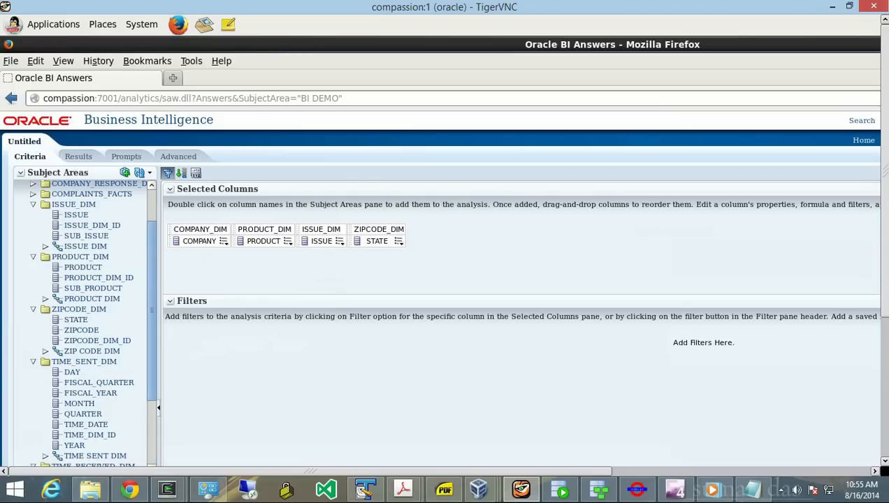
mouse_move(74, 445)
left_mouse_down()
mouse_move(258, 371)
mouse_move(234, 241)
mouse_move(241, 235)
left_mouse_up()
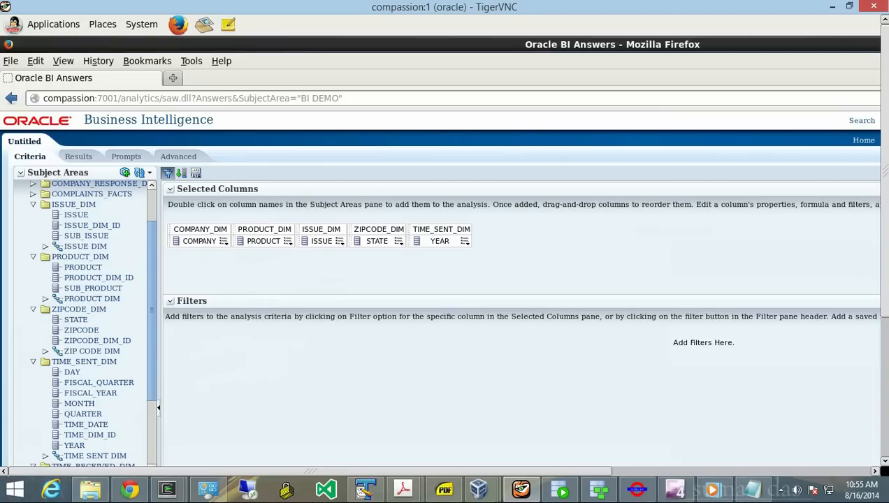
left_click(465, 241)
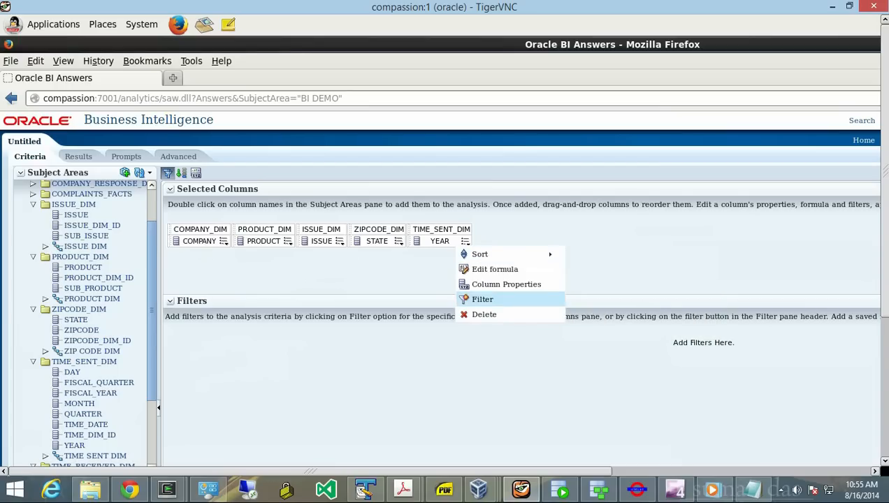
left_click(484, 315)
left_click_drag(439, 237, 227, 234)
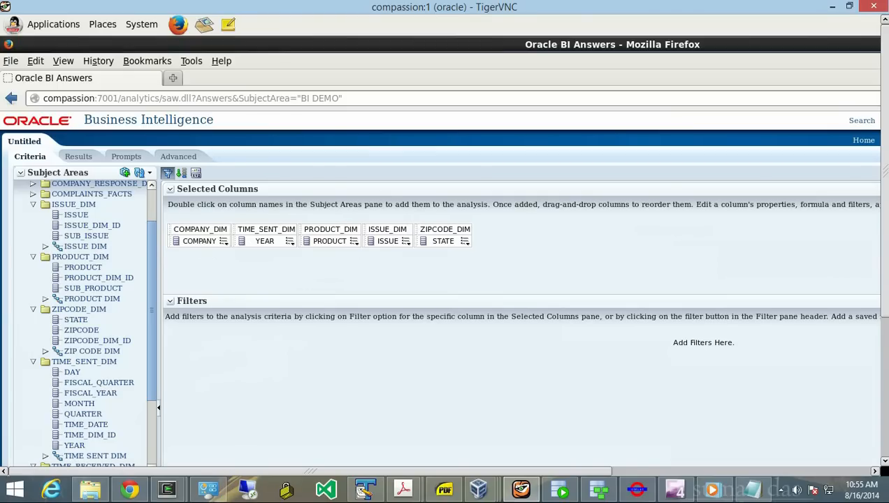
left_click(599, 490)
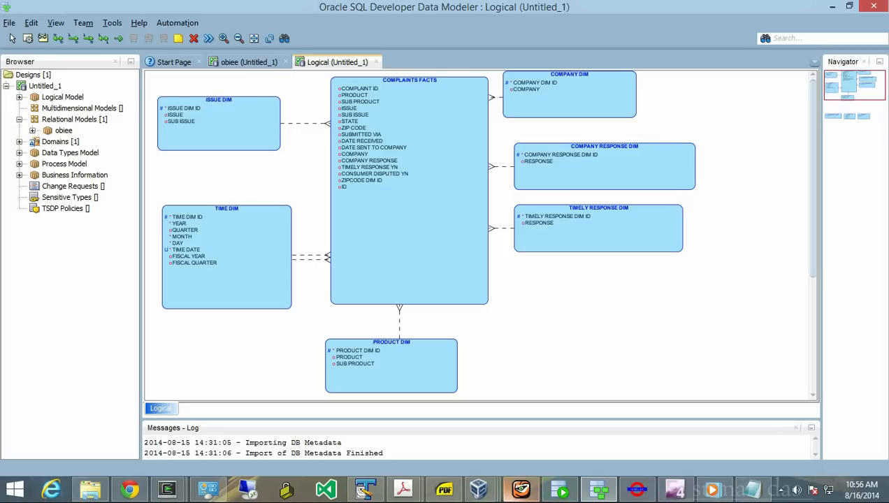
- Leave the complaints logical diagram and go back to the BI Answers analysis in Firefox
left_click(520, 489)
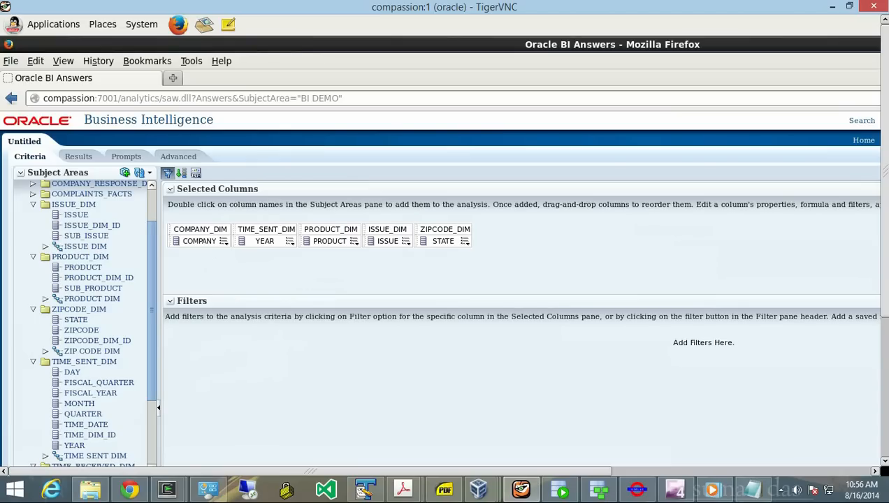
- Collapse the ISSUE_DIM, PRODUCT_DIM, ZIPCODE_DIM and COMPANY_DIM subject area folders
left_click(33, 205)
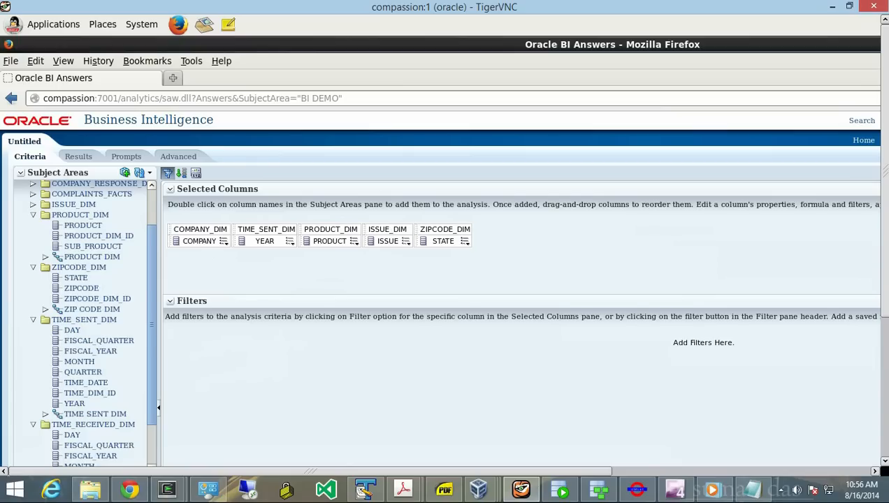
left_click(33, 214)
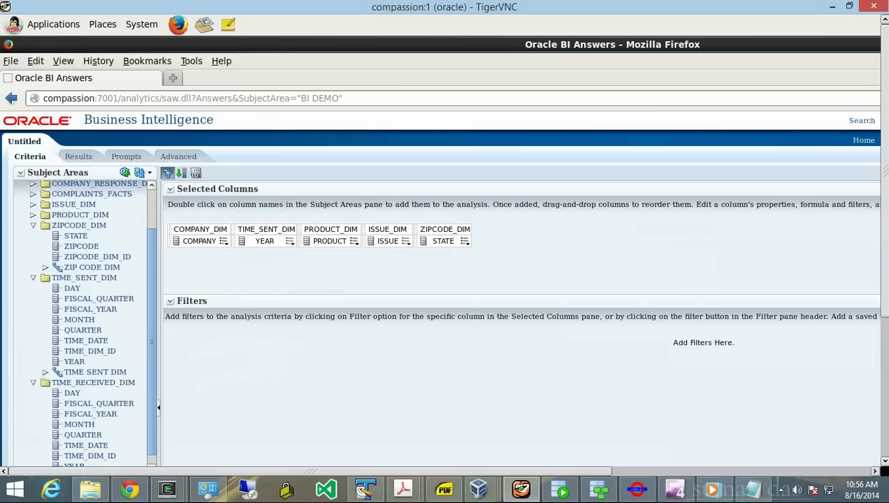
left_click(32, 225)
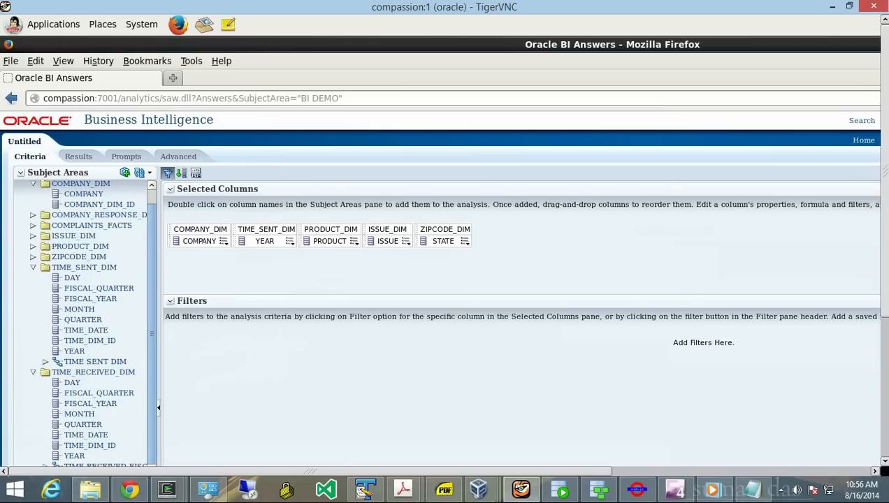
left_click_drag(151, 279, 151, 265)
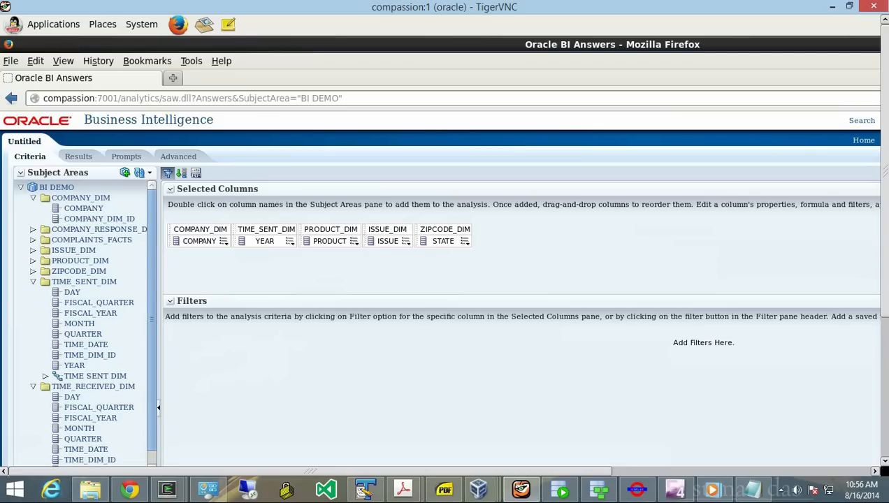
left_click(33, 197)
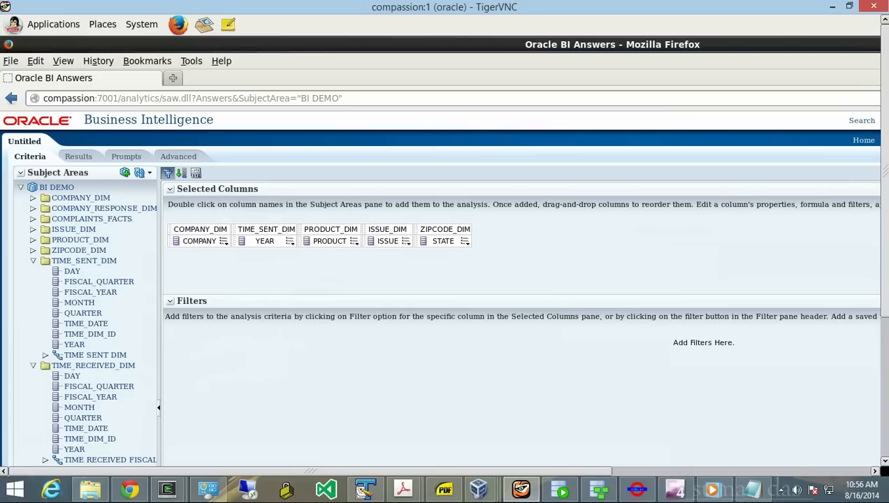
- Run the analysis, drill 1st Alliance Lending's 2013 down to quarters and months, then return to the Administration Tool
left_click(78, 157)
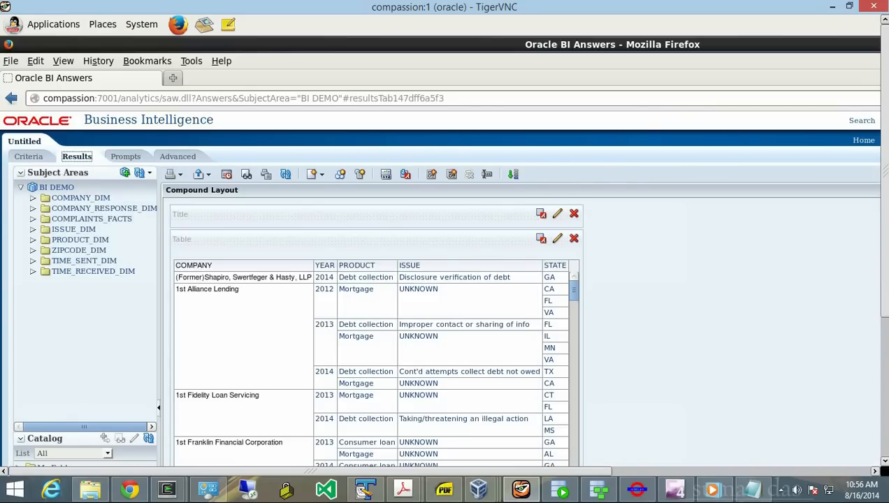
mouse_move(574, 290)
left_mouse_down()
mouse_move(574, 337)
mouse_move(573, 290)
left_mouse_up()
left_click(323, 325)
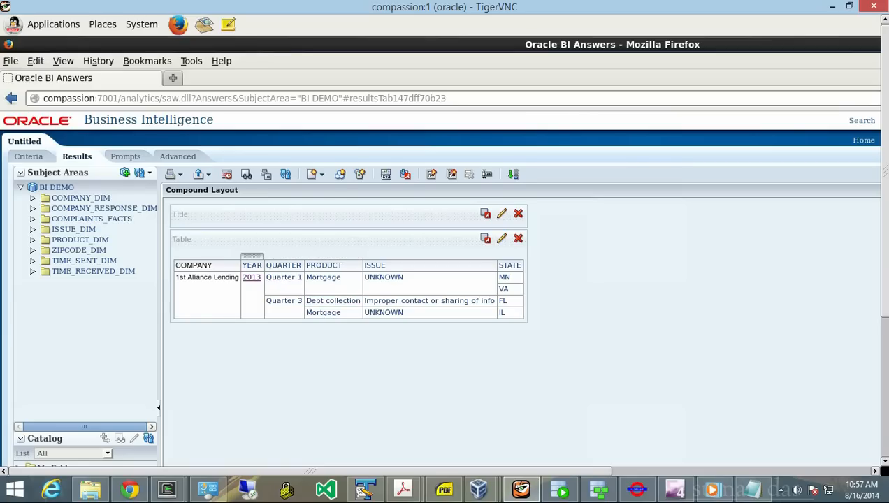
left_click(251, 277)
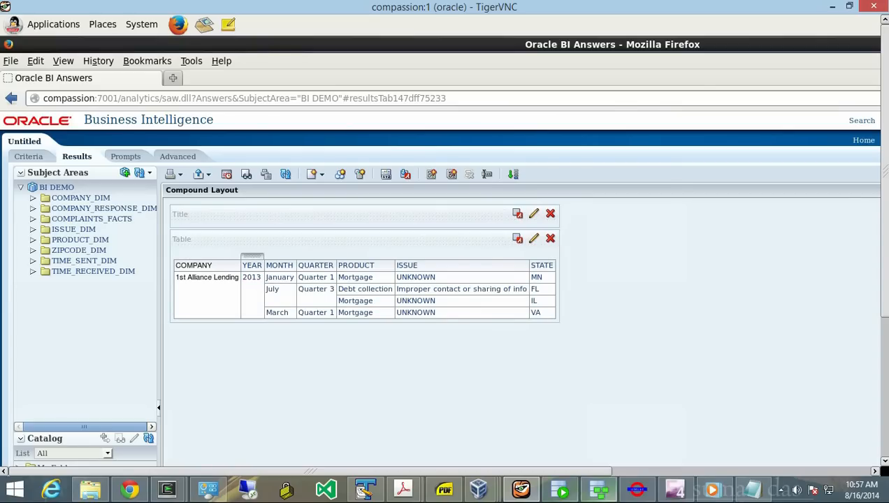
mouse_move(478, 489)
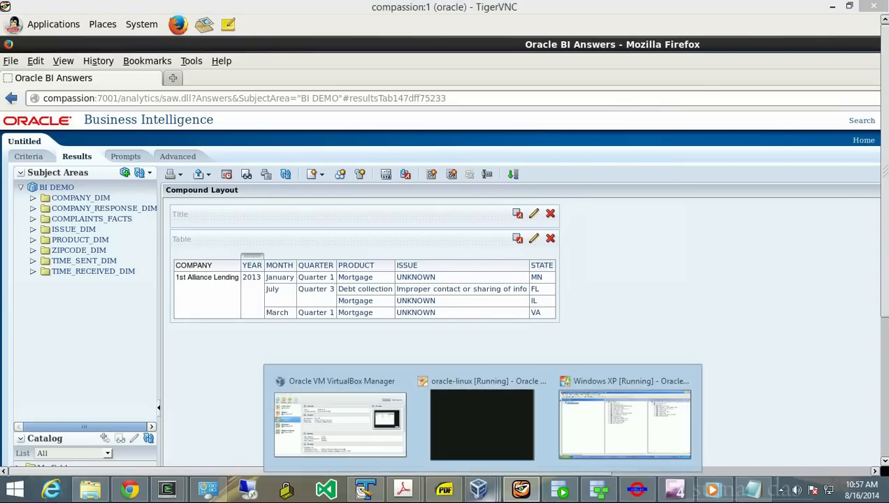
left_click(624, 415)
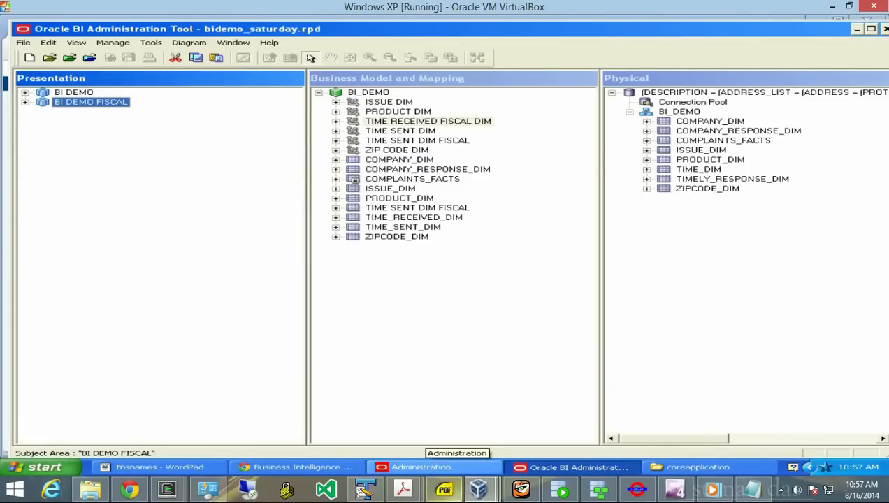
left_click(521, 489)
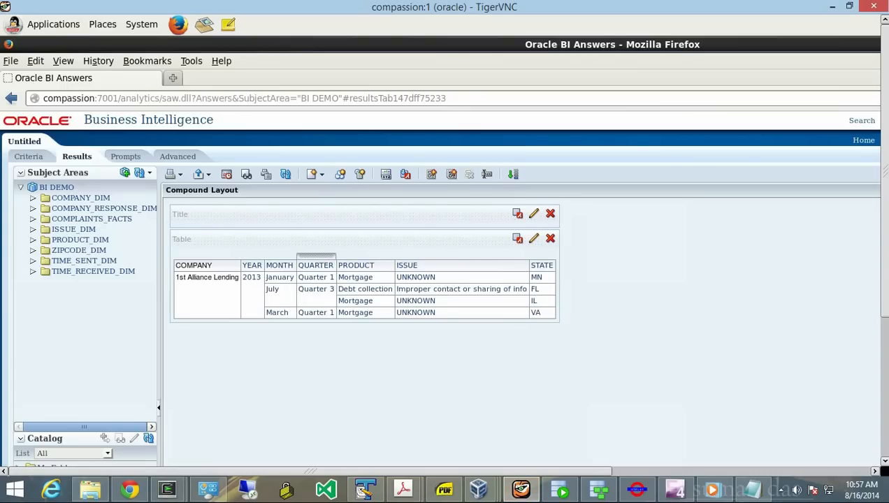
- Drill into the Quarter 1 results, then go back to the analysis criteria
left_click(316, 276)
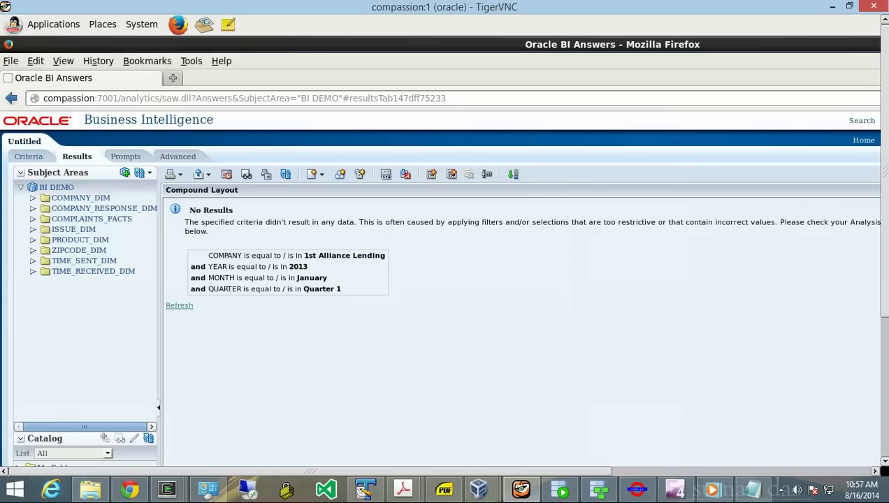
left_click(30, 156)
left_click(78, 156)
left_click(30, 157)
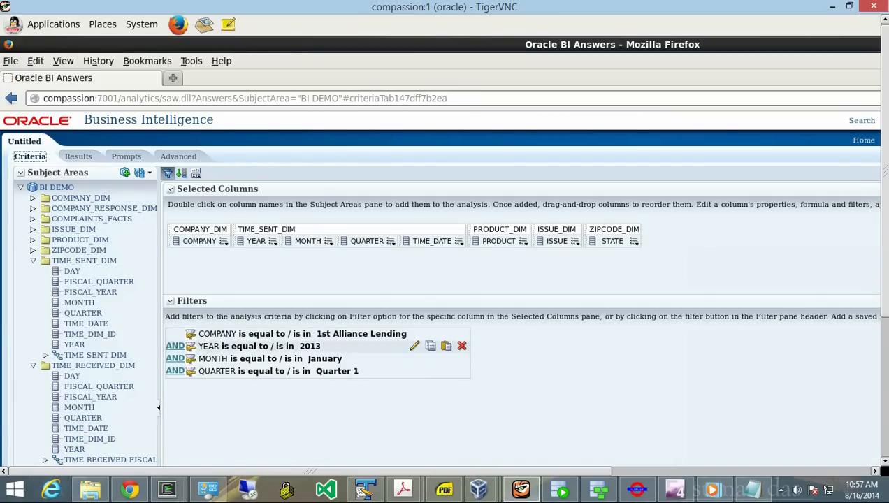
- Delete the COMPANY, YEAR 2013, QUARTER and MONTH filters and rerun the unfiltered results
left_click(461, 333)
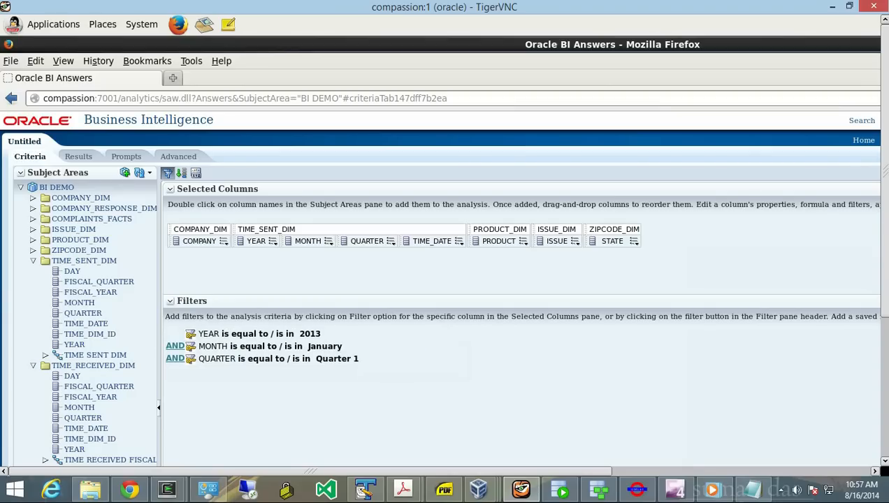
left_click(413, 334)
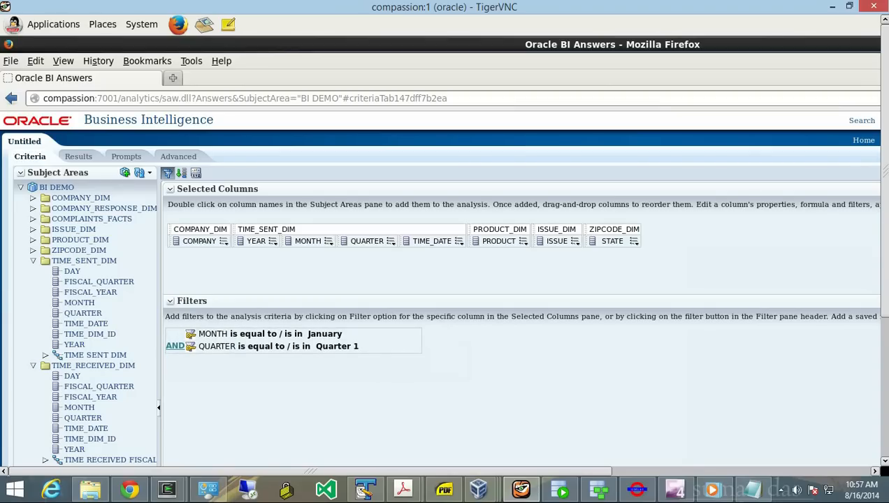
left_click(413, 346)
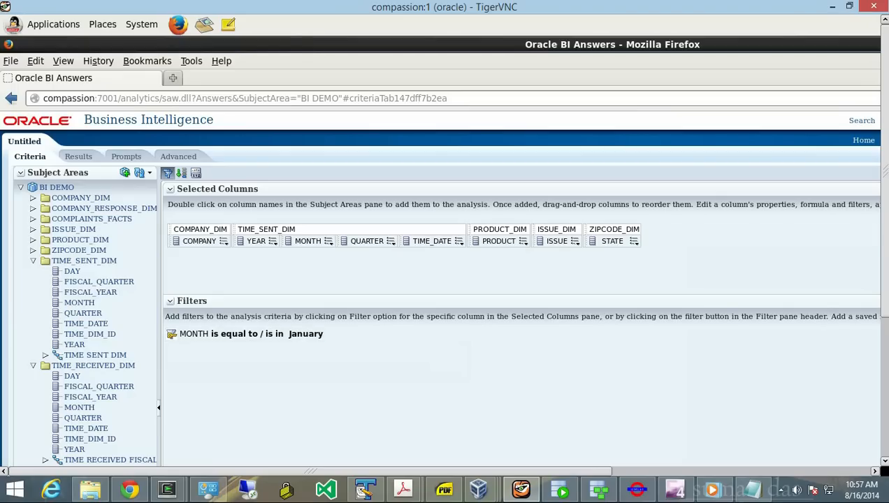
left_click(377, 333)
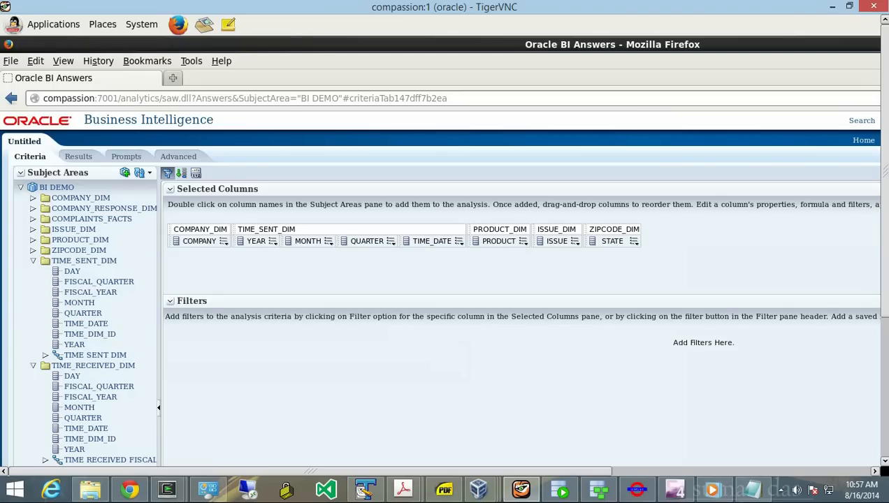
left_click(77, 157)
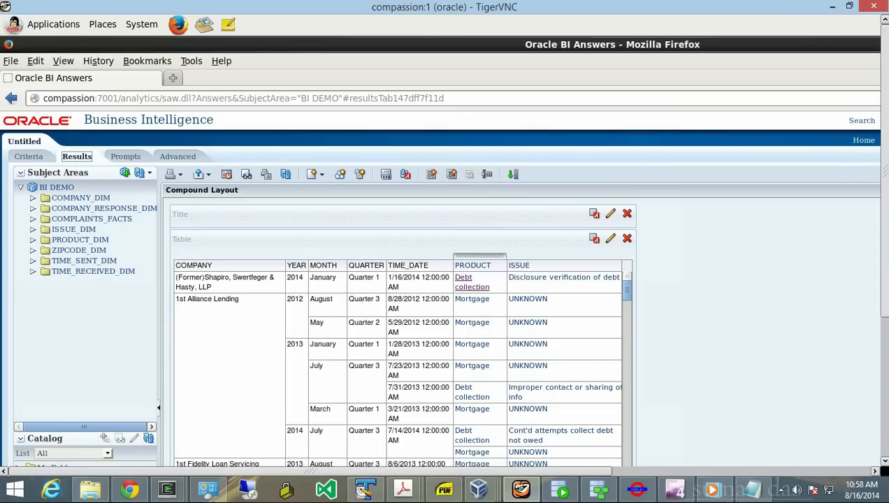
left_click(472, 282)
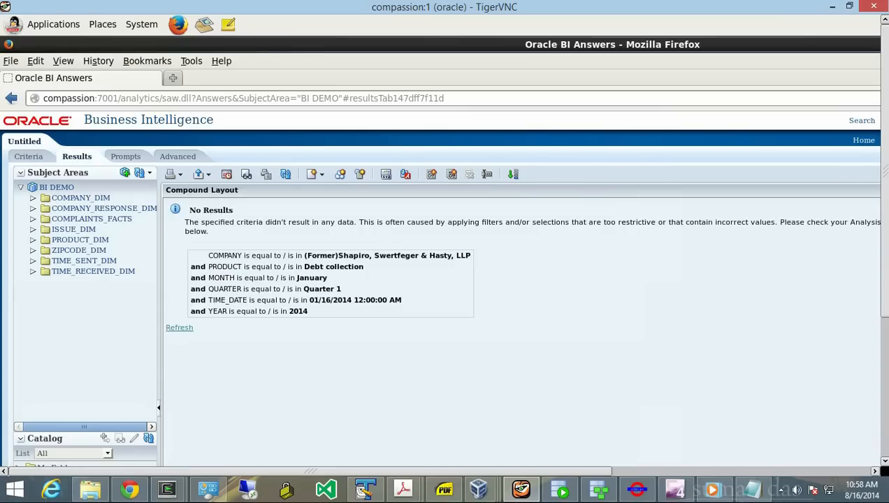
left_click(11, 98)
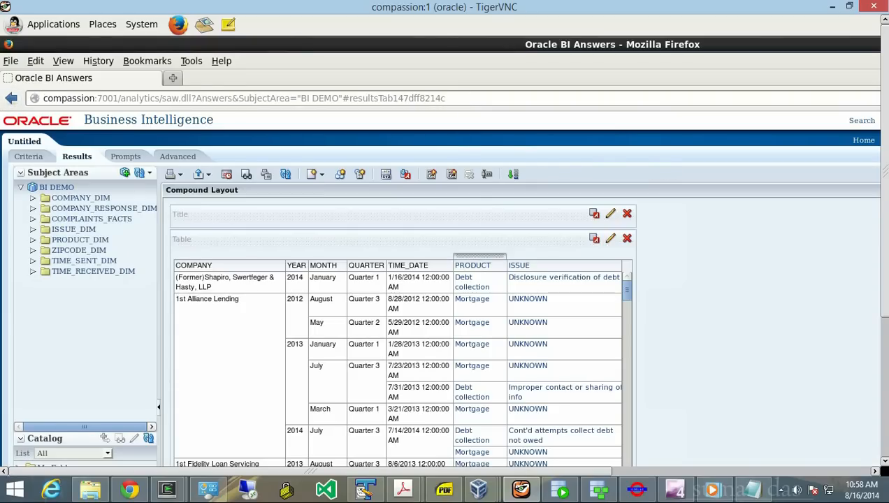
left_click(563, 277)
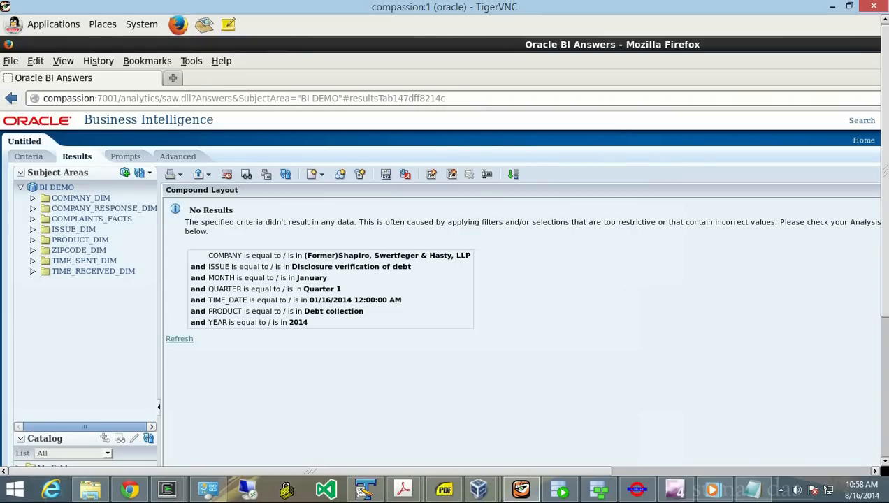
left_click(11, 99)
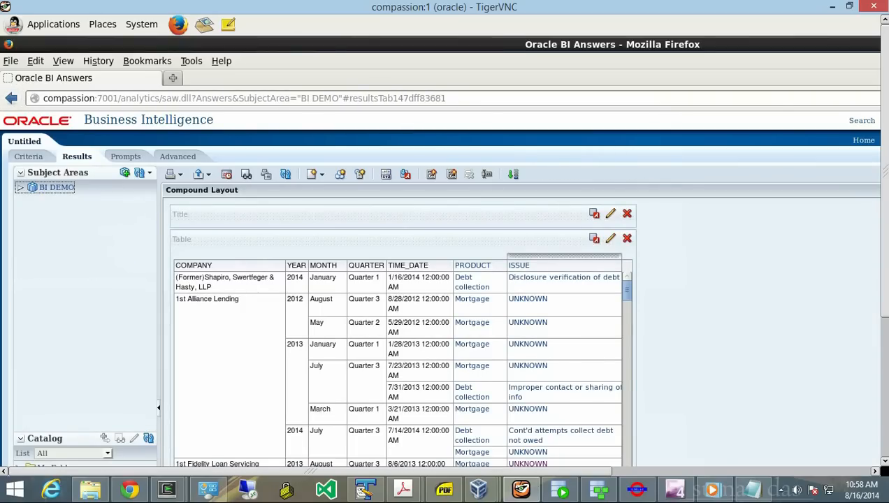
left_click_drag(517, 472, 775, 472)
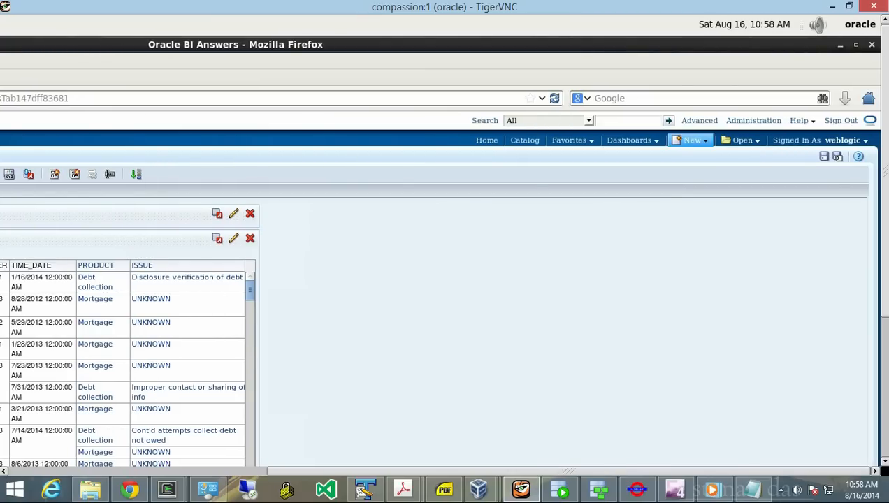
- Start a new analysis based on the BI DEMO FISCAL subject area
left_click(692, 140)
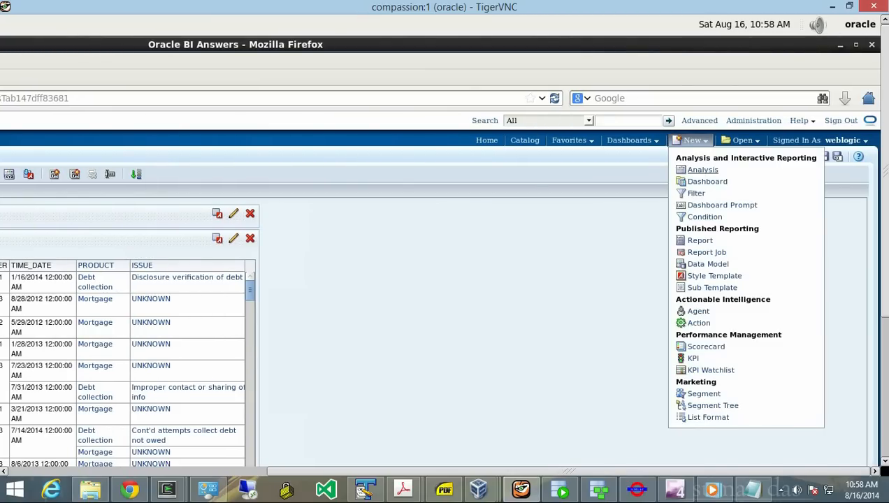
left_click(702, 169)
left_click(706, 197)
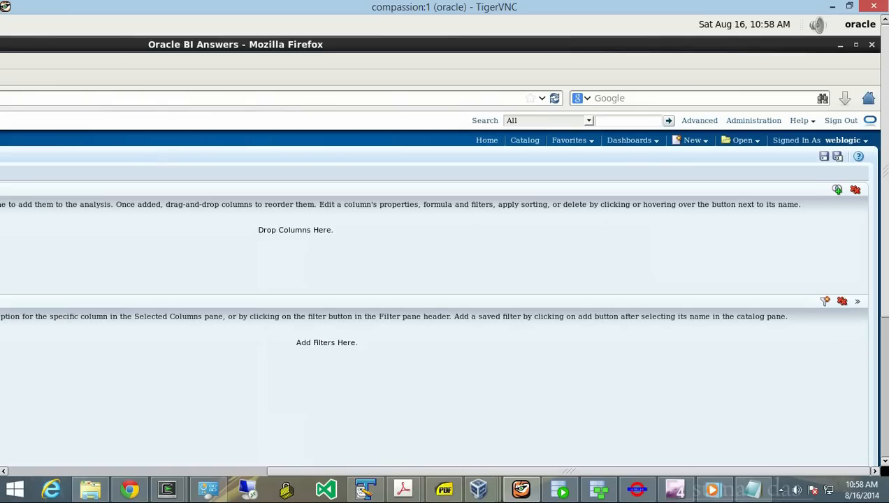
left_click_drag(570, 471, 311, 472)
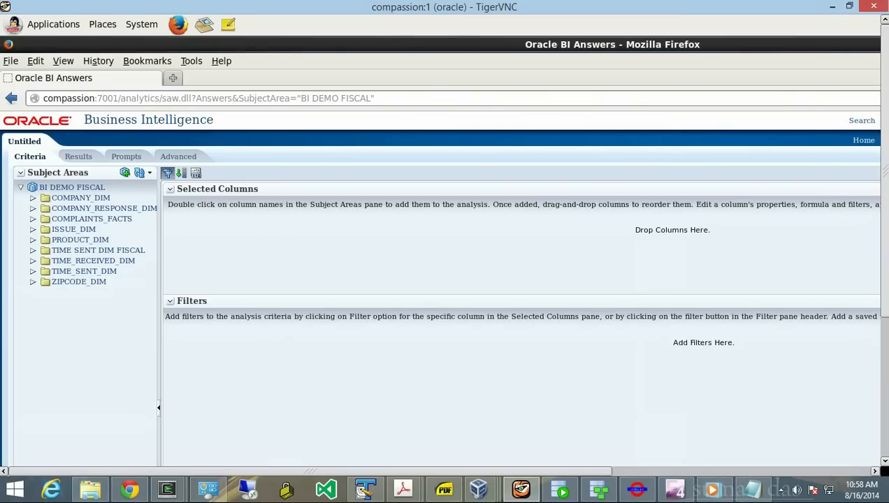
- Add the COMPANY, STATE and FISCAL_YEAR columns to Selected Columns
left_click(33, 250)
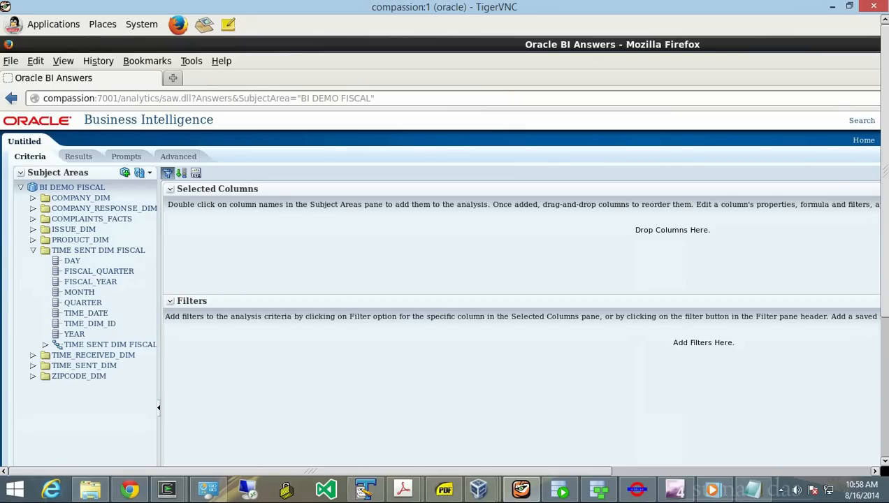
left_click(33, 198)
left_click_drag(84, 209, 210, 232)
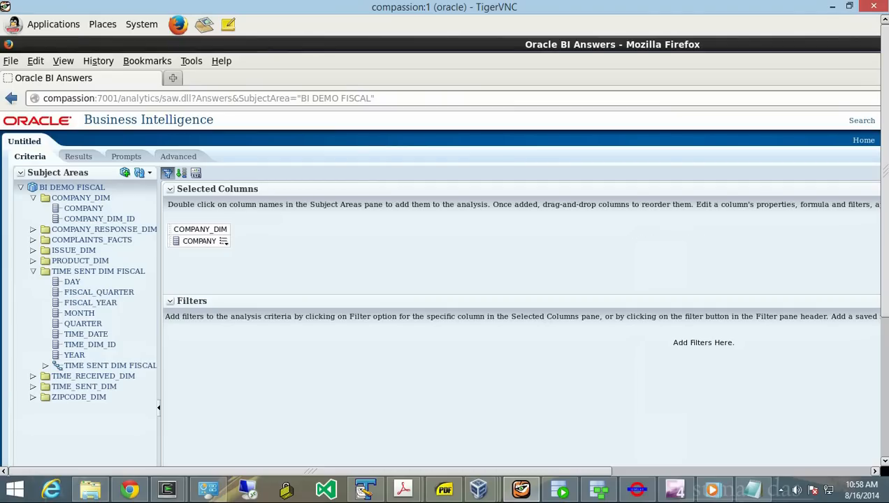
left_click(33, 397)
left_click_drag(76, 407, 244, 244)
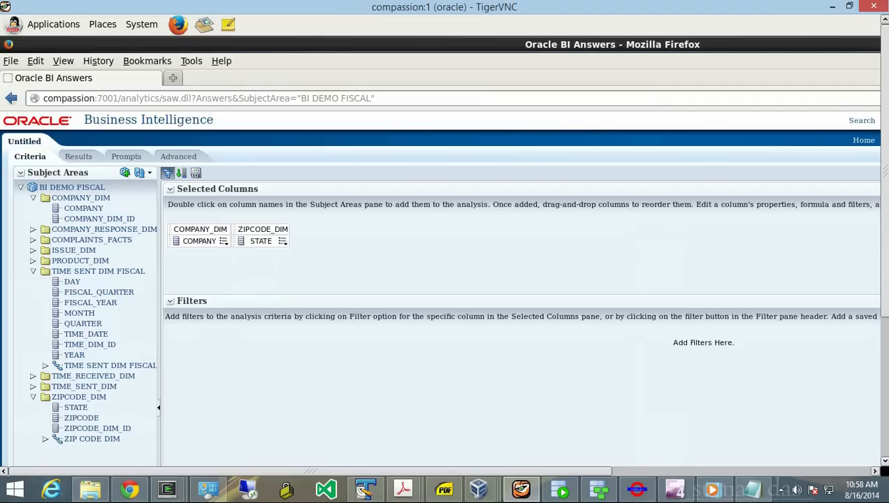
left_click_drag(90, 303, 175, 242)
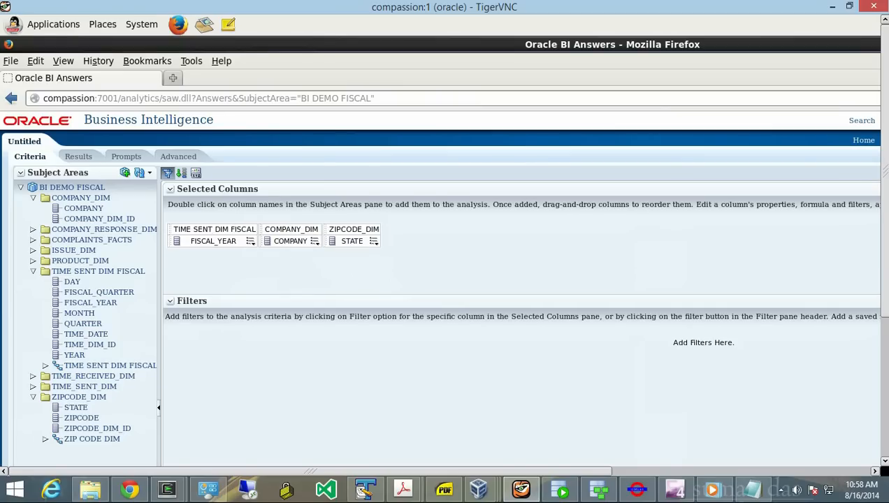
- Show the results and drill VA to zipcode 22202 and 2011 to Quarter 4
left_click(79, 156)
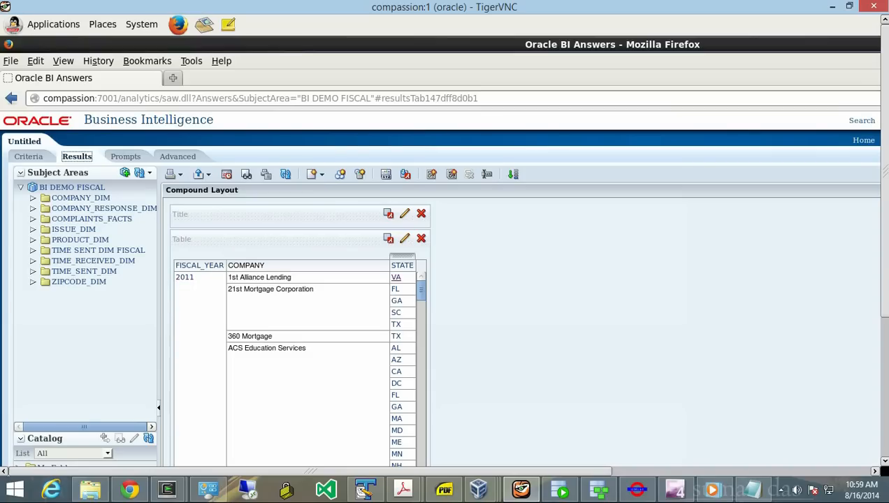
left_click(395, 278)
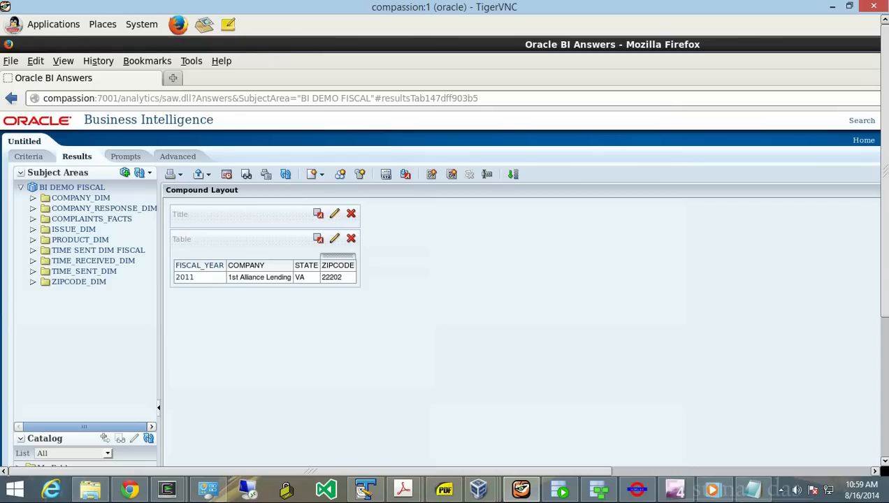
left_click(184, 278)
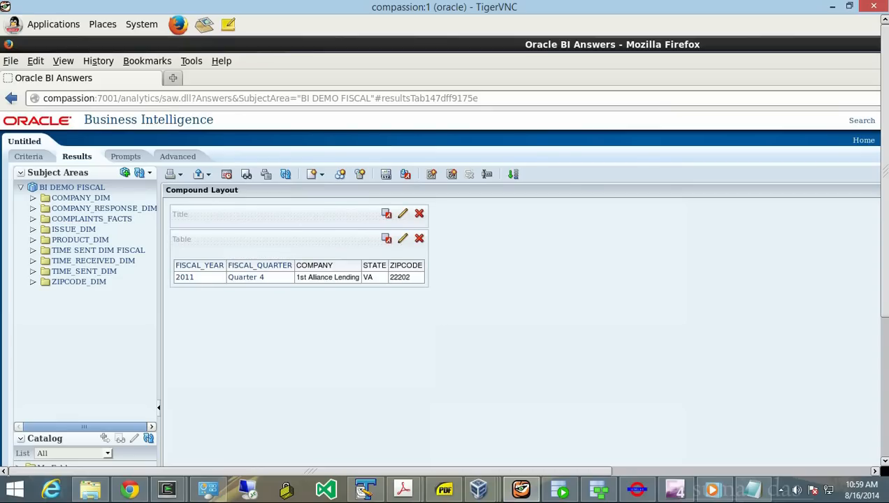
mouse_move(480, 490)
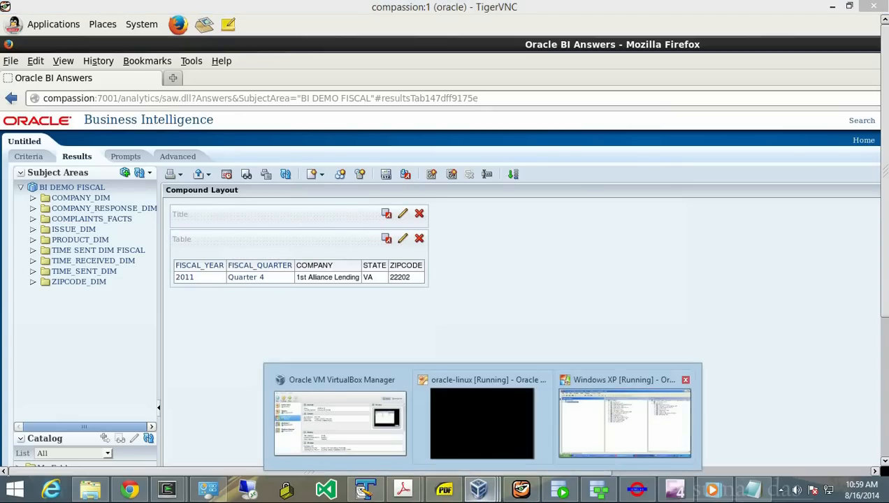
left_click(622, 416)
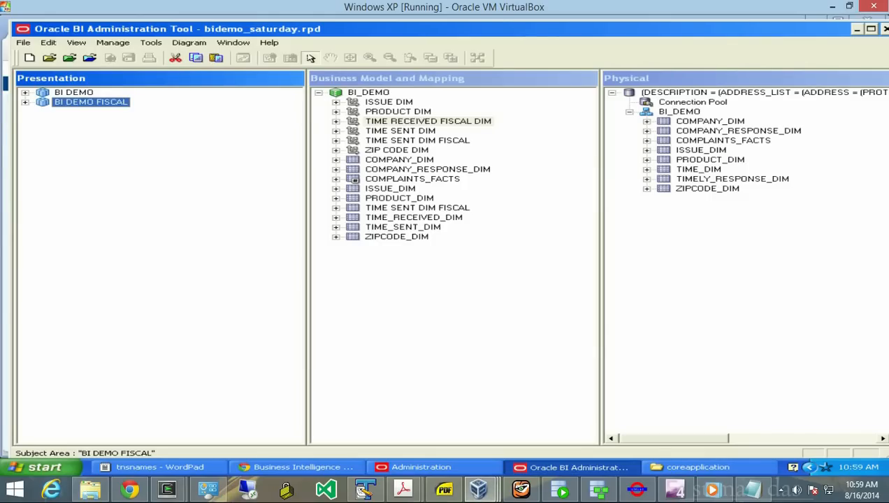
left_click(336, 140)
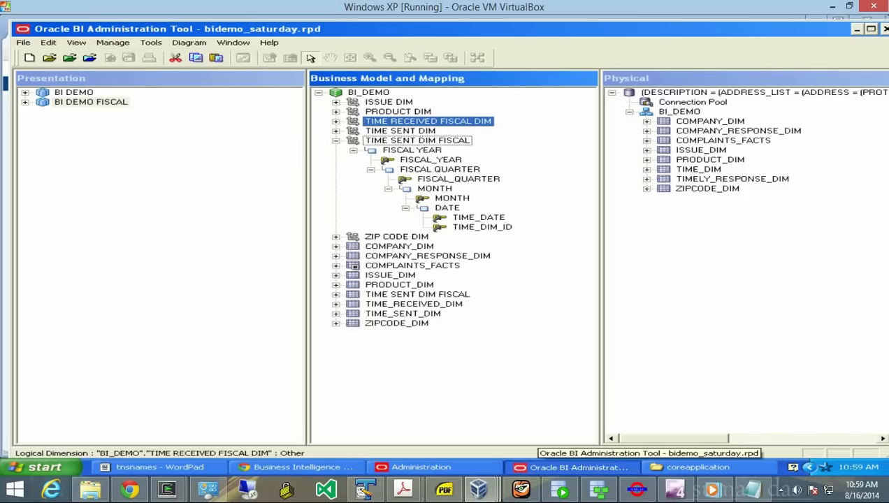
left_click(521, 490)
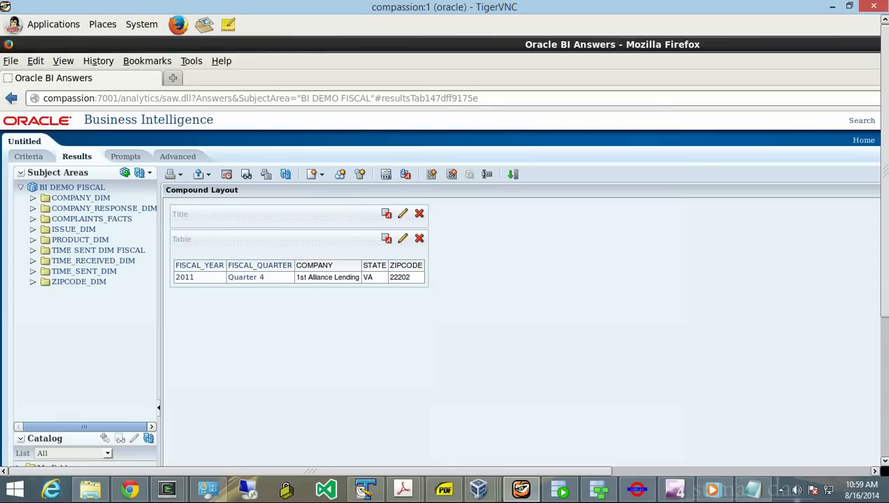
left_click(797, 490)
left_click(780, 490)
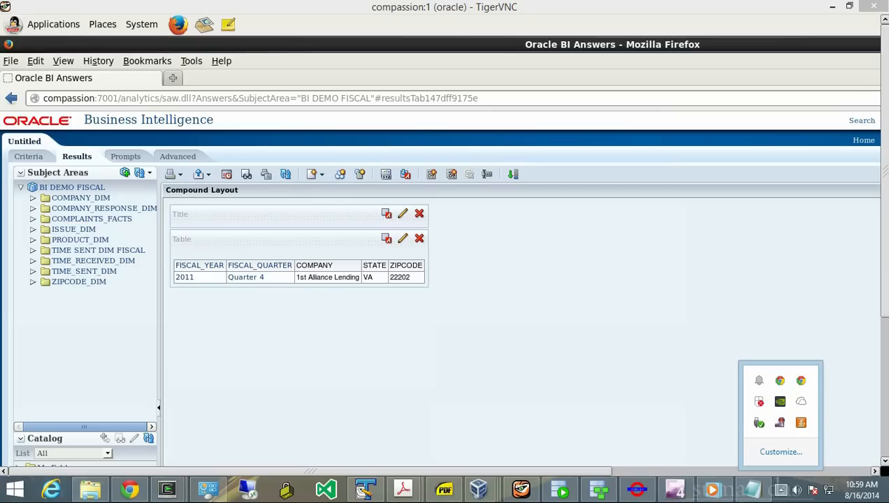
left_click(780, 490)
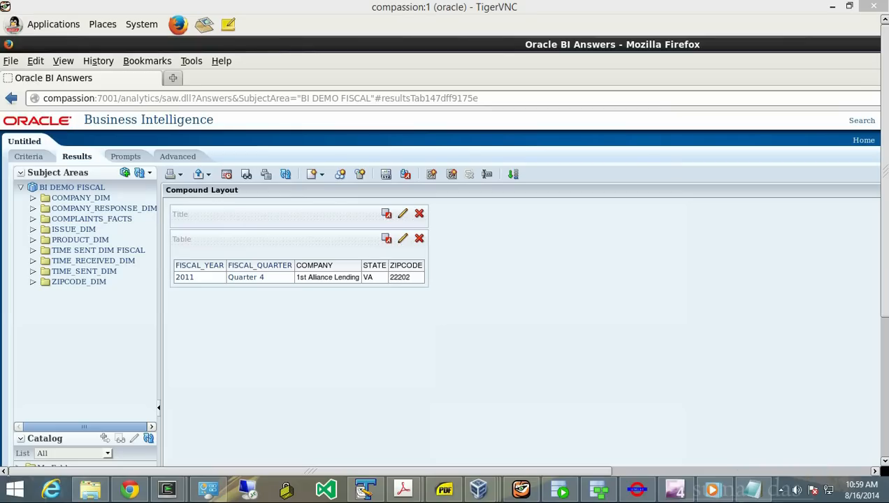